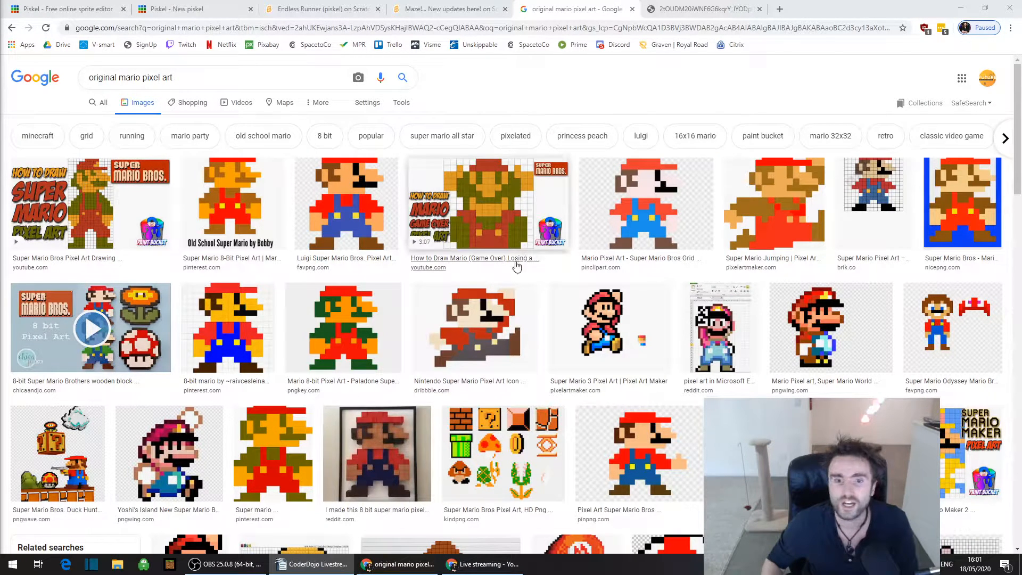
- Preview the classic Mario sprite in blue overalls and the Super Mario 3 running sprite from the image results
left_click(343, 208)
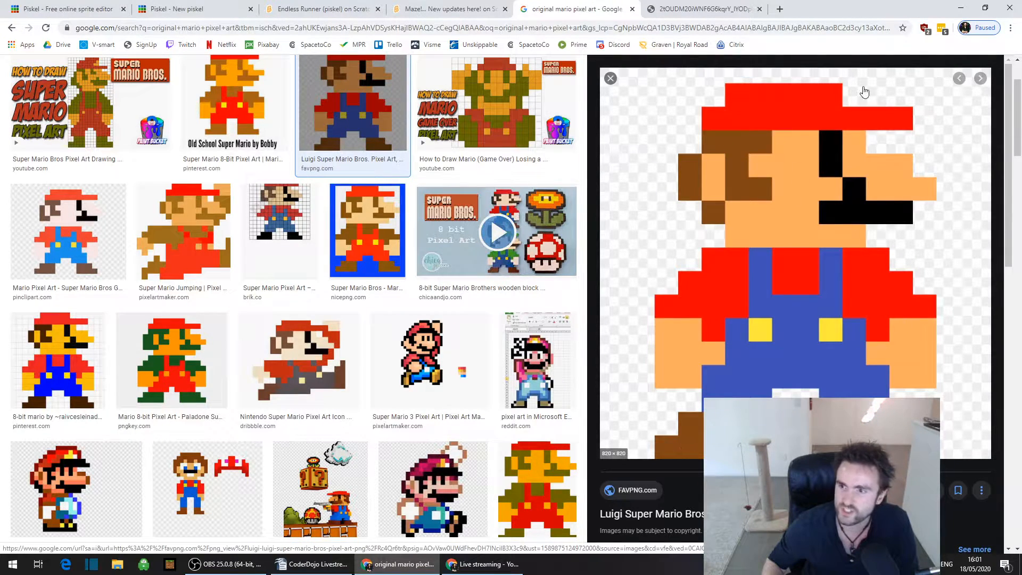
left_click(610, 80)
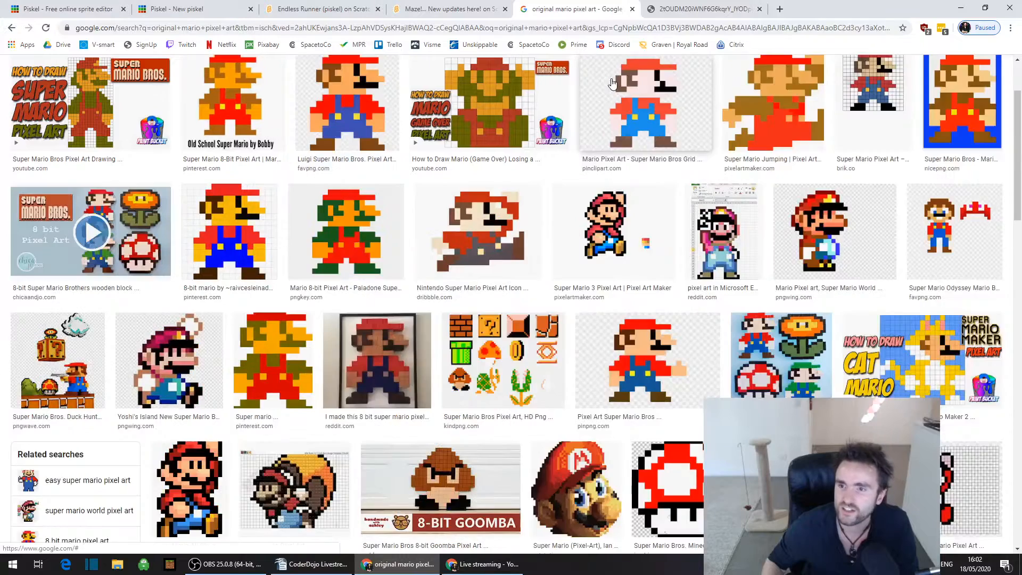
left_click(609, 228)
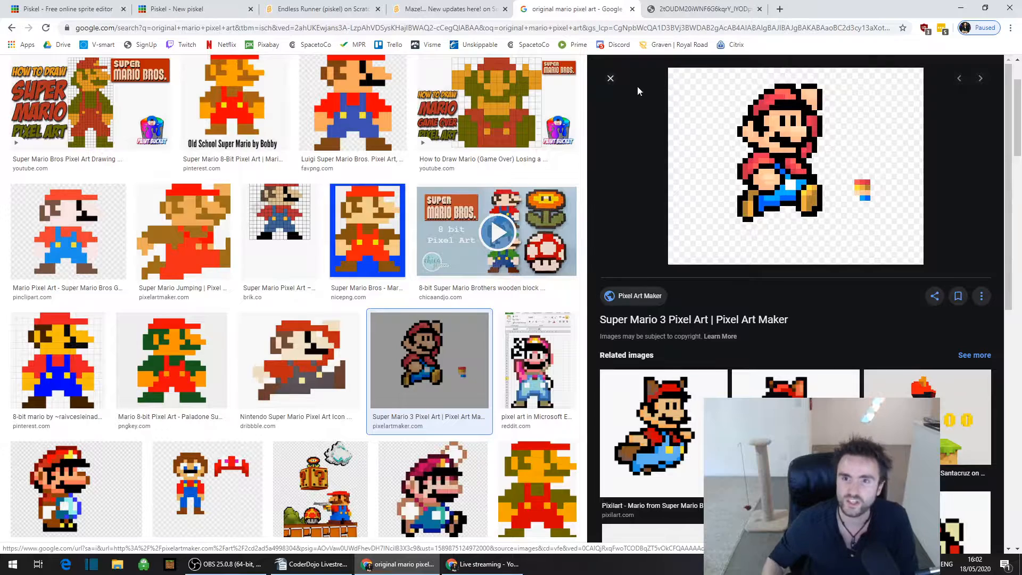
left_click(611, 79)
left_click(346, 103)
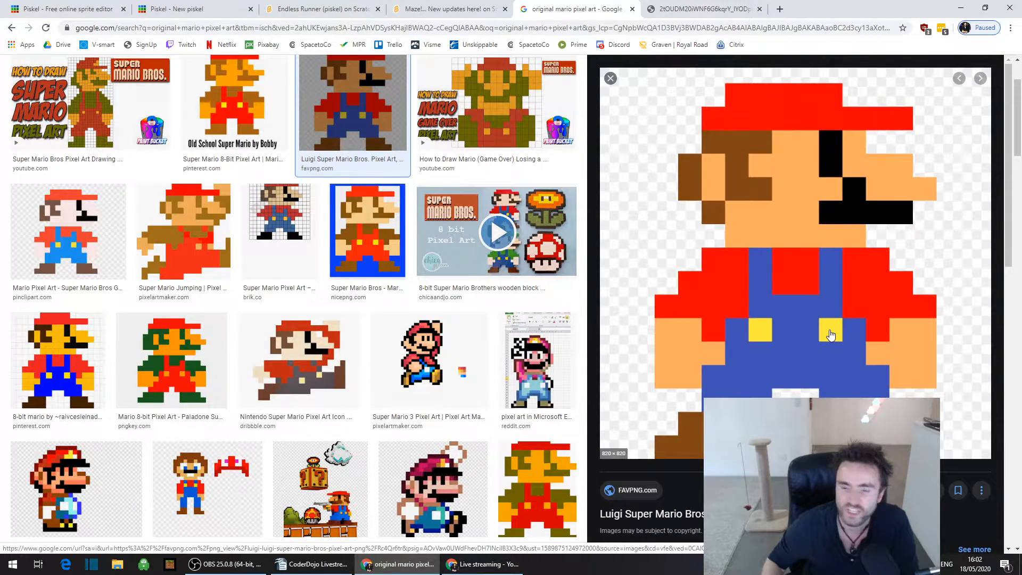
left_click(610, 80)
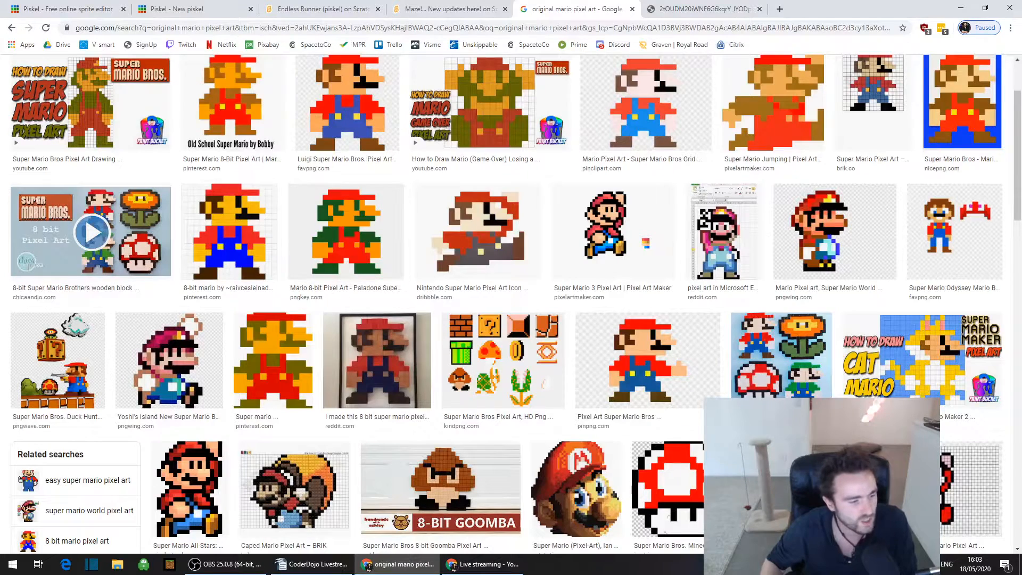
- Bring up the already opened Pokémon map image and view it enlarged as a whole
key("alt+Tab")
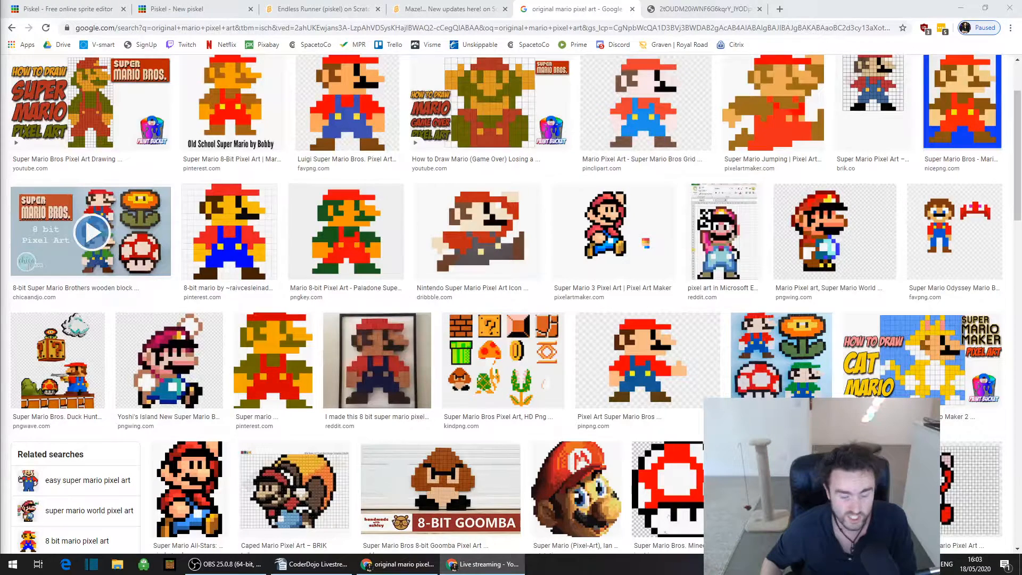
scroll(485, 325, "up", 1)
scroll(485, 325, "up", 1)
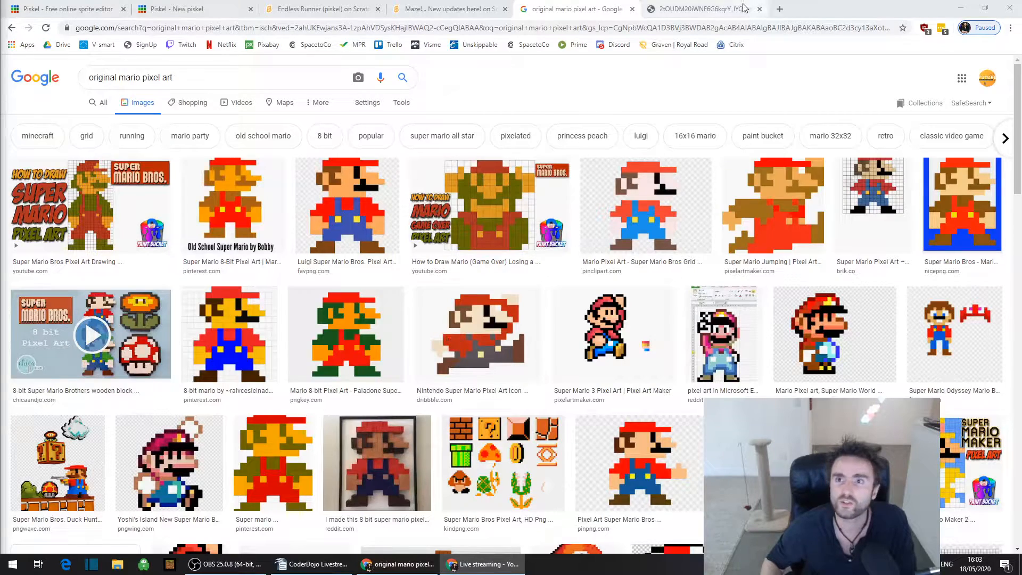
left_click(715, 9)
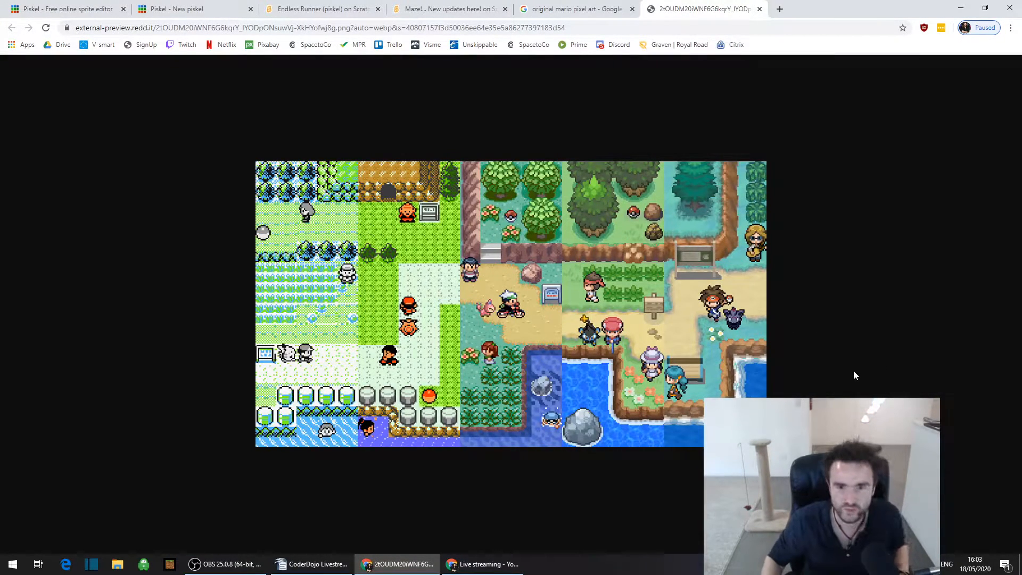
key("ctrl+plus")
key("ctrl+plus")
key("ctrl+plus")
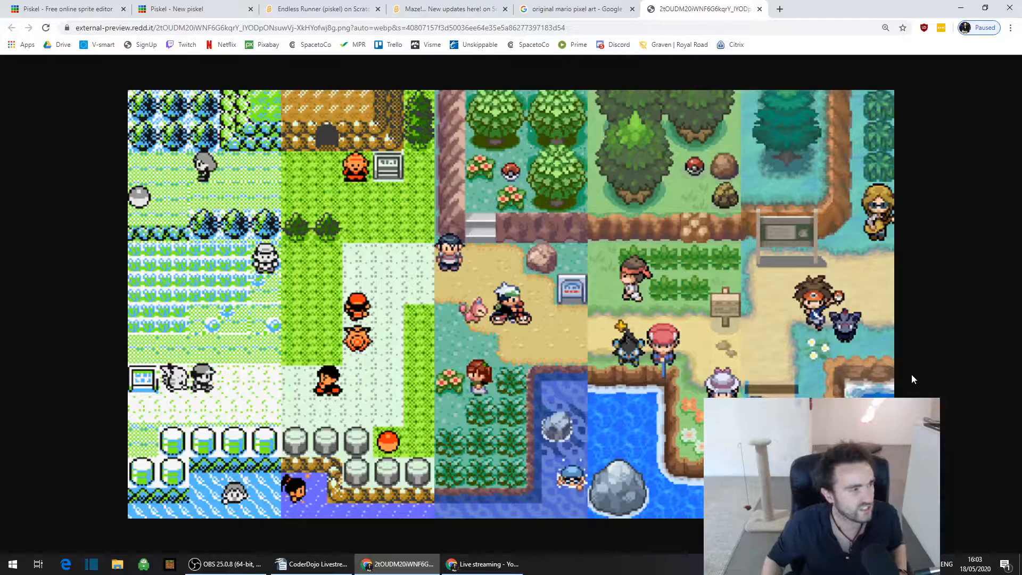
key("ctrl+minus")
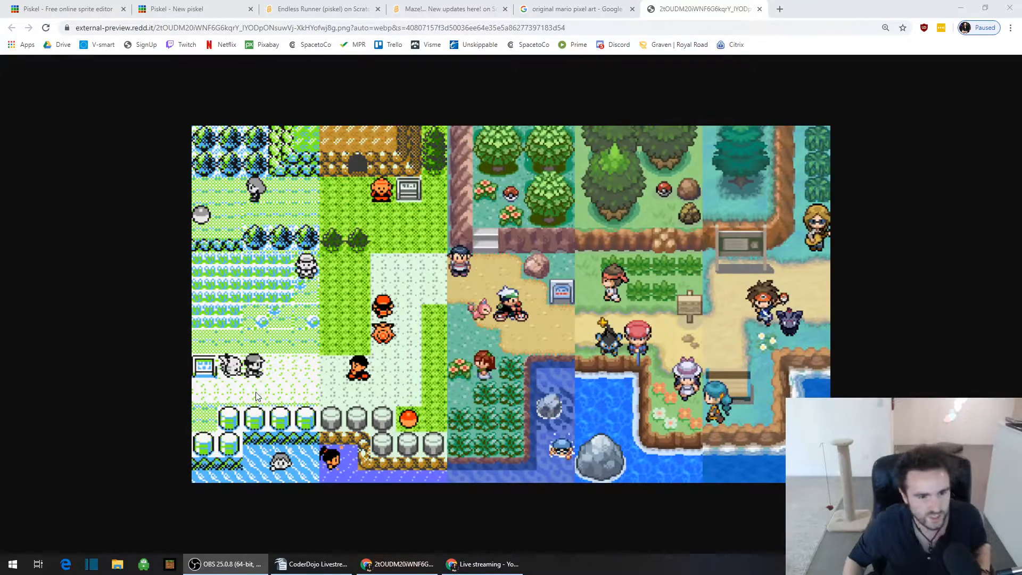
- Examine the pixel detail and limited colours of the oldest-style characters, trees and ground in the Pokémon map image
scroll(255, 391, "up", 8)
scroll(133, 435, "down", 15)
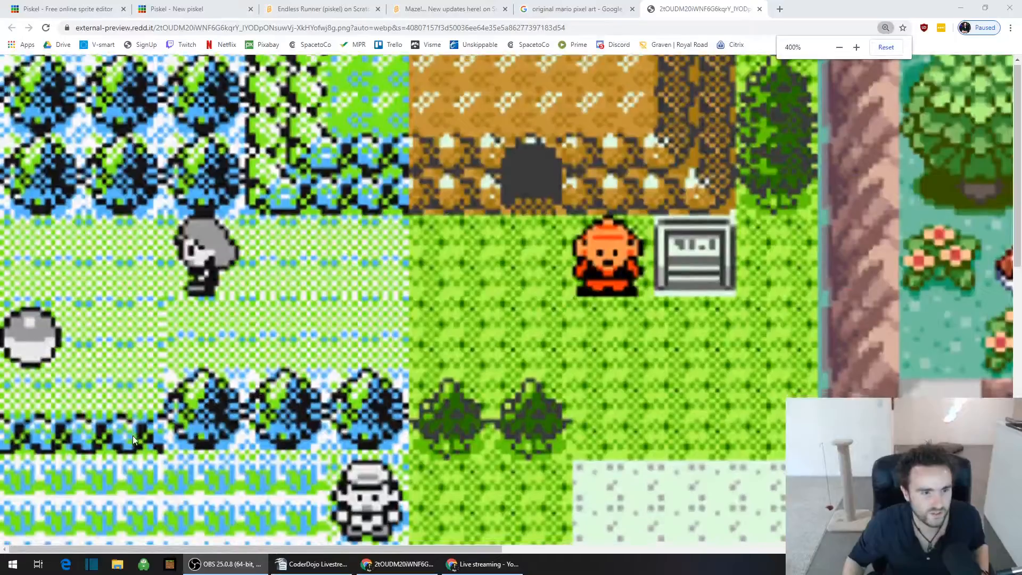
scroll(173, 280, "up", 2)
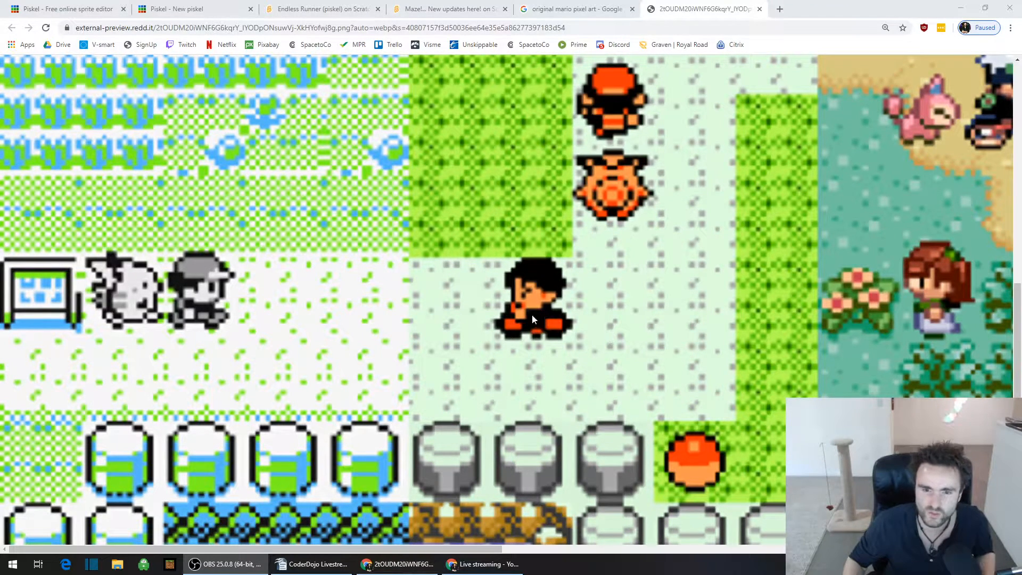
key("ctrl+minus")
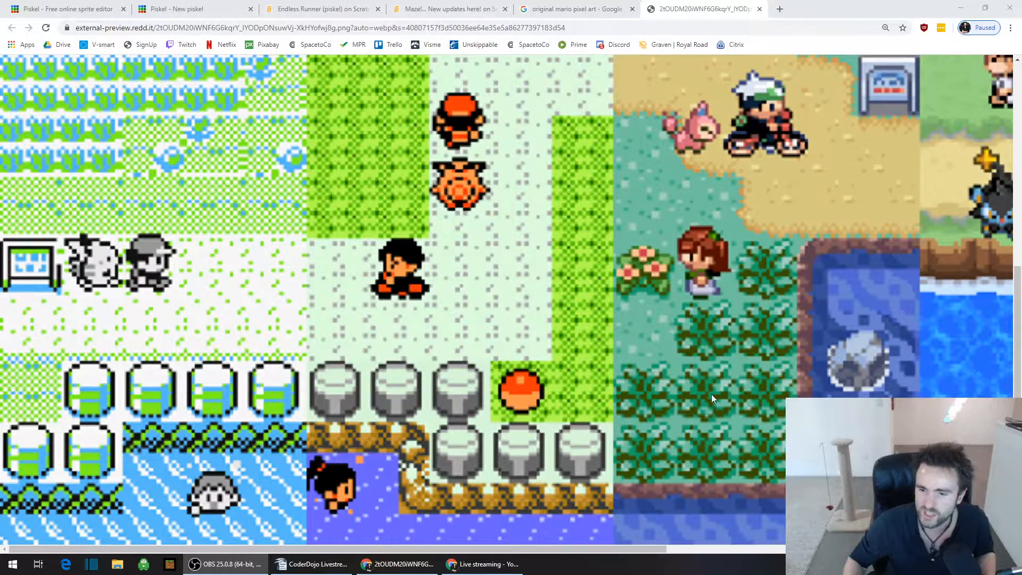
key("ctrl+minus")
key("ctrl+minus")
key("ctrl+minus")
key("ctrl+minus")
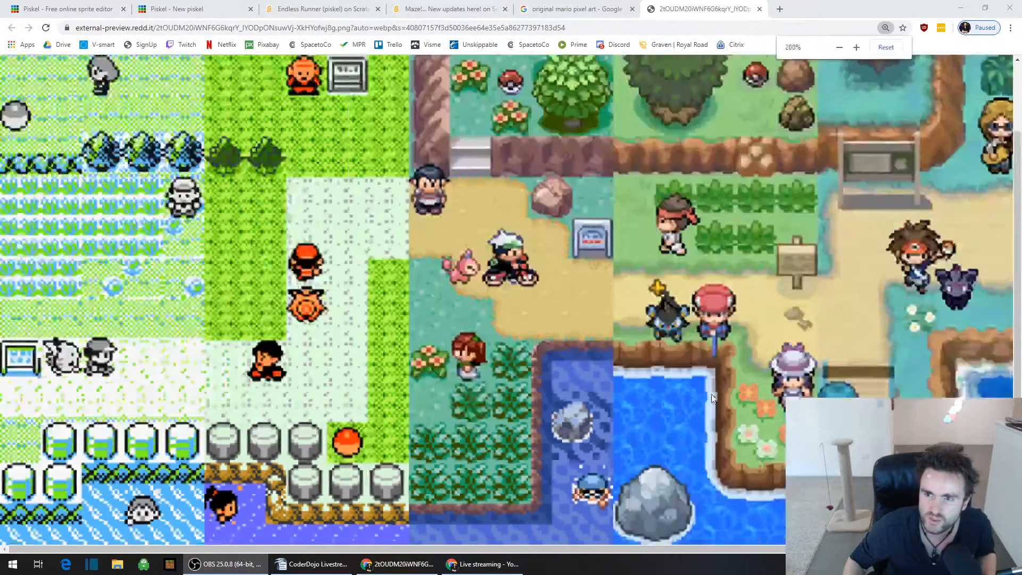
key("ctrl+plus")
key("ctrl+minus")
key("ctrl+plus")
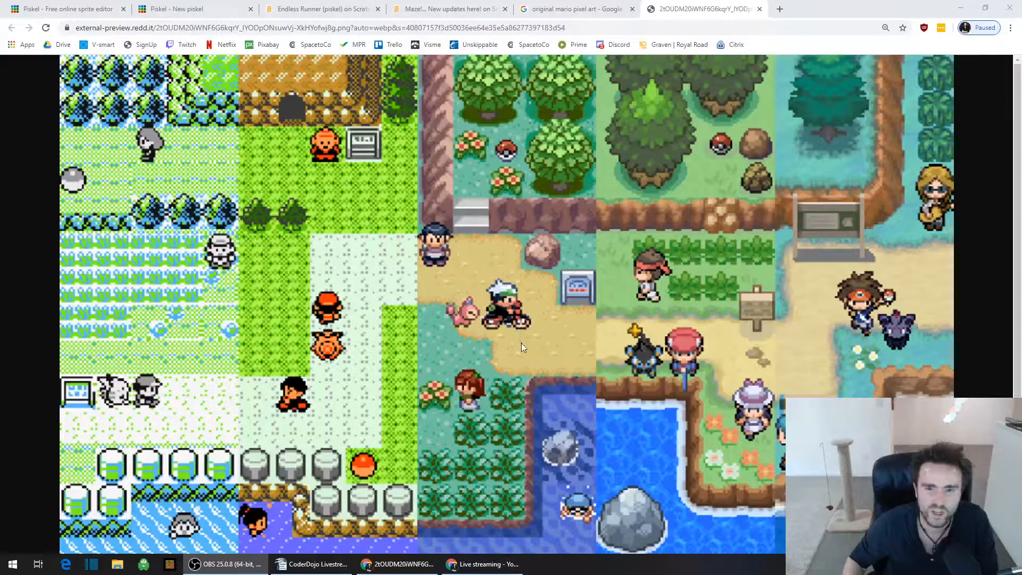
- Inspect the newer-style trees, rocks, plants and signs in the Pokémon map image at 500% magnification
middle_click(459, 338)
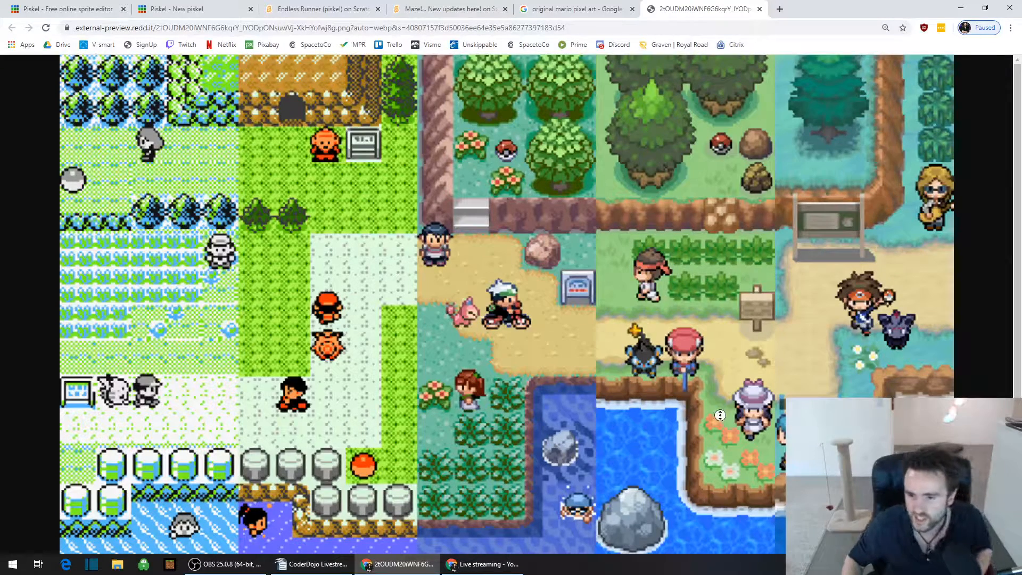
scroll(723, 410, "up", 1)
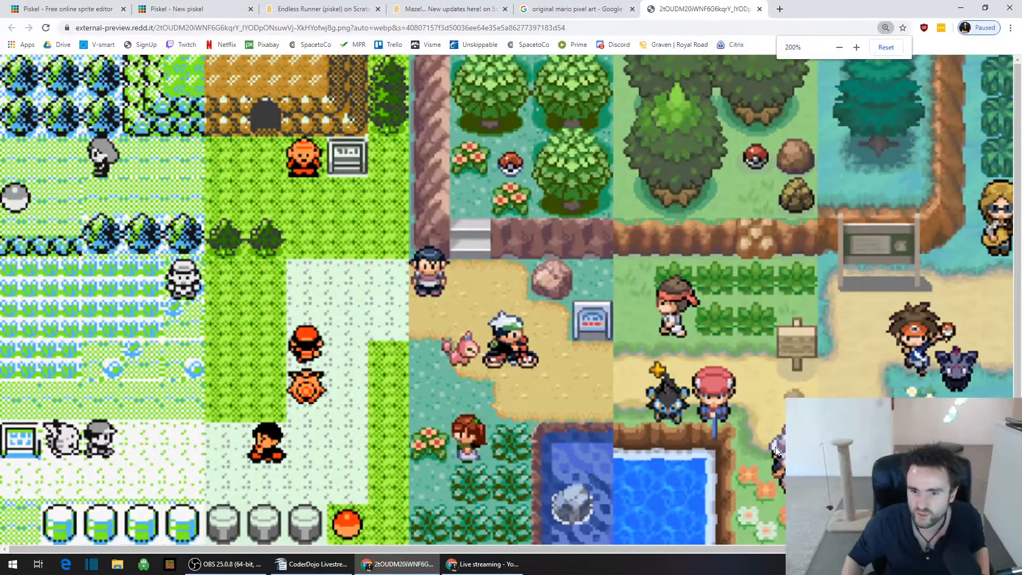
scroll(775, 455, "up", 4)
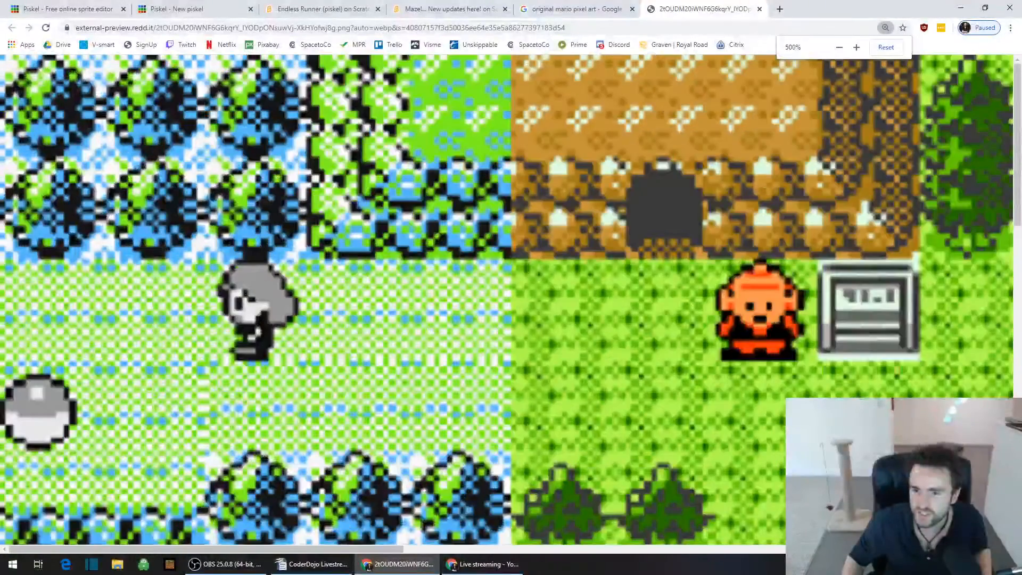
left_click_drag(277, 548, 849, 549)
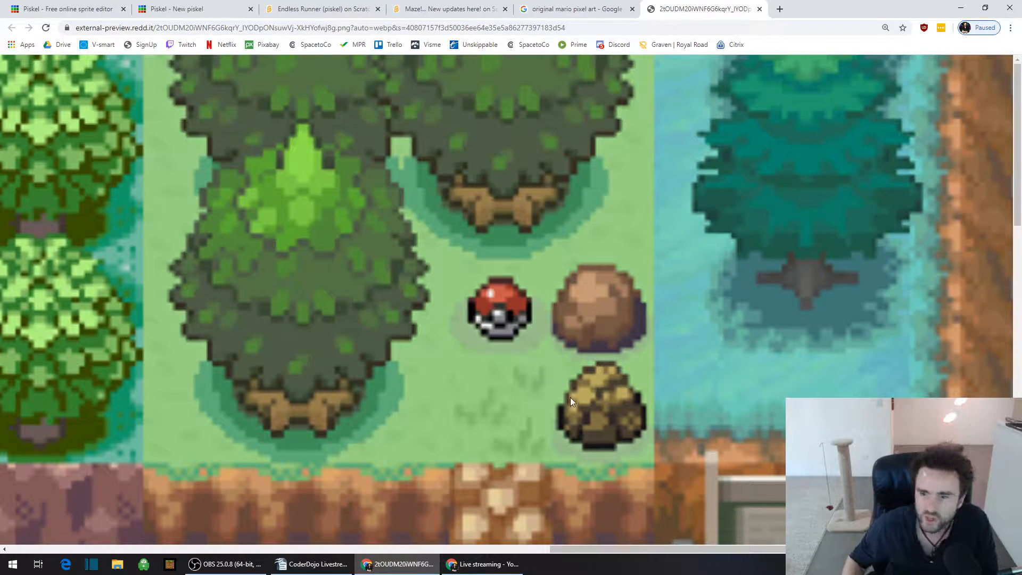
scroll(570, 397, "down", 4)
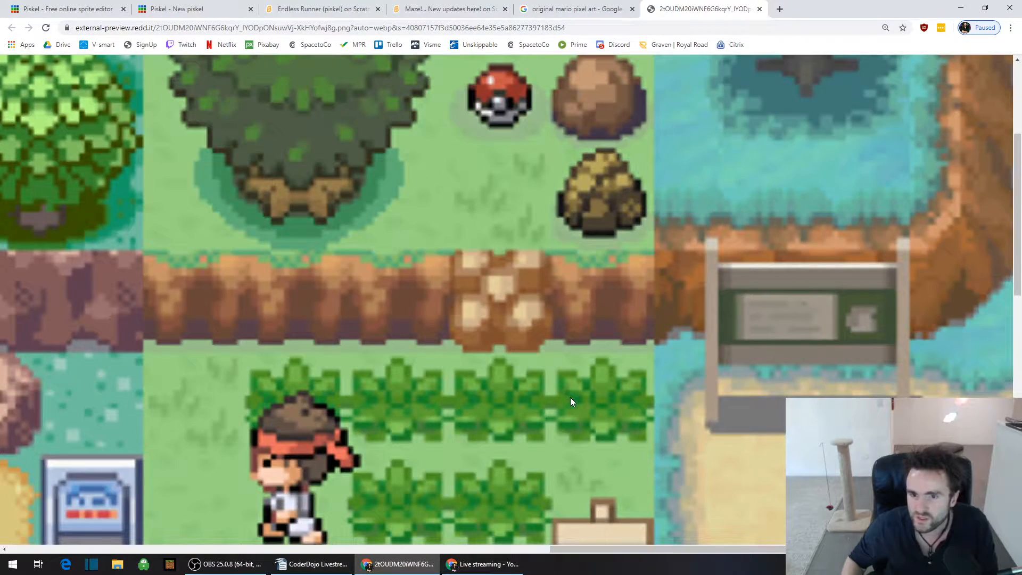
scroll(570, 402, "down", 6)
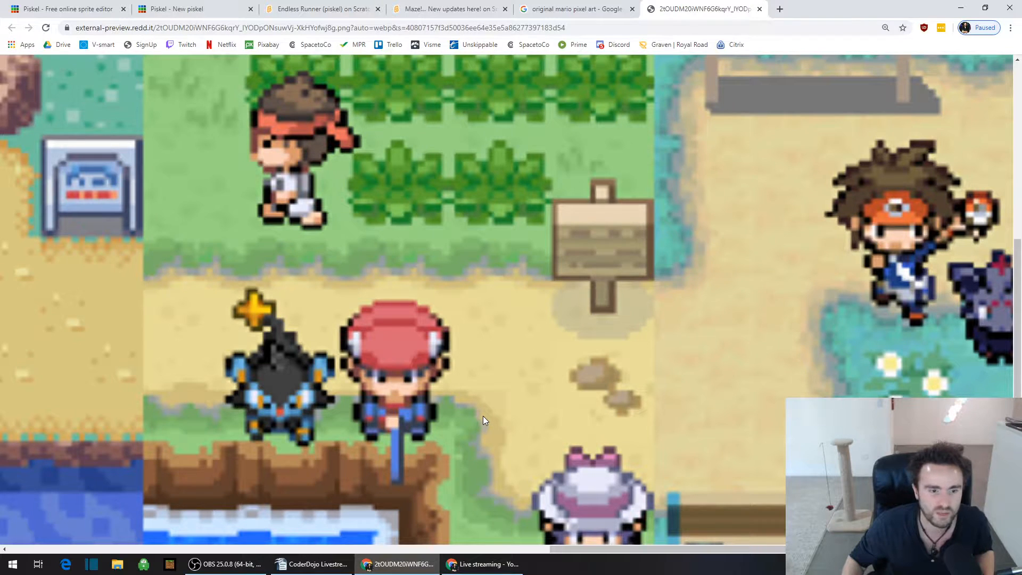
- Examine the shading and outlines of the red-capped trainer, the black creature and the surroundings beside the pool
scroll(395, 401, "down", 3)
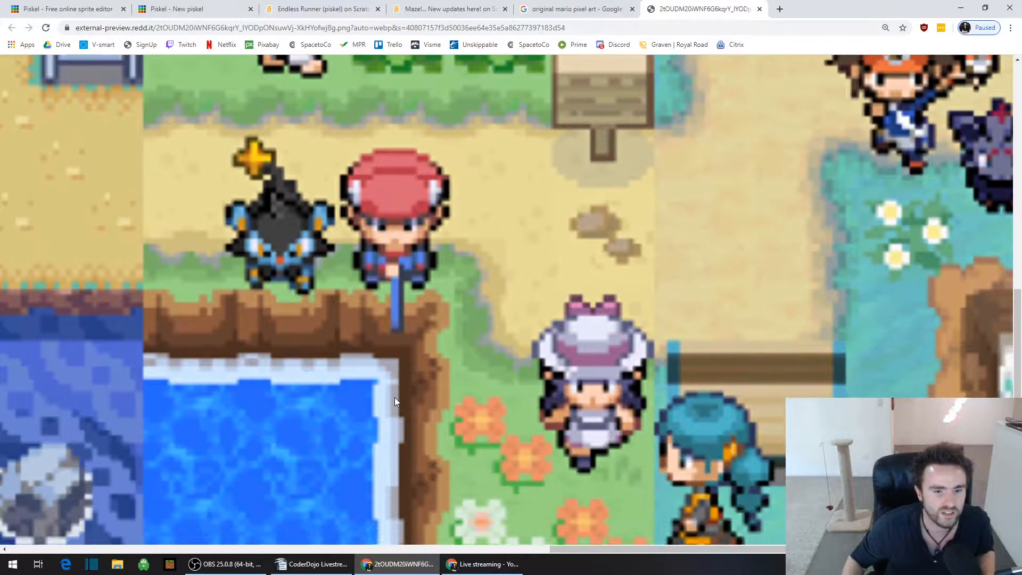
scroll(395, 401, "down", 3)
scroll(394, 399, "up", 4)
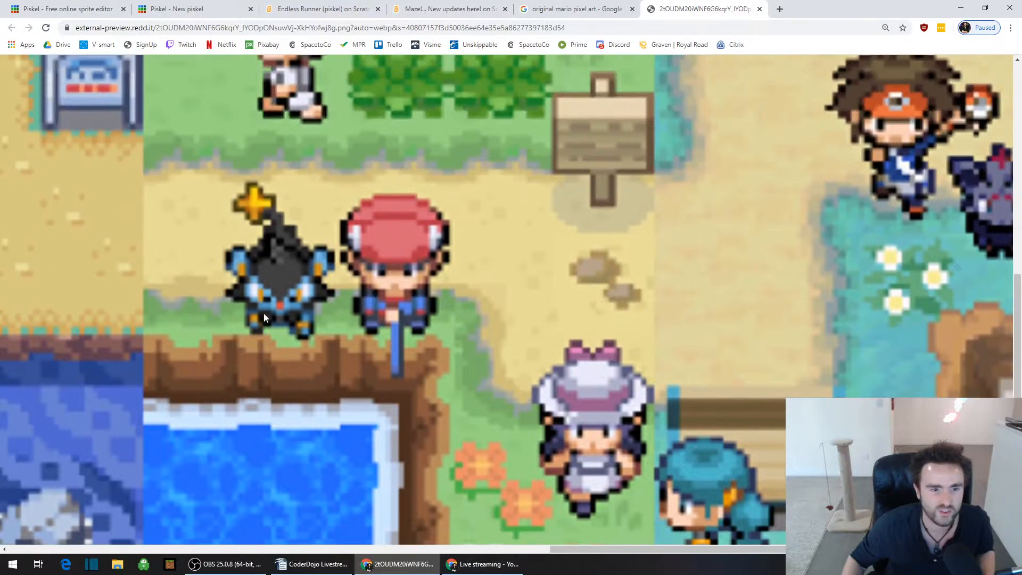
scroll(264, 313, "up", 1)
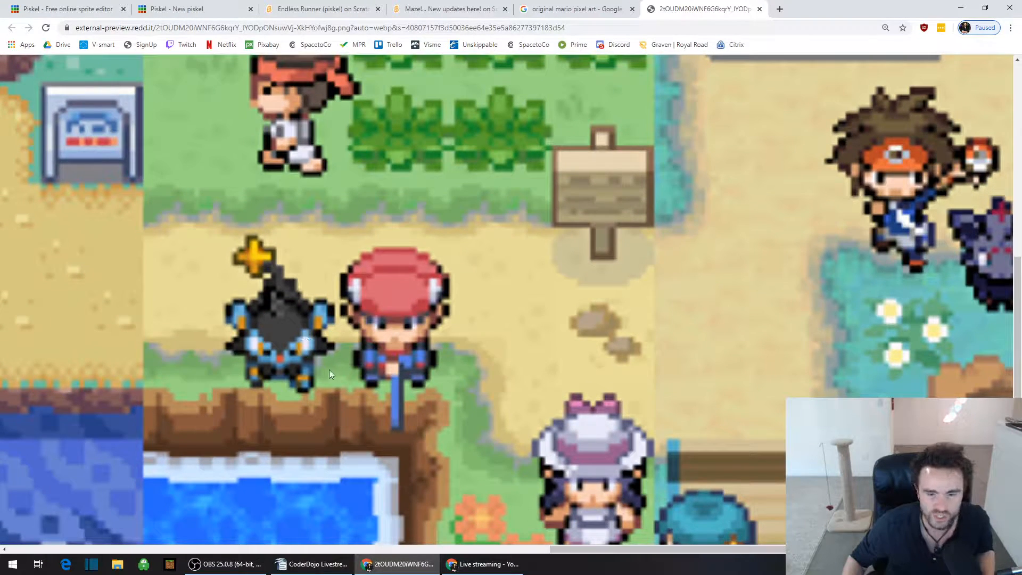
scroll(302, 355, "right", 1)
scroll(214, 352, "left", 1)
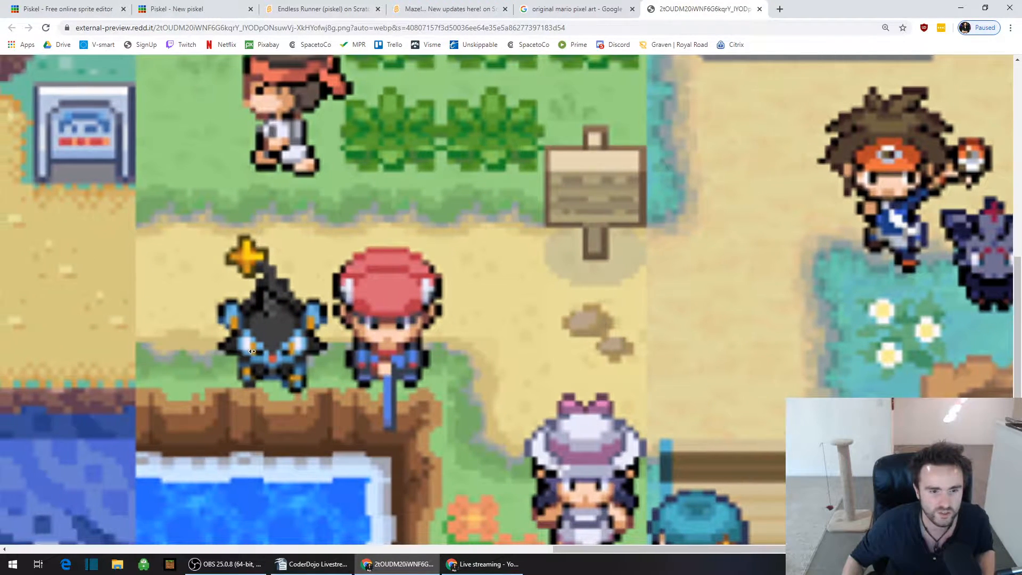
scroll(214, 352, "left", 3)
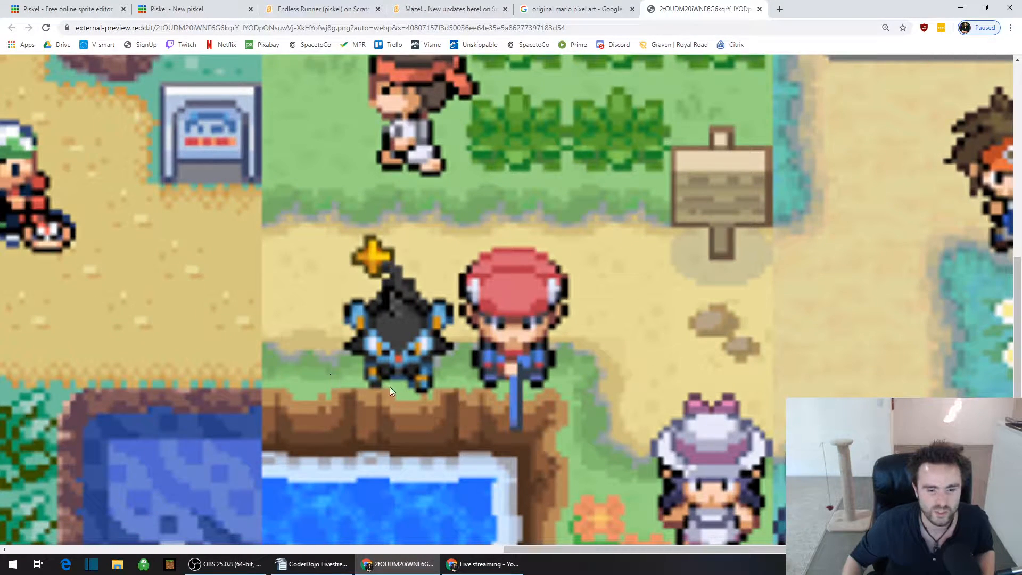
scroll(479, 397, "left", 3)
scroll(479, 397, "down", 4)
scroll(479, 397, "up", 4)
middle_click(554, 369)
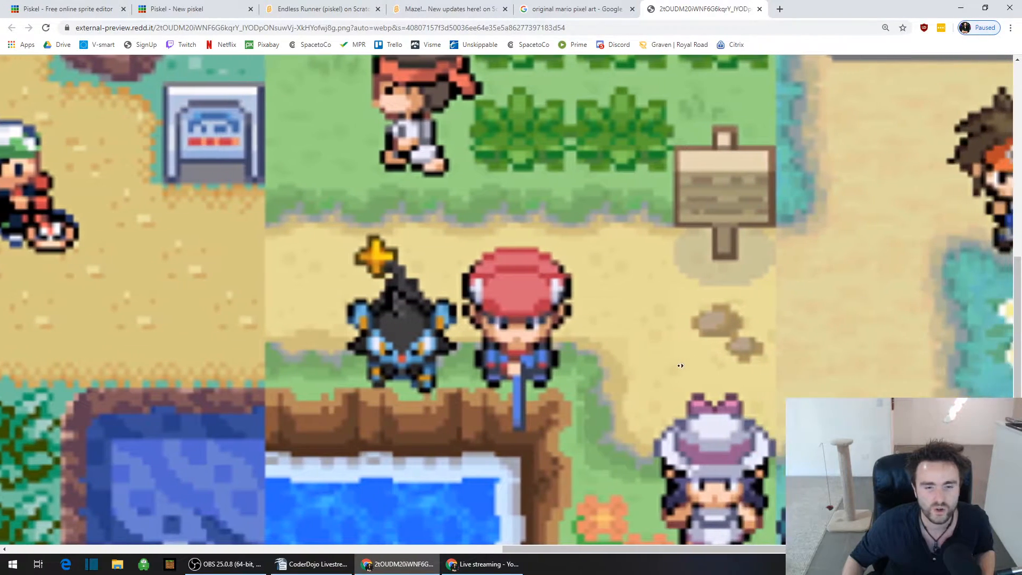
middle_click(675, 367)
scroll(756, 412, "down", 5, "ctrl")
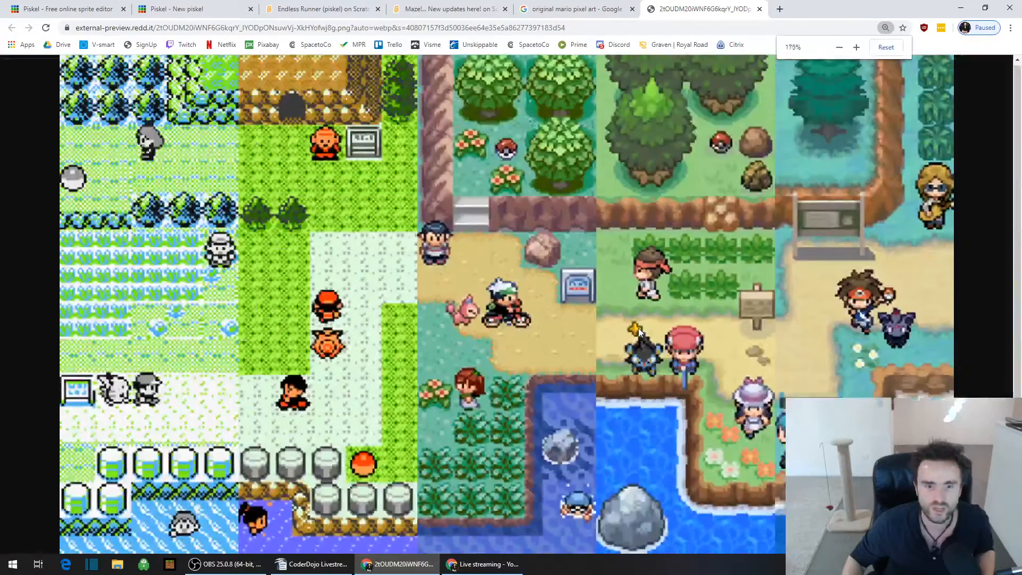
scroll(638, 328, "down", 2, "ctrl")
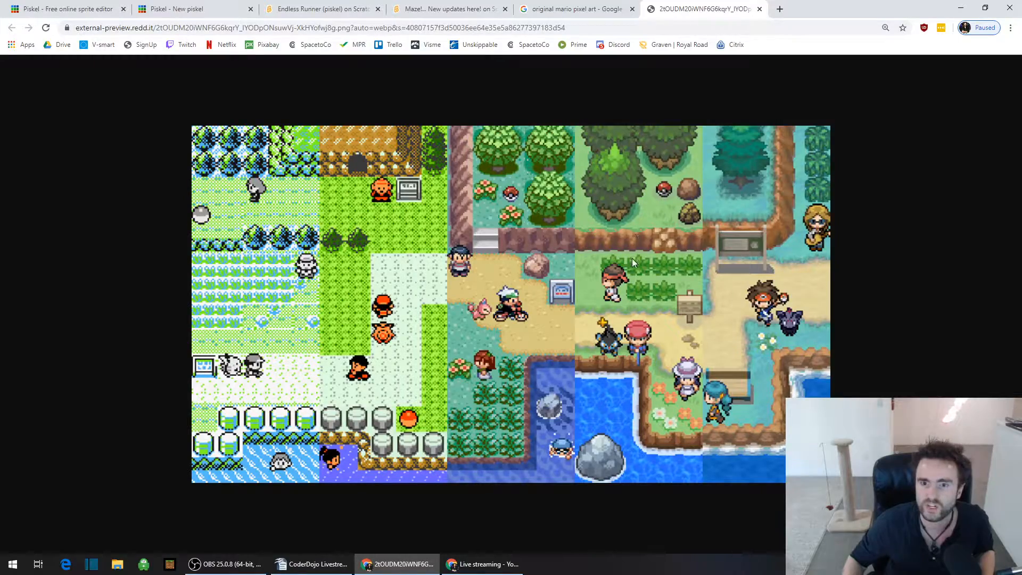
- Compare the tree, ball and rock artwork across the newer map styles at 500%, and return the image to normal size
scroll(660, 192, "up", 7, "ctrl")
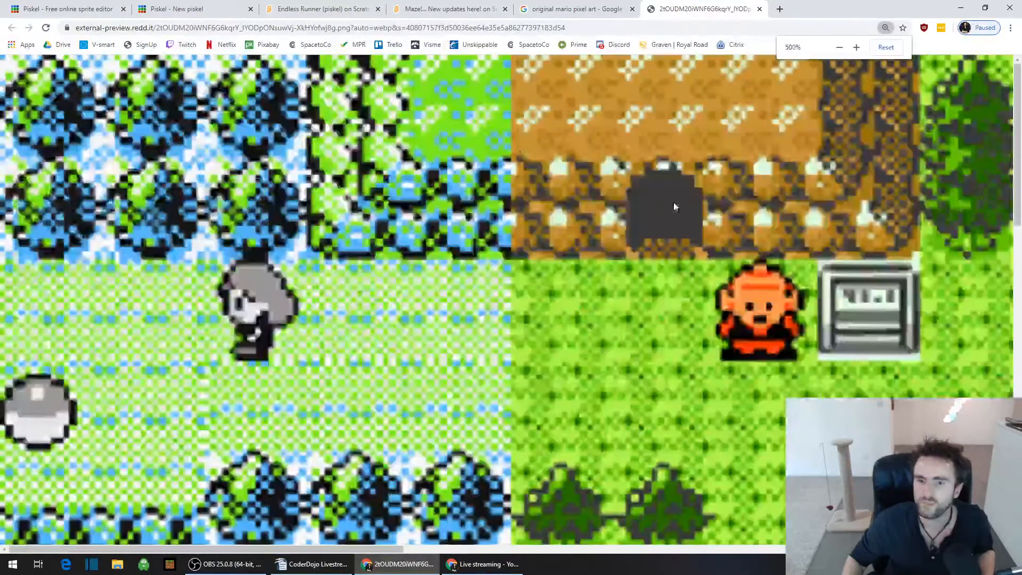
middle_click(714, 233)
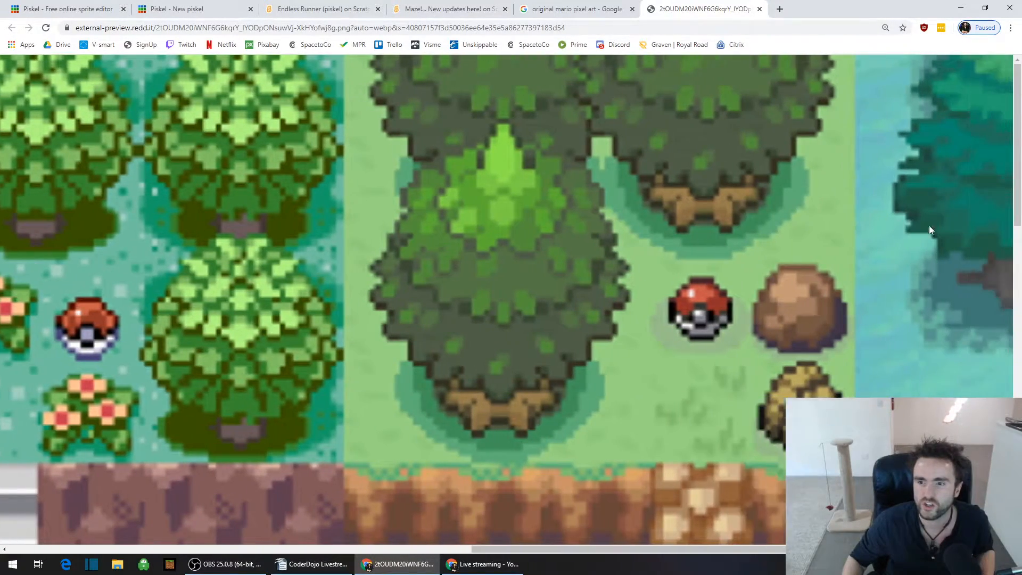
middle_click(930, 225)
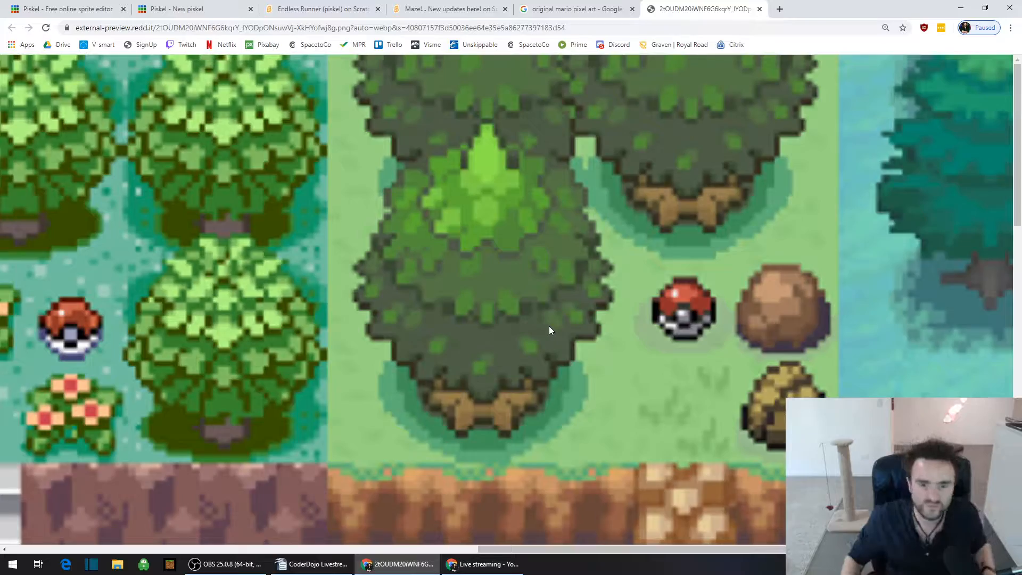
key("ctrl+minus")
key("ctrl+minus")
key("ctrl+minus")
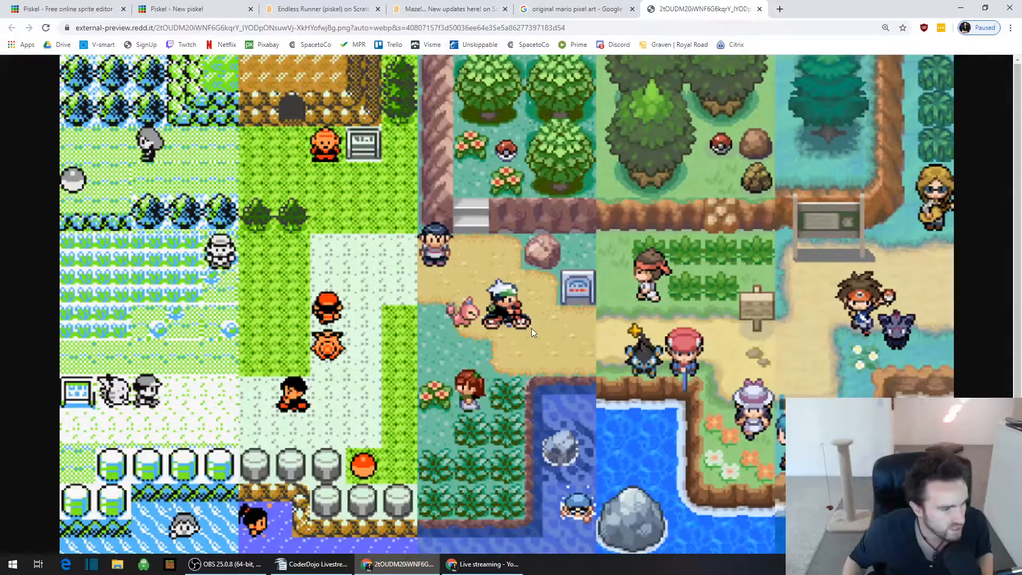
scroll(537, 350, "down", 4)
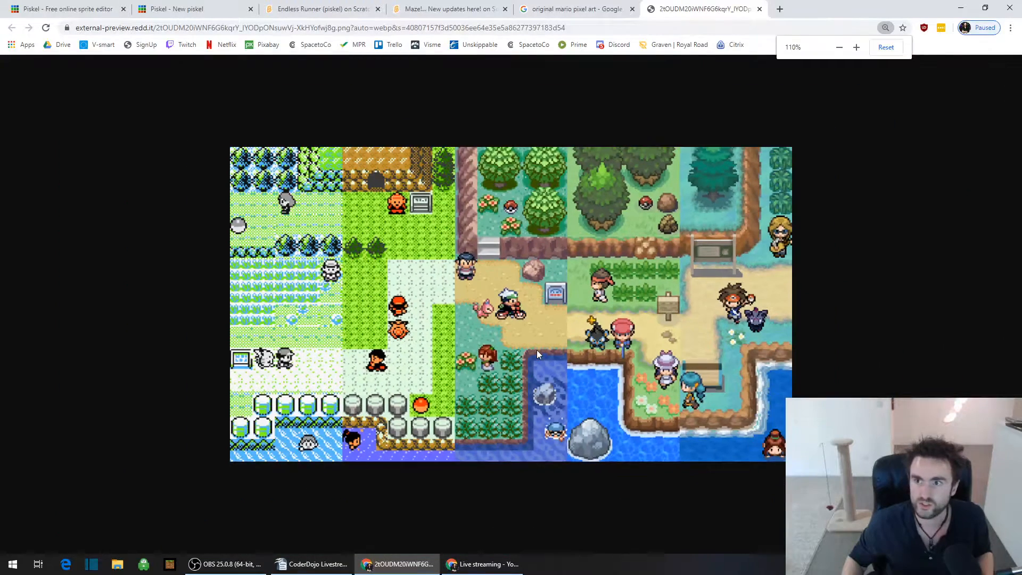
scroll(536, 350, "down", 1)
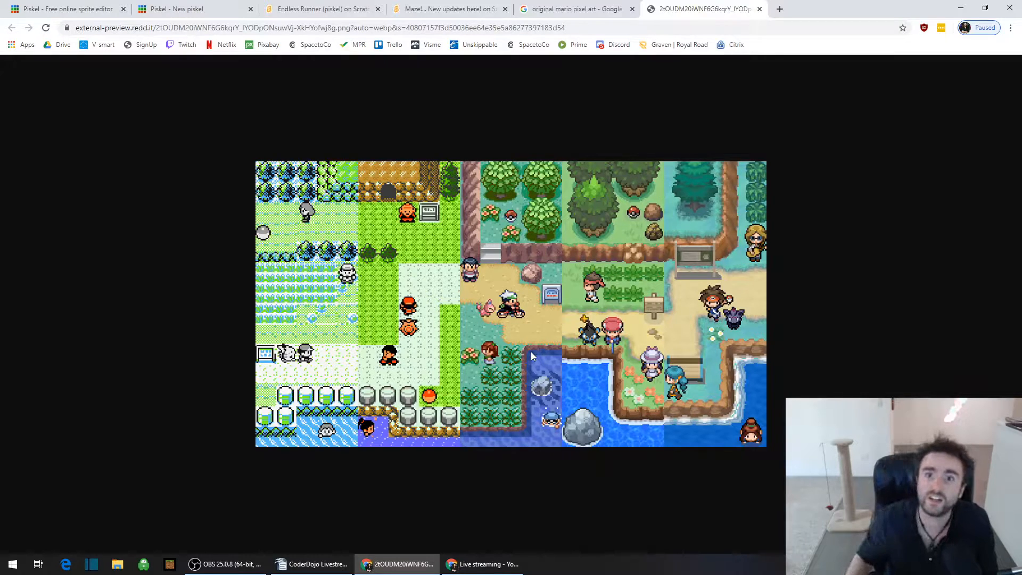
- Return to the Google image results and search for "sonic pixel art"
left_click(575, 9)
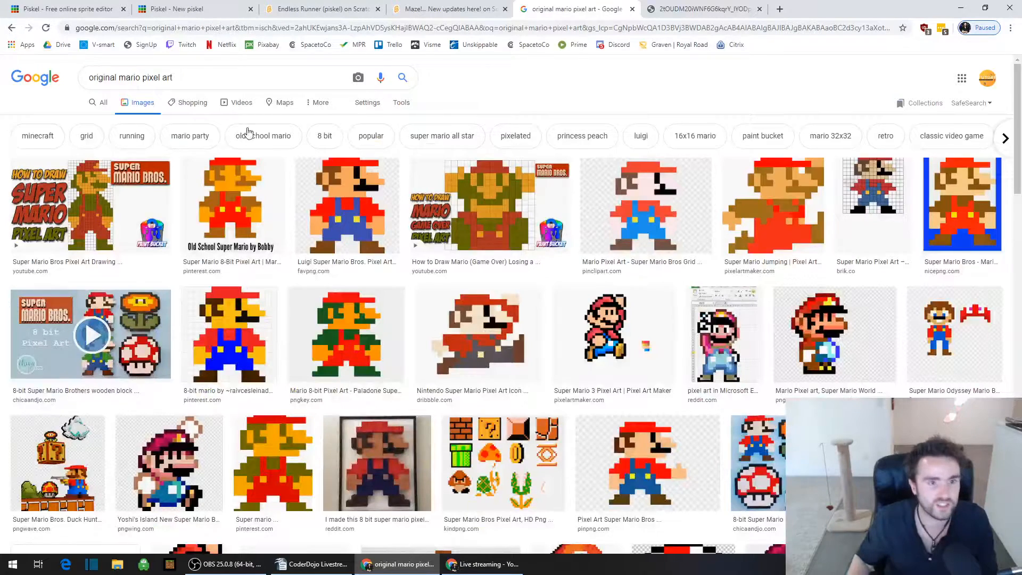
triple_click(160, 78)
type("sonic pixel art")
key("Return")
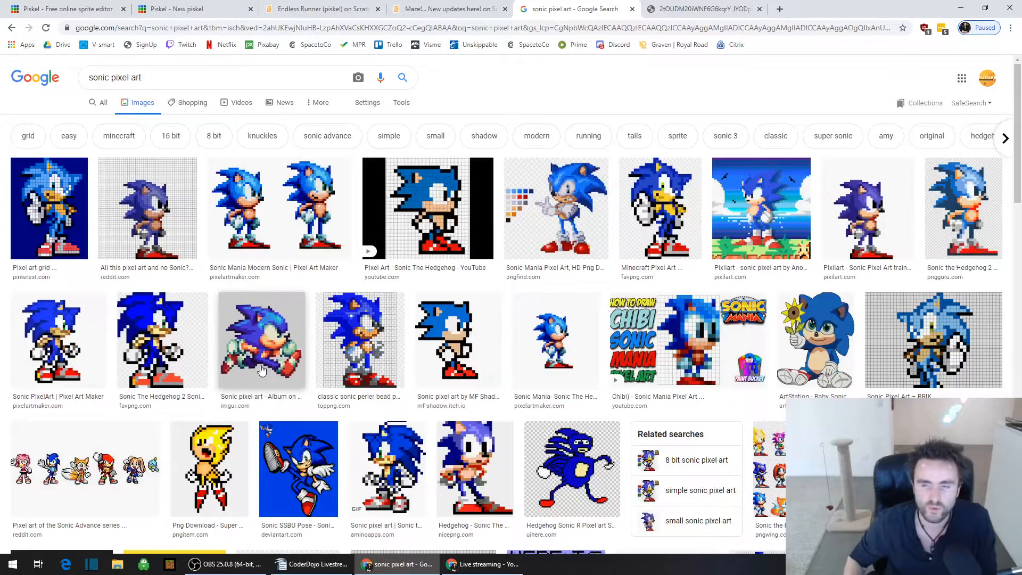
- Replace the image search with "NES pixel art"
left_click_drag(160, 78, 69, 63)
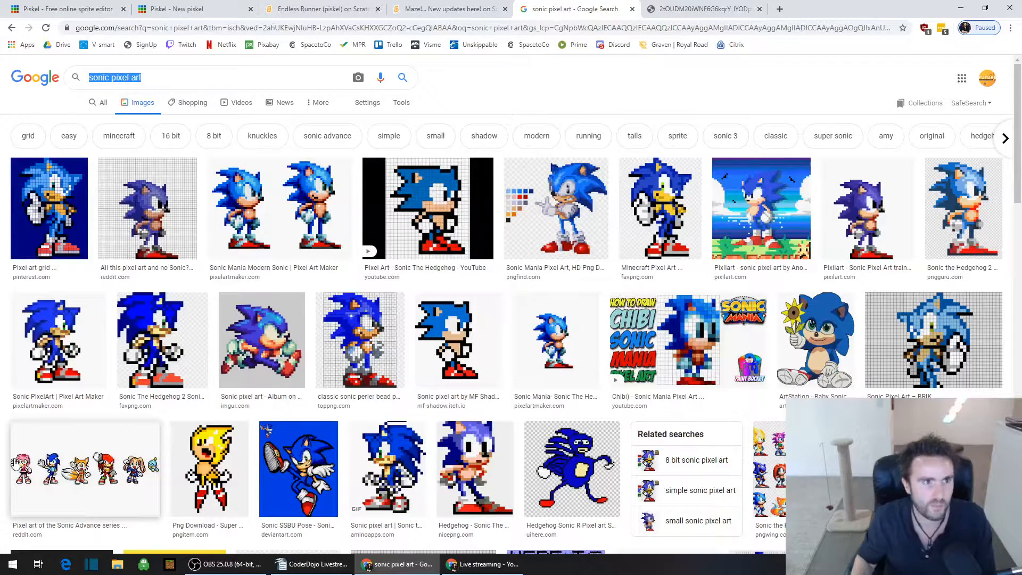
left_click(199, 77)
key("ctrl+a")
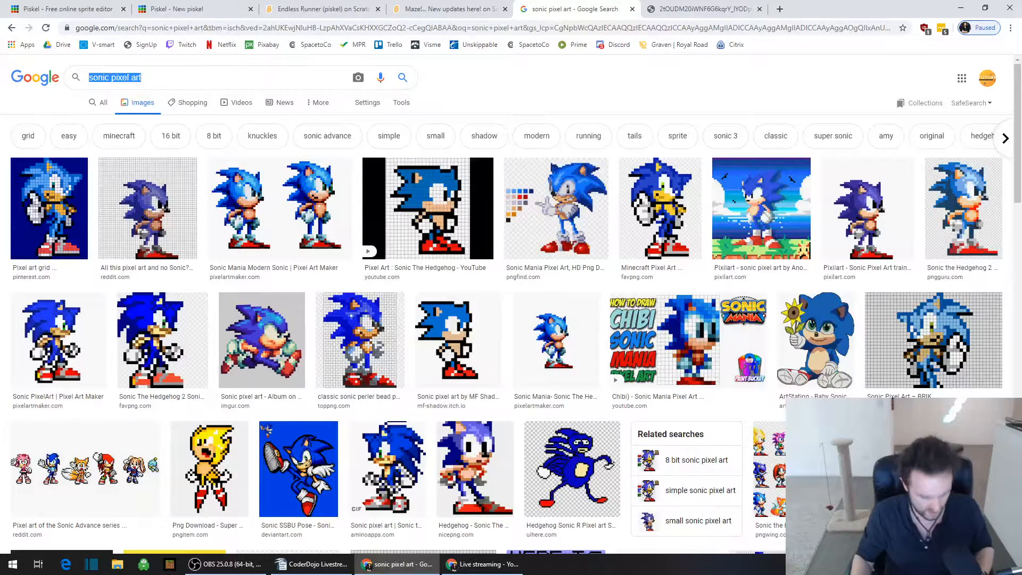
type("NES pixel art")
key("Return")
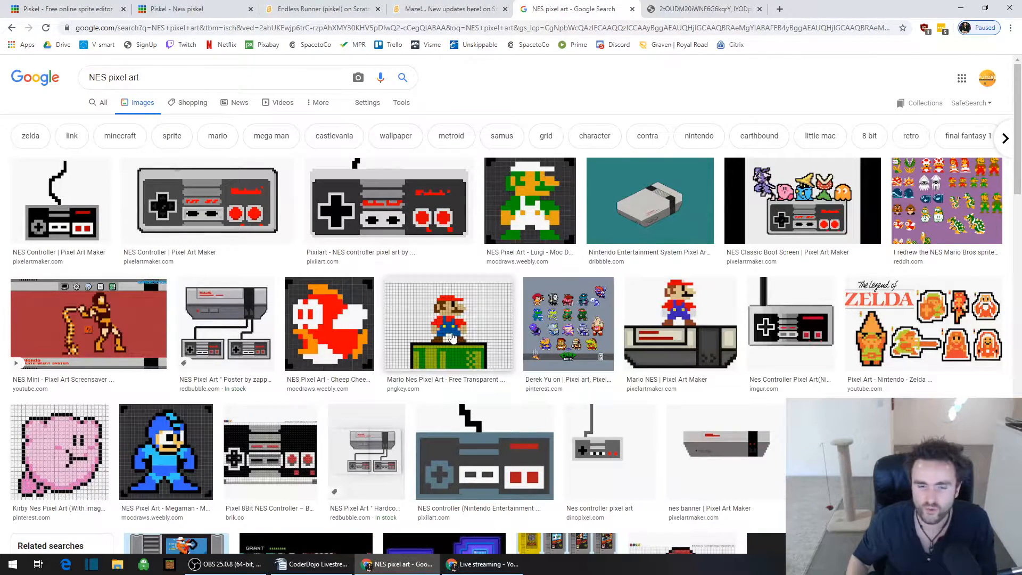
- Preview the redrawn NES Mario Bros sprites, the NES Mini screensaver and the Megaman pixel art, closing each preview
left_click(962, 197)
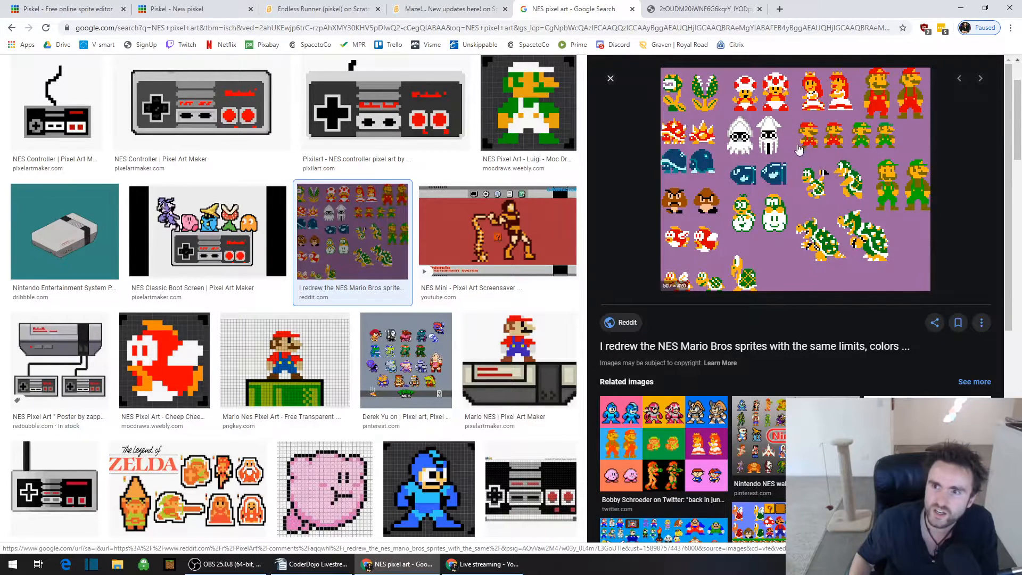
left_click(611, 80)
left_click(89, 232)
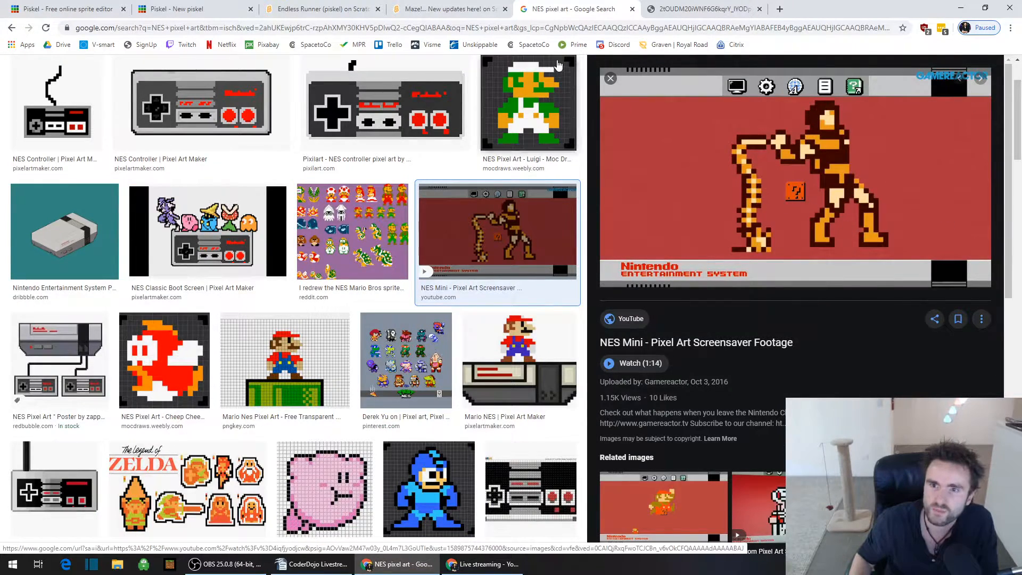
left_click(610, 80)
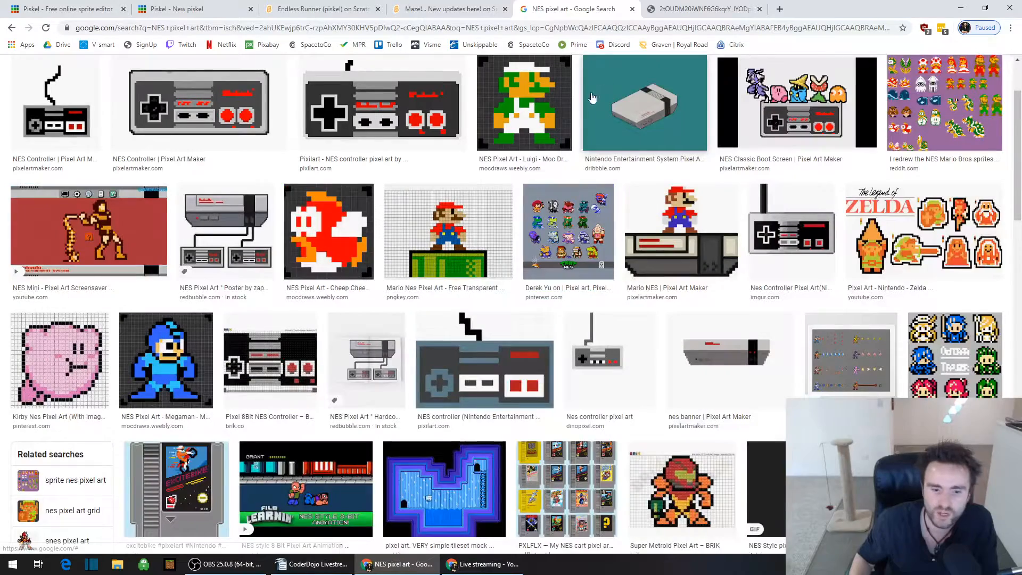
left_click(161, 399)
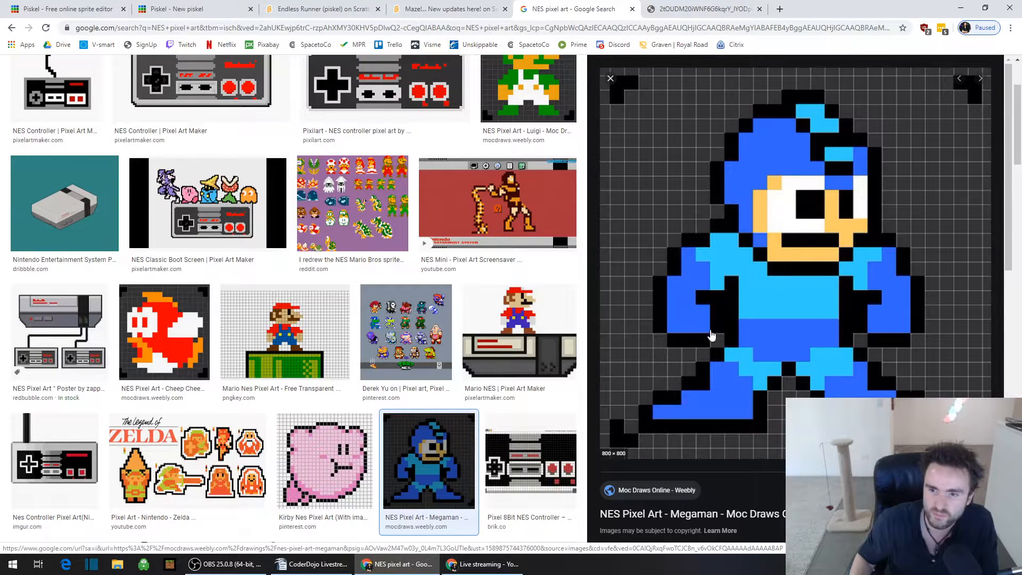
left_click(610, 80)
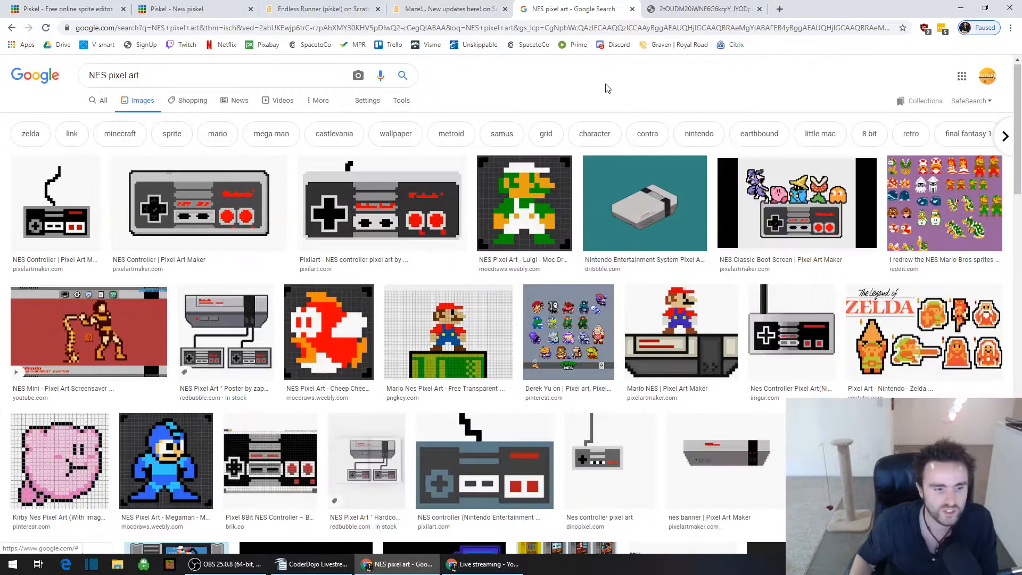
- Change the image search to "SNES pixel art" and preview the Samus sprite for comparison, closing the preview
double_click(99, 80)
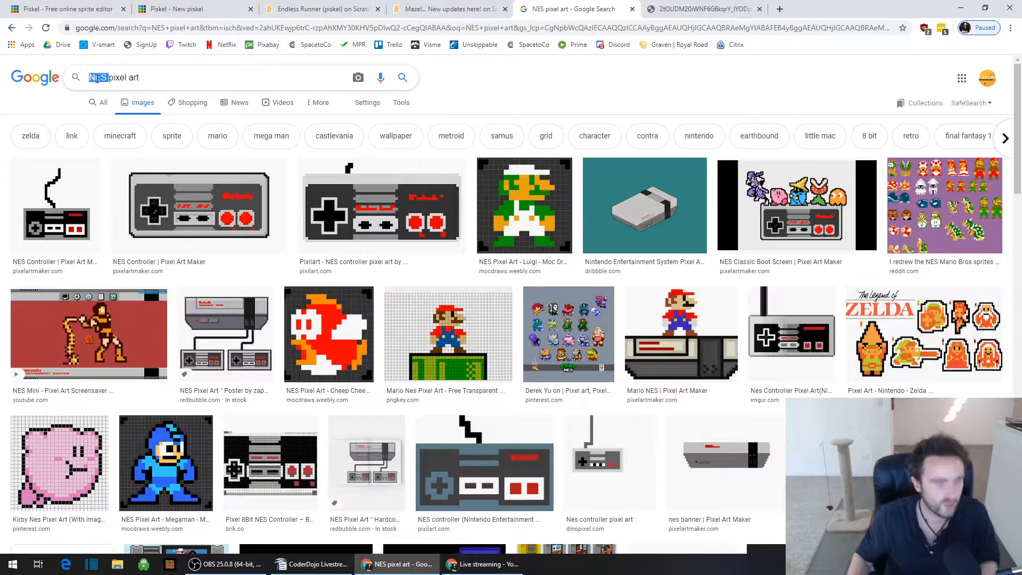
type("SNE")
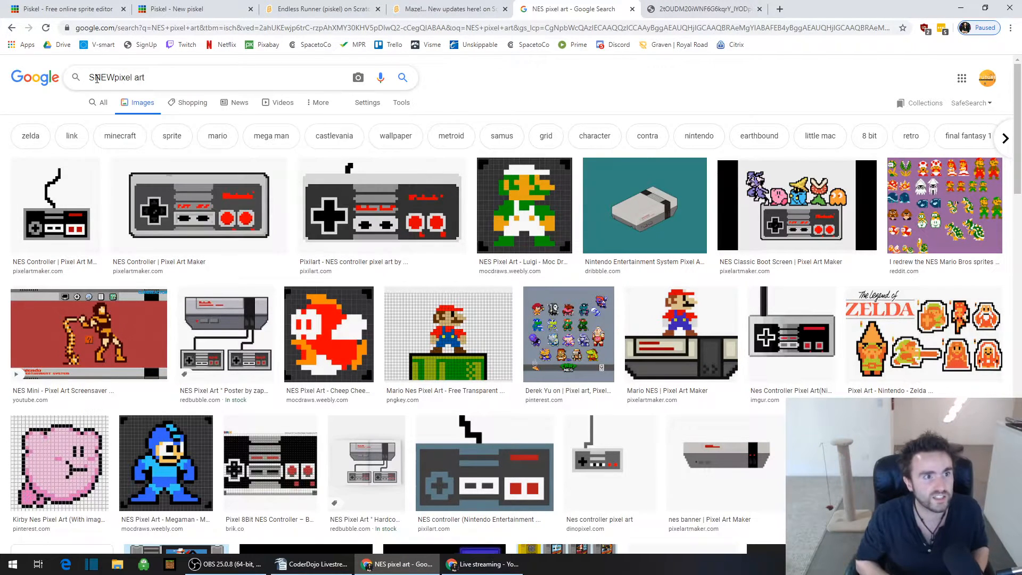
key("Return")
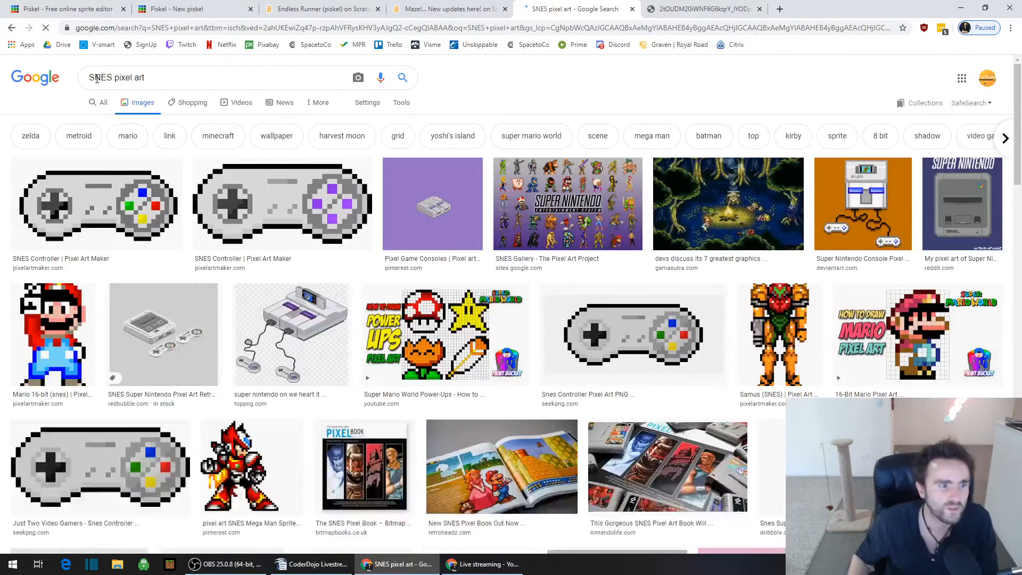
left_click(785, 301)
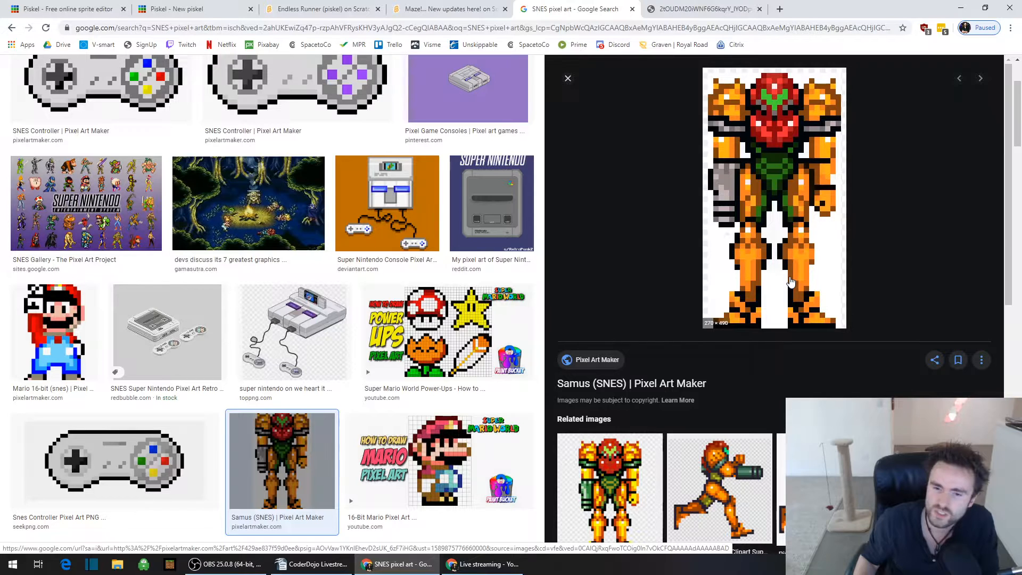
left_click(567, 81)
- Preview the "Backstory | An Intro to Pixel Art" game scene, open its source page, and close both to return to the SNES results
scroll(293, 325, "down", 5)
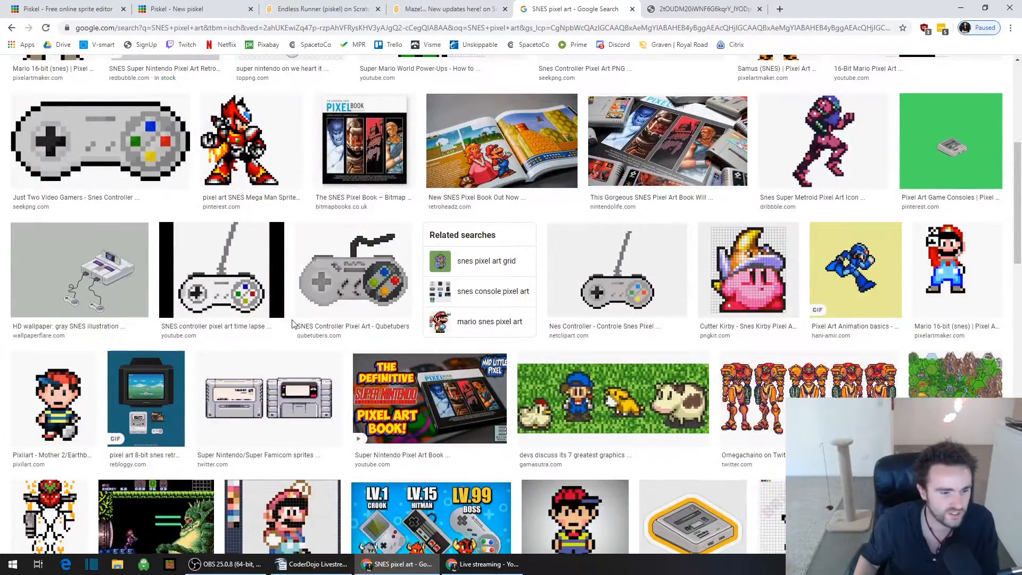
scroll(294, 325, "down", 3)
left_click(155, 381)
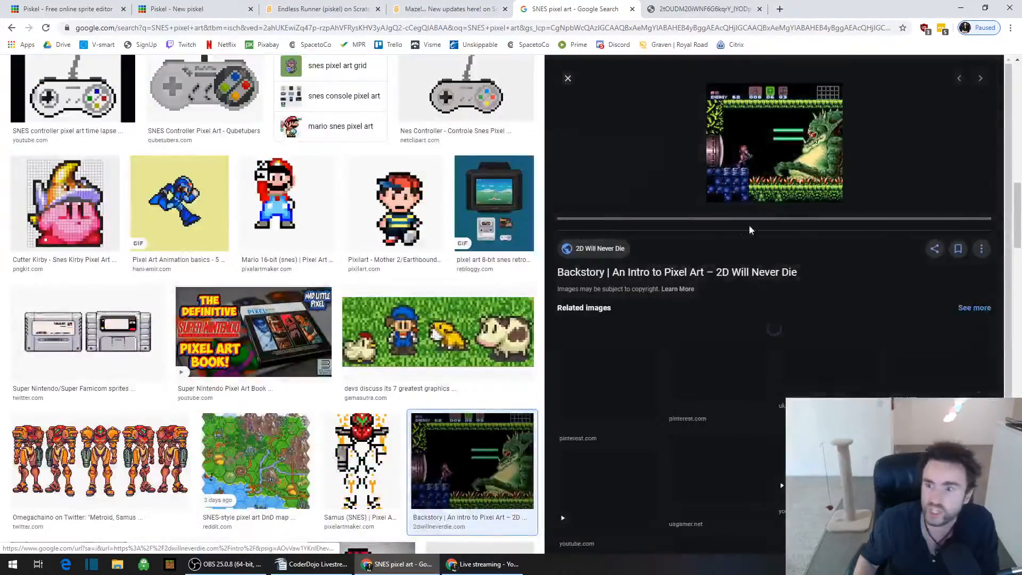
left_click(800, 172)
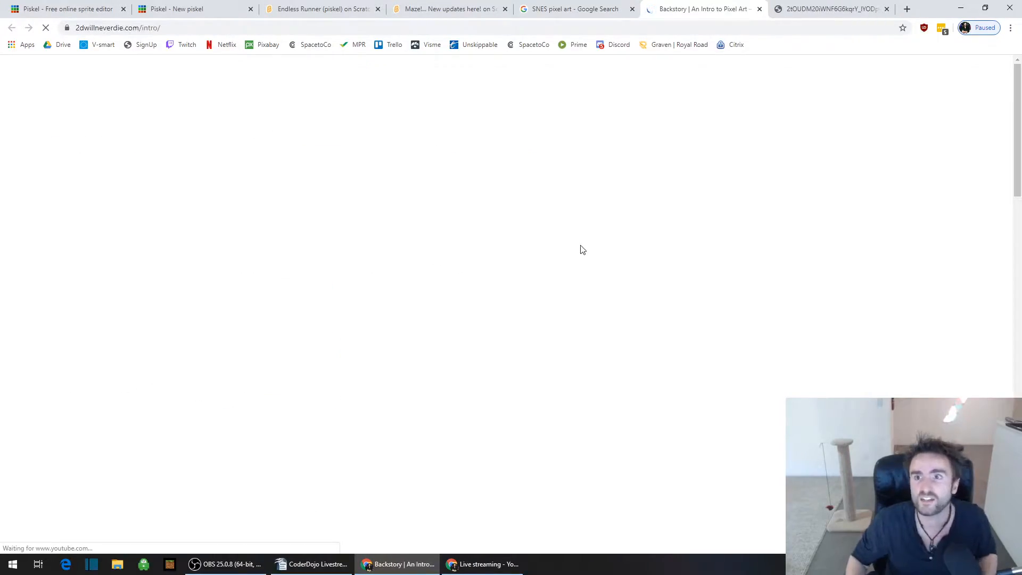
key("ctrl+w")
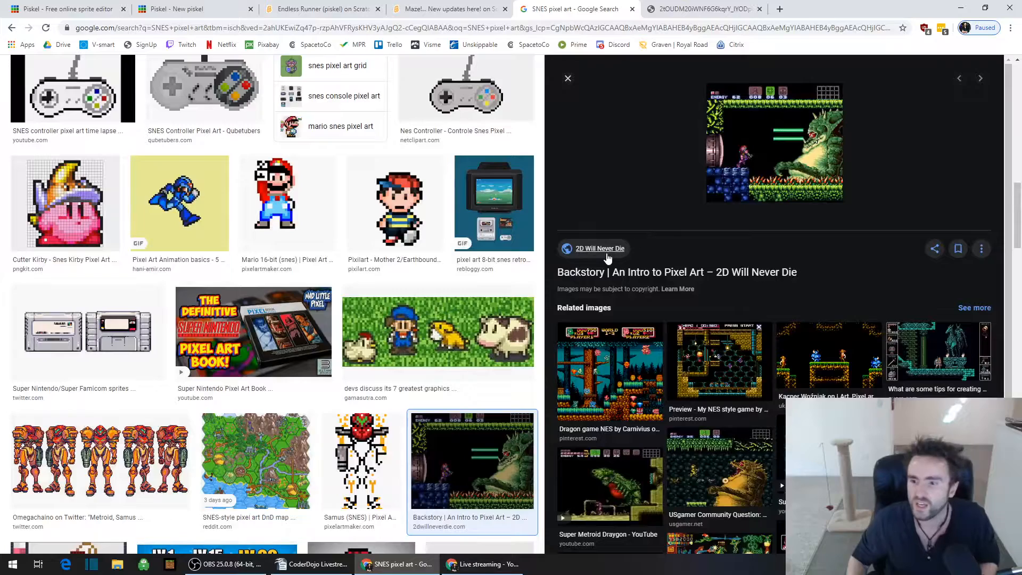
left_click(568, 78)
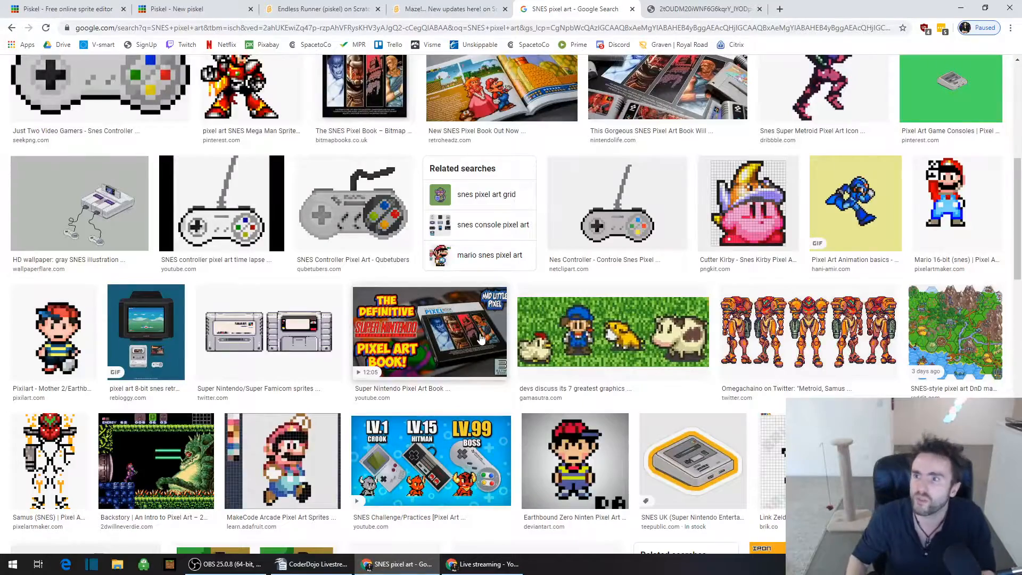
scroll(480, 339, "up", 7)
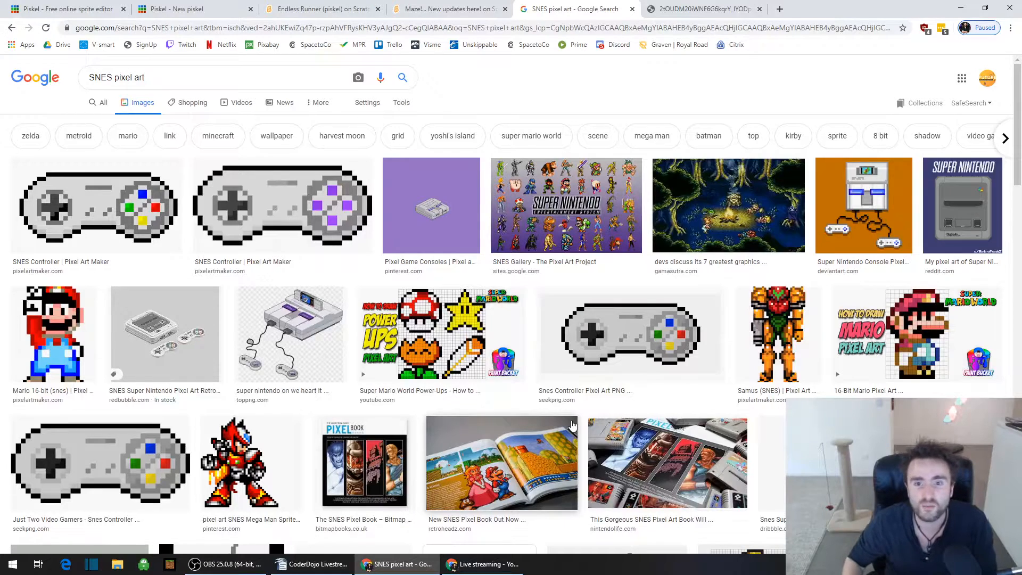
- Close the image search and Pokémon map pages, and review the Endless Runner (piskel) and Maze!... projects on Scratch
left_click(633, 9)
left_click(632, 9)
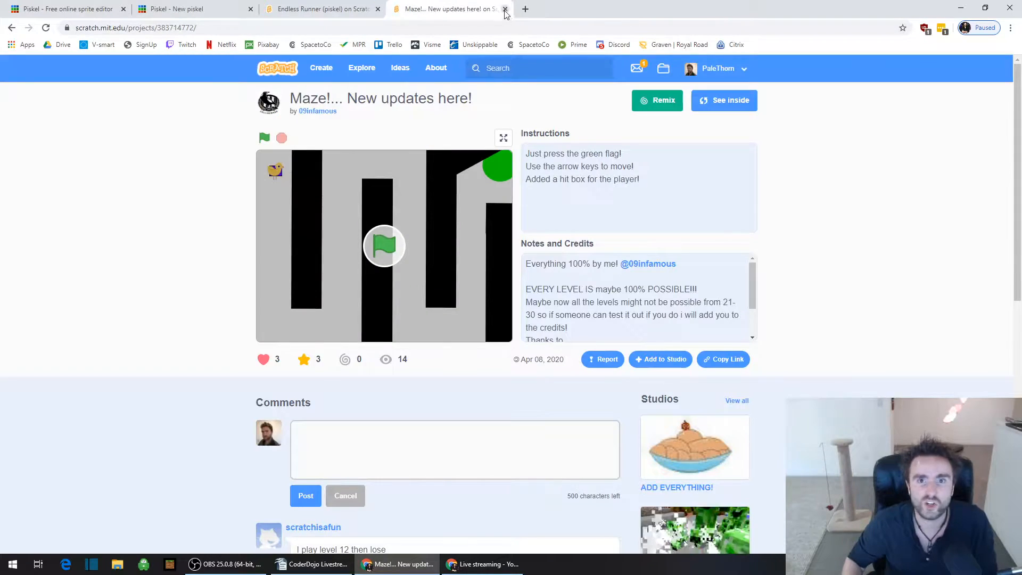
left_click(341, 9)
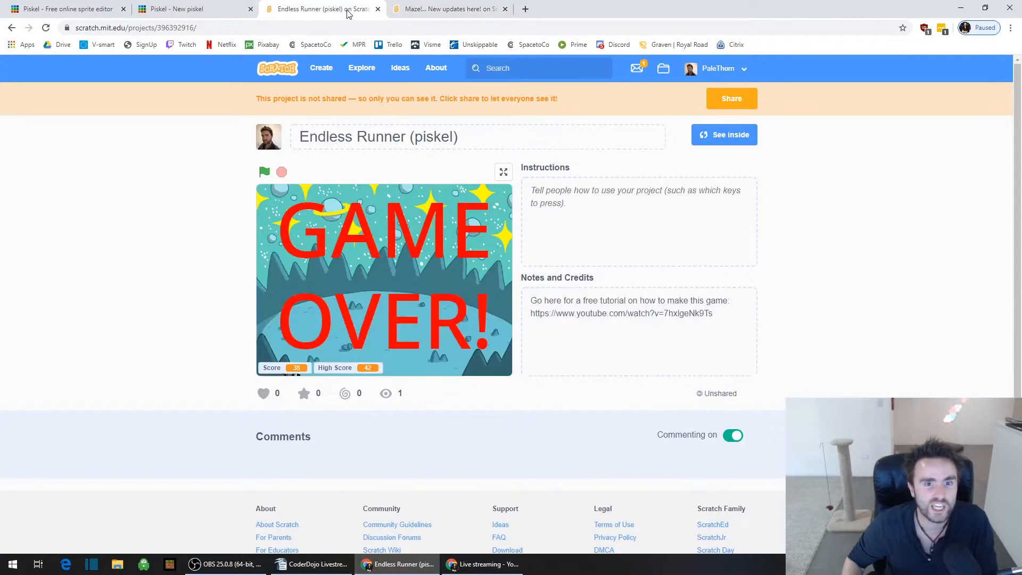
left_click(415, 9)
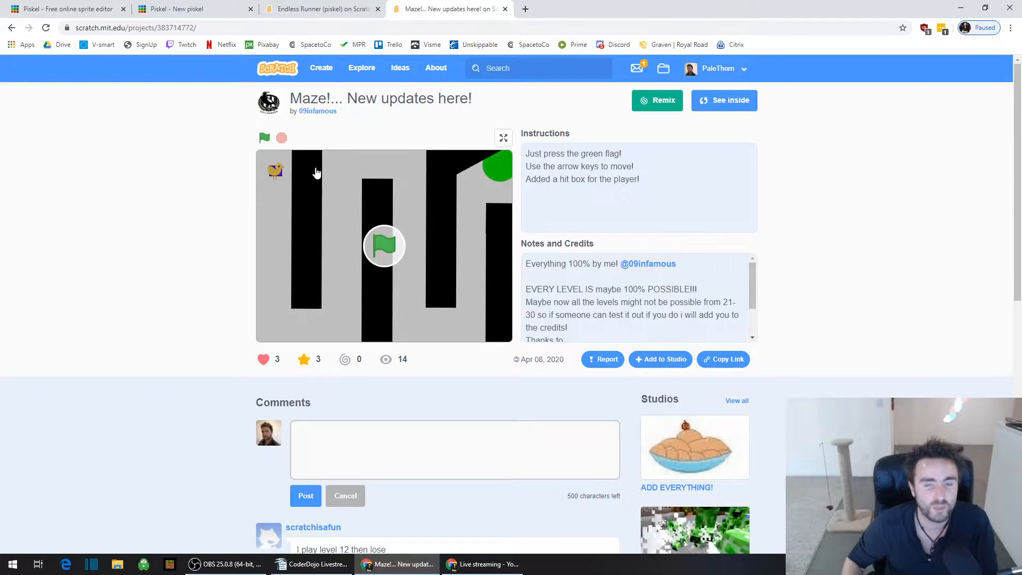
- Play the Endless Runner (piskel) project in full screen, jumping the character between platforms, and return to the normal project view
left_click(311, 10)
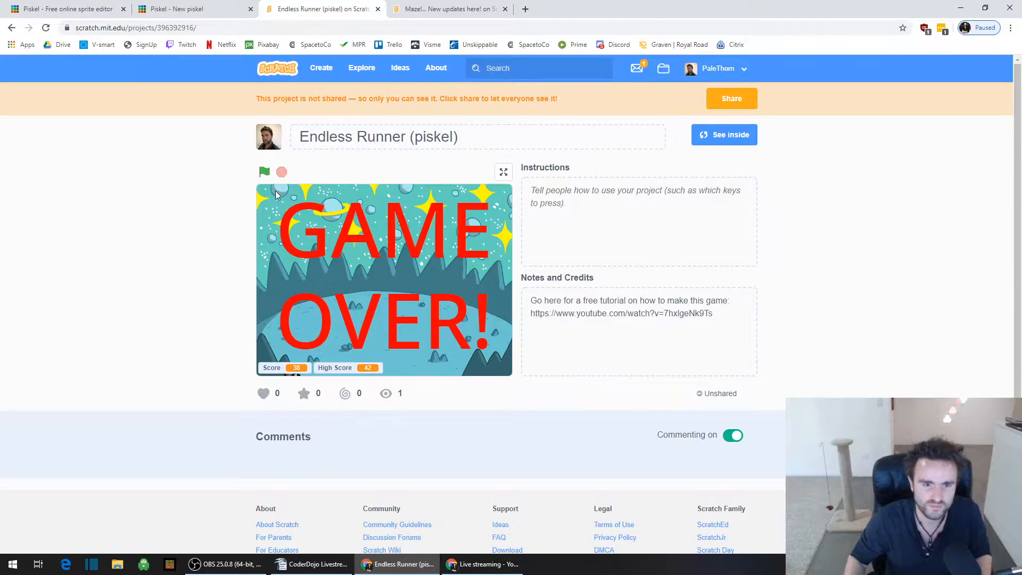
left_click(265, 172)
left_click(503, 172)
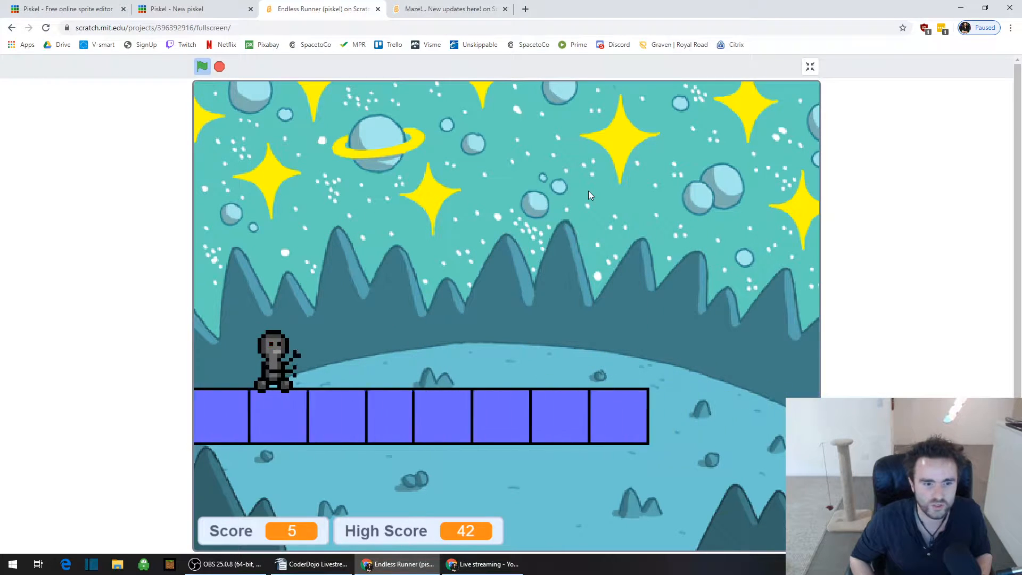
key("space")
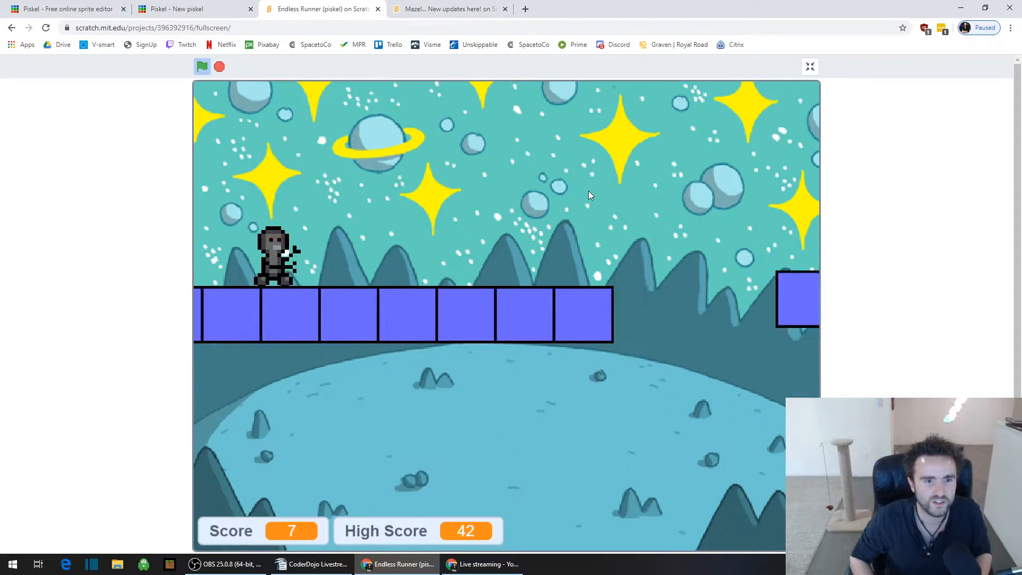
key("space")
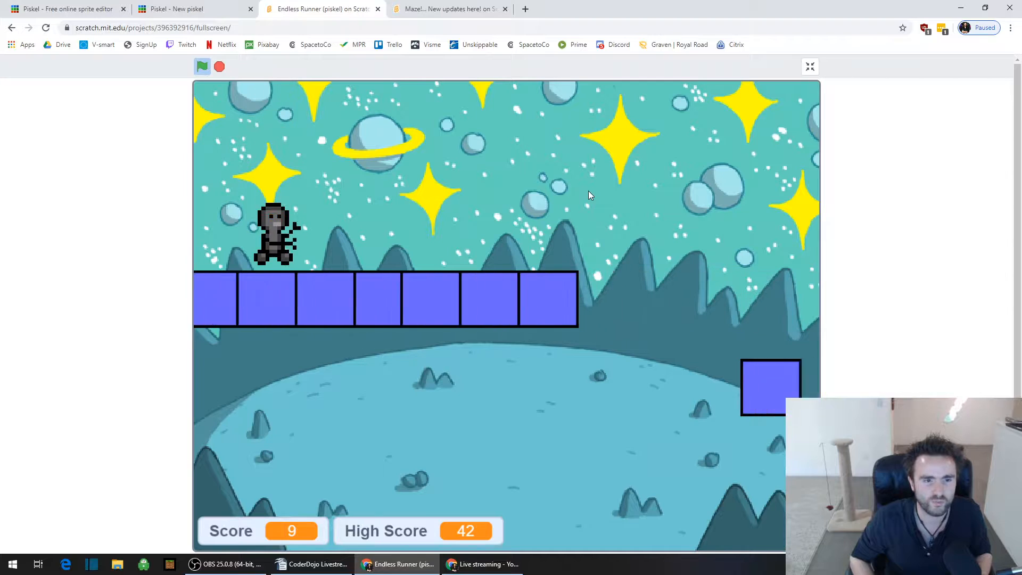
key("space")
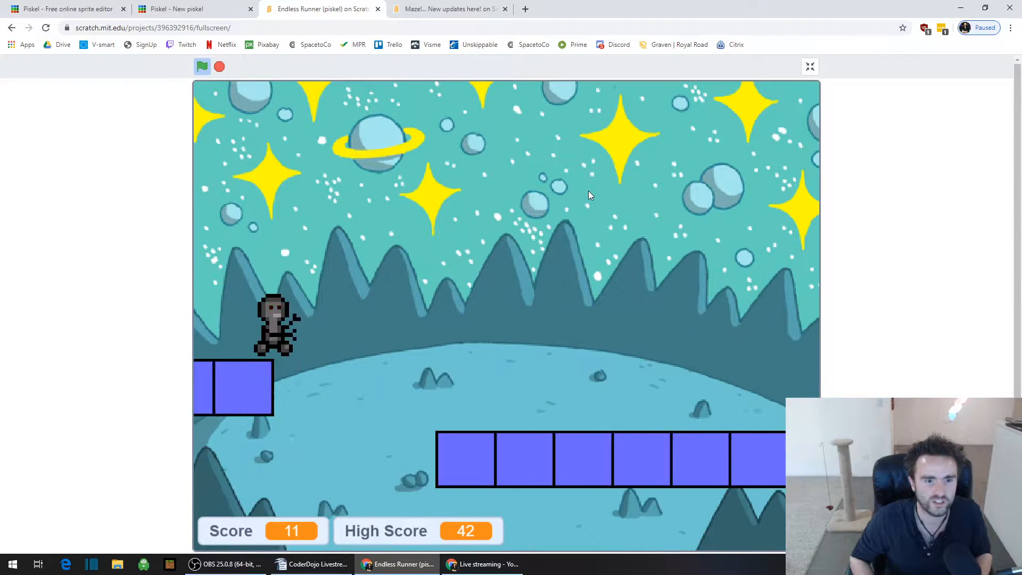
key("space")
key("space")
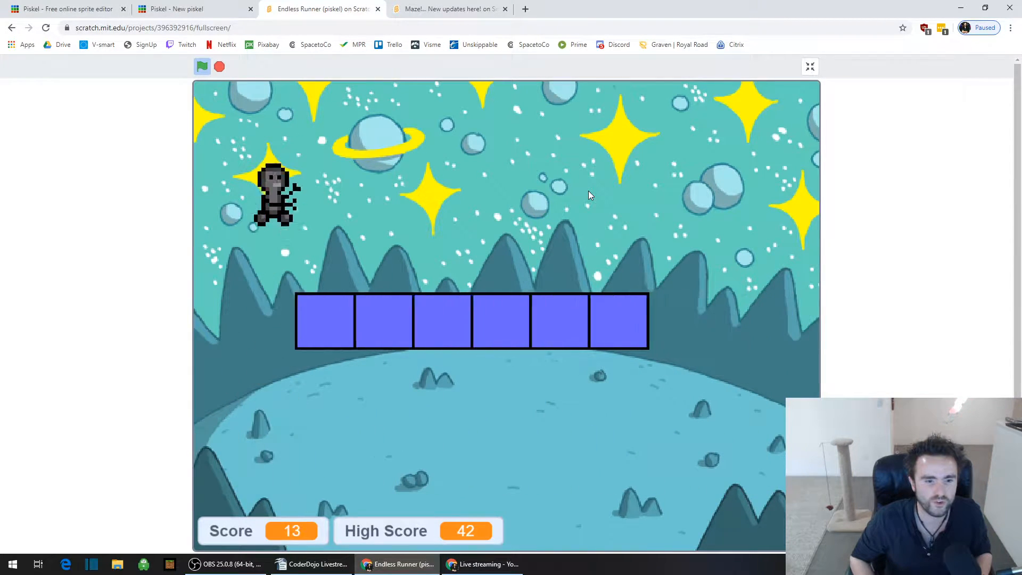
key("space")
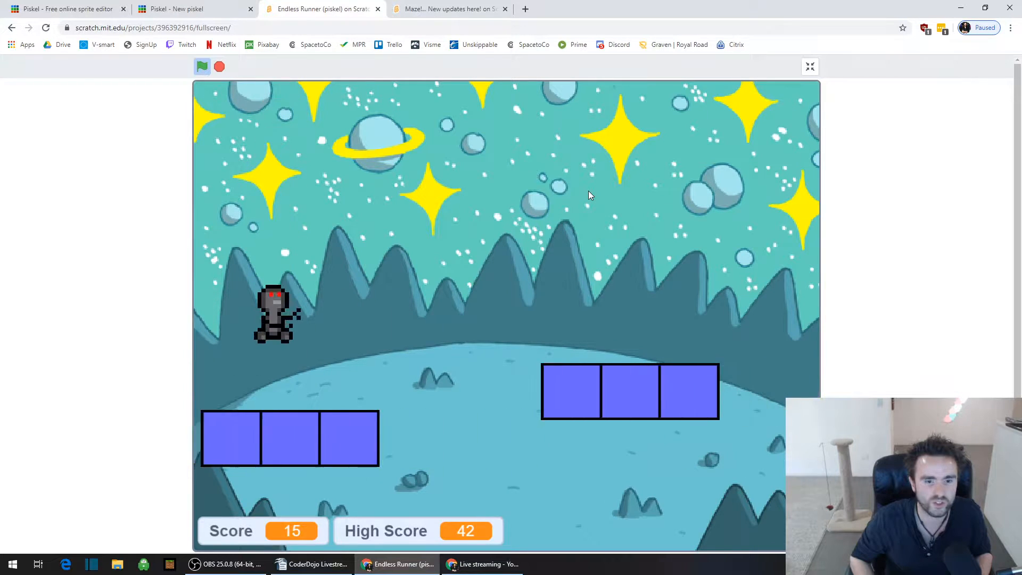
key("space")
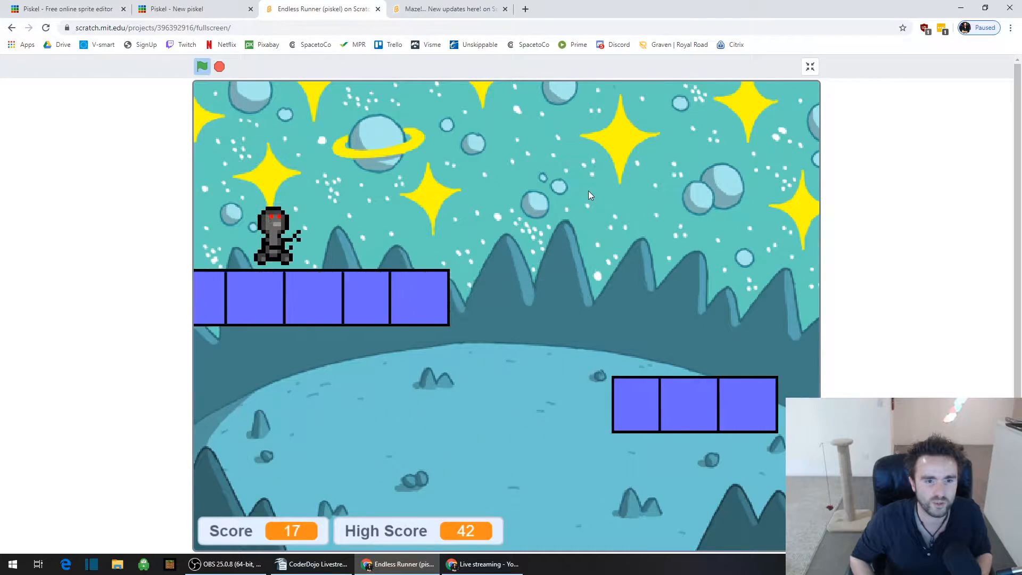
key("space")
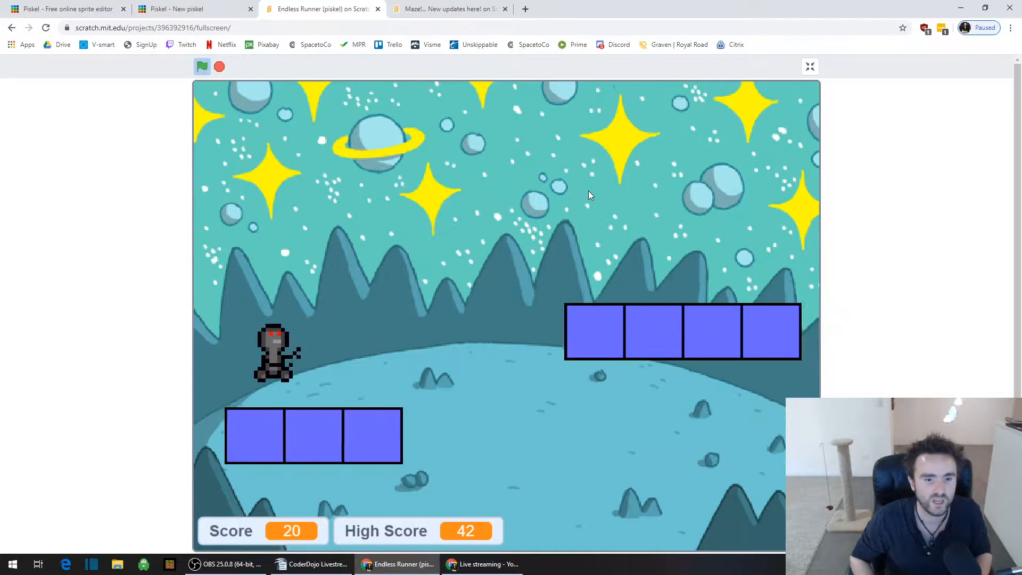
key("space")
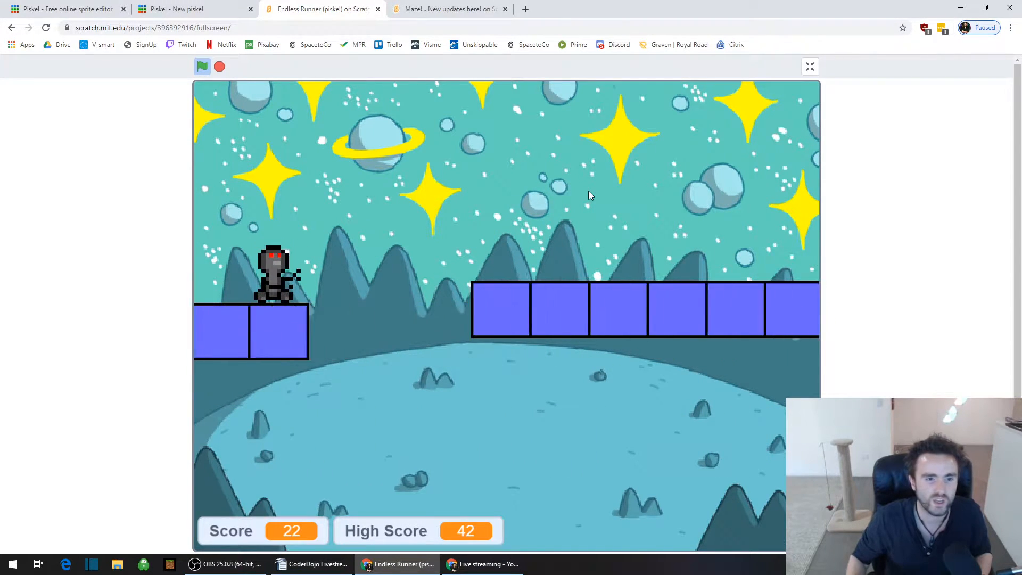
key("space")
key("space")
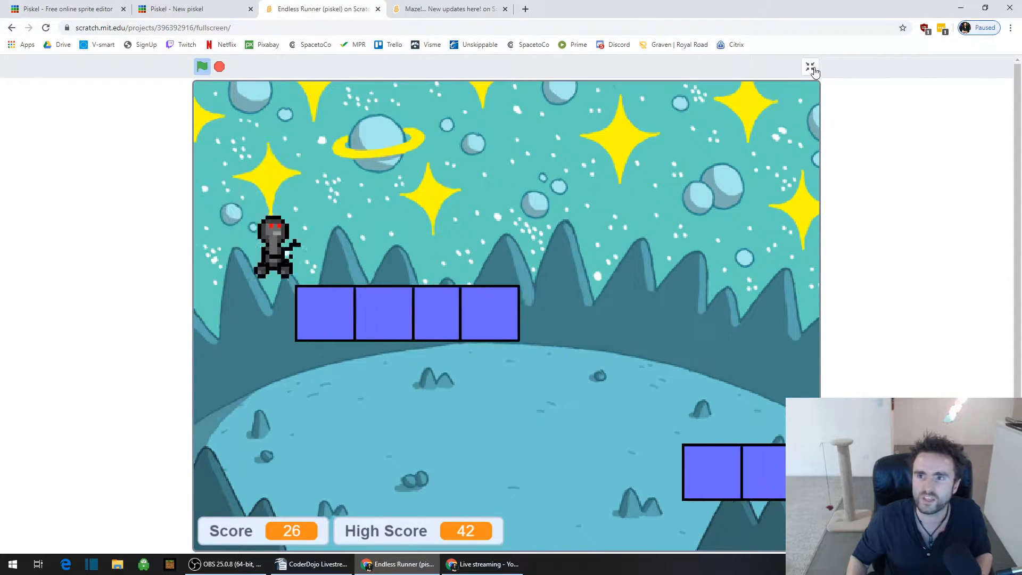
left_click(809, 66)
key("space")
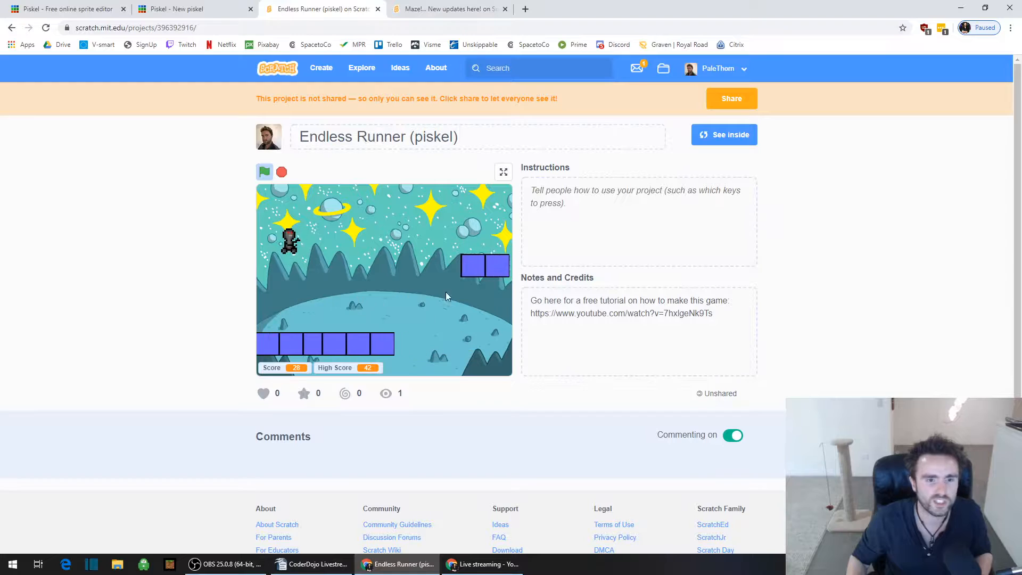
- Play the Endless Runner (piskel) project in the normal project view, making the character jump between platforms
key("space")
key("space")
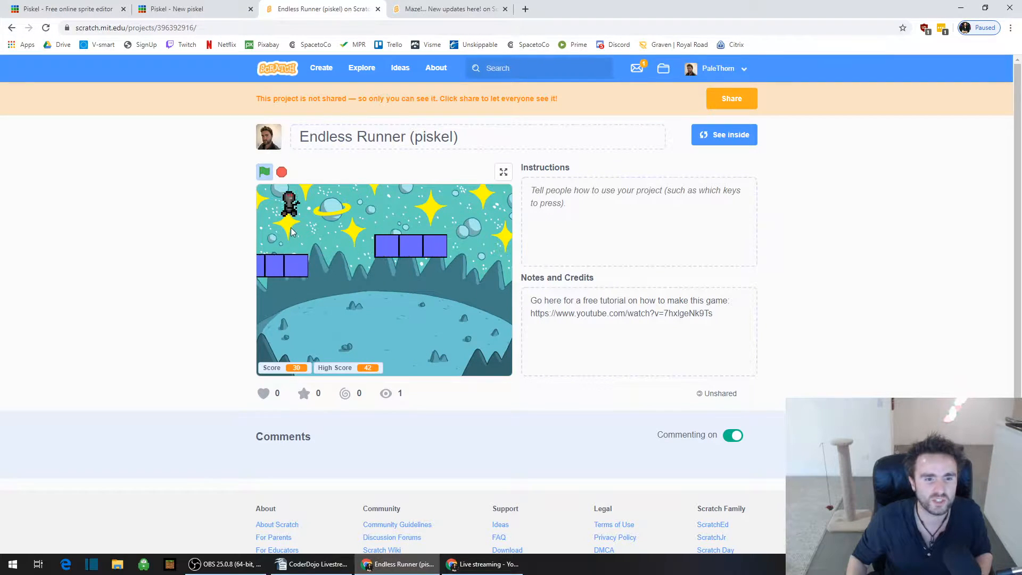
key("space")
key("space")
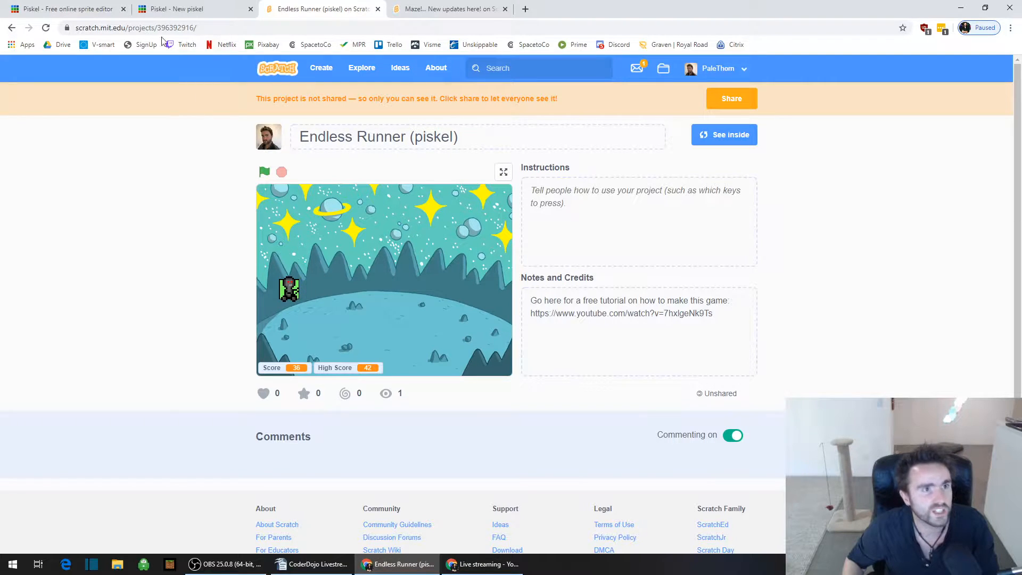
- Search Google for "piskel", open the Piskel free online sprite editor site, and create a new sprite
left_click(162, 15)
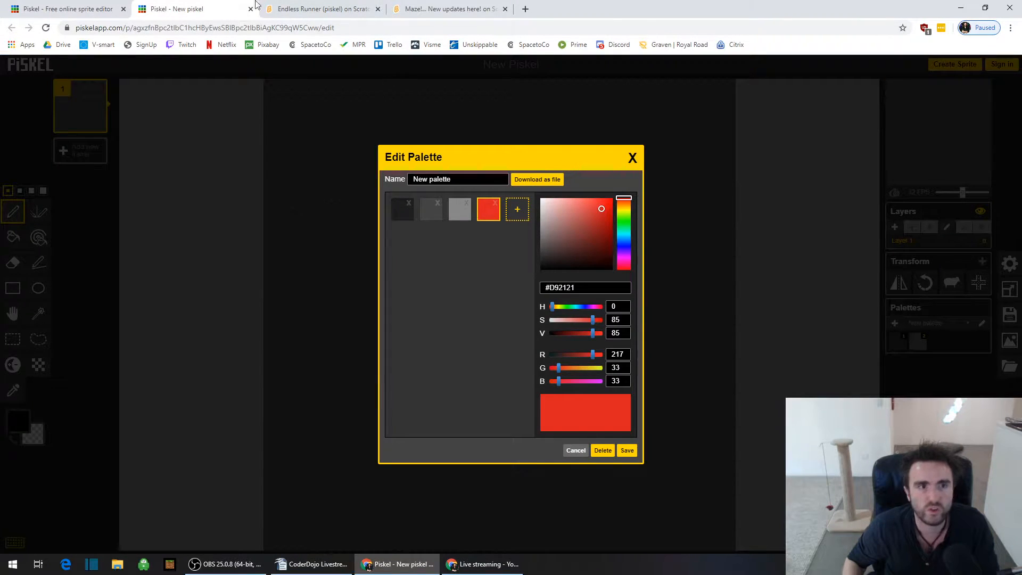
left_click(526, 9)
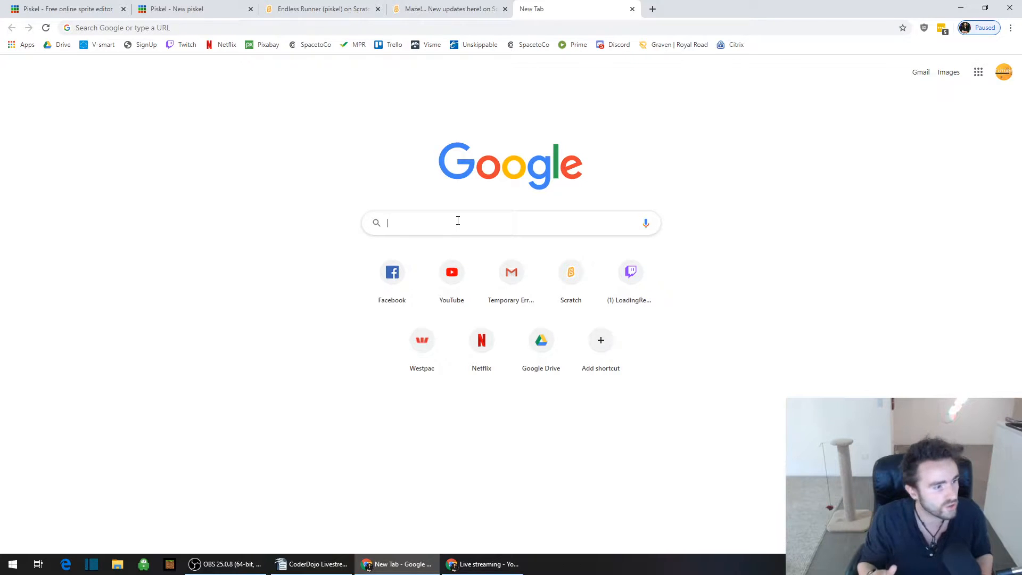
type("p")
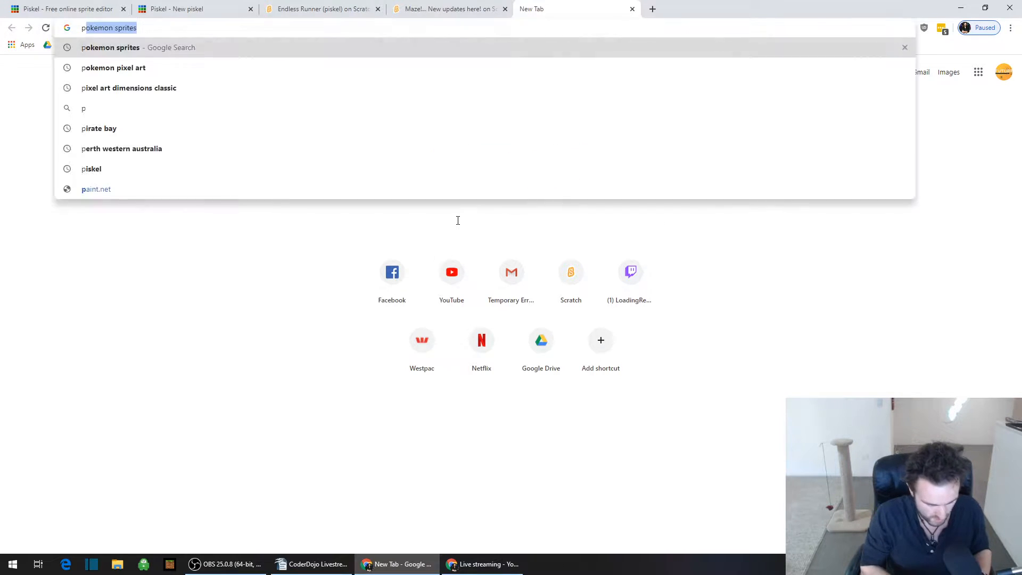
type("iskel")
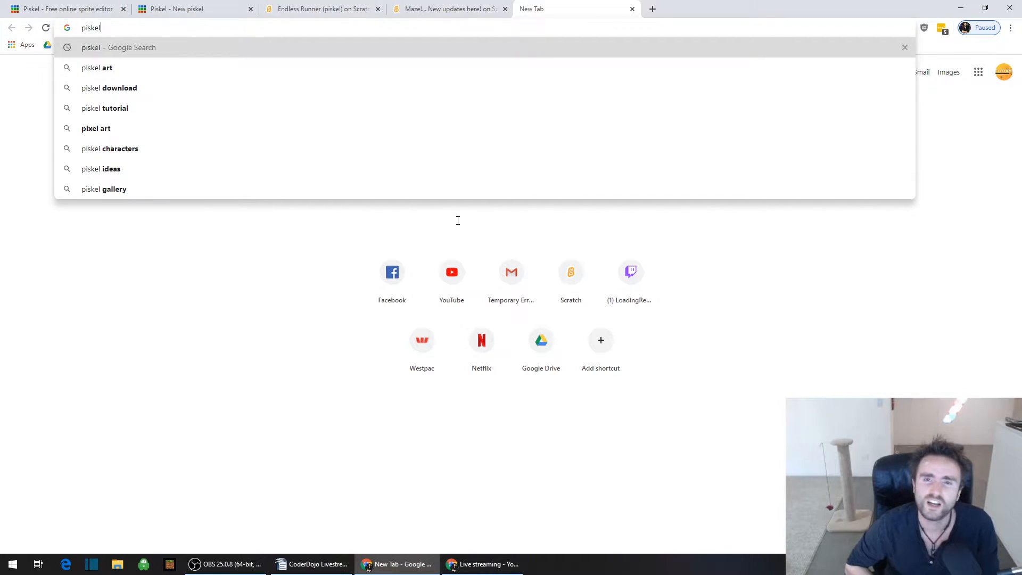
key("Return")
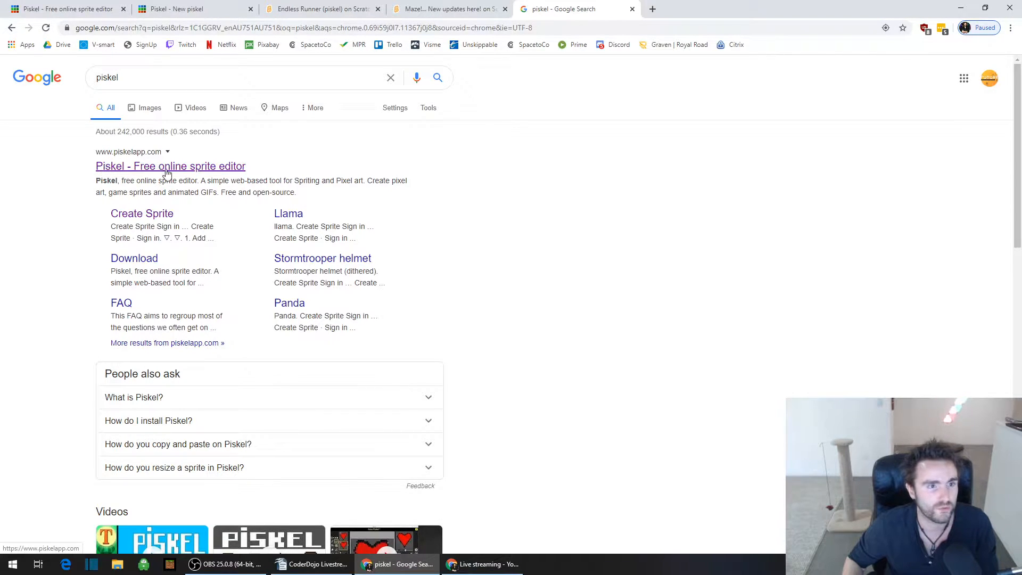
left_click(230, 170)
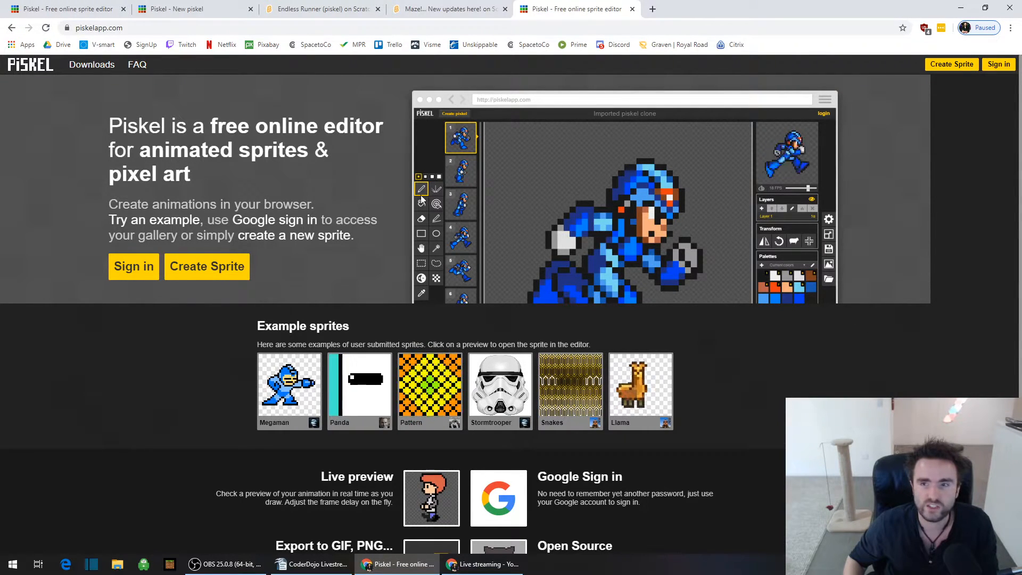
left_click(206, 273)
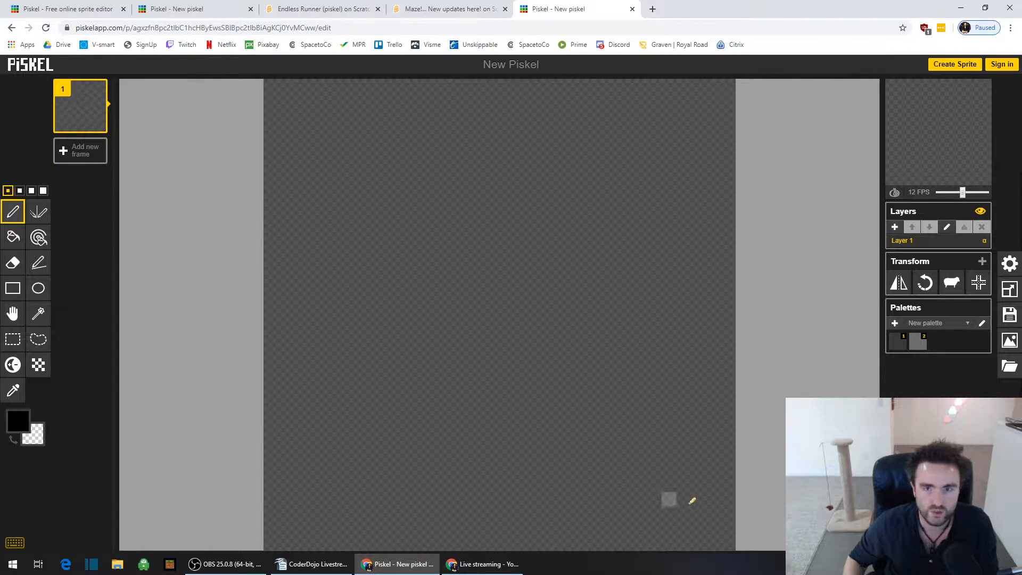
- Scribble freehand black test outlines across the blank canvas with the one-pixel Pen tool
mouse_move(446, 175)
left_mouse_down()
mouse_move(408, 235)
mouse_move(576, 372)
mouse_move(501, 246)
mouse_move(382, 498)
mouse_move(622, 511)
mouse_move(563, 384)
mouse_move(443, 443)
mouse_move(557, 477)
mouse_move(617, 363)
mouse_move(627, 254)
mouse_move(565, 130)
left_mouse_up()
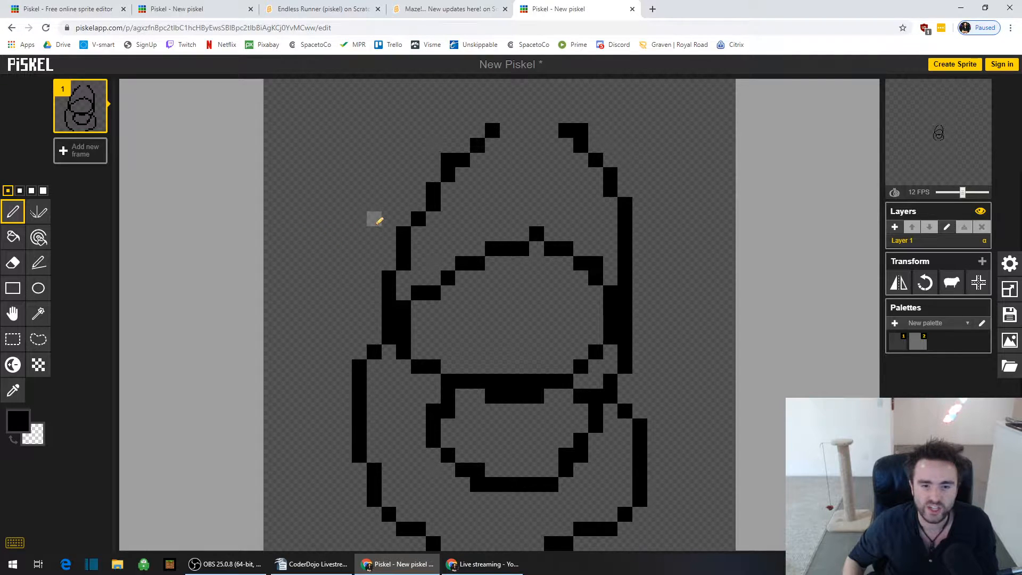
mouse_move(573, 101)
left_mouse_down()
mouse_move(500, 98)
mouse_move(419, 111)
mouse_move(358, 175)
mouse_move(380, 242)
left_mouse_up()
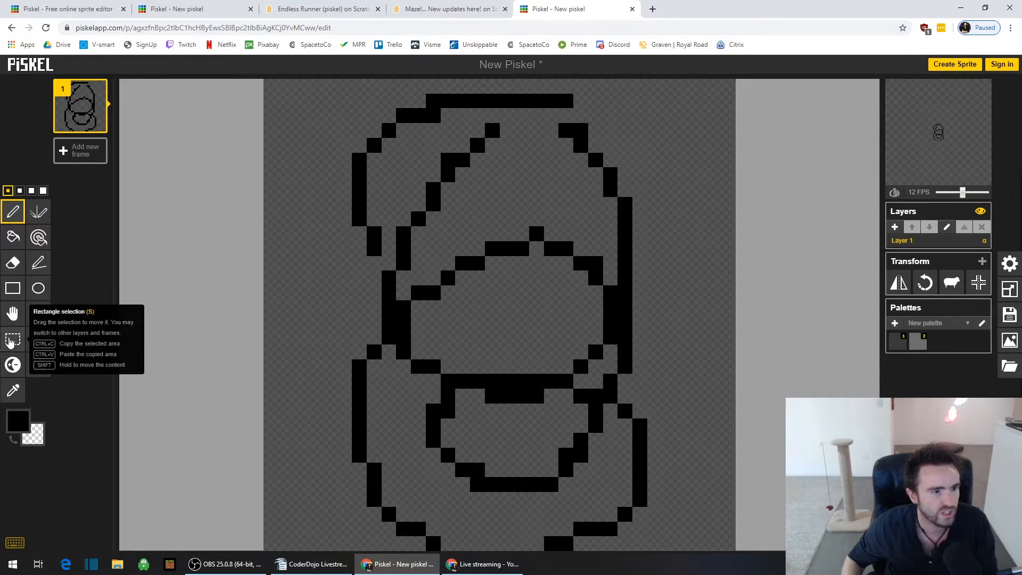
mouse_move(523, 204)
left_mouse_down()
mouse_move(527, 272)
mouse_move(588, 367)
mouse_move(312, 344)
mouse_move(527, 304)
left_mouse_up()
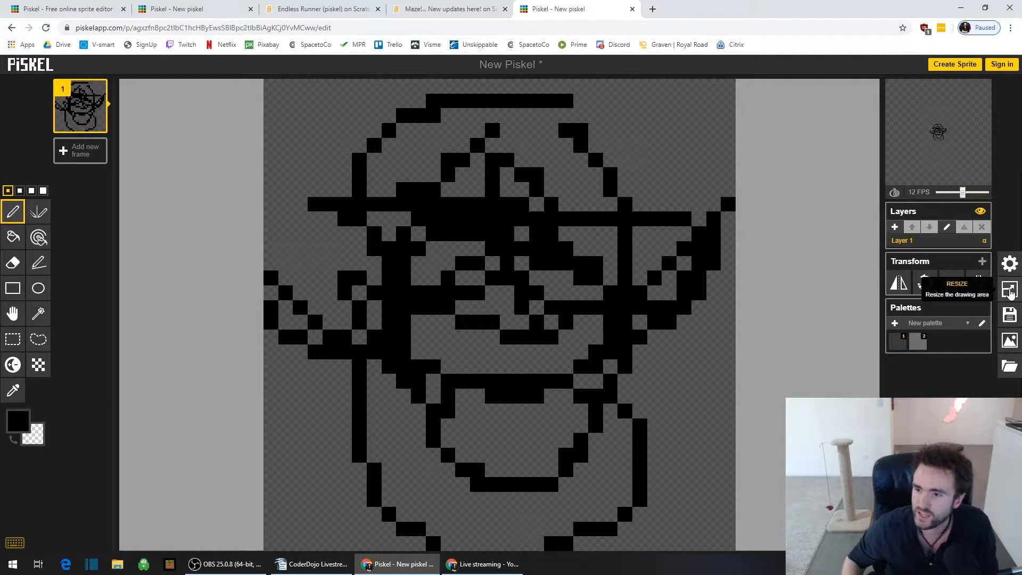
- Resize the drawing area to 16 x 16 px with the aspect ratio maintained and the content left unscaled
left_click(1011, 293)
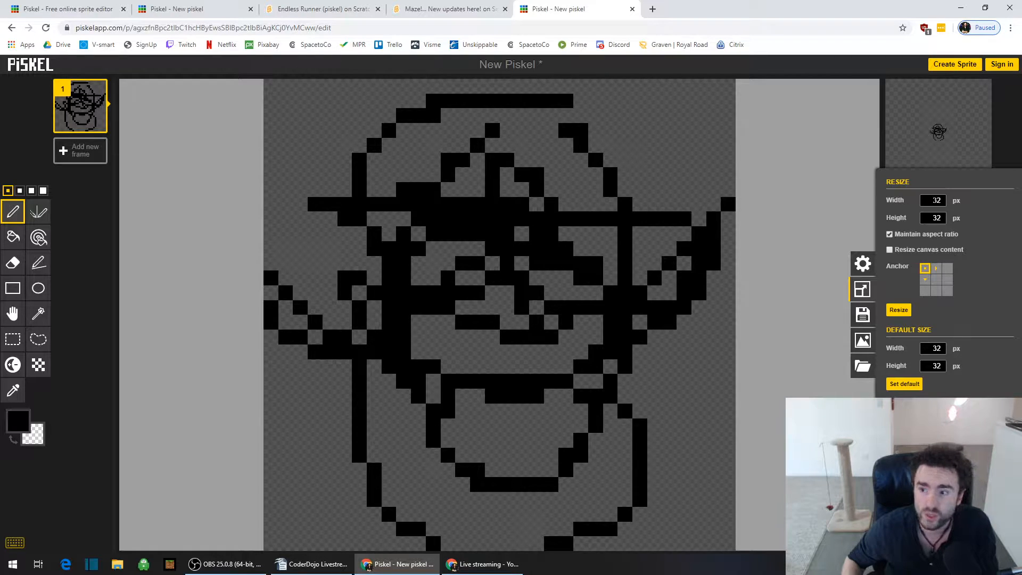
double_click(935, 200)
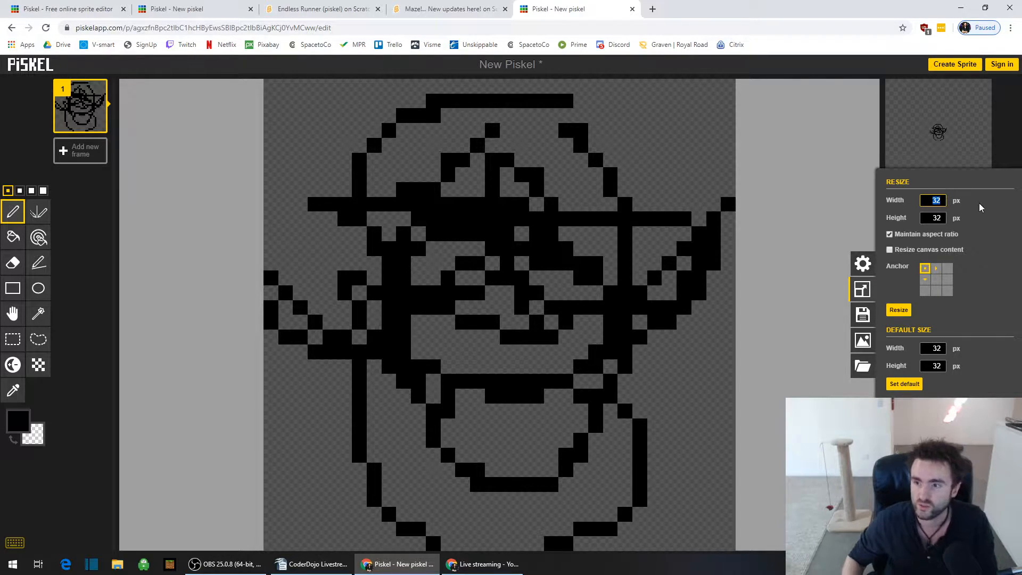
type("16")
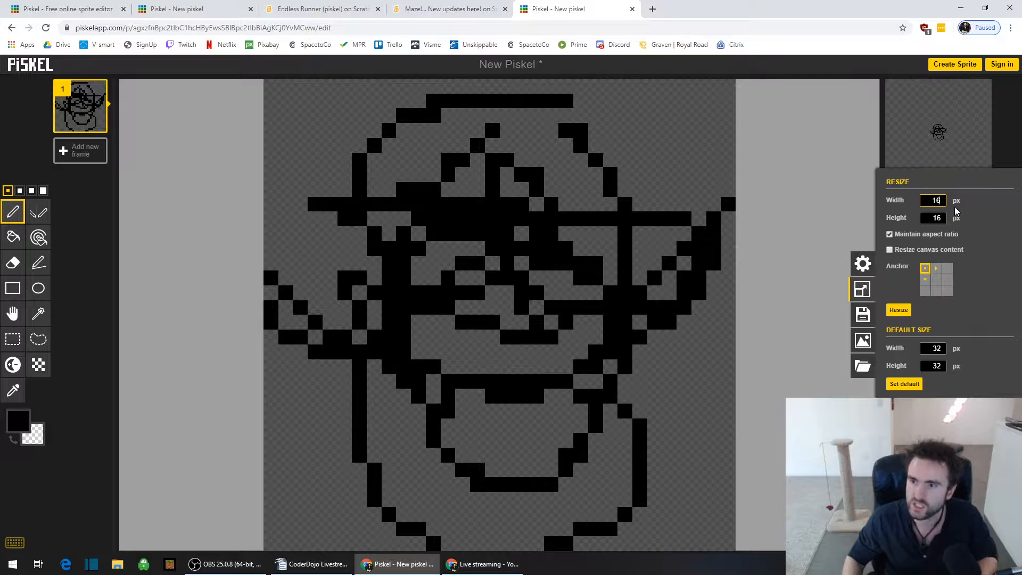
left_click(933, 218)
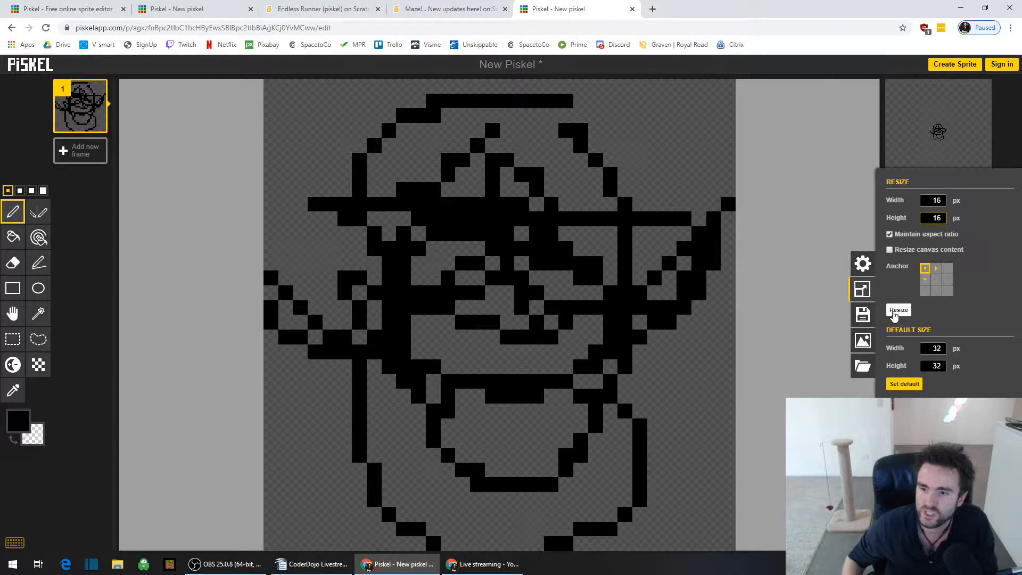
left_click(898, 310)
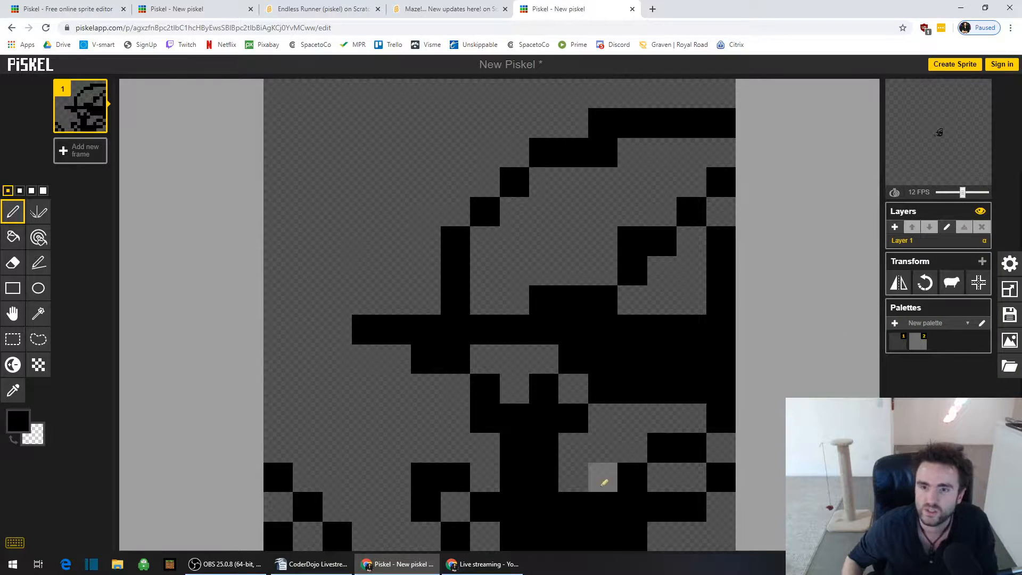
left_click(596, 528)
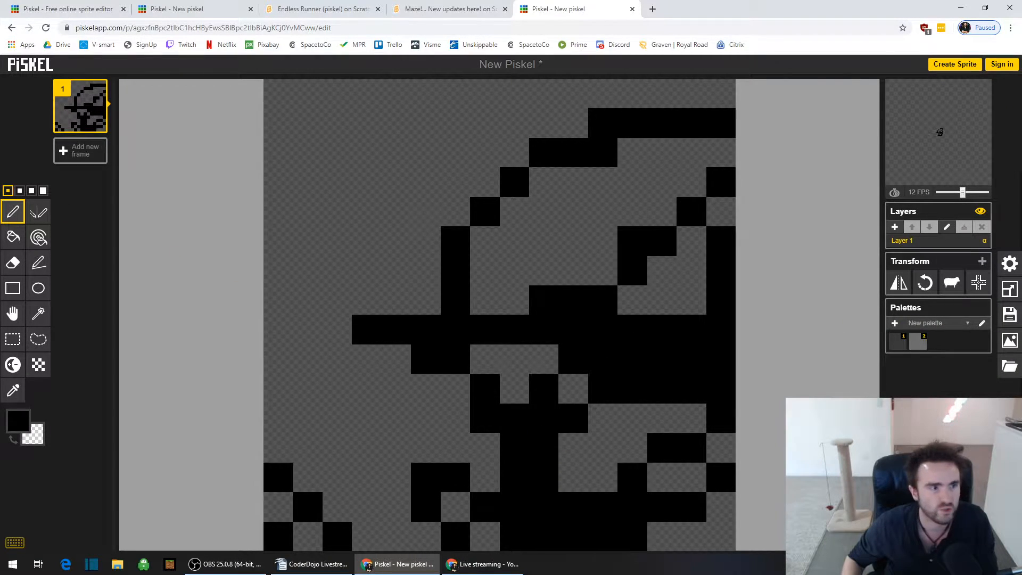
- Select the entire canvas with the Rectangle selection tool and delete the scribbled drawing
left_click(13, 339)
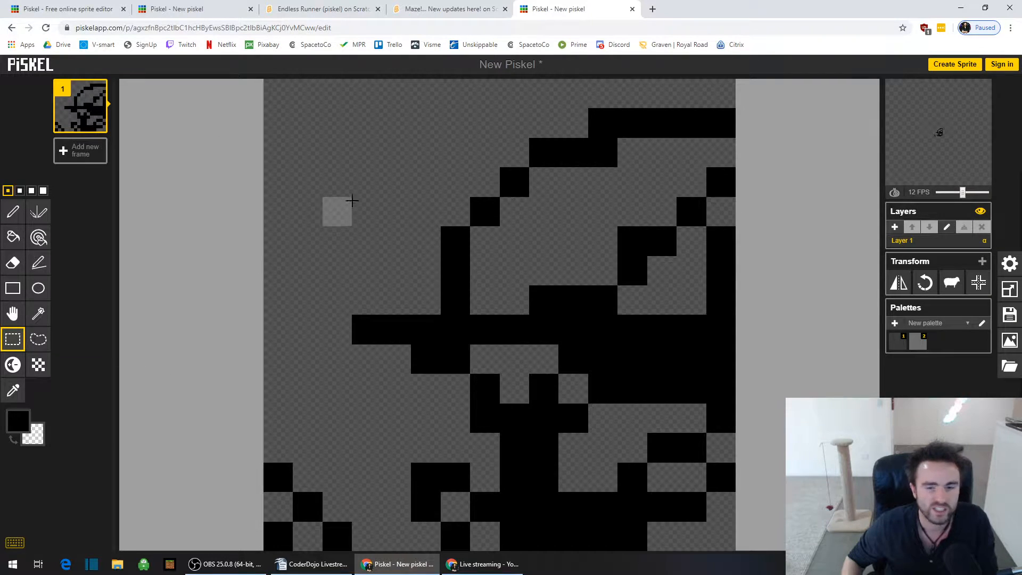
left_click_drag(269, 91, 443, 321)
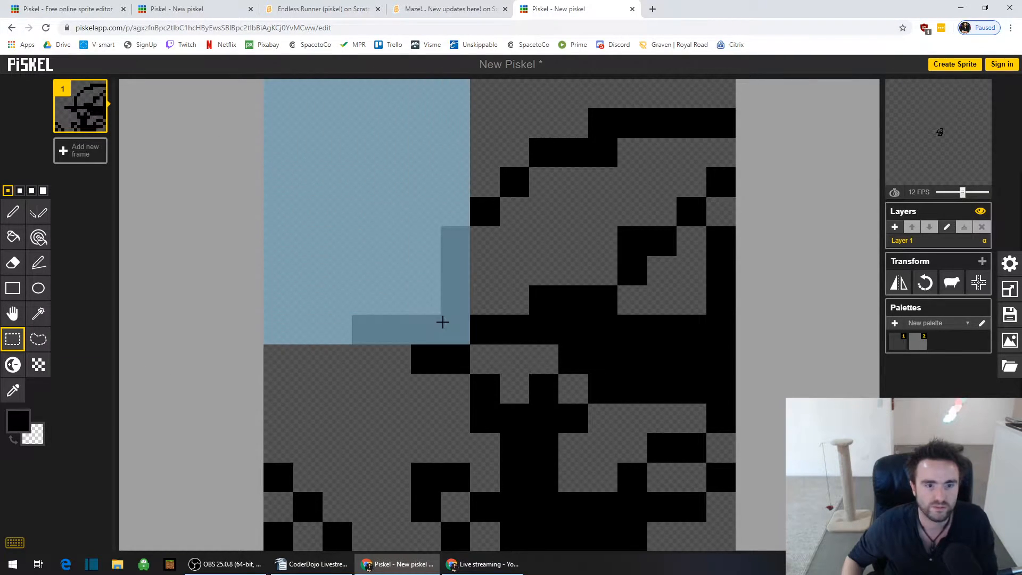
left_click(16, 345)
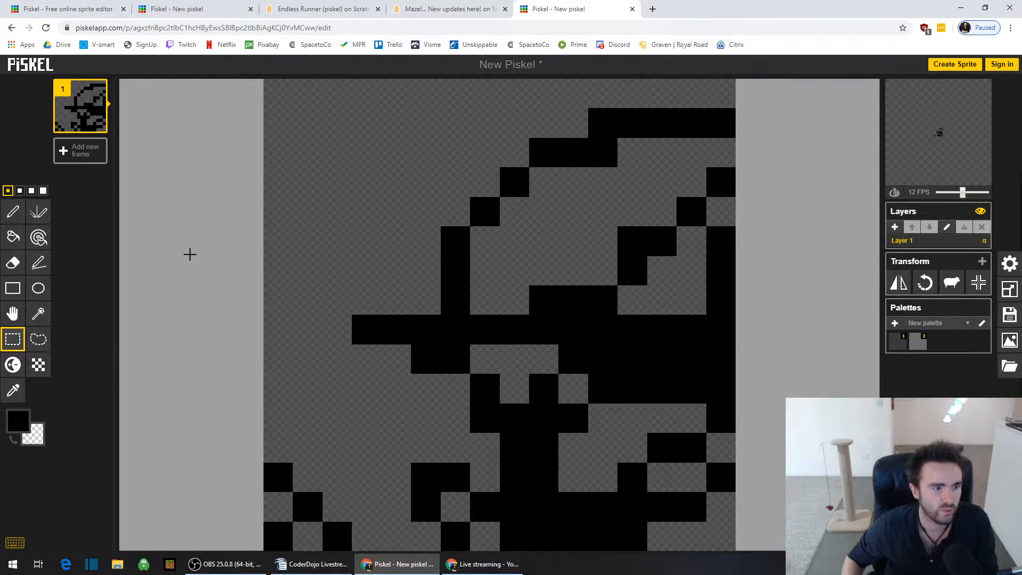
left_click_drag(274, 95, 328, 155)
left_click(302, 108)
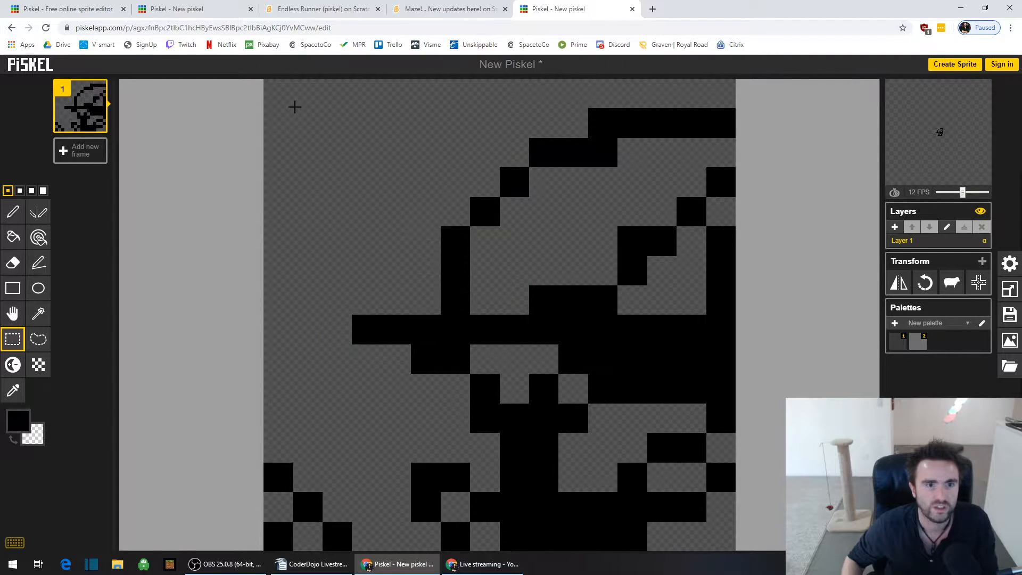
left_click_drag(273, 91, 721, 538)
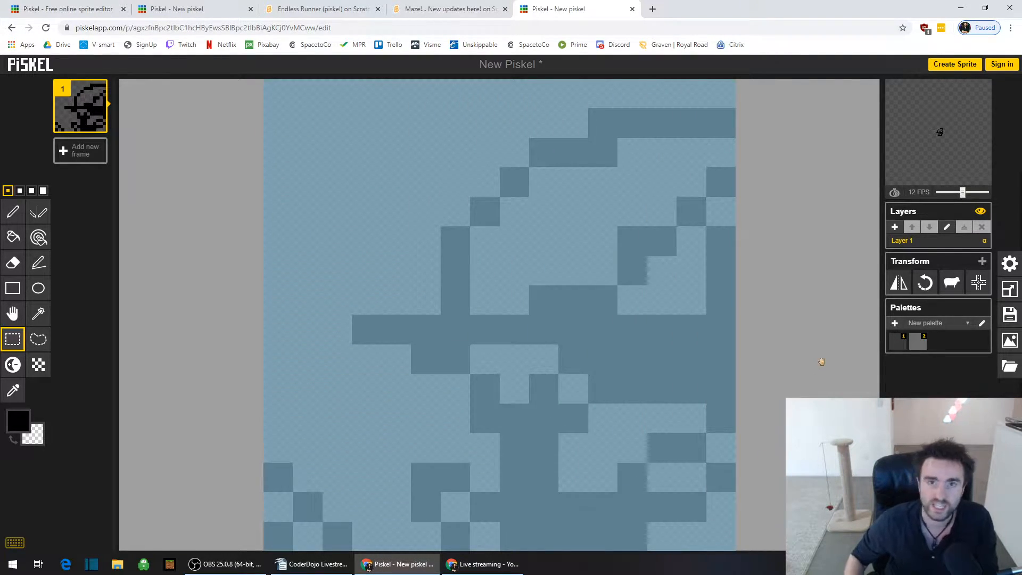
left_click_drag(621, 356, 612, 376)
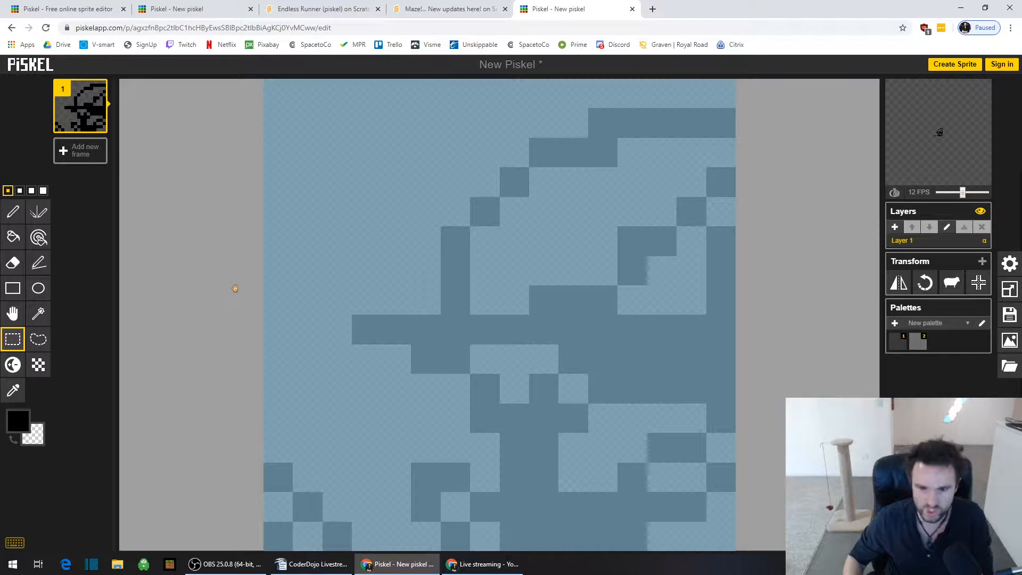
key("Delete")
left_click(210, 290)
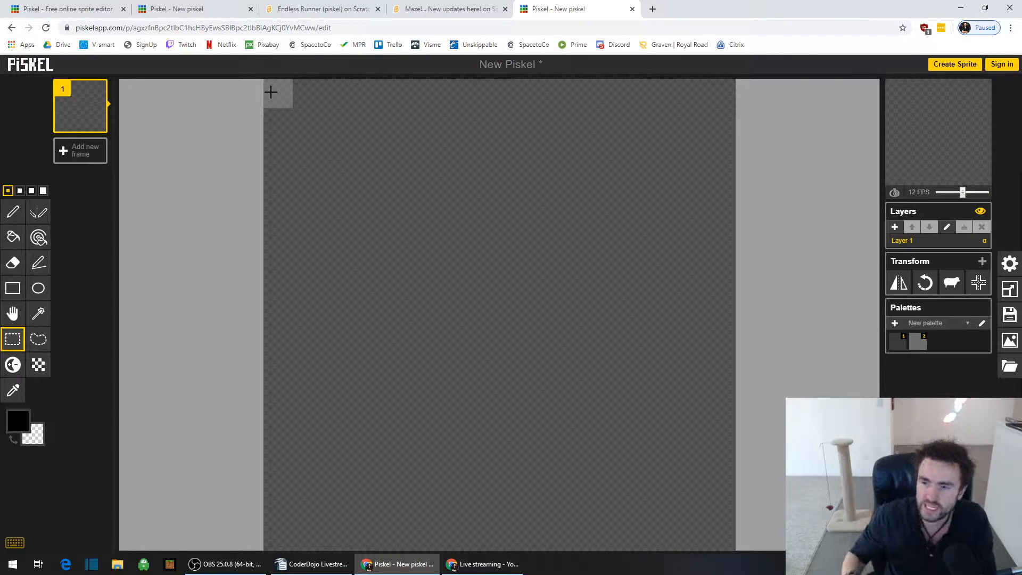
- Add a second layer and move it below Layer 1 in the layer order
left_click(895, 227)
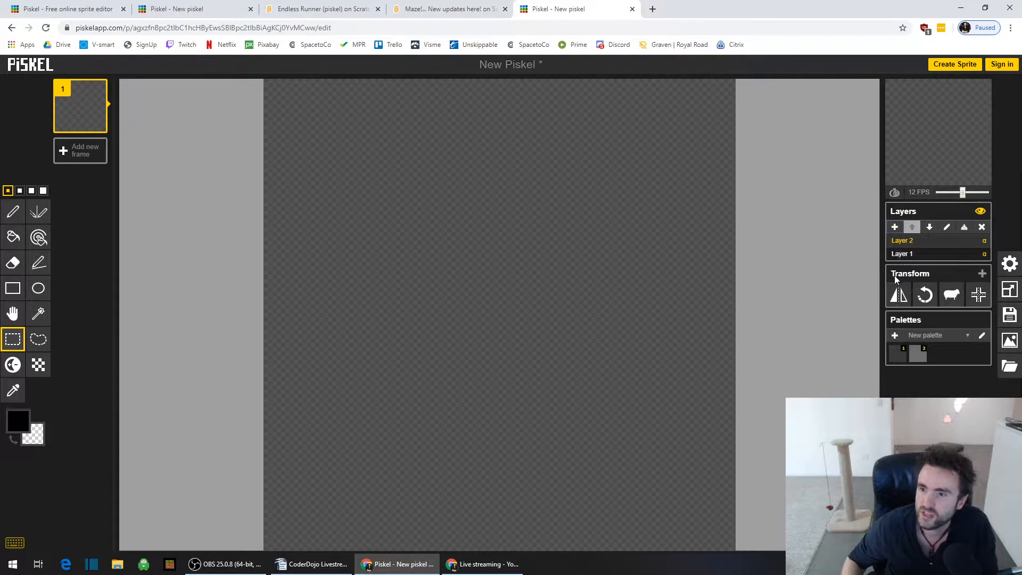
left_click(930, 227)
left_click(913, 229)
left_click(930, 229)
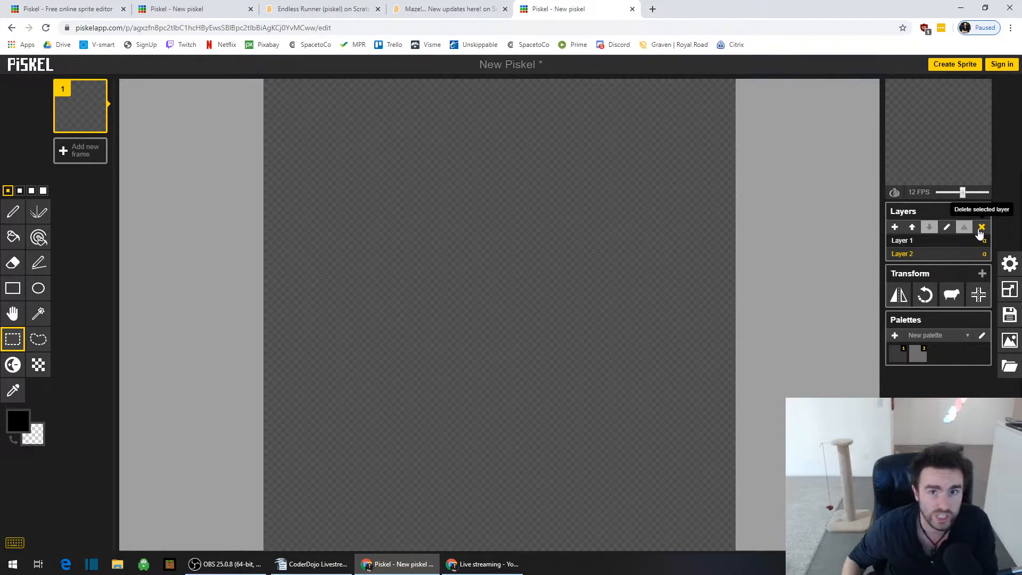
- Add a third layer above Layer 1 and rename it "Body"
left_click(922, 242)
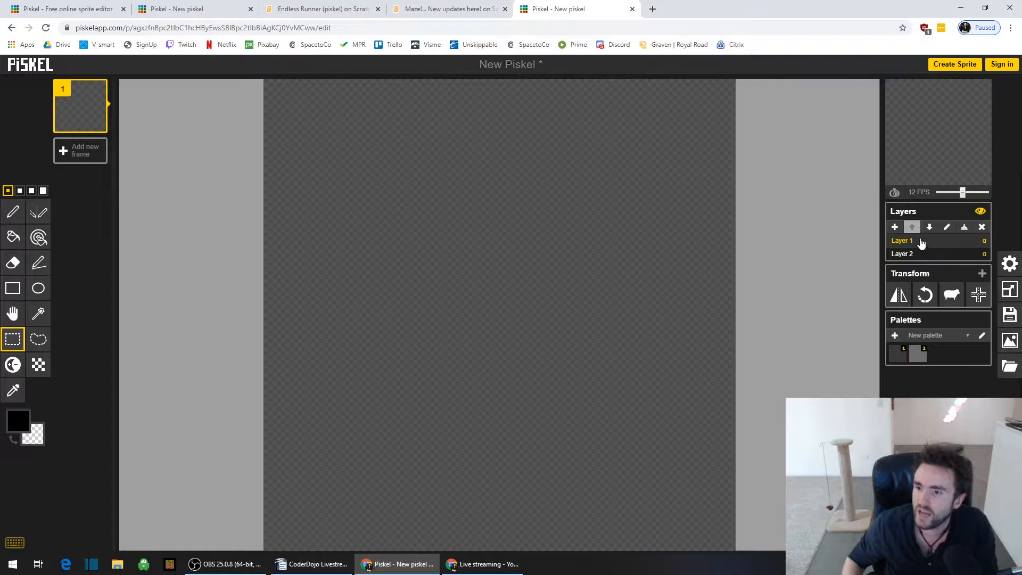
left_click(894, 227)
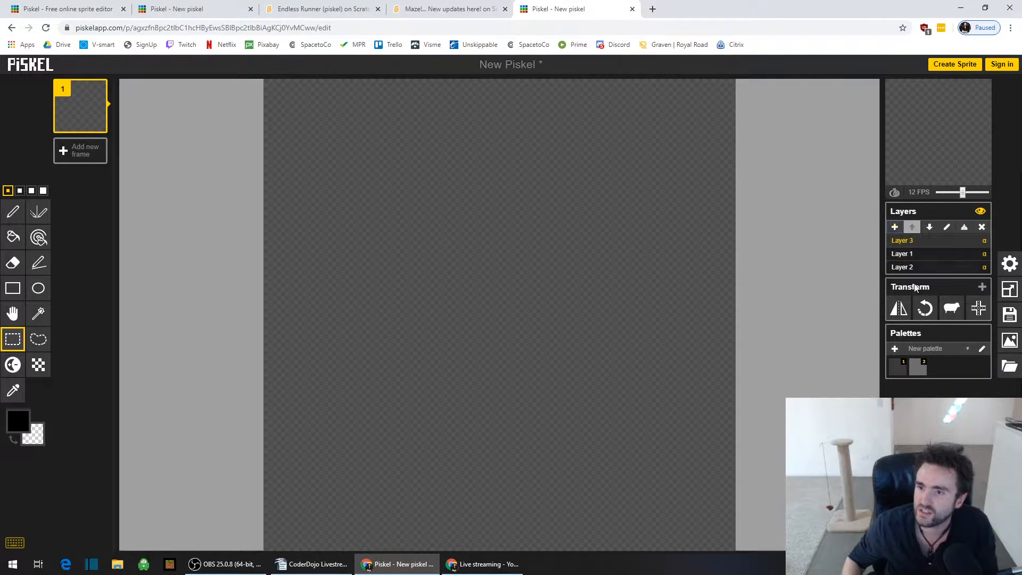
left_click(946, 228)
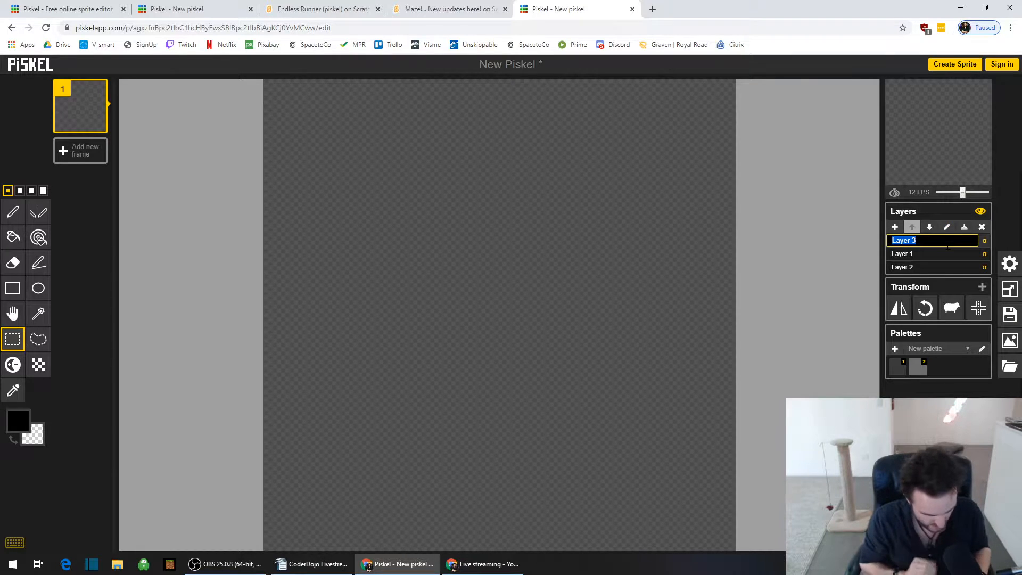
type("R")
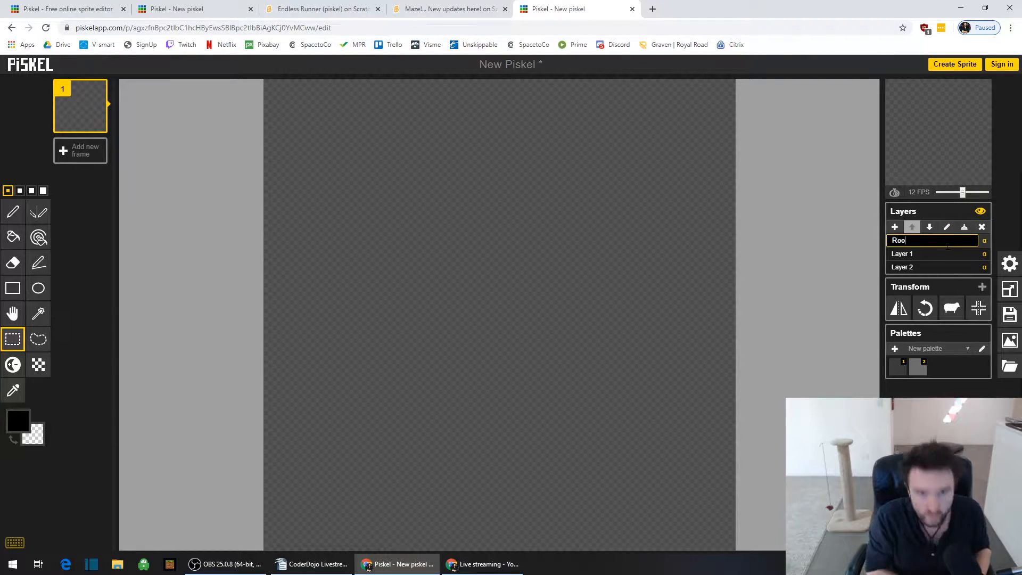
type("obot Body")
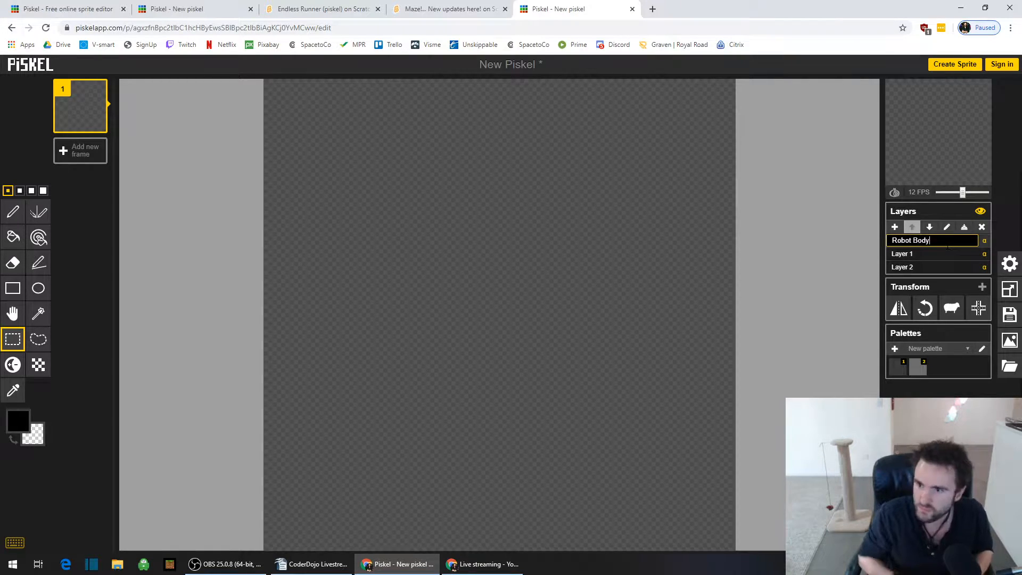
key("BackSpace")
key("BackSpace")
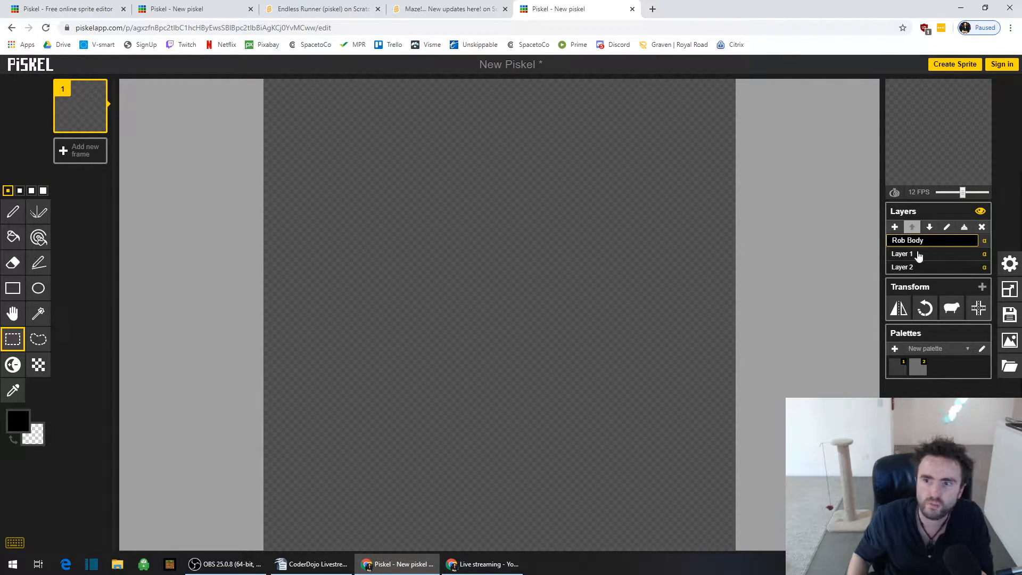
left_click(917, 253)
- Rename Layer 1 as "Wheels"
left_click(914, 257)
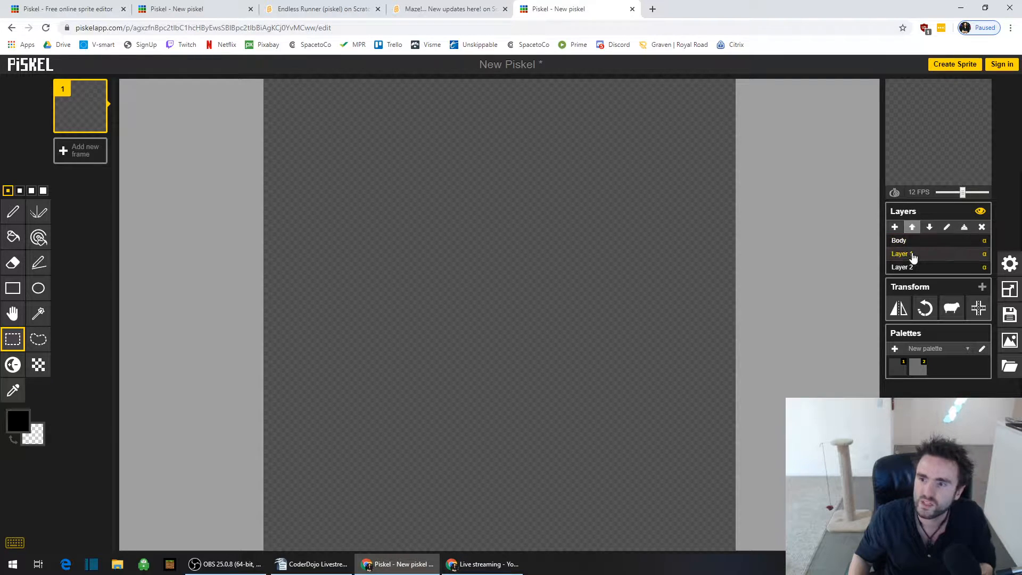
left_click(950, 229)
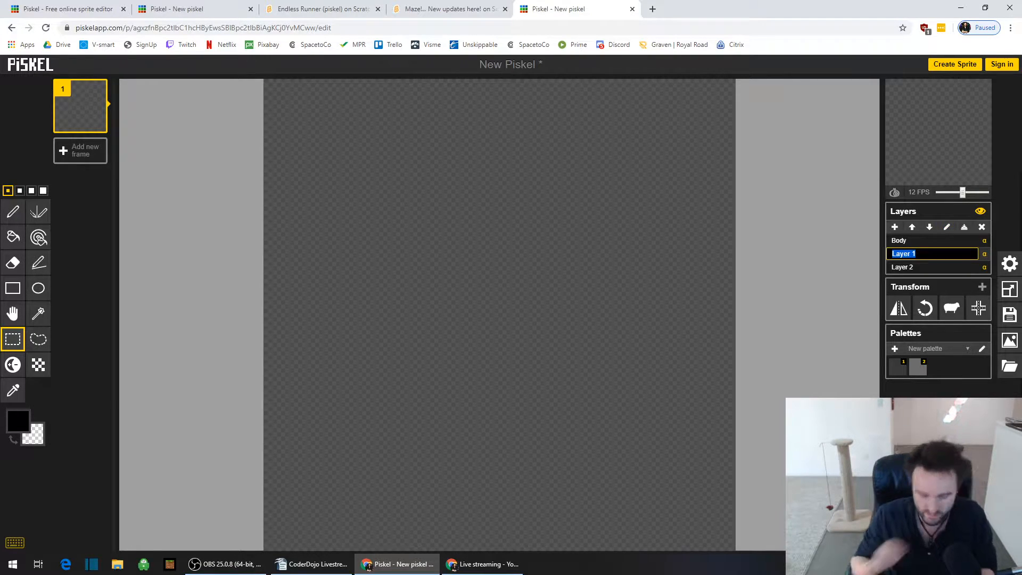
type("Wheels")
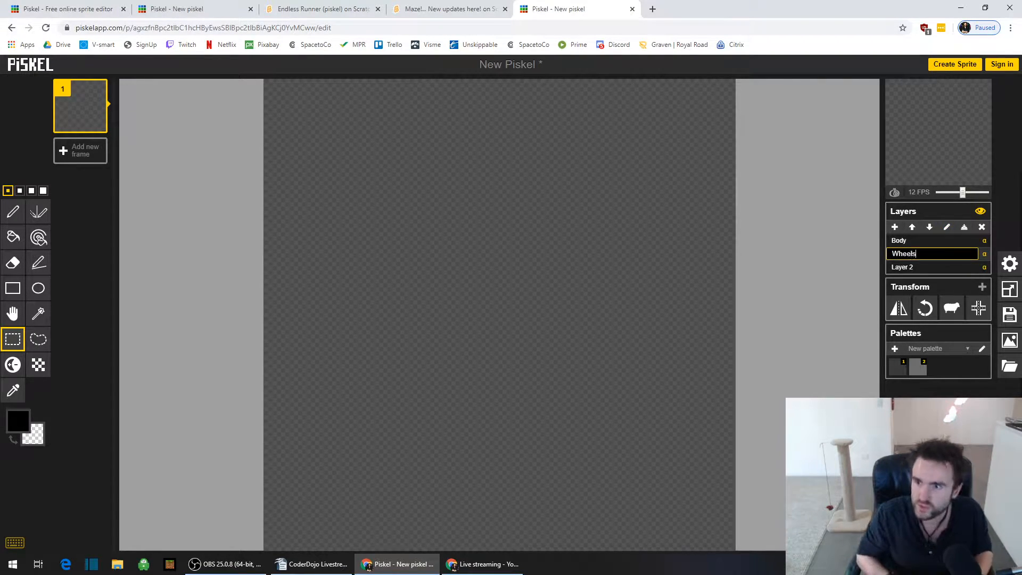
key("Return")
- Rename Layer 2 as "Arms"
left_click(913, 268)
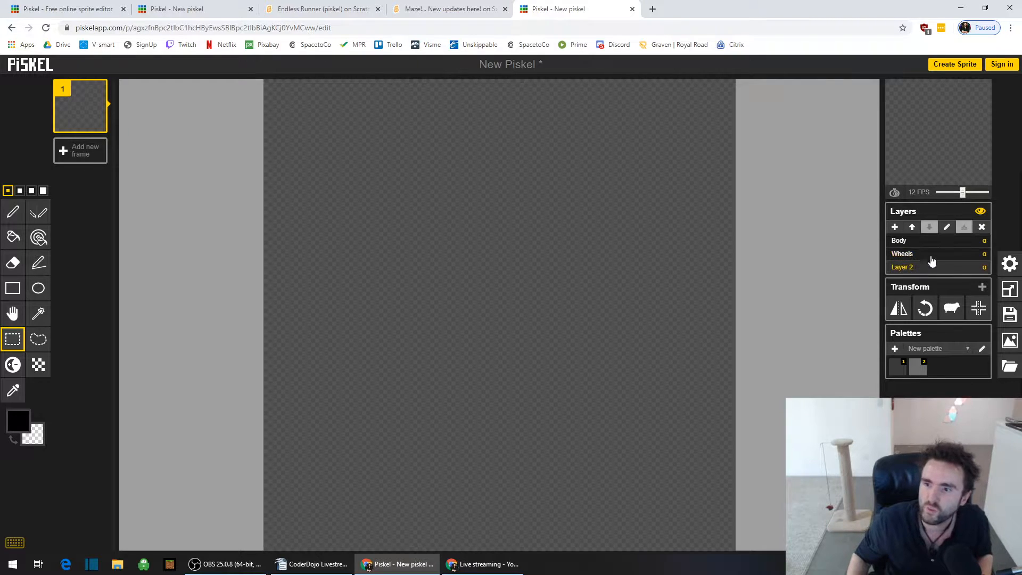
left_click(950, 229)
type("Arms")
key("Return")
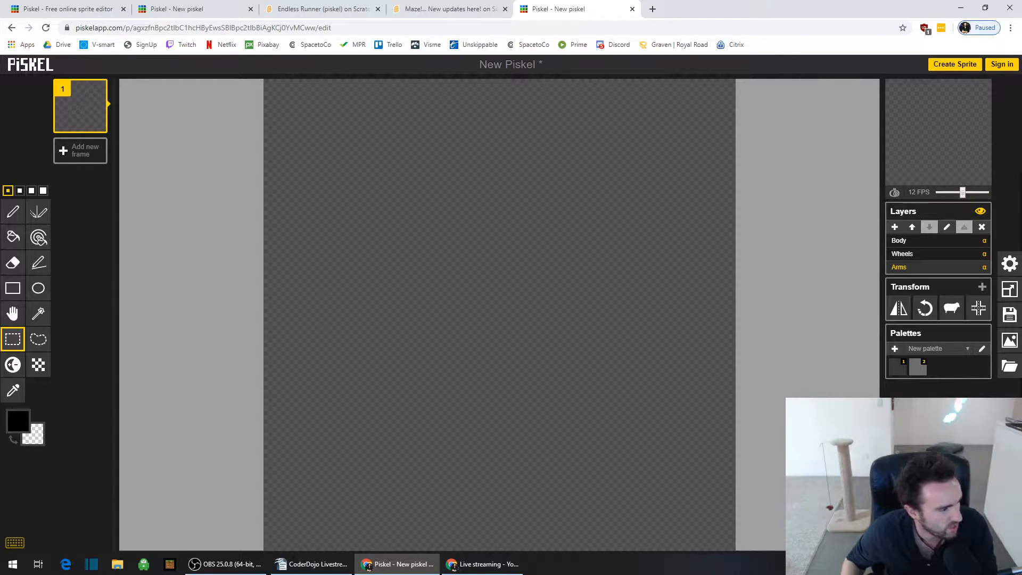
- Open the current palette for editing and add two more colours copied from the #6E6E6E grey
key("alt+Tab")
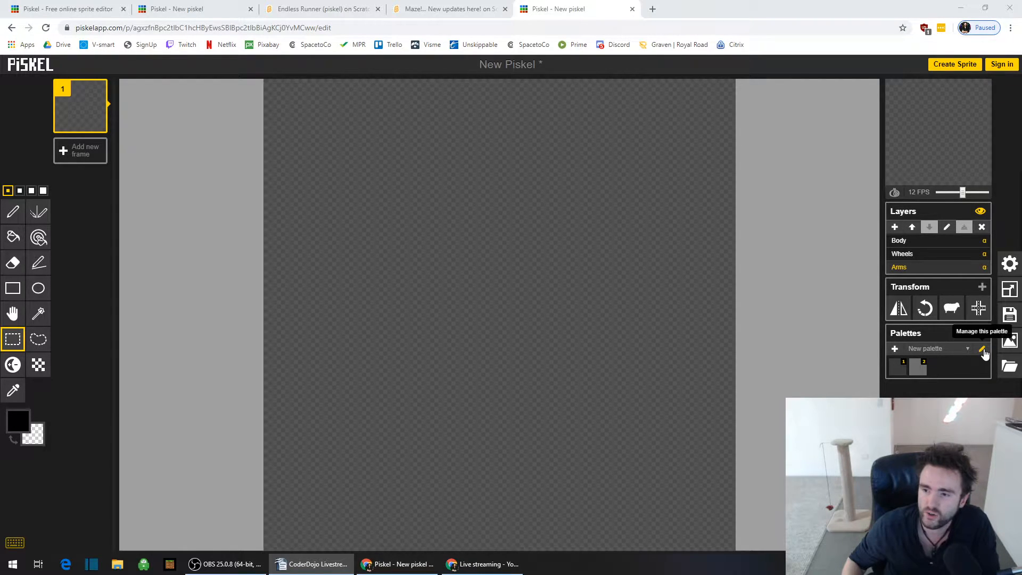
left_click(983, 350)
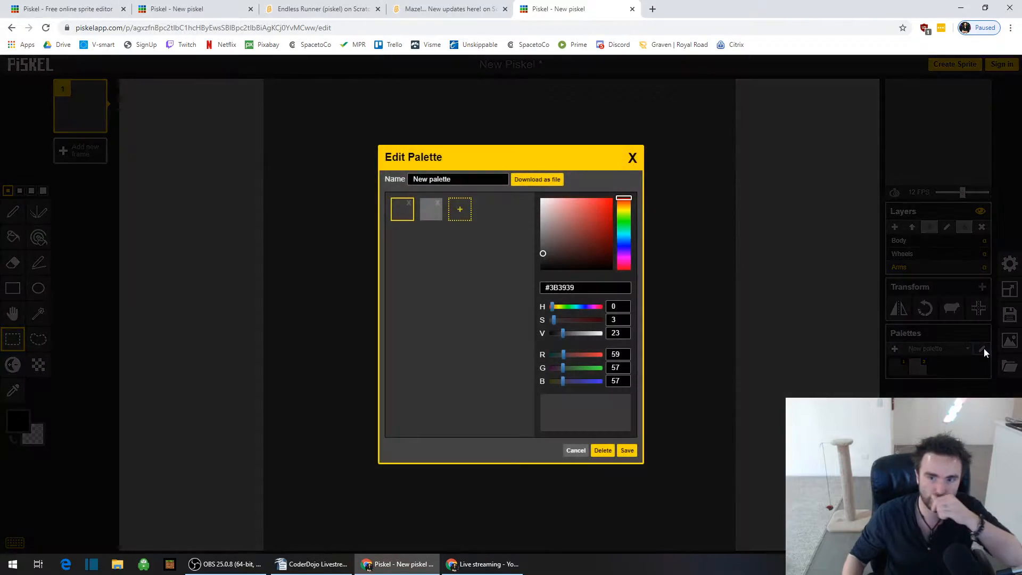
left_click(433, 215)
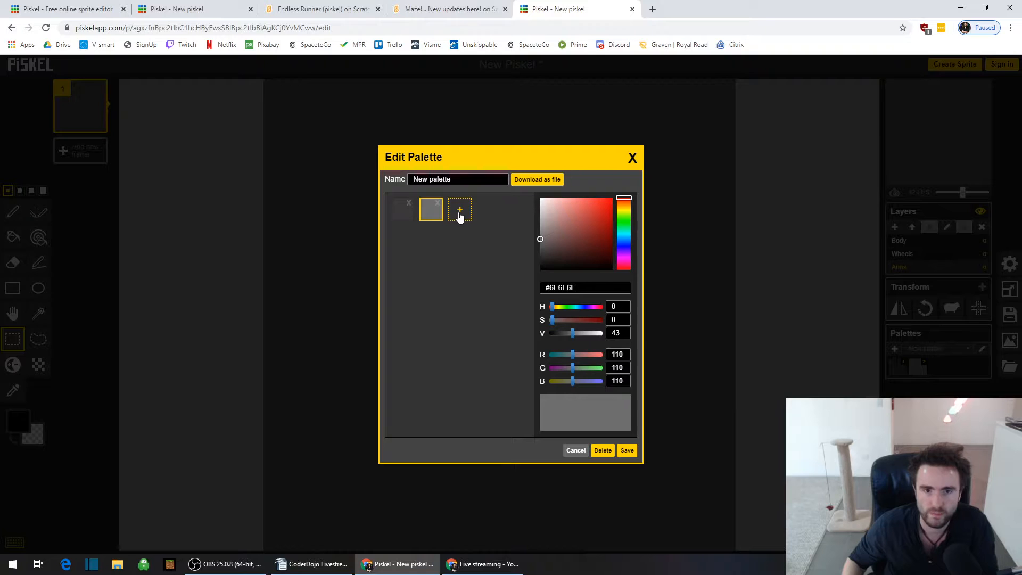
left_click(460, 215)
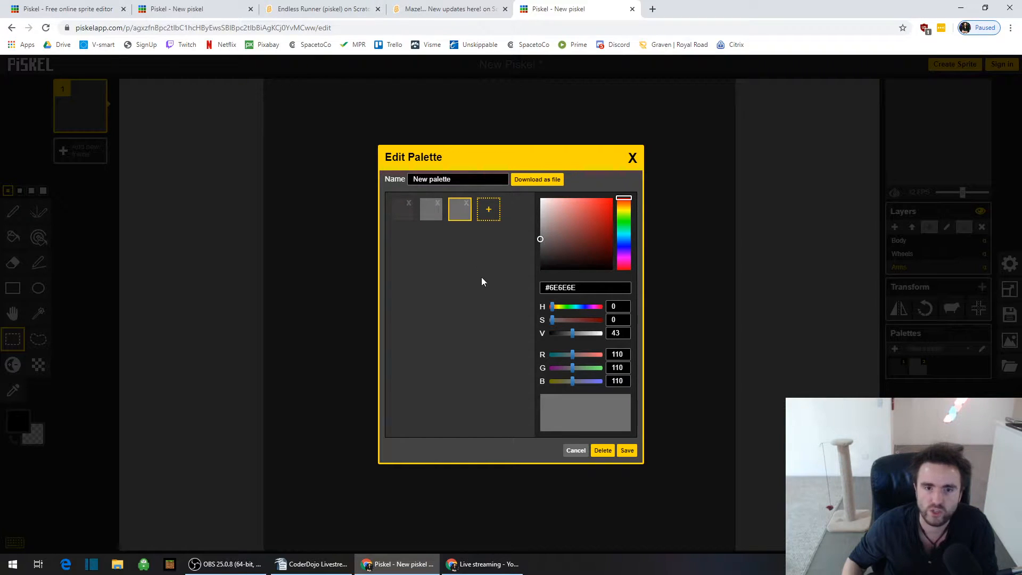
left_click(490, 210)
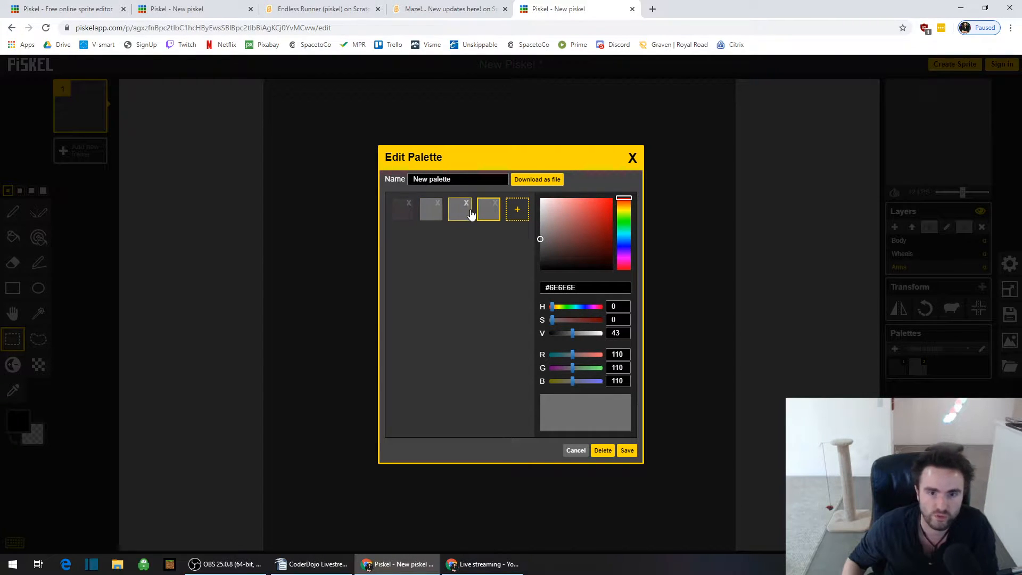
- Set the palette's first colour to black (#000)
left_click(400, 215)
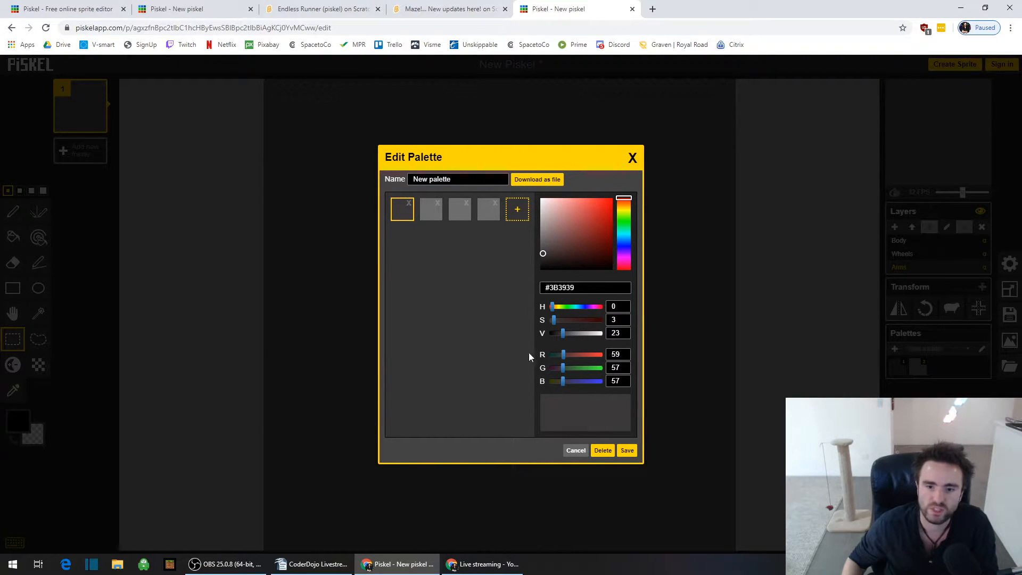
left_click(568, 234)
mouse_move(576, 215)
left_mouse_down()
mouse_move(550, 228)
mouse_move(568, 238)
mouse_move(559, 237)
mouse_move(623, 234)
mouse_move(623, 248)
mouse_move(536, 266)
mouse_move(533, 247)
left_mouse_up()
left_click_drag(567, 334, 547, 343)
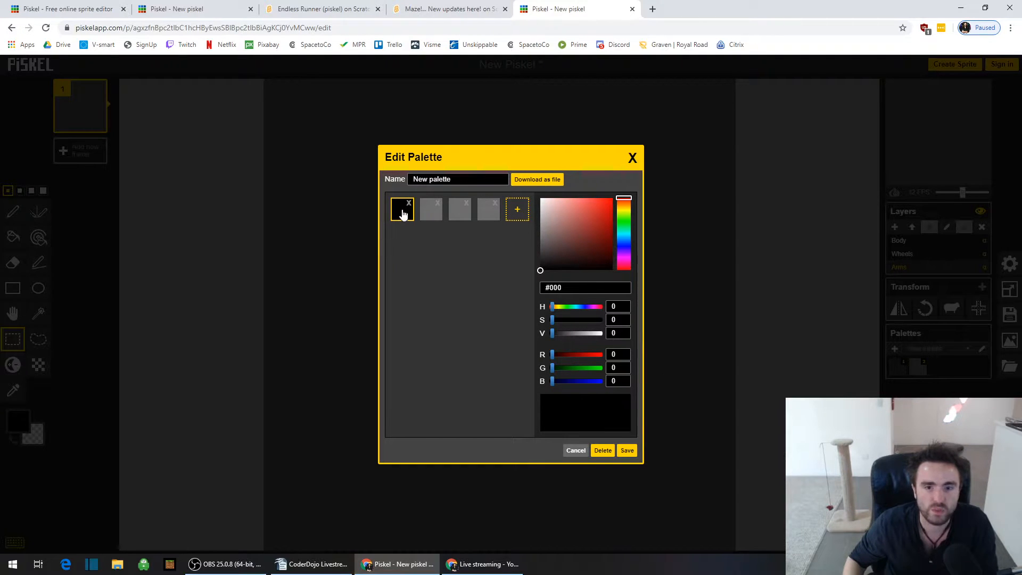
- Set the palette's second colour to dark grey #2E2E2E and its fourth colour to red #DE2E2E
left_click(432, 217)
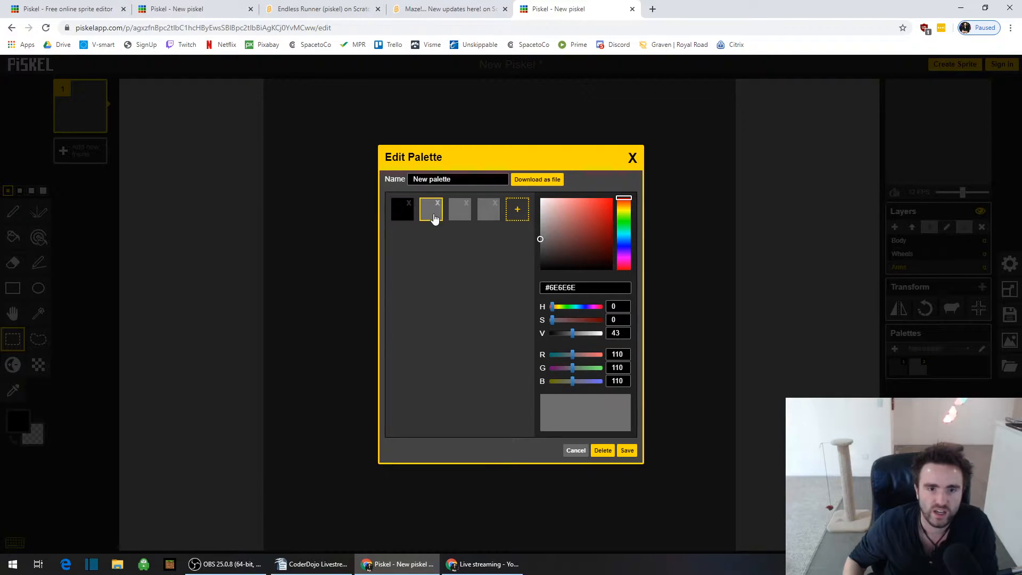
left_click_drag(539, 239, 538, 259)
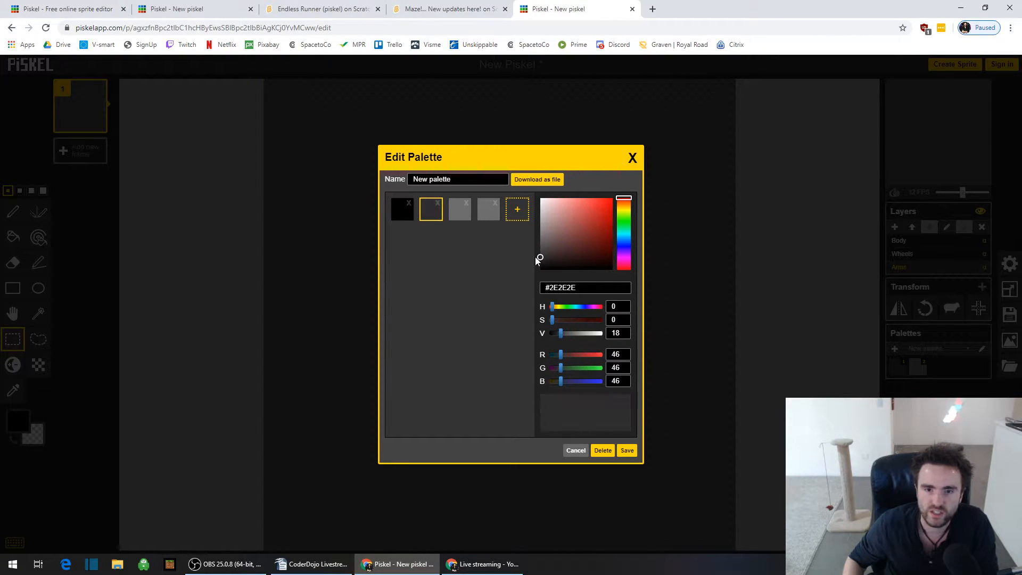
left_click(468, 215)
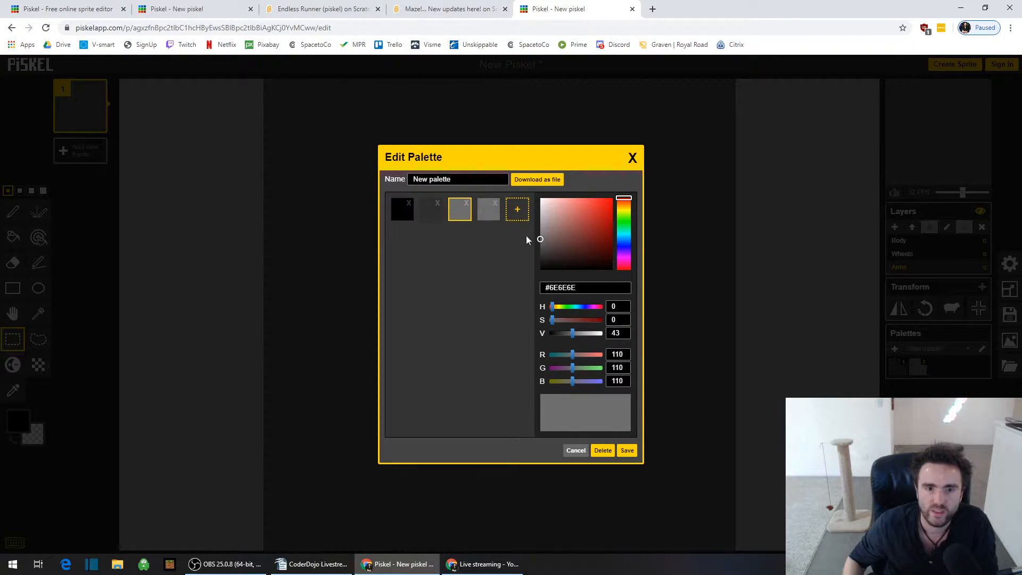
left_click(500, 217)
left_click_drag(539, 239, 599, 211)
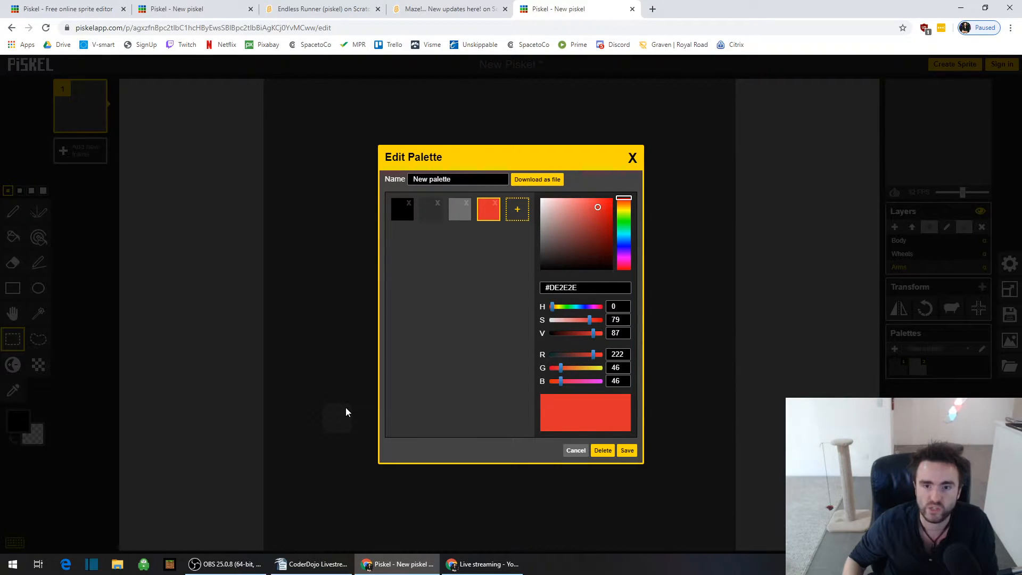
left_click_drag(451, 179, 336, 188)
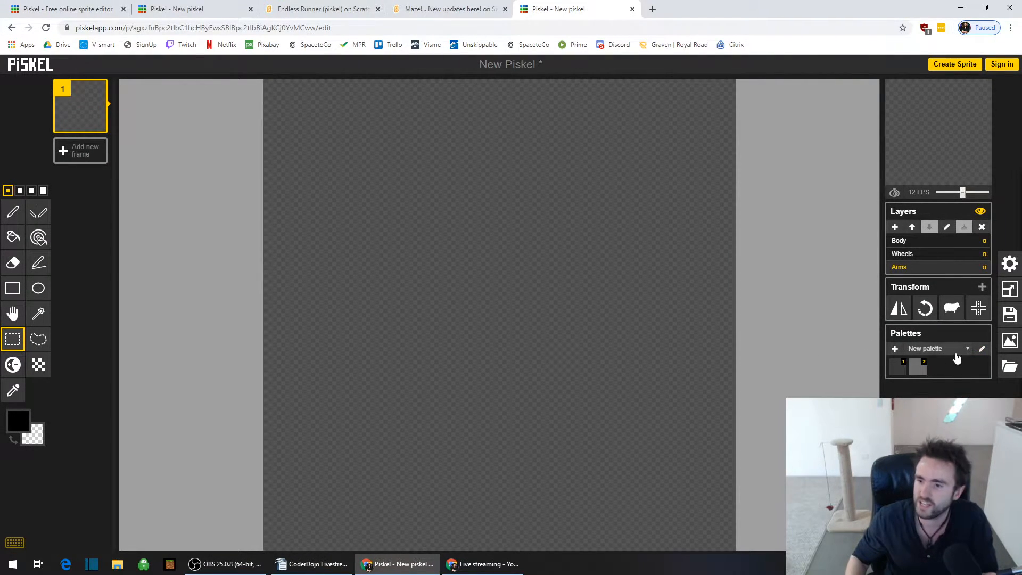
- Reopen the palette for editing, add a second dark grey #3B3939 swatch and move the lighter grey to third place
left_click(982, 350)
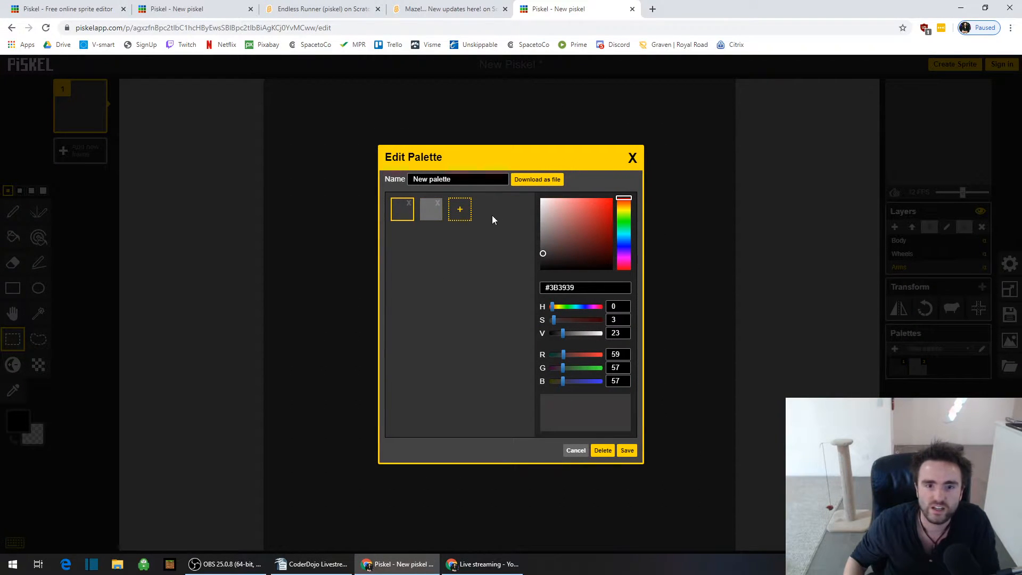
left_click(455, 208)
left_click_drag(464, 213, 432, 216)
left_click(404, 218)
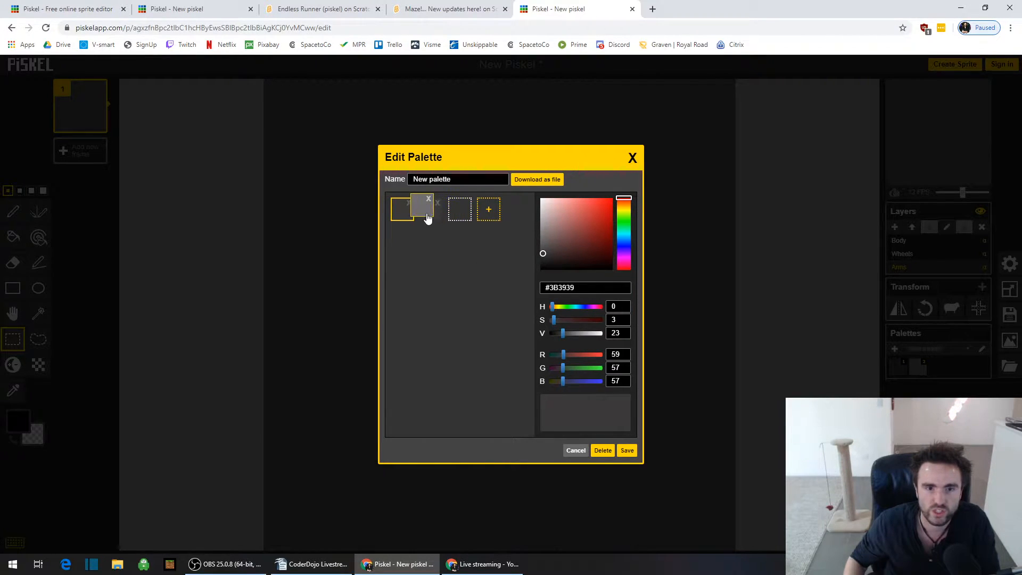
left_click_drag(426, 216, 478, 222)
- Set the palette's first colour to black (#000), add a red #C43131 as the fourth colour and save the palette
left_click(400, 211)
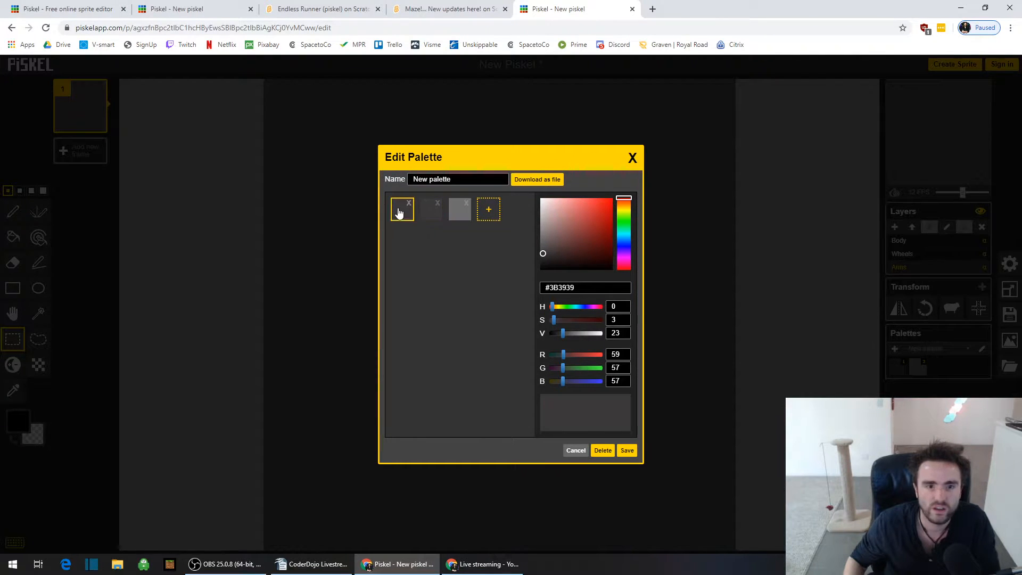
left_click_drag(562, 337, 505, 332)
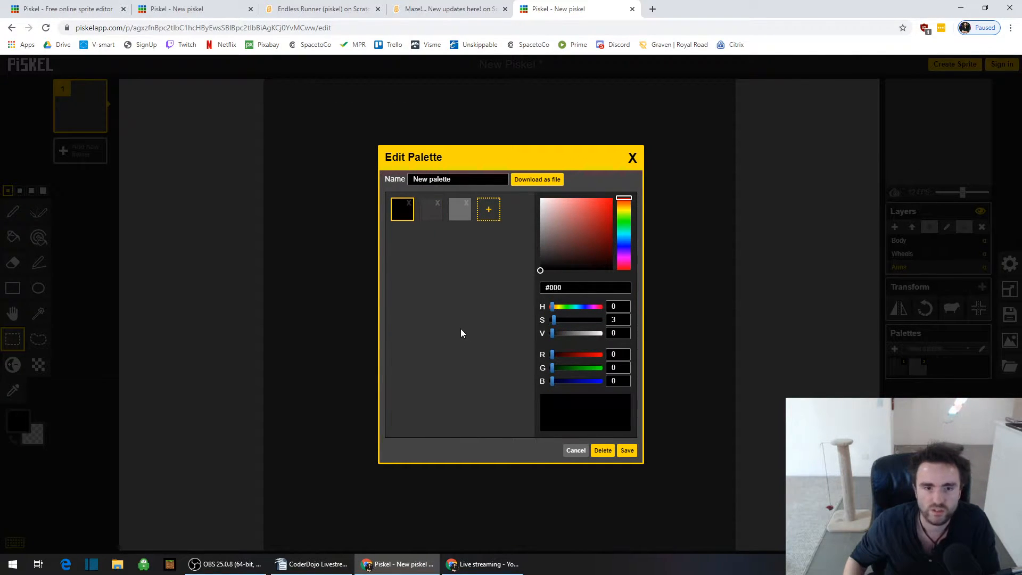
left_click(429, 213)
left_click(490, 210)
mouse_move(544, 254)
left_mouse_down()
mouse_move(590, 201)
mouse_move(594, 219)
left_mouse_up()
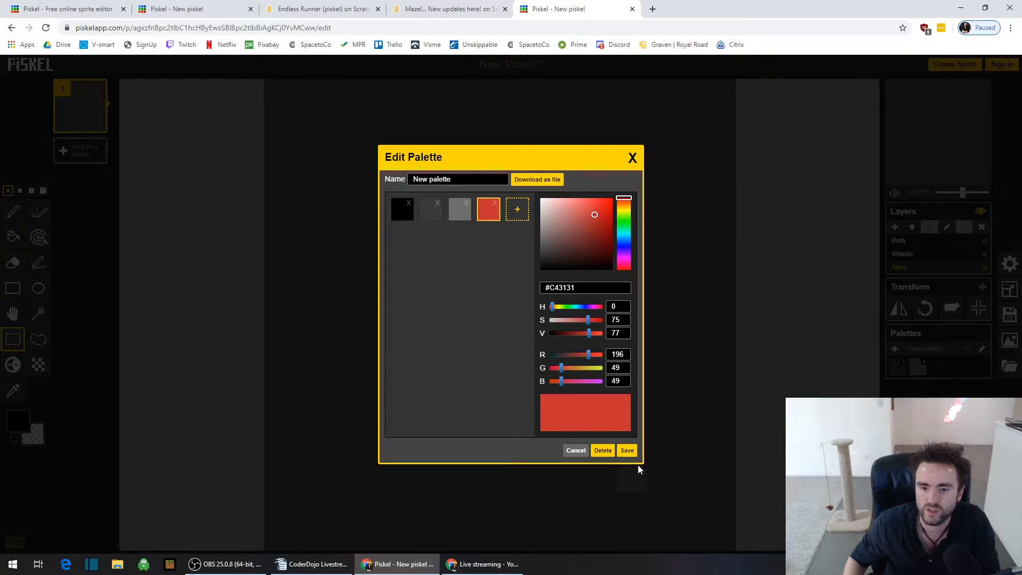
left_click(627, 450)
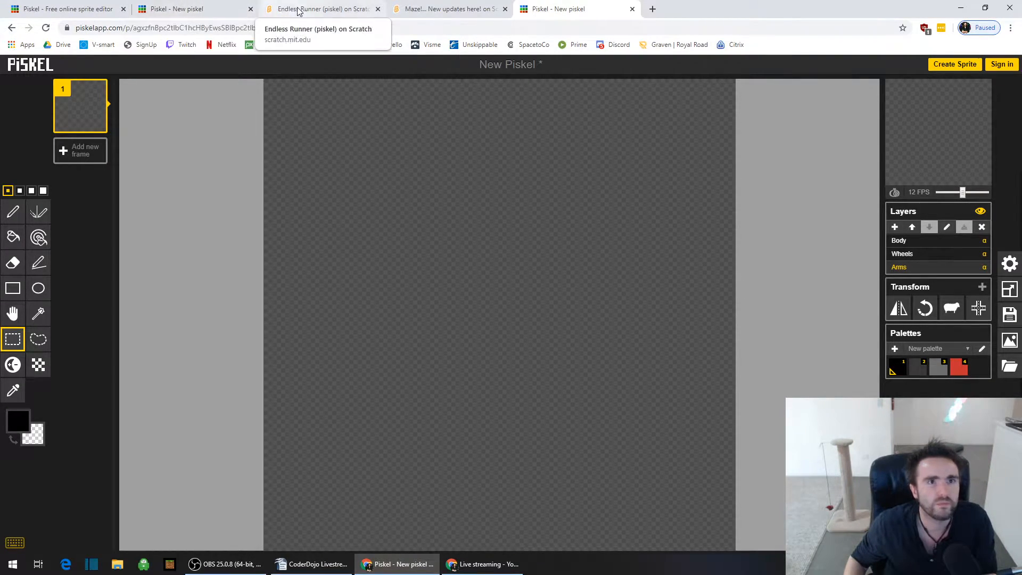
- In the Endless Runner (piskel) Scratch project, set the PixelBot sprite's size to 1000 and place it mid-stage to inspect it full screen
left_click(311, 9)
left_click(723, 136)
left_click(911, 375)
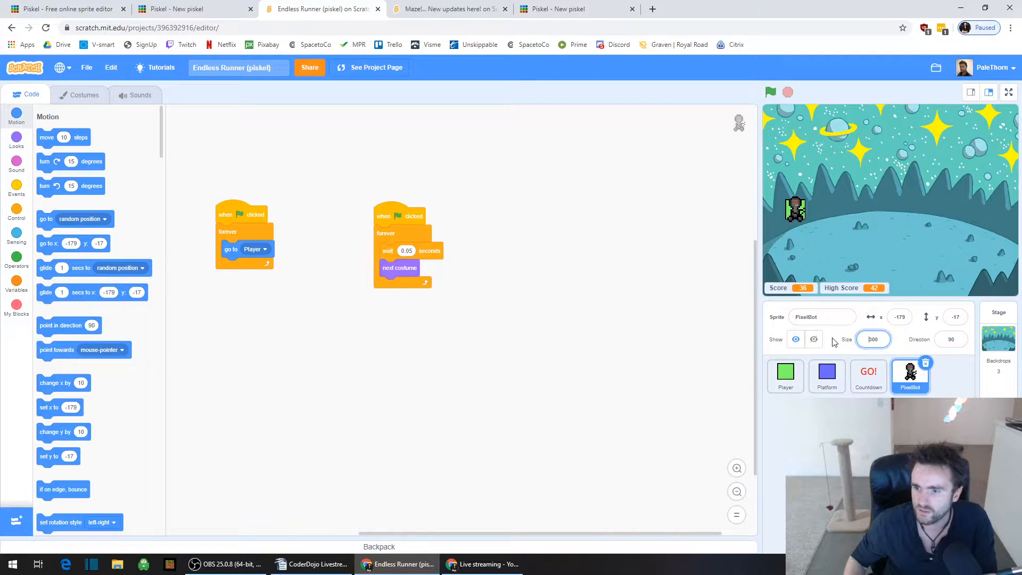
type("0")
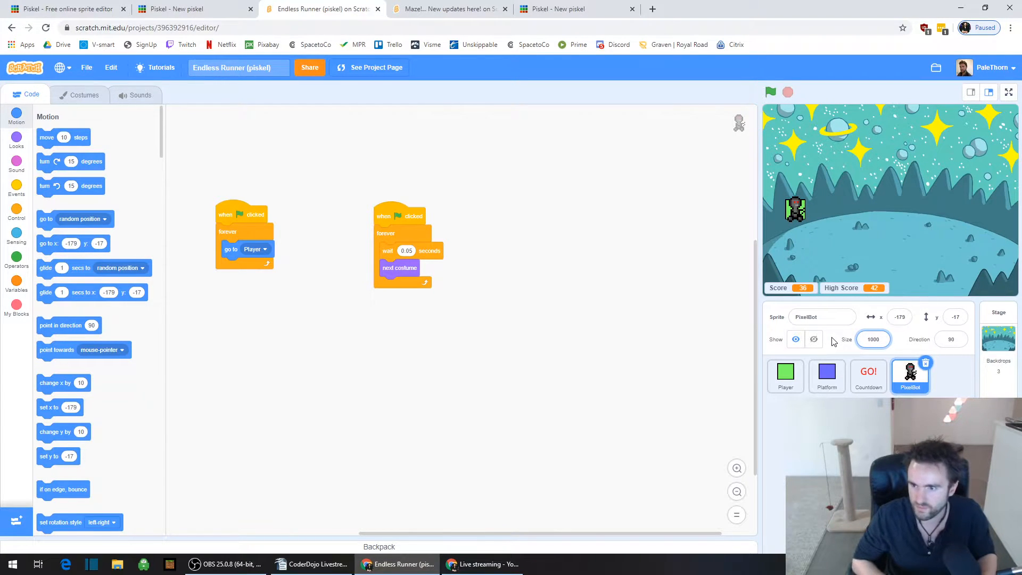
key("Return")
left_click_drag(800, 206, 872, 198)
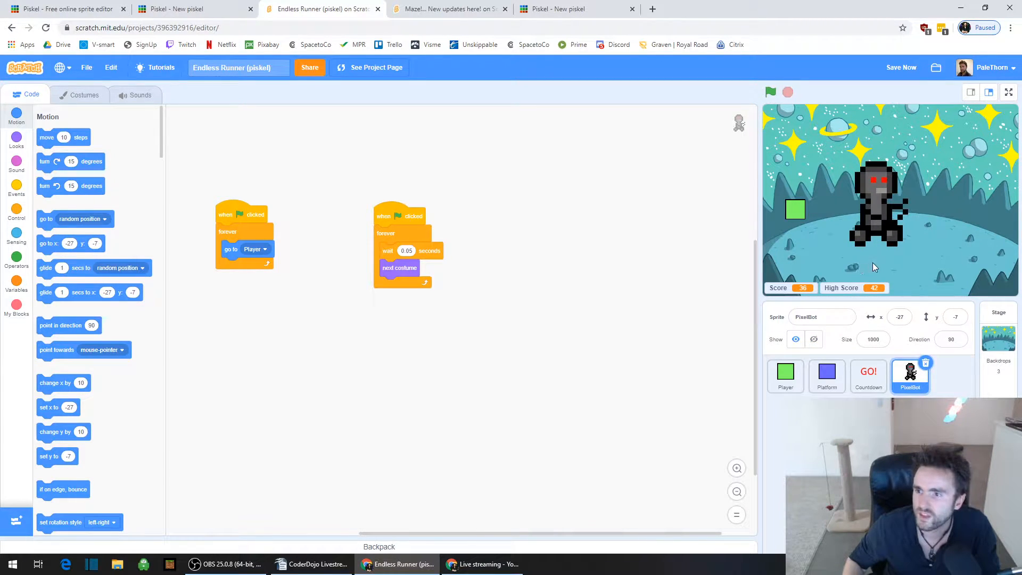
left_click(1009, 92)
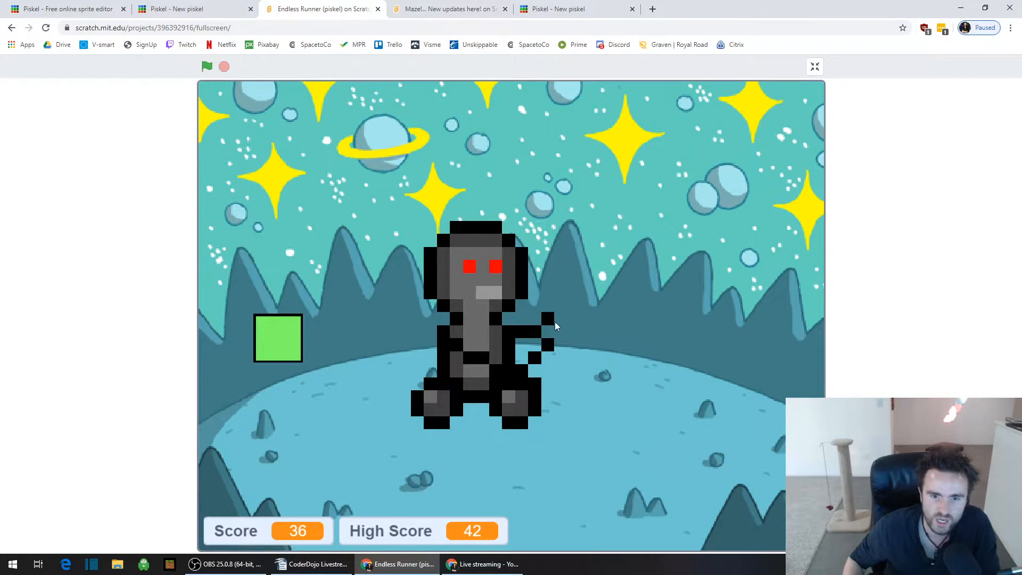
left_click(815, 68)
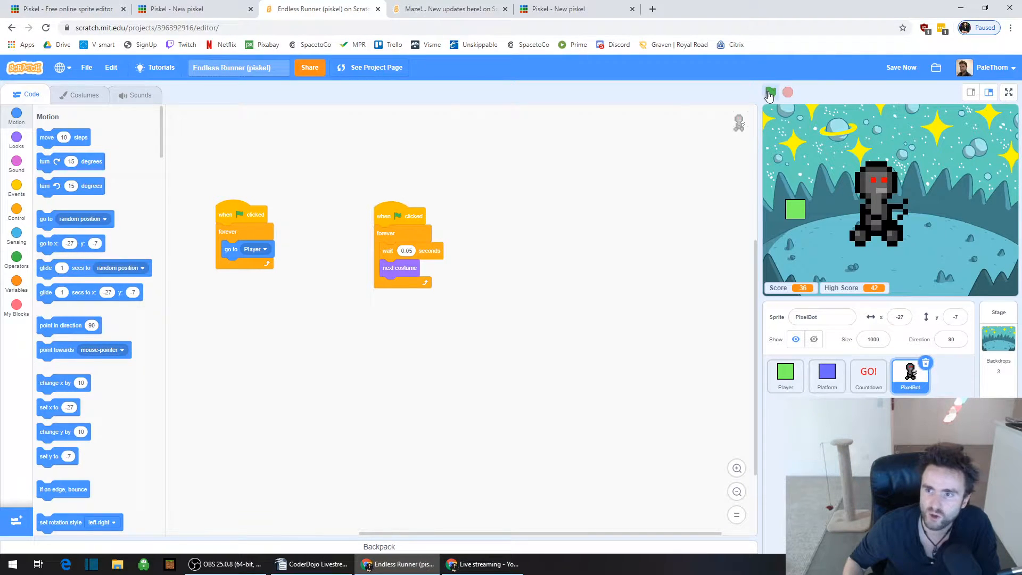
- Run the game and make the enlarged robot jump between the platforms, viewing its arm and wheel animation in full screen
left_click(770, 93)
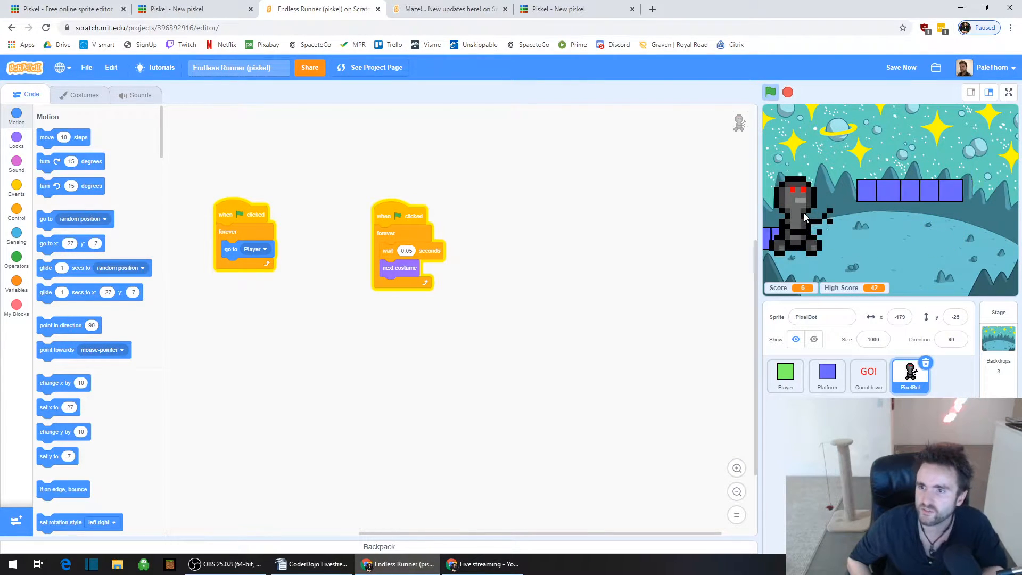
key("space")
key("space")
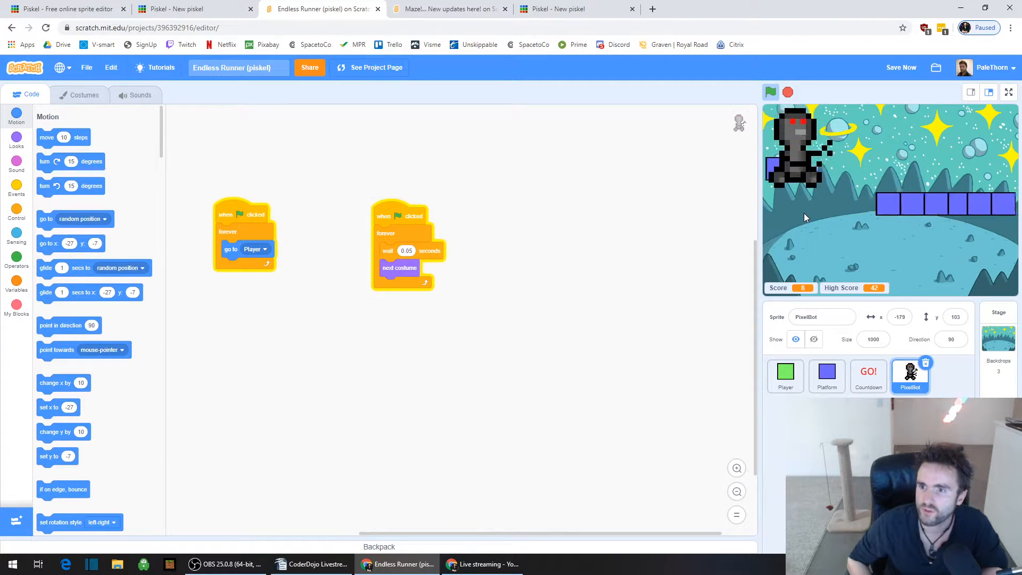
key("space")
key("space")
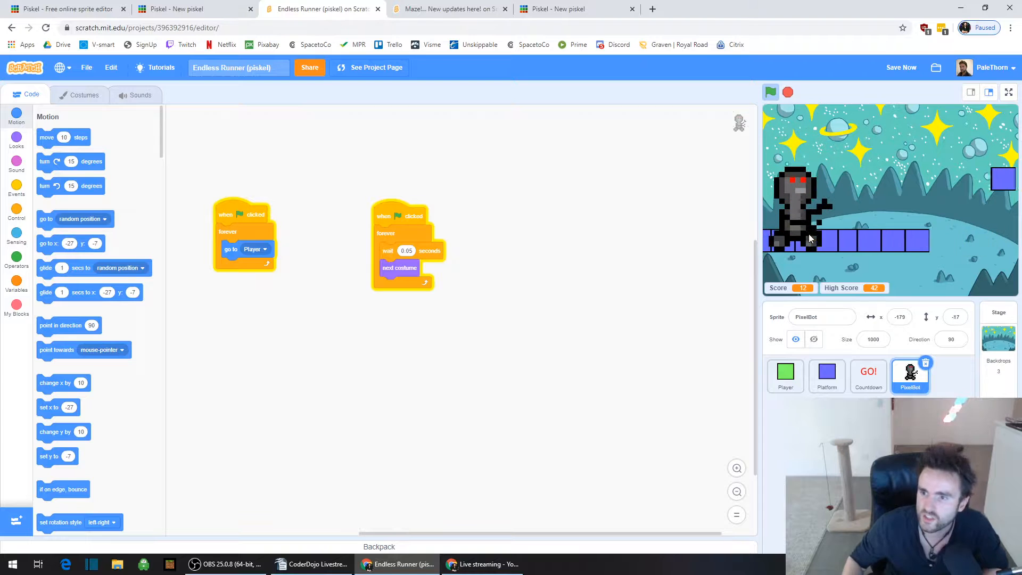
key("space")
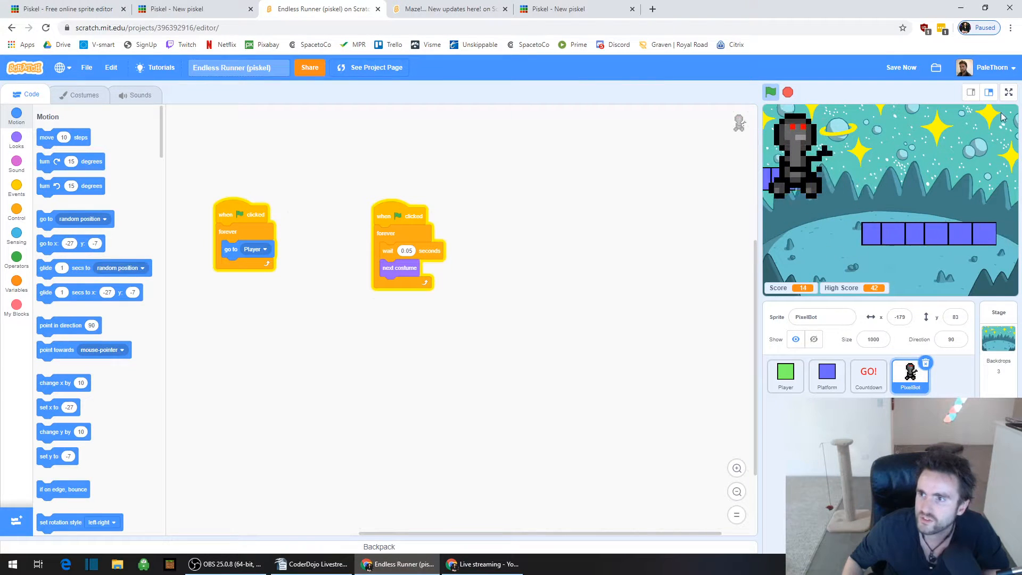
left_click(1008, 92)
key("space")
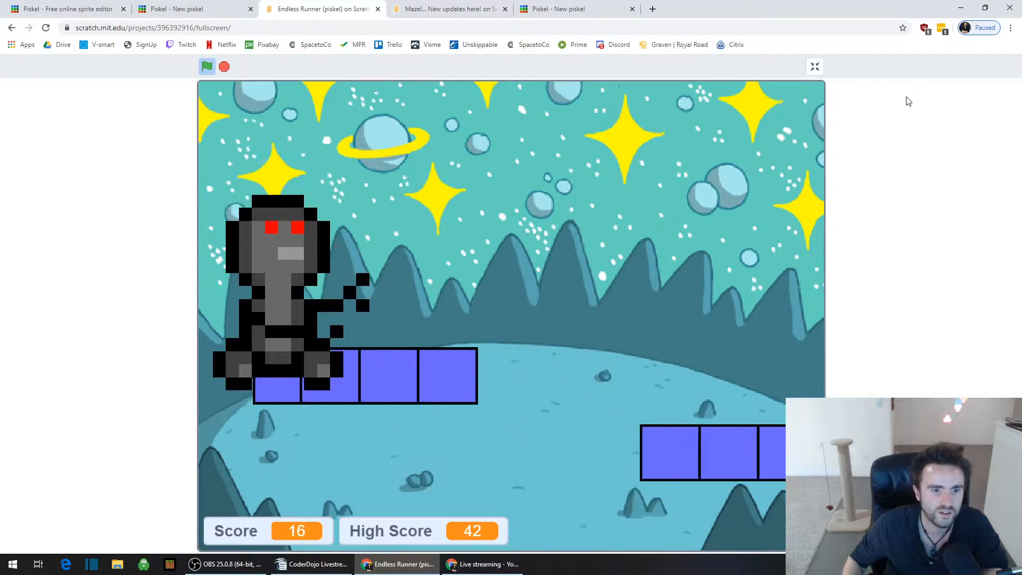
key("space")
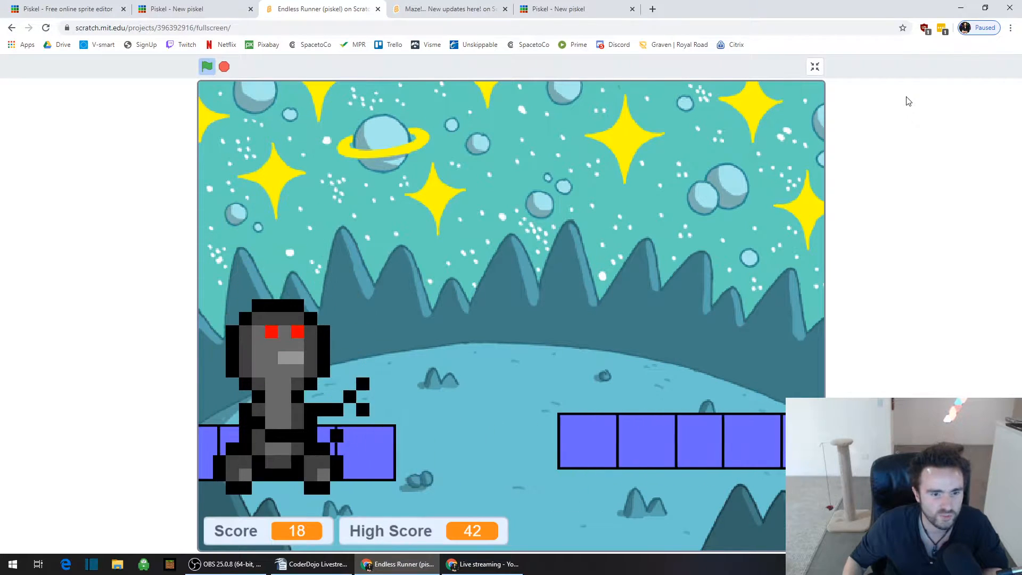
key("space")
key("space")
key("space")
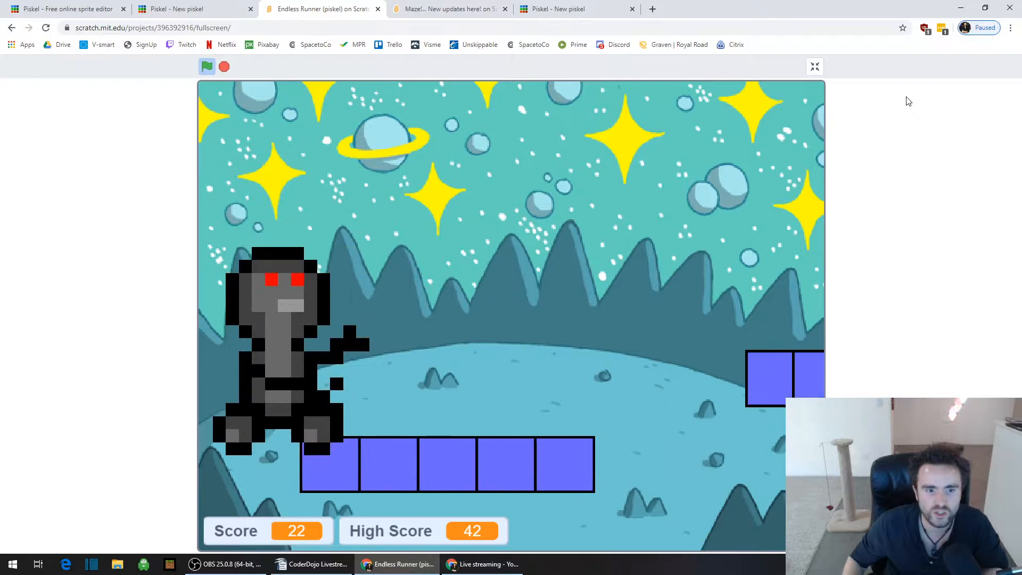
- Leave the full-screen view, stop the Endless Runner game and return to the unfinished robot sprite in Piskel
left_click(814, 67)
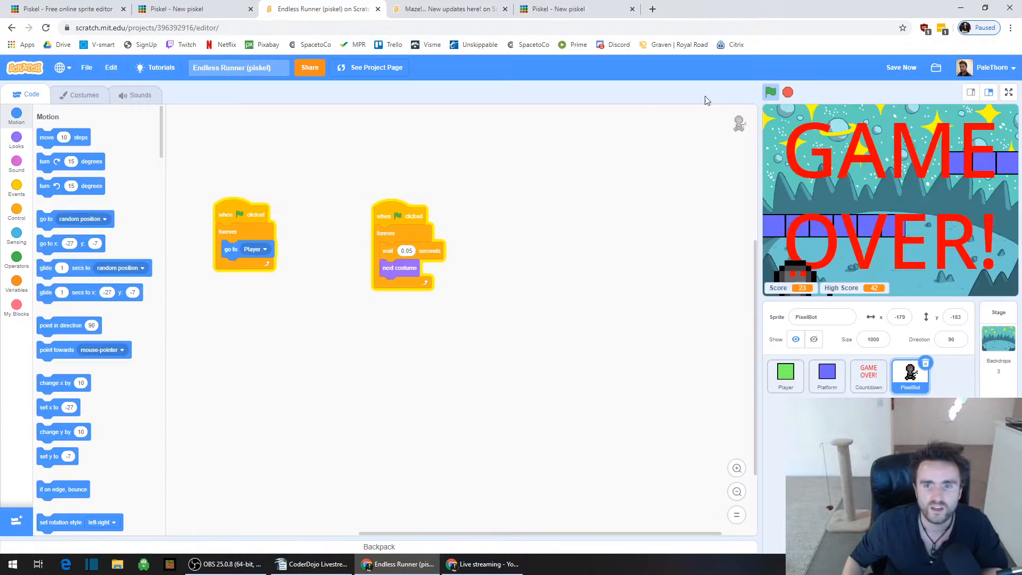
left_click(790, 94)
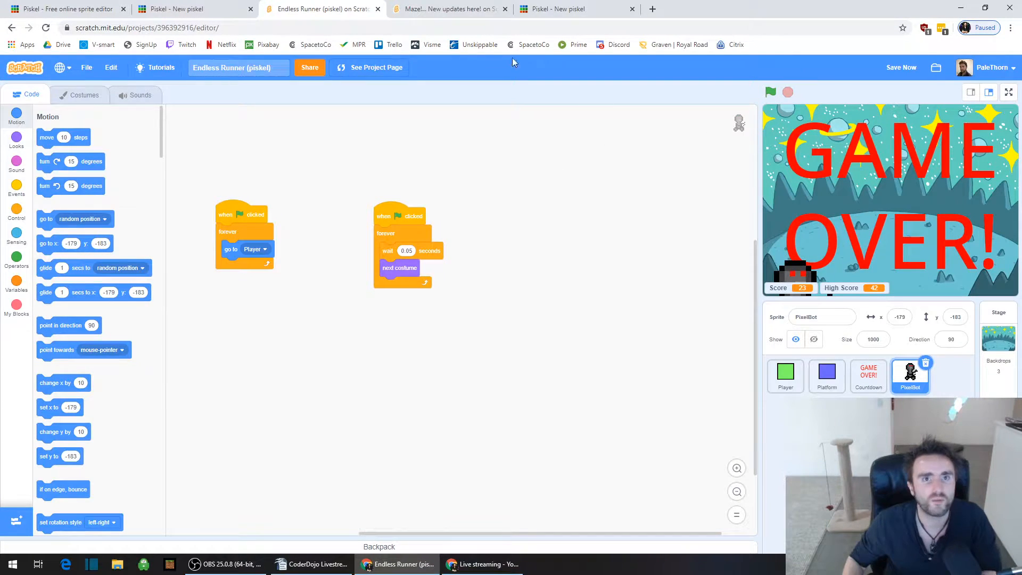
left_click(450, 9)
left_click(572, 9)
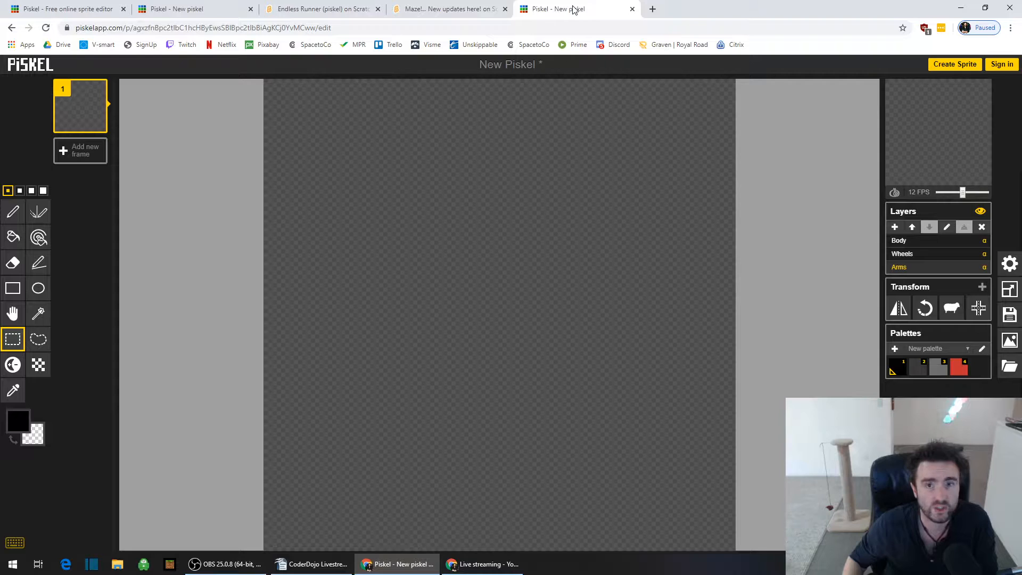
- On the Body layer, draw a solid black silhouette with an eight-pixel-wide rounded head above a four-pixel-wide body using the Pen tool
left_click(903, 241)
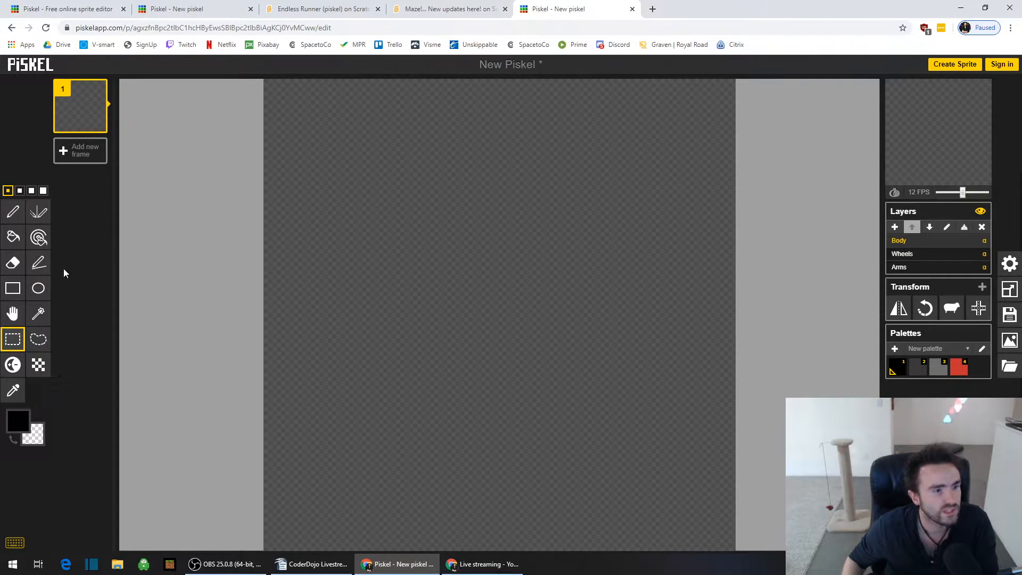
left_click(13, 212)
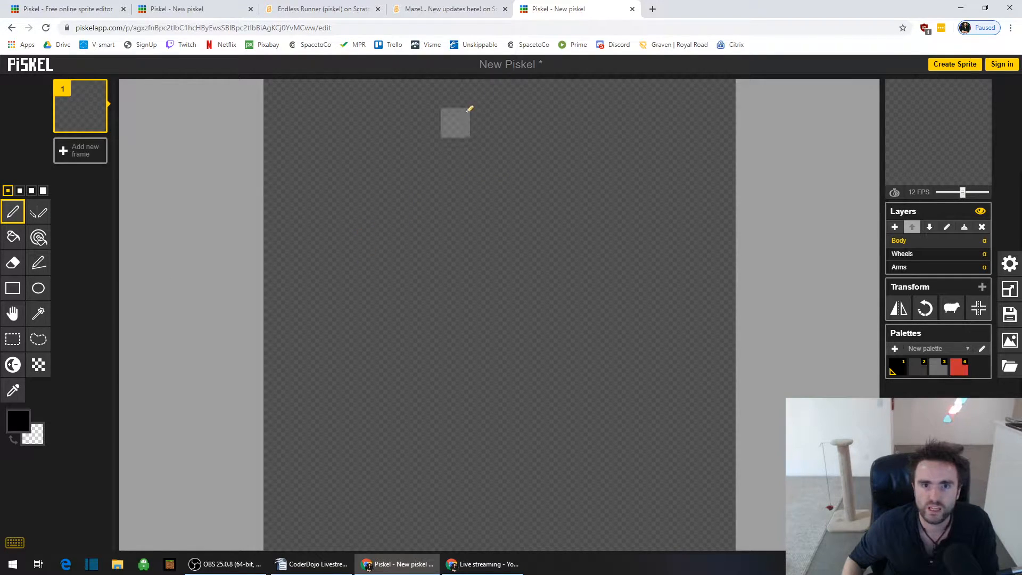
mouse_move(456, 122)
left_mouse_down()
mouse_move(554, 126)
mouse_move(481, 149)
mouse_move(434, 148)
mouse_move(428, 177)
mouse_move(578, 179)
mouse_move(579, 211)
mouse_move(431, 211)
mouse_move(454, 234)
mouse_move(541, 234)
left_mouse_up()
mouse_move(454, 269)
left_mouse_down()
mouse_move(451, 425)
mouse_move(544, 420)
mouse_move(540, 267)
mouse_move(495, 266)
mouse_move(476, 296)
mouse_move(499, 392)
mouse_move(523, 380)
mouse_move(513, 278)
left_mouse_up()
left_click(429, 230)
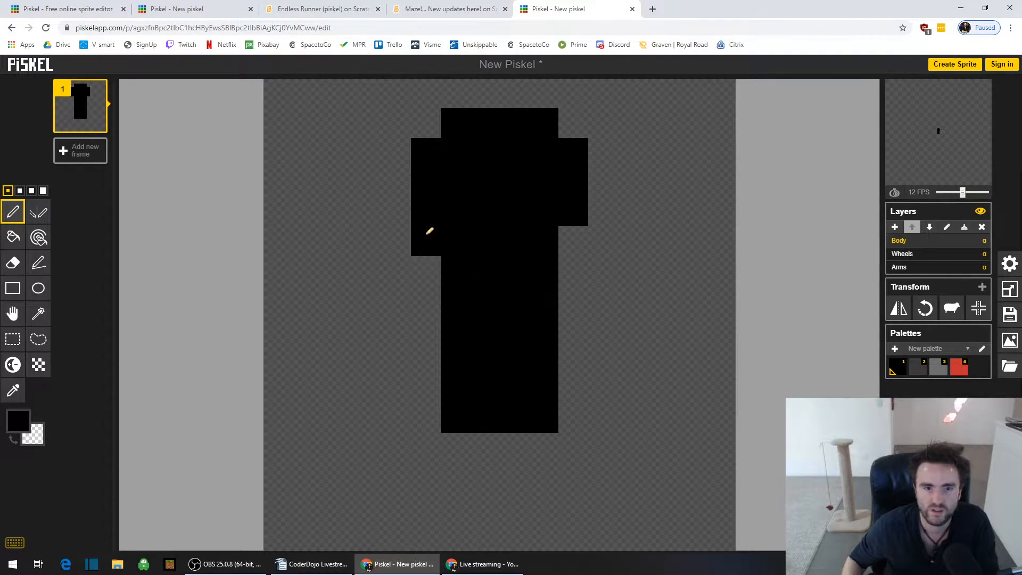
mouse_move(399, 178)
left_mouse_down()
mouse_move(404, 239)
mouse_move(431, 265)
mouse_move(571, 256)
mouse_move(573, 269)
left_mouse_up()
left_click_drag(597, 175, 599, 228)
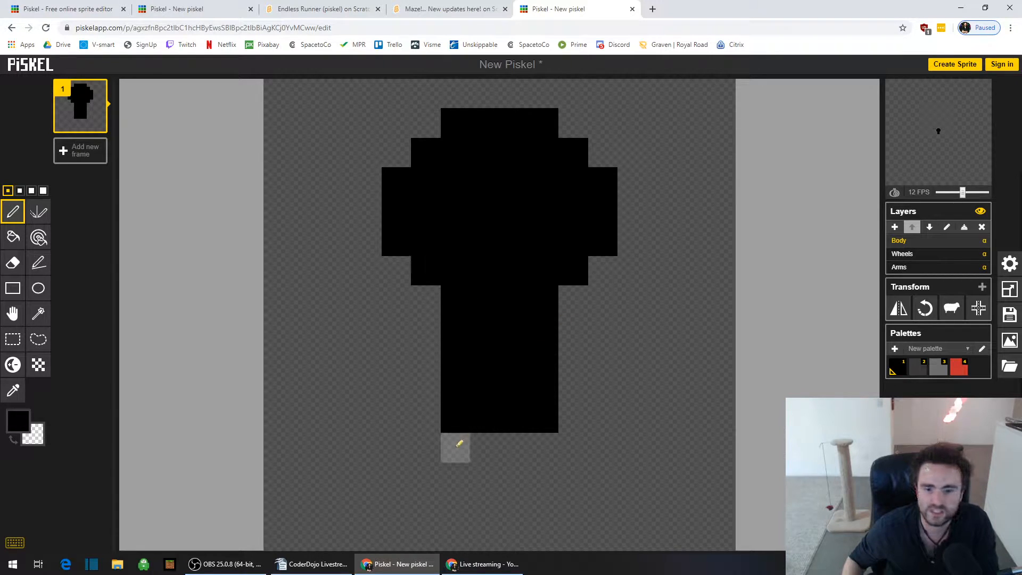
- Lengthen the robot's black body downward by two rows, keeping it four pixels wide
left_click_drag(456, 448, 547, 447)
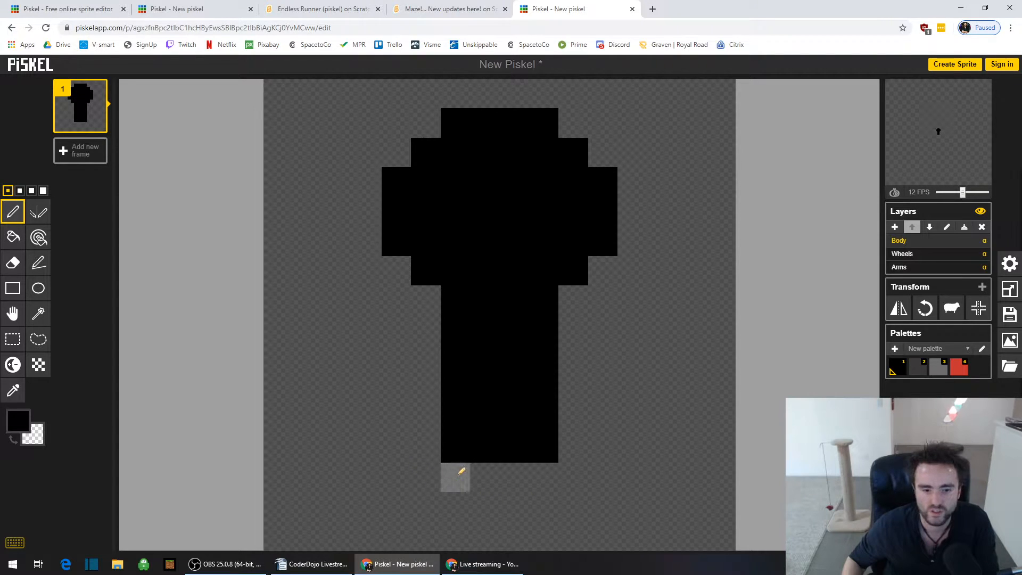
left_click_drag(472, 469, 509, 472)
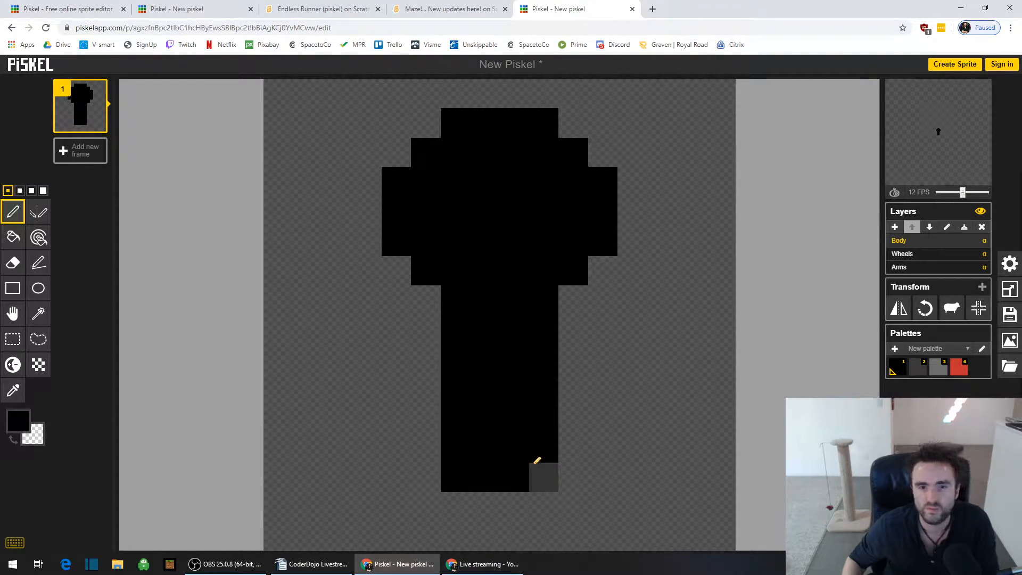
left_click(535, 463)
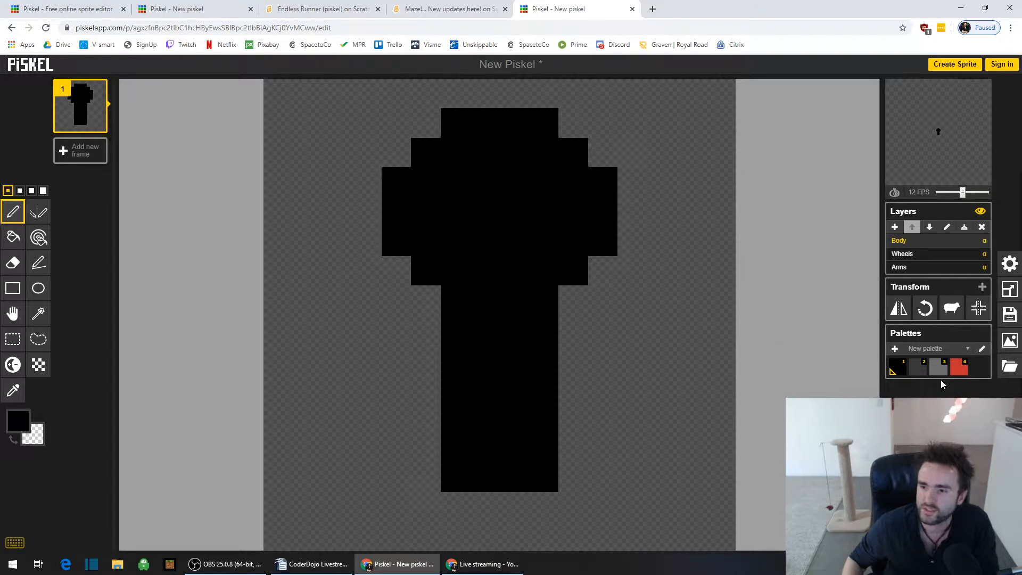
- Extend the head's sides and lower corners down by one row in black and add a centred two-pixel base under the body
left_click(917, 372)
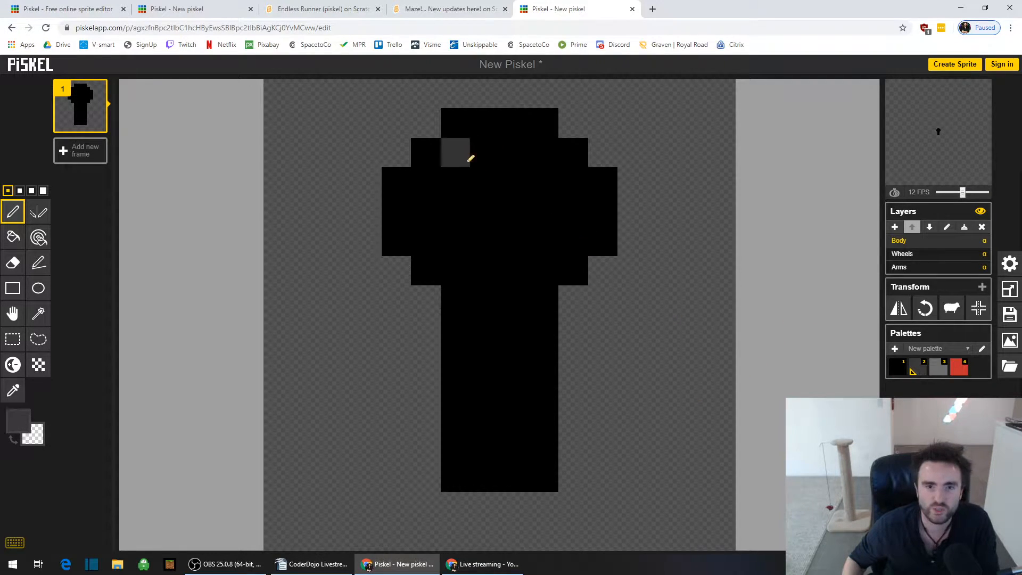
left_click(898, 374)
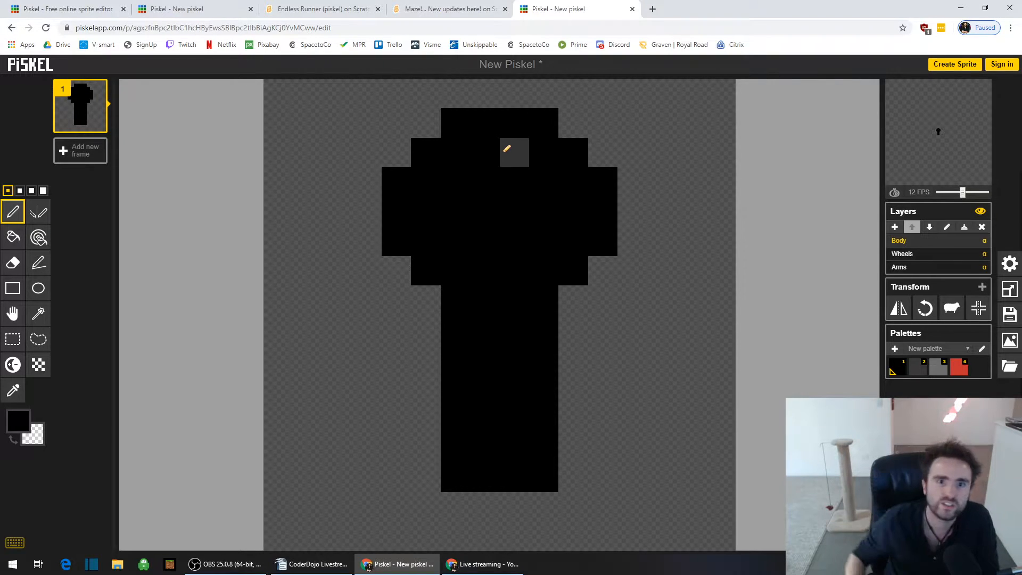
left_click(426, 299)
left_click(396, 270)
left_click(573, 299)
left_click(601, 261)
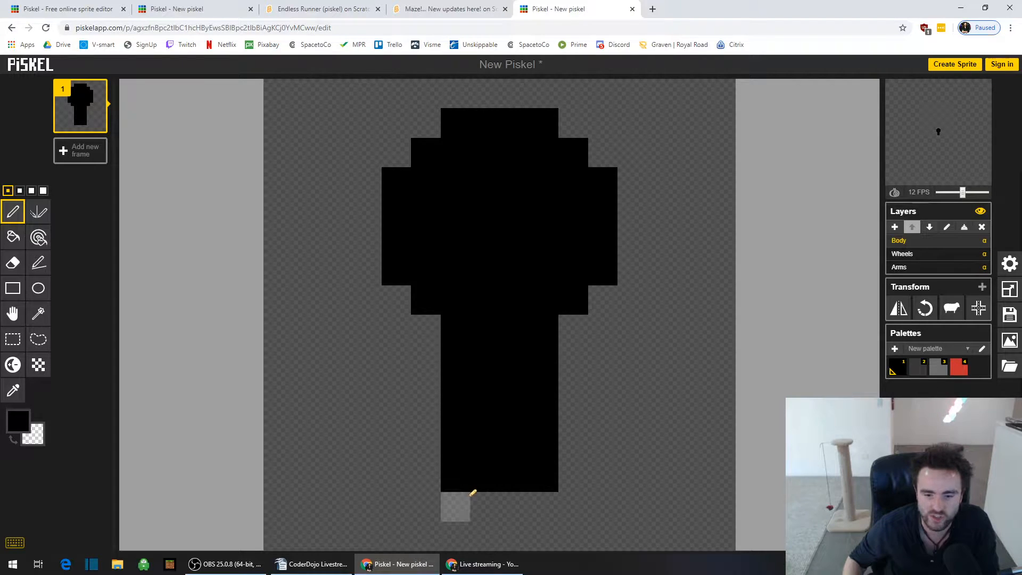
left_click_drag(481, 498, 526, 498)
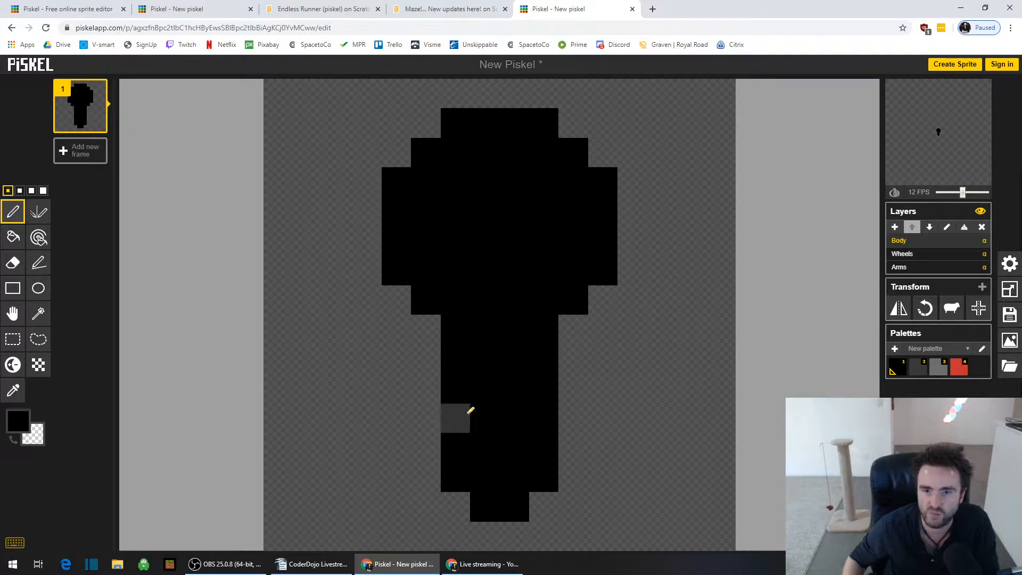
- Fill the inside of the head and body with dark grey, leaving a one-pixel black outline
left_click(919, 371)
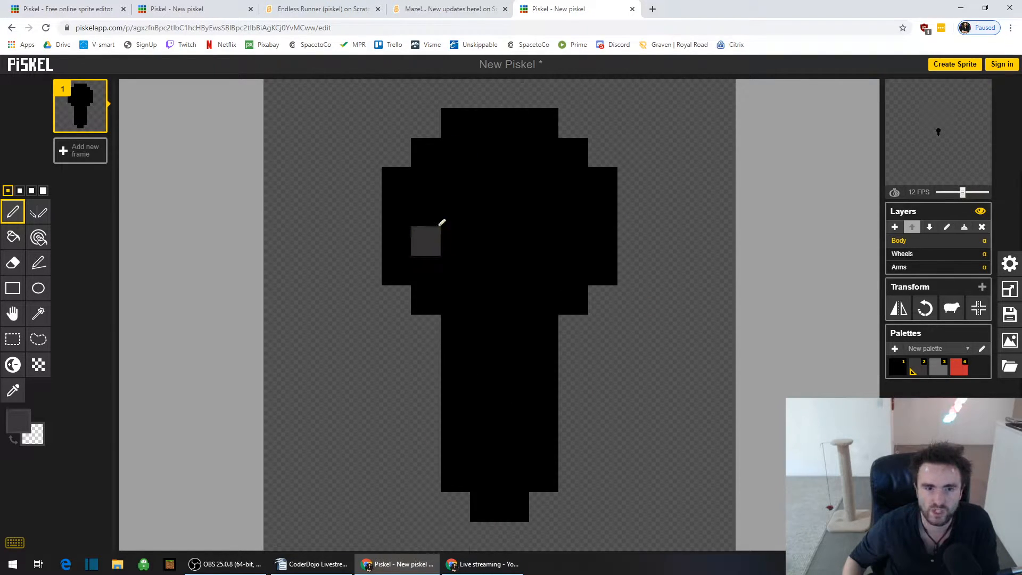
mouse_move(442, 178)
left_mouse_down()
mouse_move(428, 267)
mouse_move(465, 181)
mouse_move(464, 151)
mouse_move(461, 288)
mouse_move(465, 171)
mouse_move(482, 138)
mouse_move(547, 141)
mouse_move(545, 299)
mouse_move(502, 300)
mouse_move(488, 287)
mouse_move(486, 217)
mouse_move(504, 175)
mouse_move(522, 214)
mouse_move(513, 279)
mouse_move(561, 270)
mouse_move(559, 228)
left_mouse_up()
left_click(565, 175)
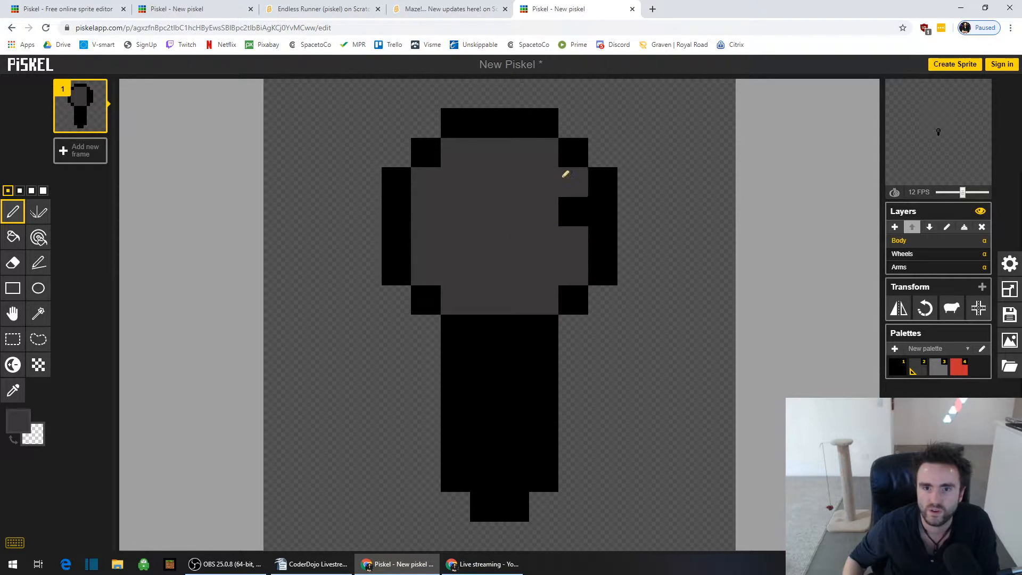
left_click(575, 212)
mouse_move(472, 317)
left_mouse_down()
mouse_move(482, 365)
mouse_move(477, 465)
mouse_move(504, 472)
left_mouse_up()
left_click_drag(519, 412, 515, 322)
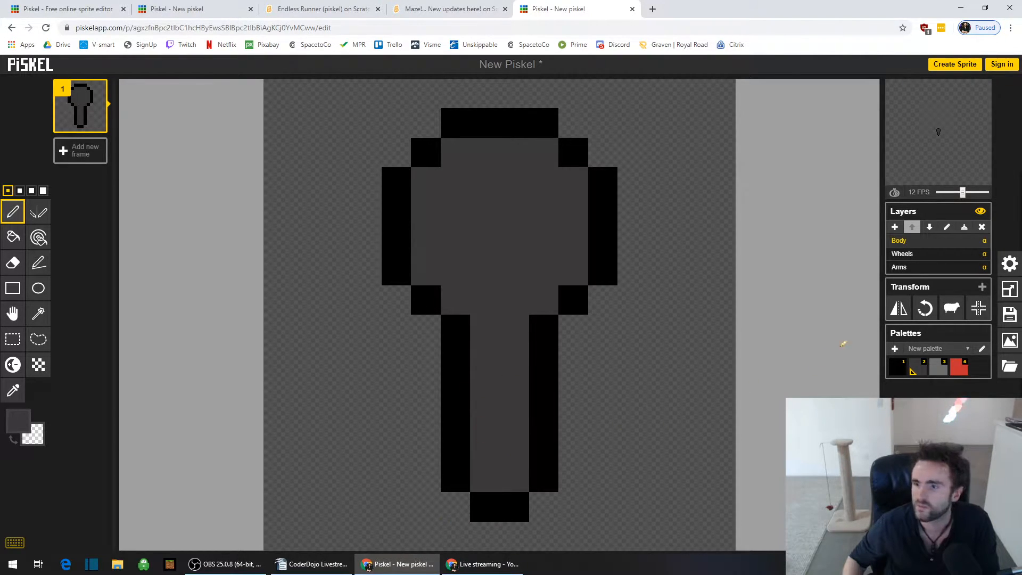
- Widen the robot by one pixel on its left side, moving the black outline outward and filling the gap with dark grey
left_click(897, 367)
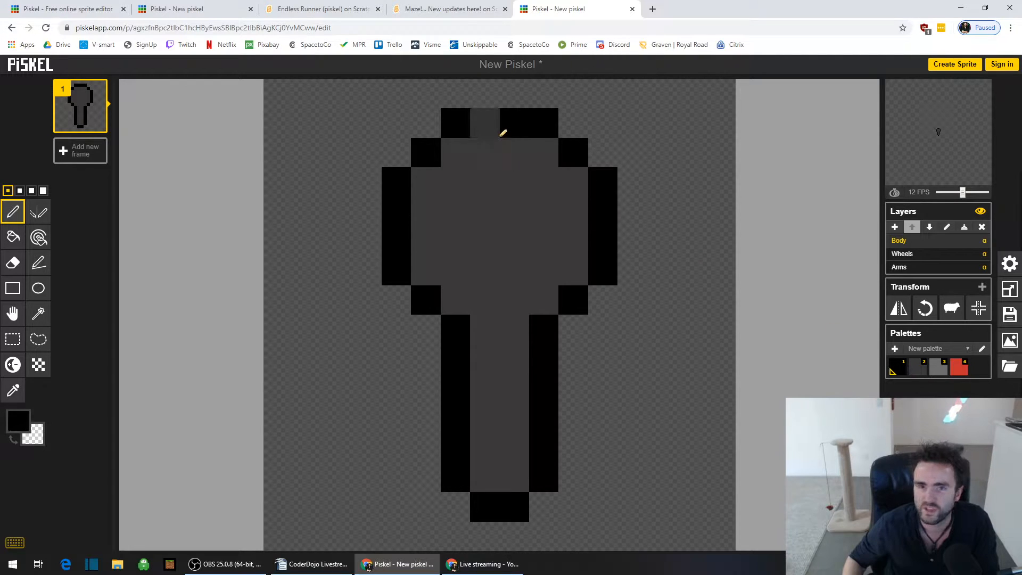
mouse_move(434, 123)
left_mouse_down()
mouse_move(365, 178)
mouse_move(376, 270)
mouse_move(397, 271)
mouse_move(428, 333)
mouse_move(434, 469)
left_mouse_up()
left_click(452, 503)
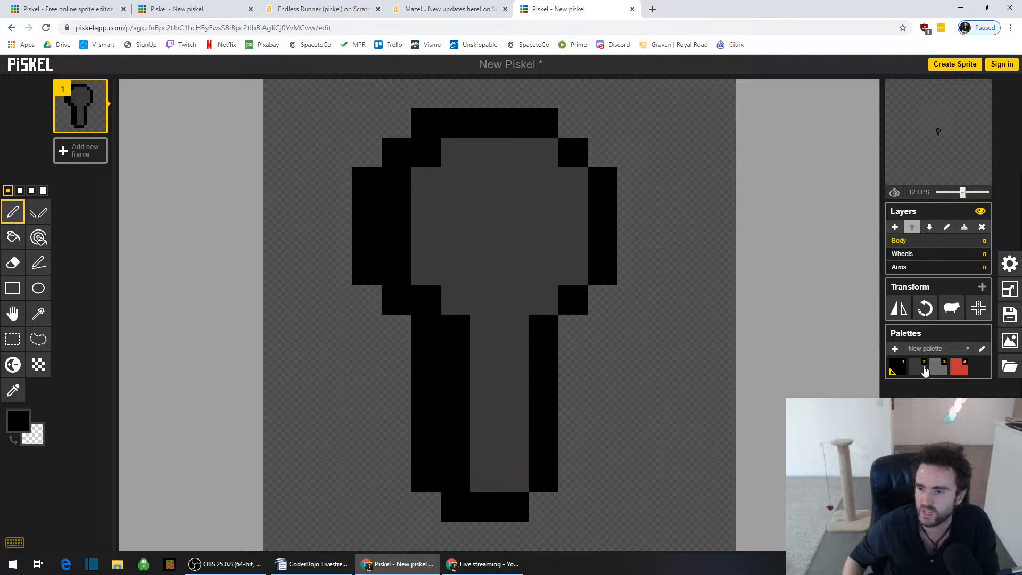
left_click(924, 371)
mouse_move(463, 301)
left_mouse_down()
mouse_move(458, 482)
mouse_move(429, 286)
mouse_move(411, 264)
mouse_move(399, 200)
mouse_move(407, 169)
mouse_move(423, 155)
left_mouse_up()
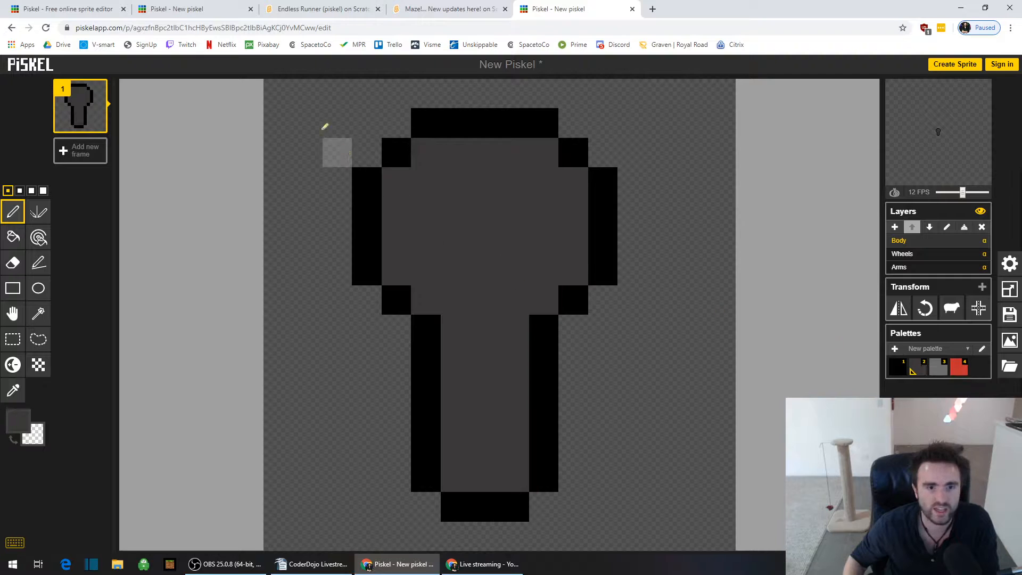
- Paint the face and body lighter grey inside a dark grey border, with the body's left column shaded dark grey
left_click(942, 371)
mouse_move(429, 178)
left_mouse_down()
mouse_move(536, 177)
mouse_move(542, 271)
mouse_move(417, 264)
mouse_move(422, 199)
mouse_move(457, 216)
mouse_move(475, 254)
mouse_move(480, 207)
mouse_move(522, 216)
mouse_move(517, 249)
left_mouse_up()
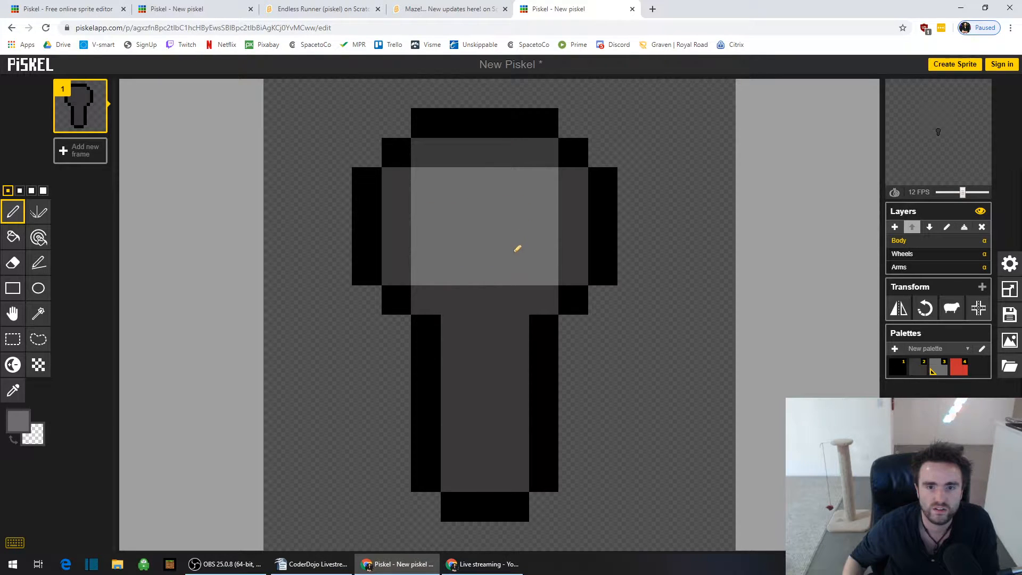
left_click_drag(484, 283, 486, 465)
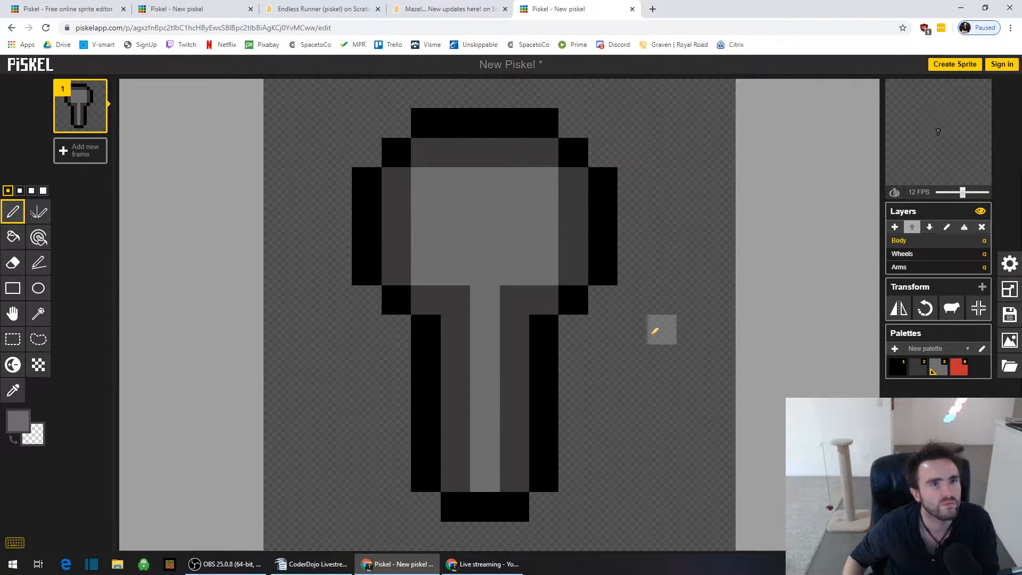
left_click_drag(457, 274, 456, 470)
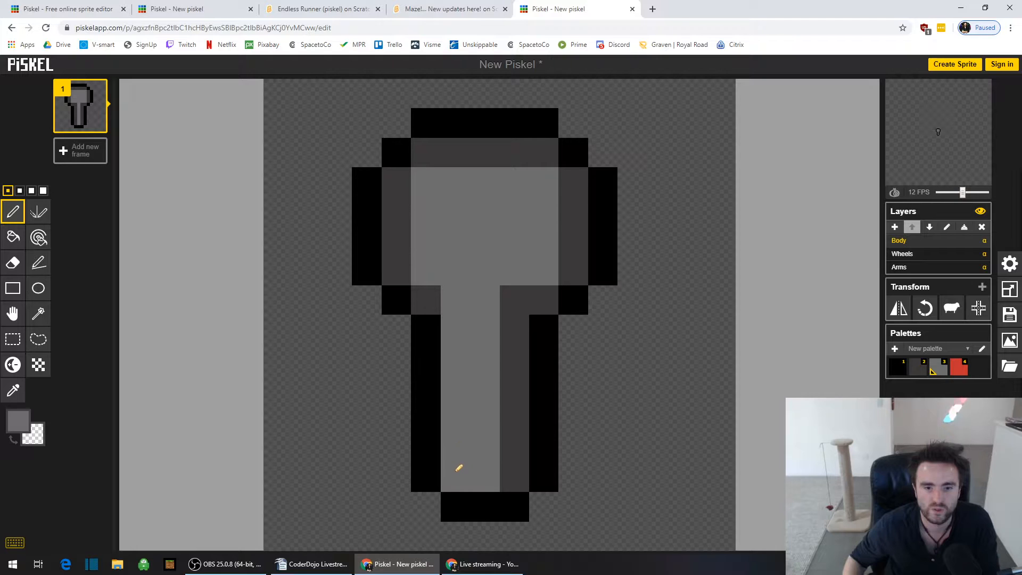
left_click_drag(516, 292, 515, 469)
left_click(918, 366)
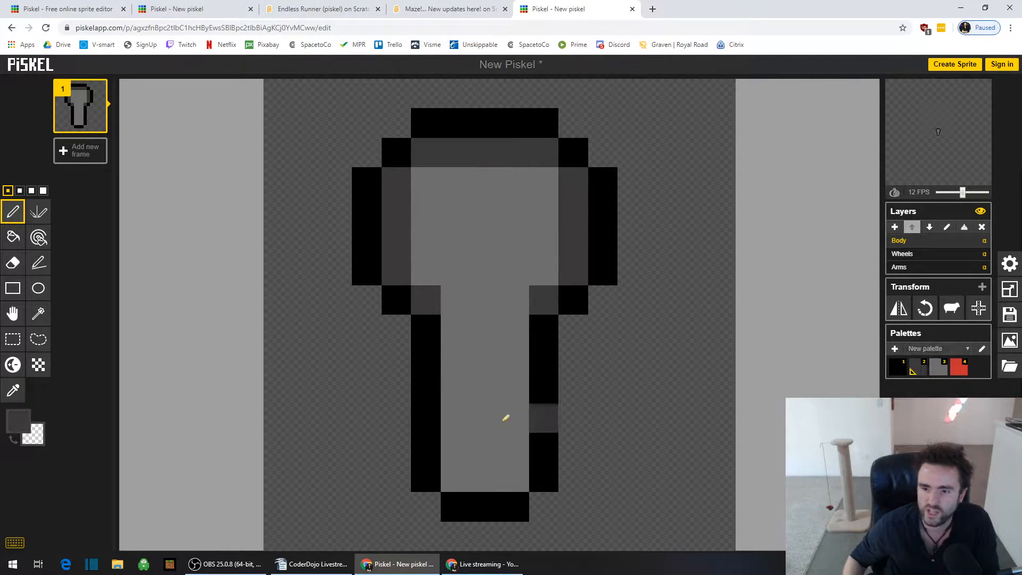
left_click_drag(451, 478, 456, 330)
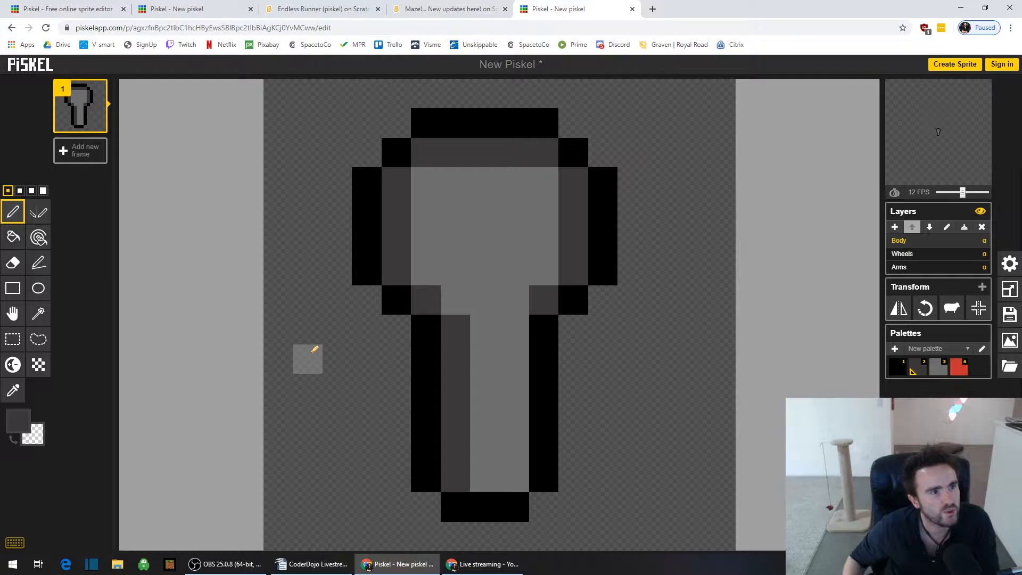
- Shade the face's two left corner pixels dark grey and keep its two right corners lighter grey
left_click(938, 367)
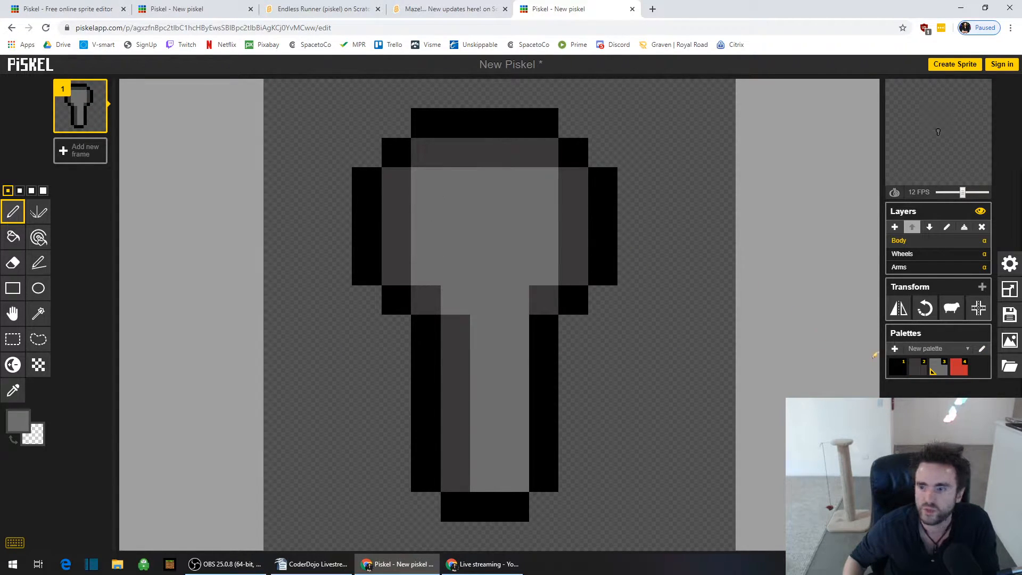
left_click(922, 374)
left_click(425, 178)
left_click(424, 270)
left_click(543, 270)
left_click(543, 182)
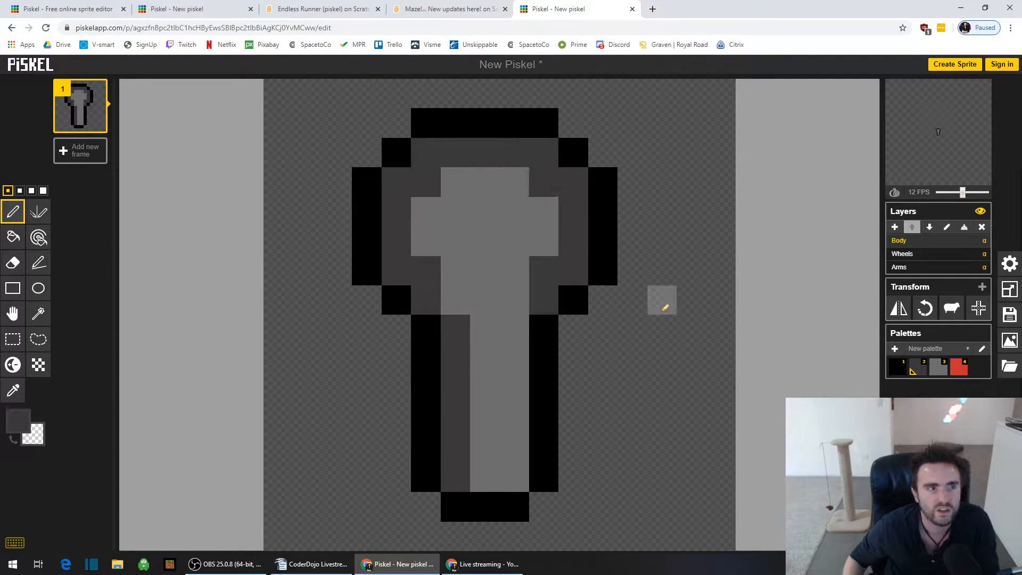
left_click(938, 375)
left_click(544, 182)
left_click(544, 270)
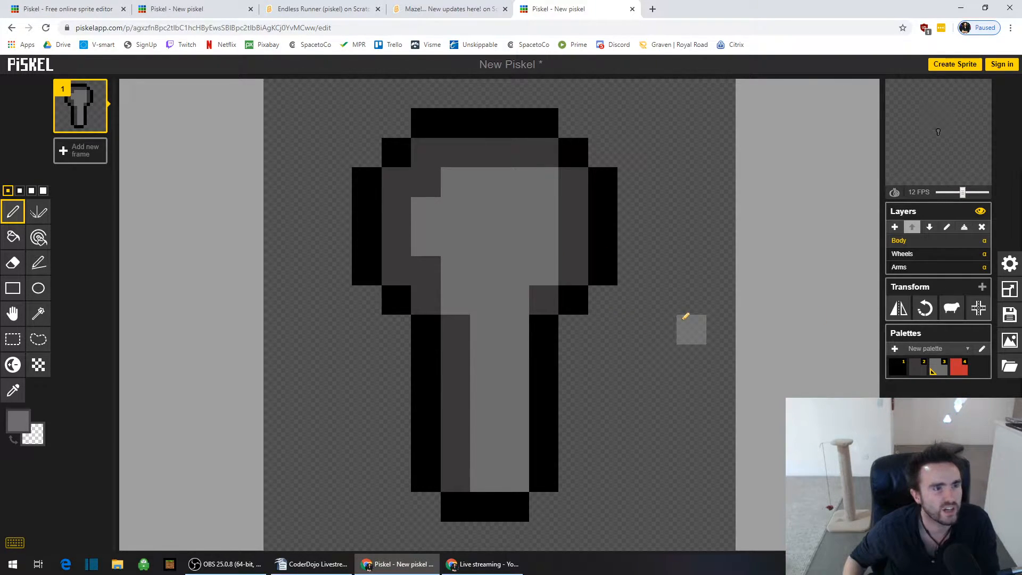
- Paint two red eyes in the face's top row and a two-pixel dark grey mouth two rows below
left_click(964, 373)
left_click(538, 175)
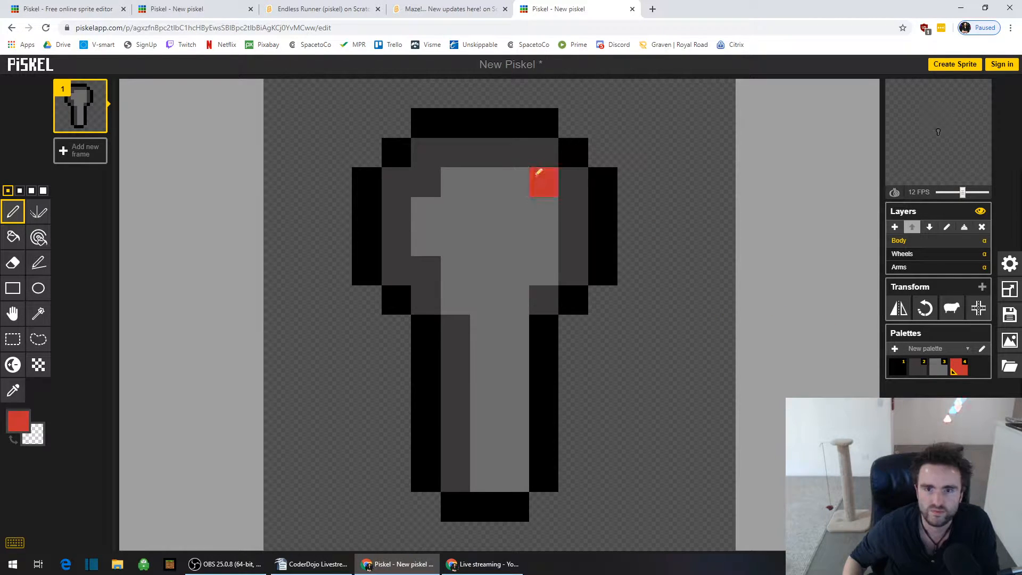
left_click(484, 182)
left_click(936, 373)
left_click(917, 371)
left_click(514, 240)
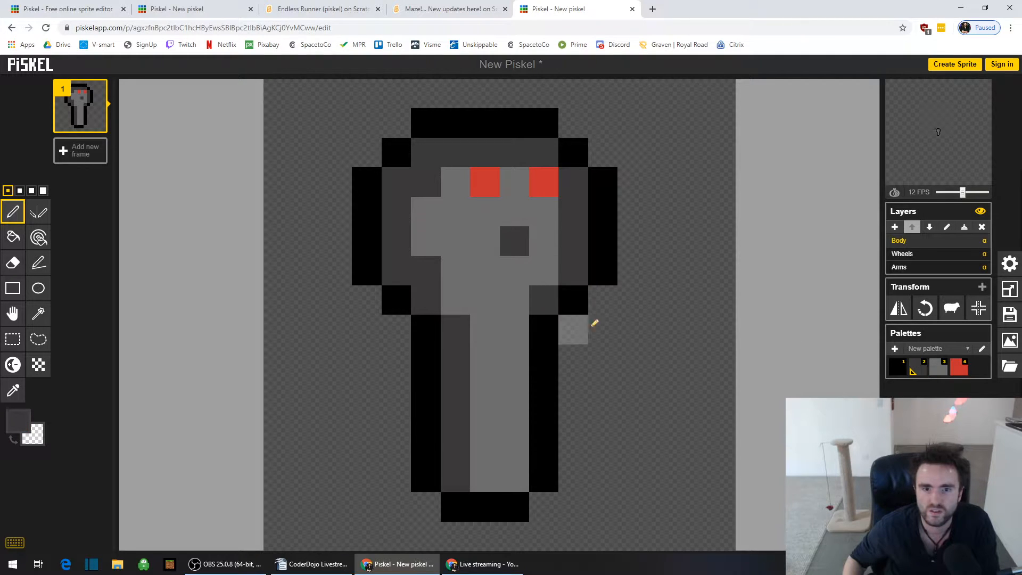
left_click(486, 239)
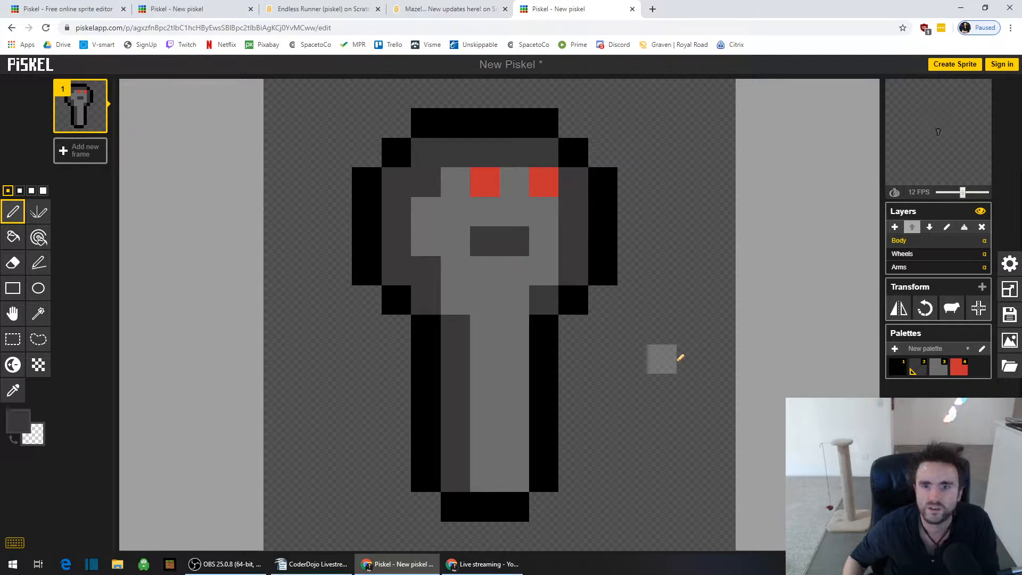
- Paint over the eyes and mouth with the lighter grey face colour
left_click(938, 370)
left_click(481, 182)
left_click(542, 181)
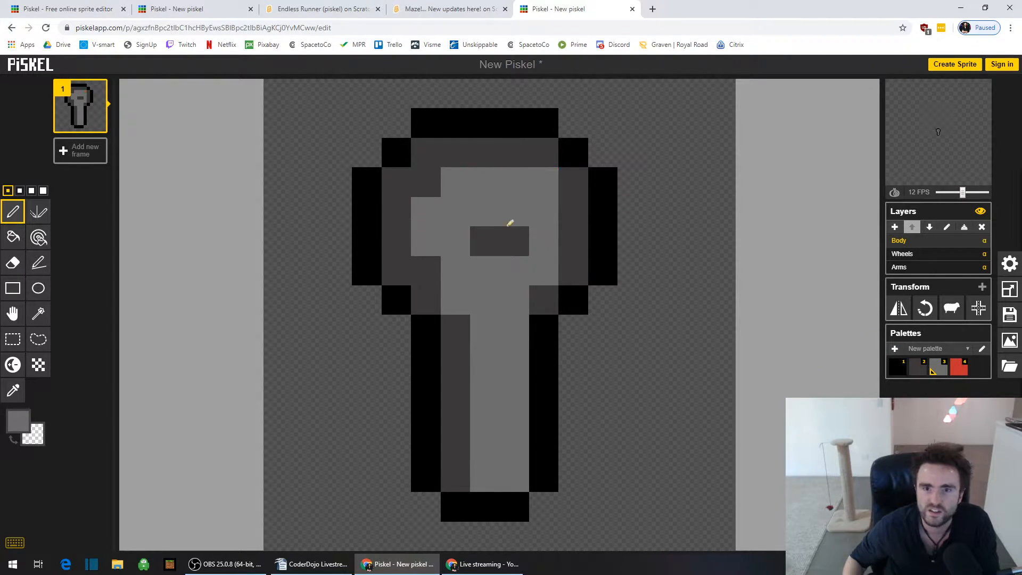
left_click_drag(512, 240, 485, 241)
- Paint two red eyes in the face's second row and a two-pixel dark grey mouth in its bottom row
left_click(960, 367)
left_click(544, 211)
left_click(484, 212)
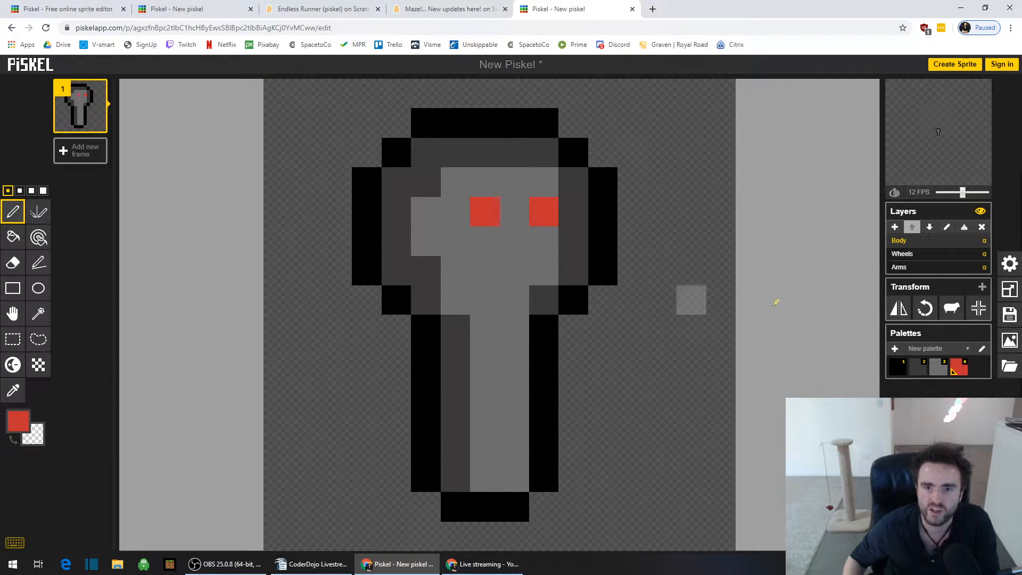
left_click(930, 371)
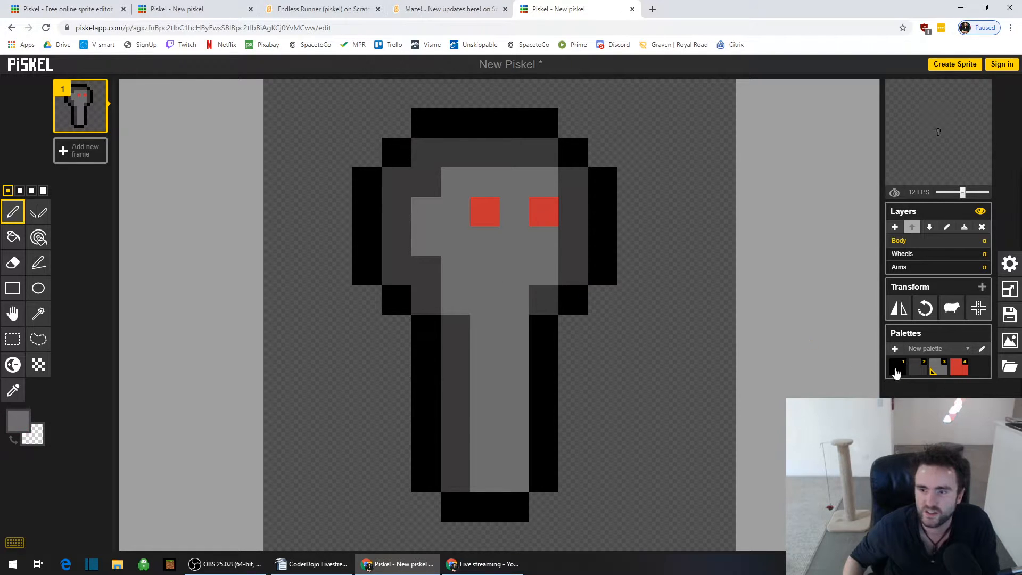
left_click(920, 370)
left_click_drag(484, 270, 513, 270)
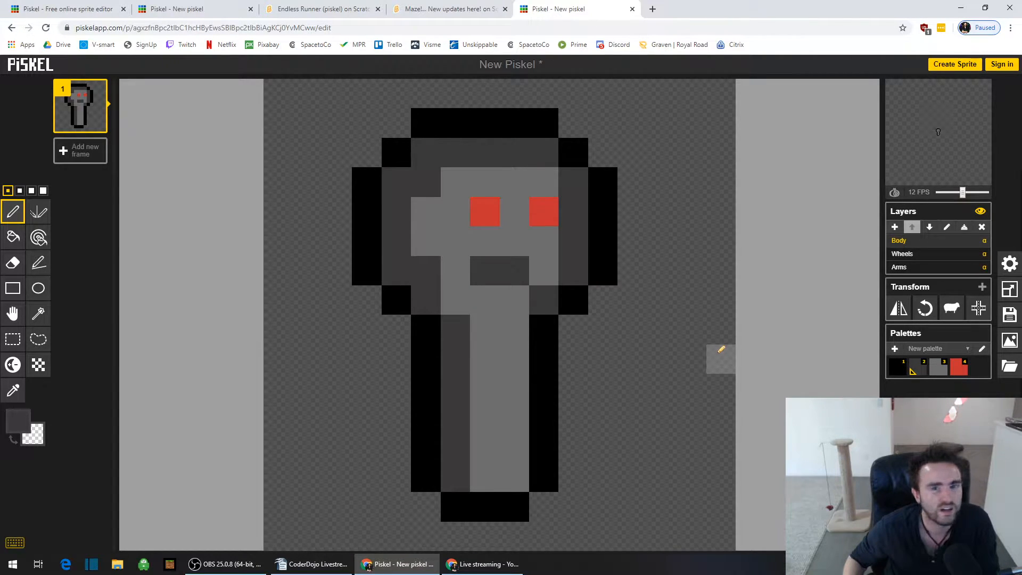
- Try the lighter grey on the face's lower-right corner pixel beneath the mouth and return it to dark grey
left_click(939, 368)
left_click(548, 295)
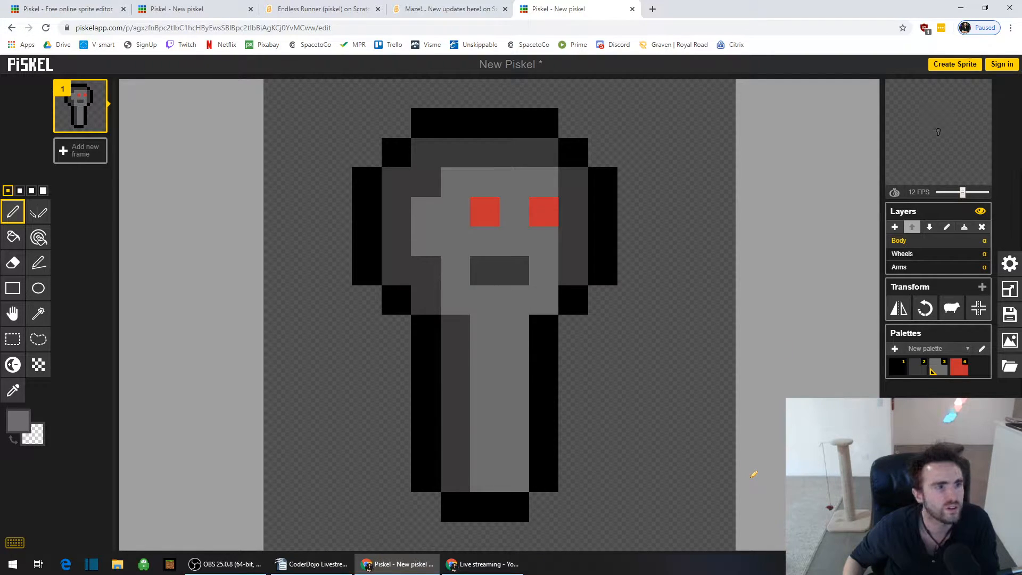
left_click(917, 367)
left_click(545, 296)
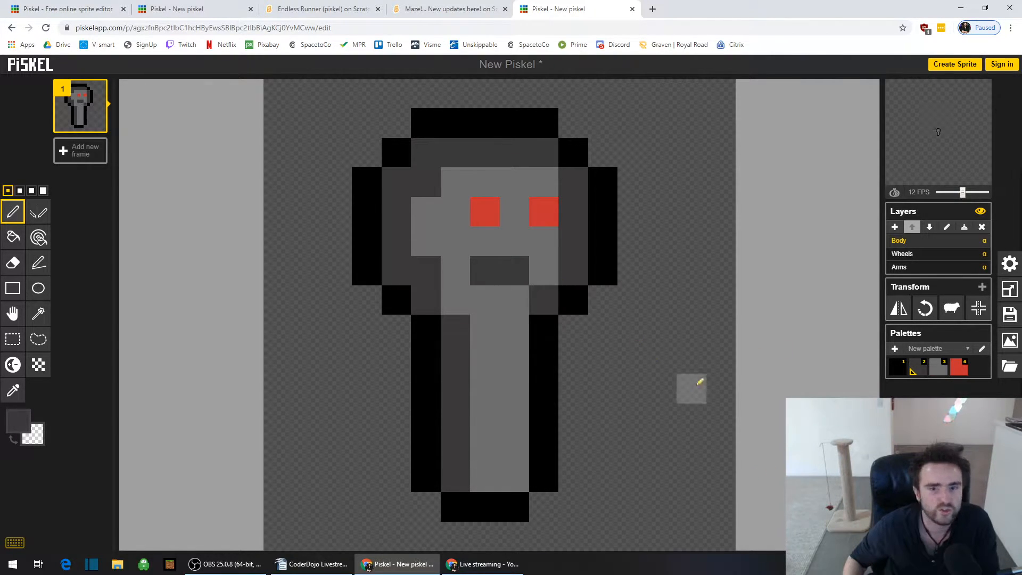
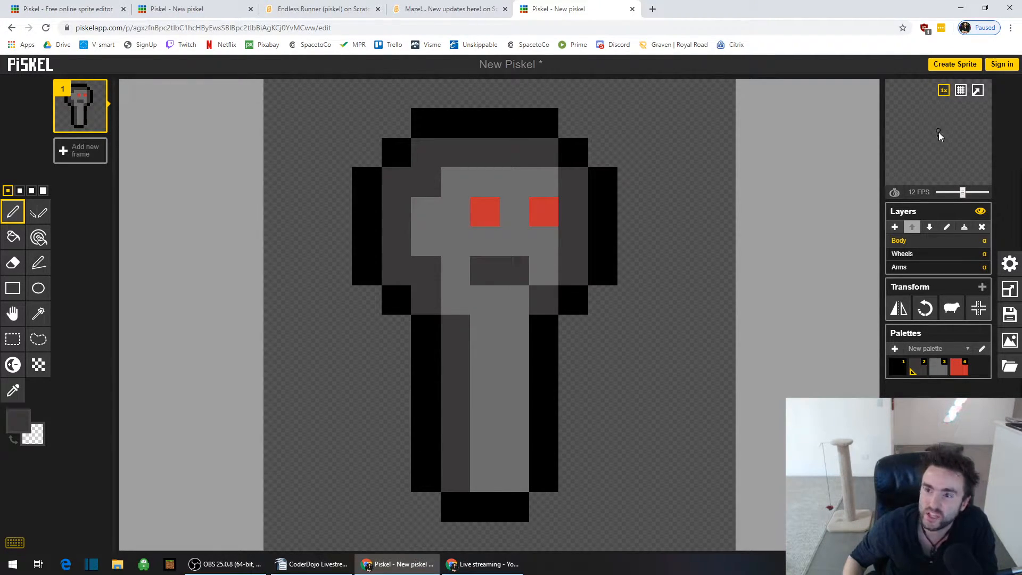
- Paint three dark grey two-pixel stripes across the torso's lighter grey area on alternating rows
mouse_move(85, 116)
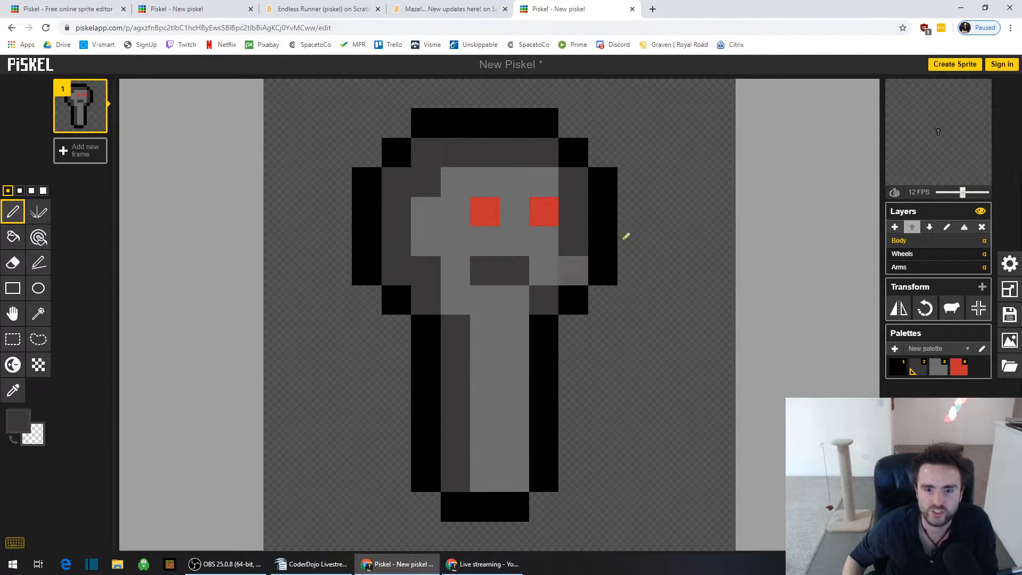
left_click(935, 372)
left_click(919, 373)
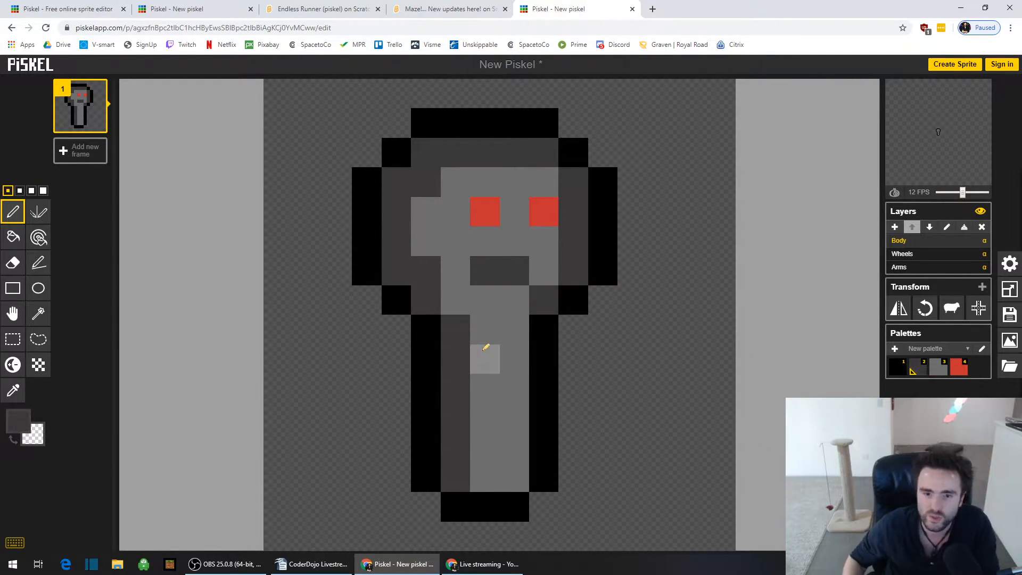
left_click(515, 329)
left_click(515, 389)
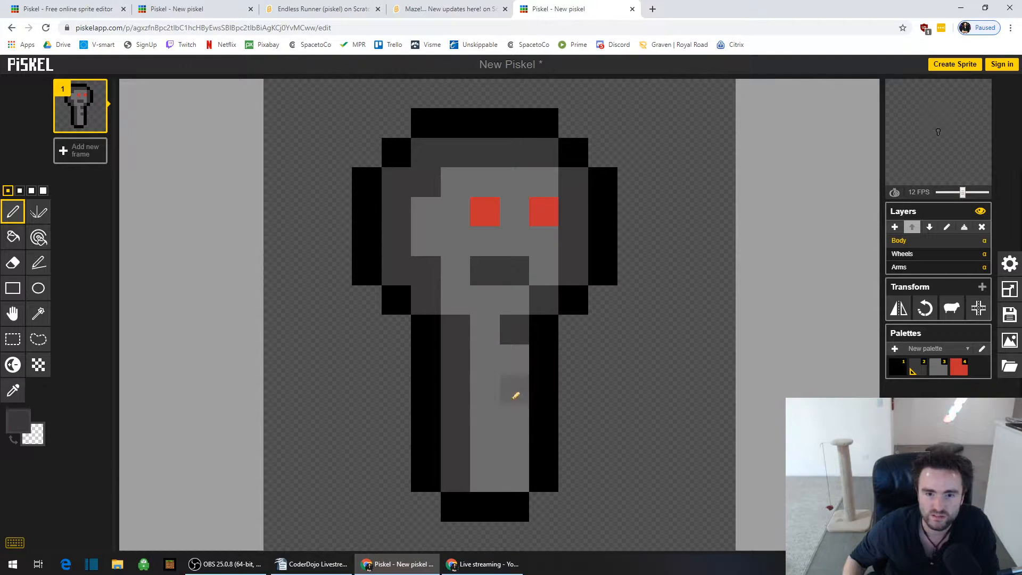
left_click(515, 449)
left_click(484, 447)
left_click(485, 388)
left_click(485, 330)
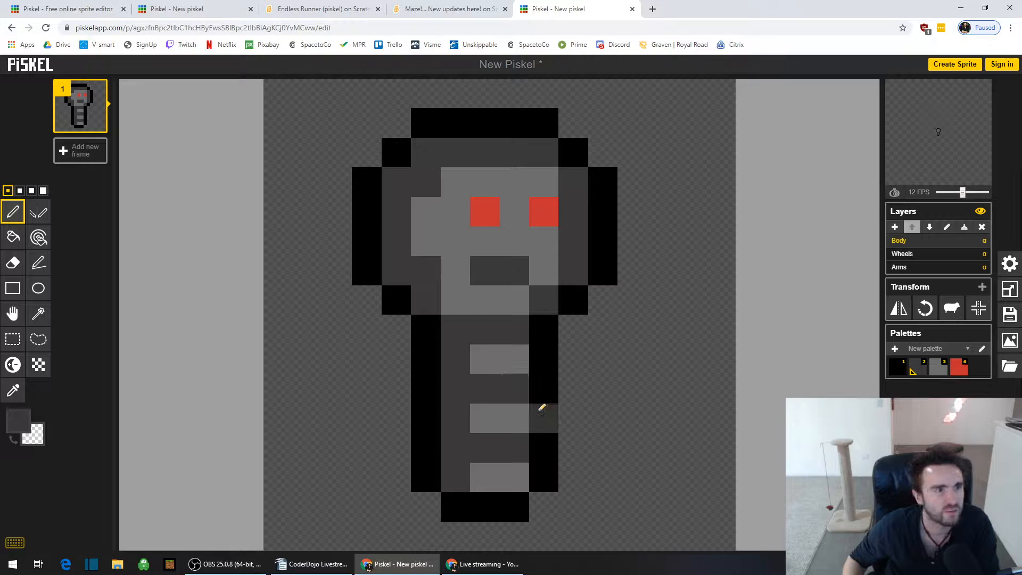
- Paint the right pixel of each of the torso's three remaining light stripes dark grey, leaving single light squares
left_click(937, 372)
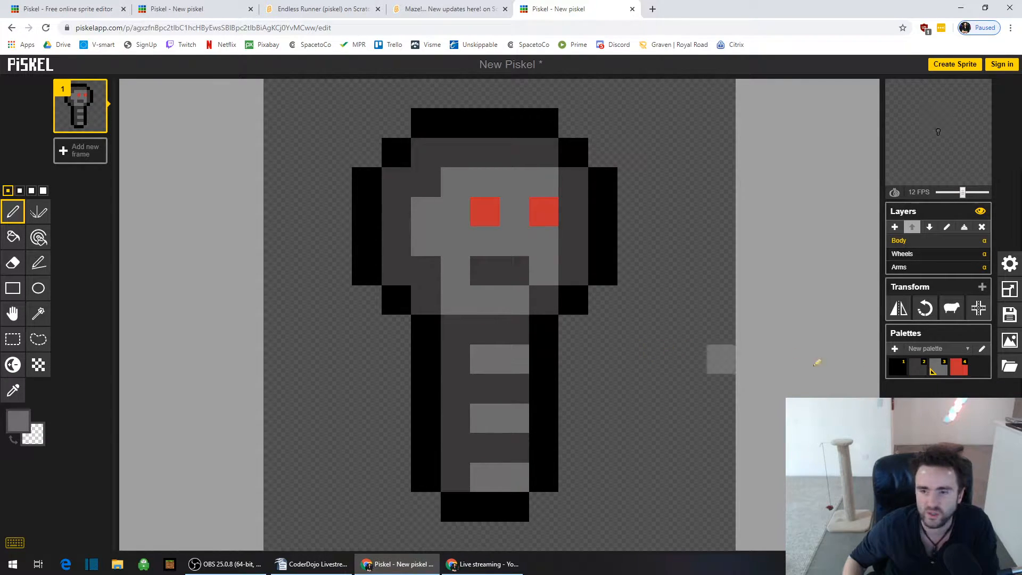
left_click(917, 373)
left_click(514, 358)
left_click(512, 418)
left_click(511, 475)
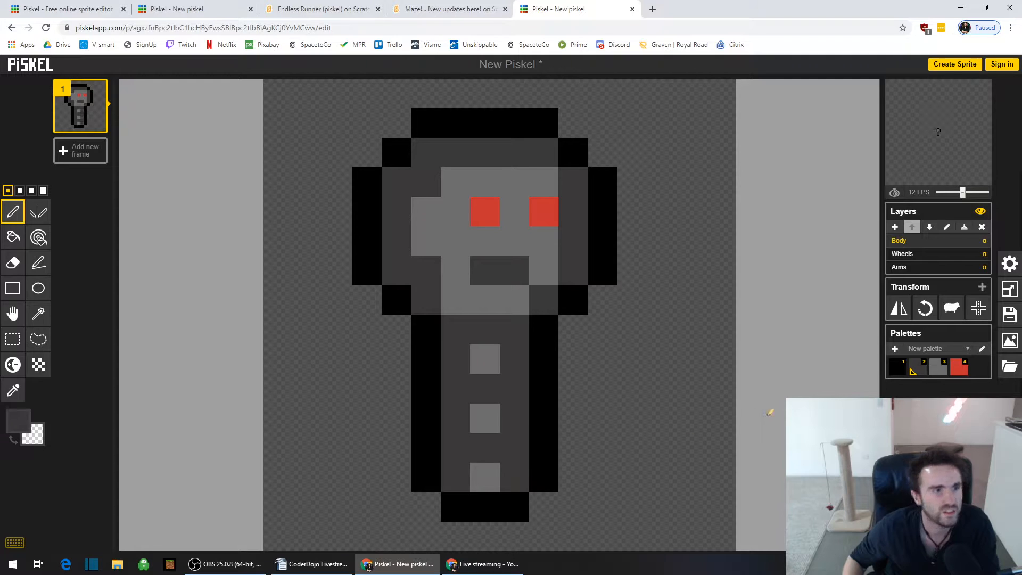
- Repaint the torso's two striped inner columns entirely in the lighter grey
left_click(937, 372)
left_click_drag(484, 327, 486, 463)
left_click_drag(519, 315, 513, 470)
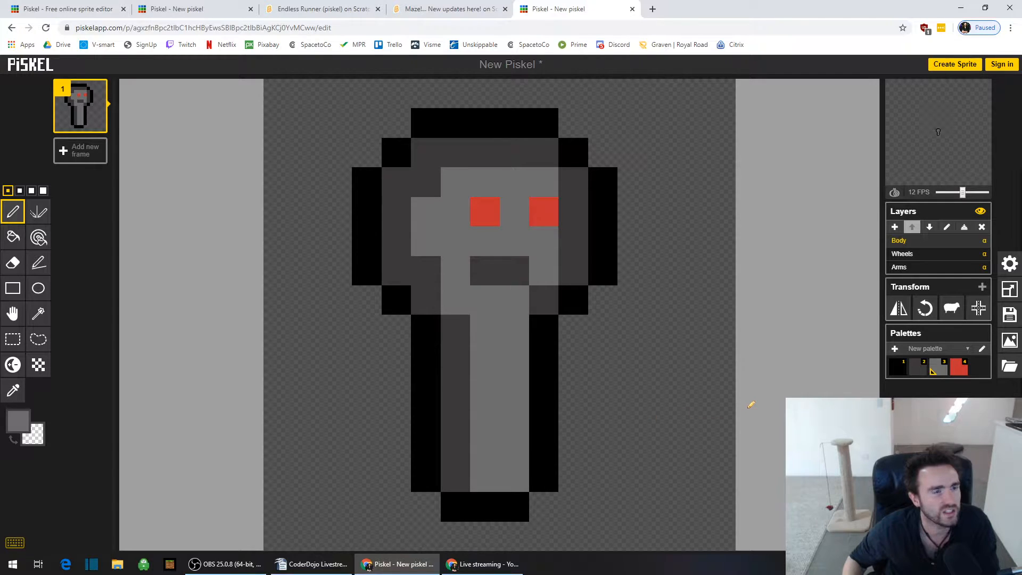
mouse_move(87, 128)
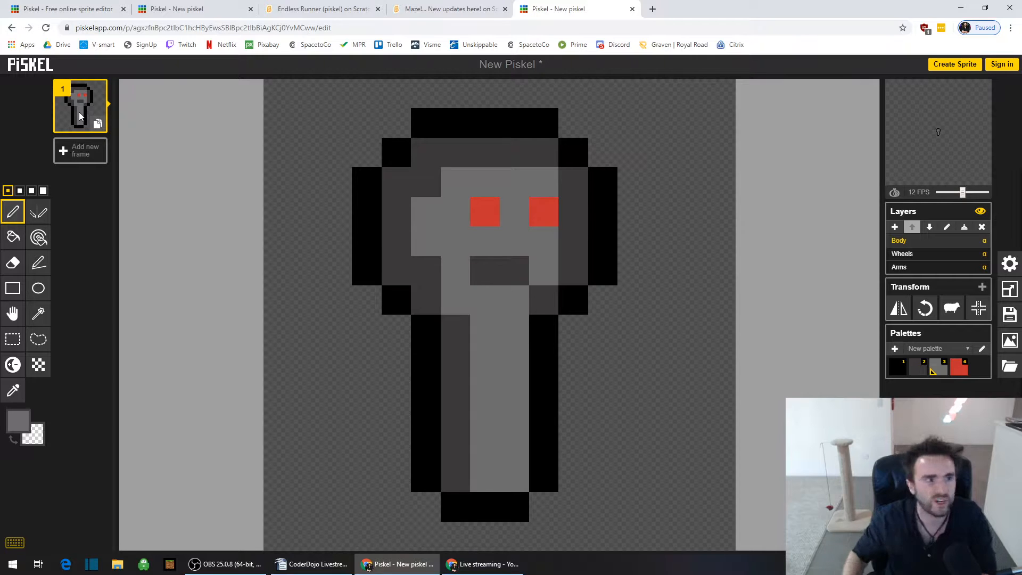
left_click(923, 371)
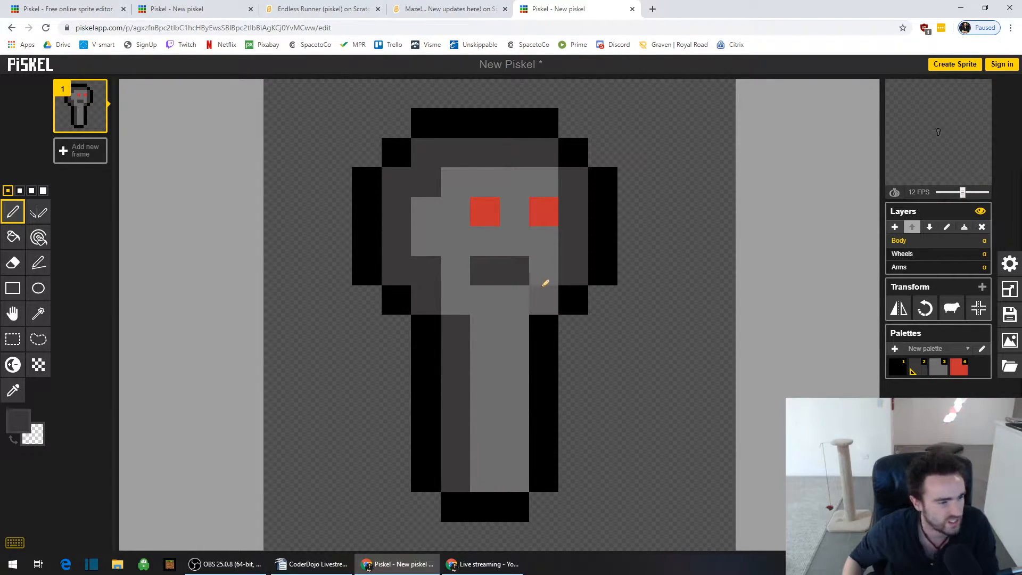
left_click(544, 290)
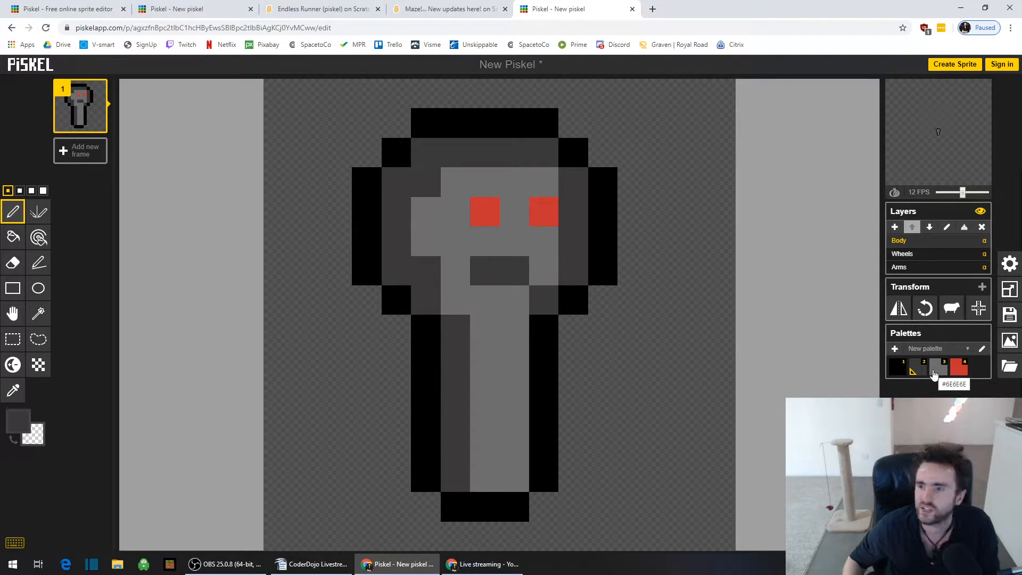
- Outline the left wheel in black on the Wheels layer, three pixels wide on its top and bottom and three pixels high on its sides
left_click(914, 259)
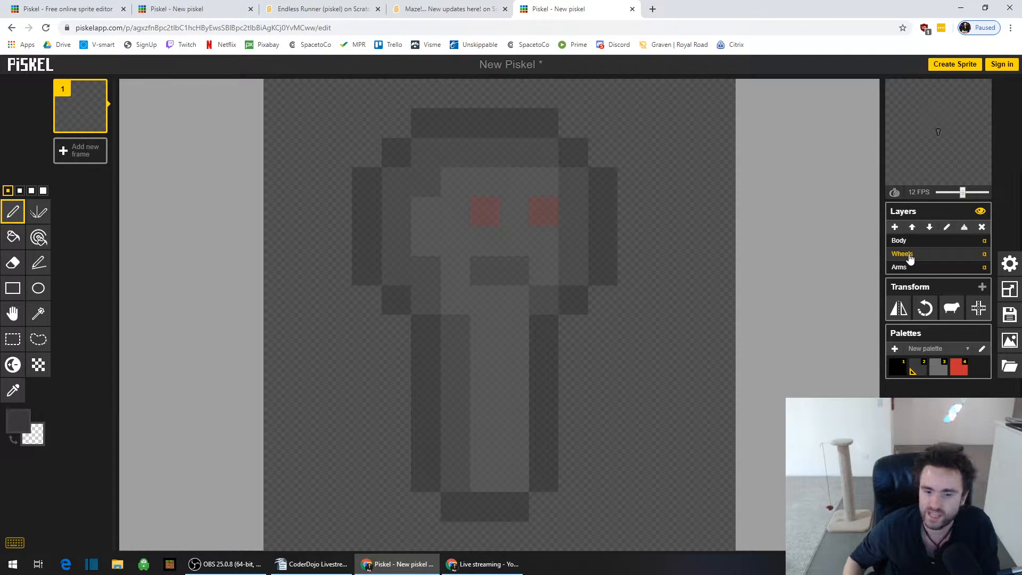
left_click(897, 368)
left_click_drag(422, 532, 392, 529)
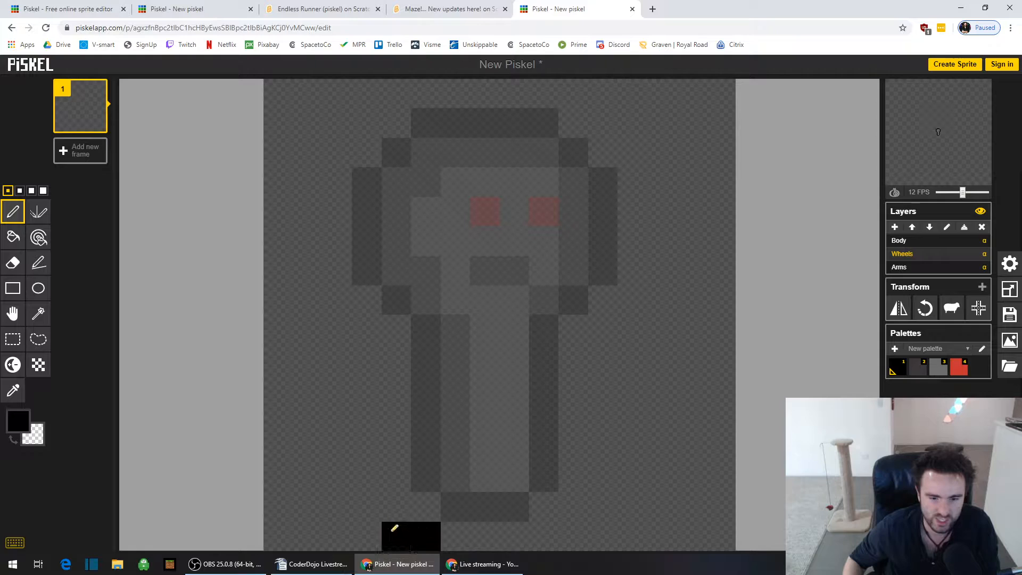
left_click(370, 532)
left_click_drag(339, 504, 343, 454)
mouse_move(366, 418)
left_mouse_down()
mouse_move(370, 406)
mouse_move(413, 406)
mouse_move(428, 418)
left_mouse_up()
left_click_drag(456, 448, 455, 506)
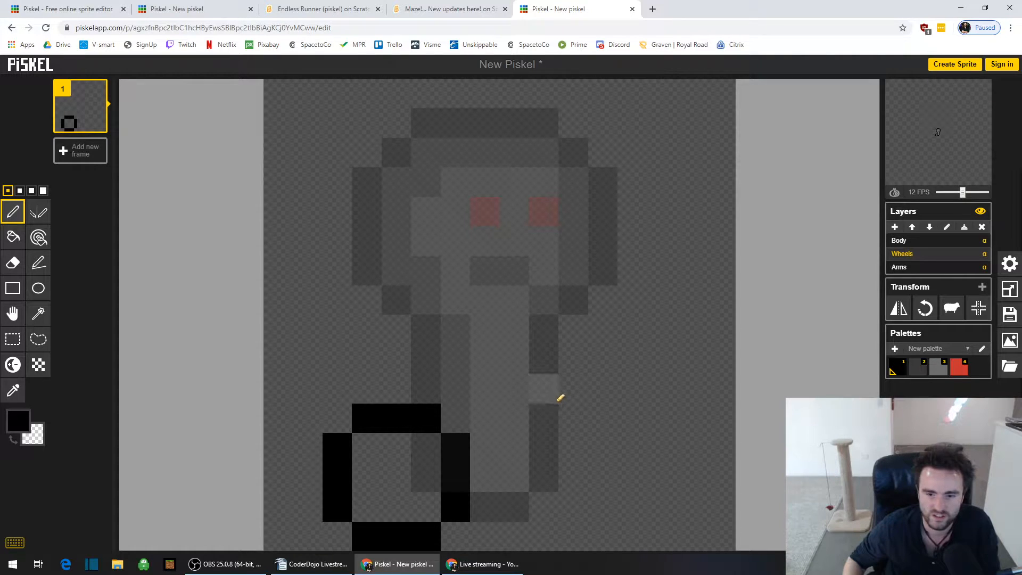
- Draw the right wheel's black outer side, its three-pixel bottom edge and two pixels of its top edge
left_click_drag(565, 404, 599, 408)
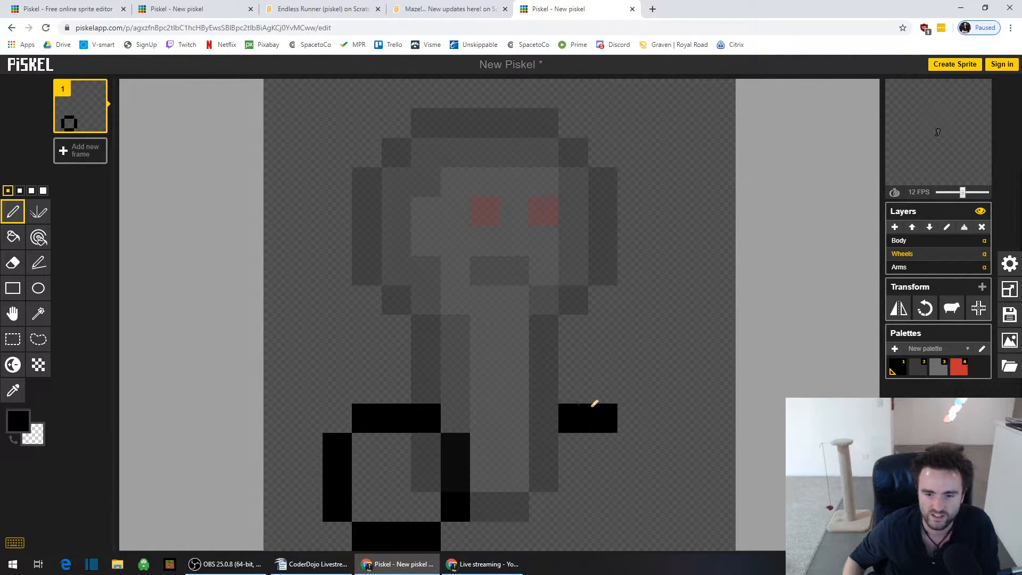
left_click_drag(630, 447, 633, 503)
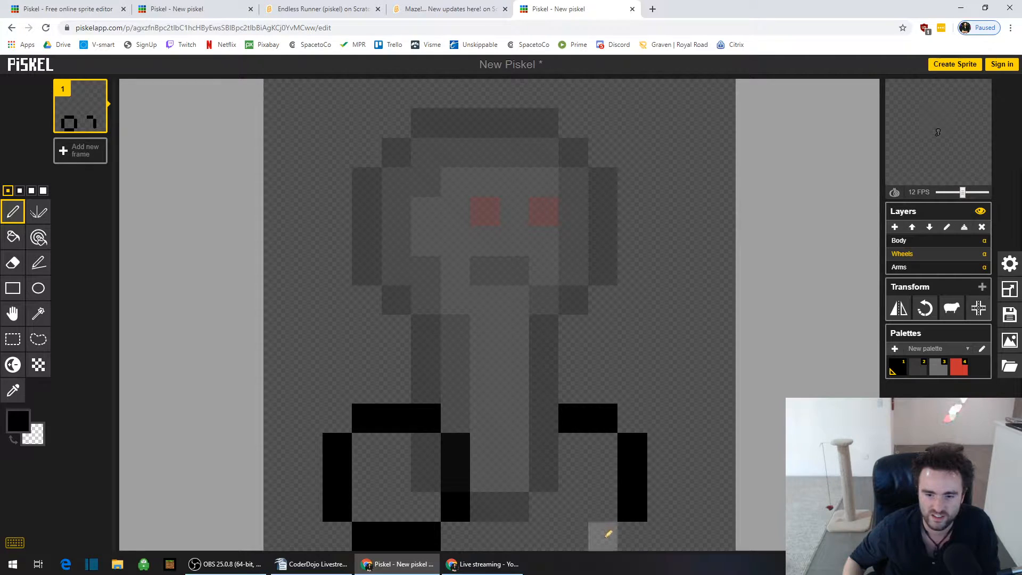
left_click_drag(605, 534, 563, 531)
left_click(537, 528)
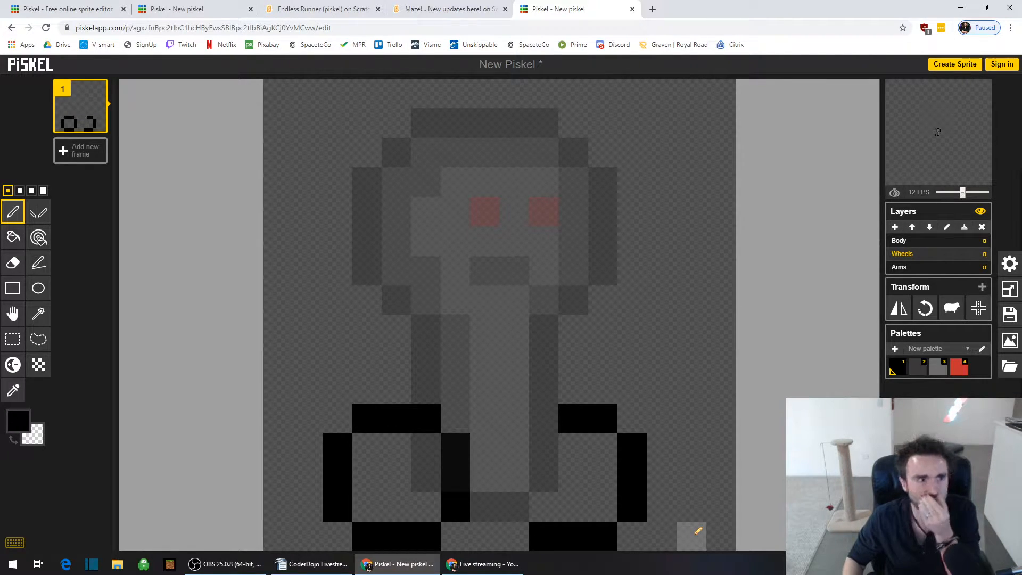
left_click(913, 243)
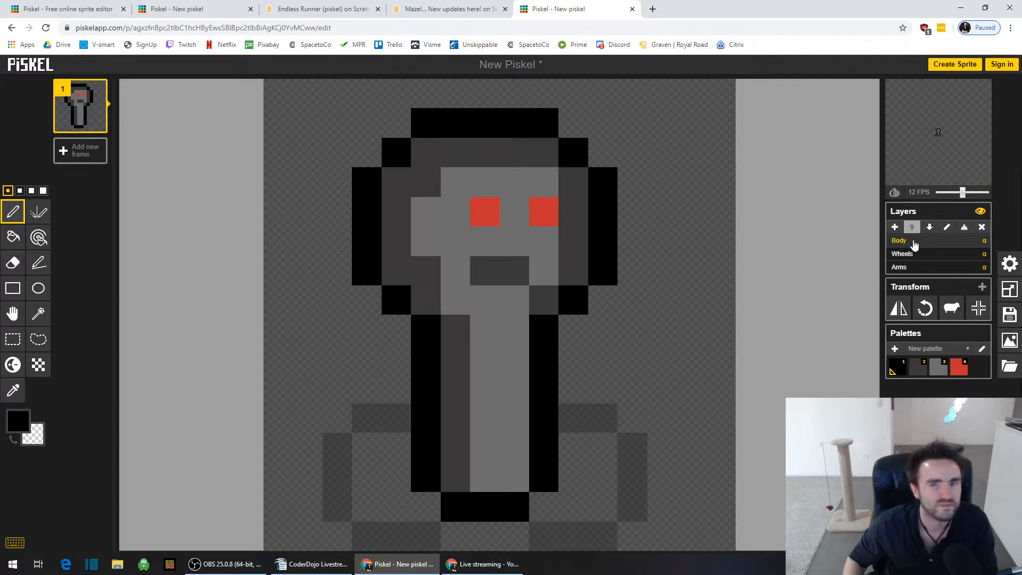
left_click(913, 255)
left_click(914, 241)
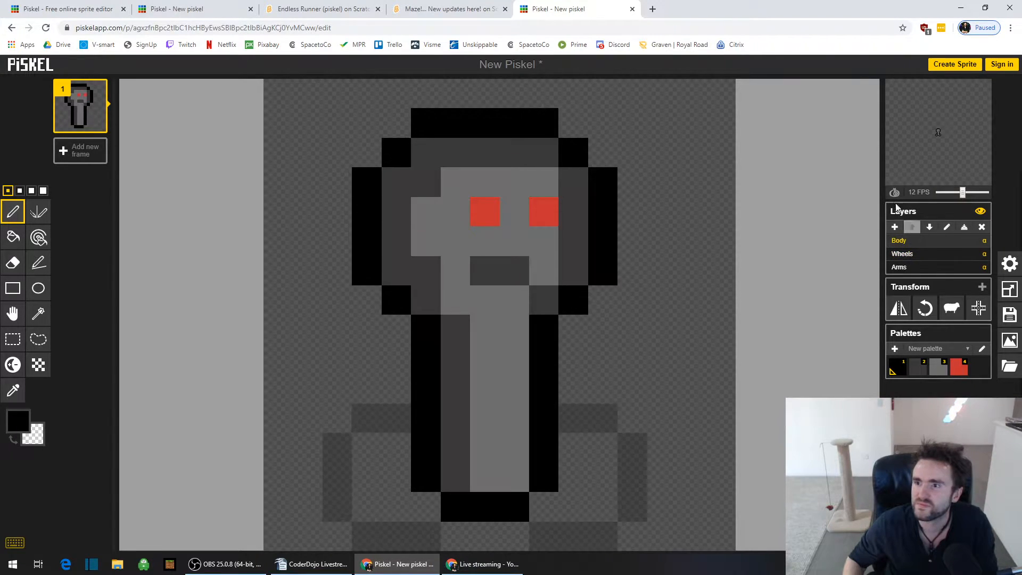
left_click(895, 194)
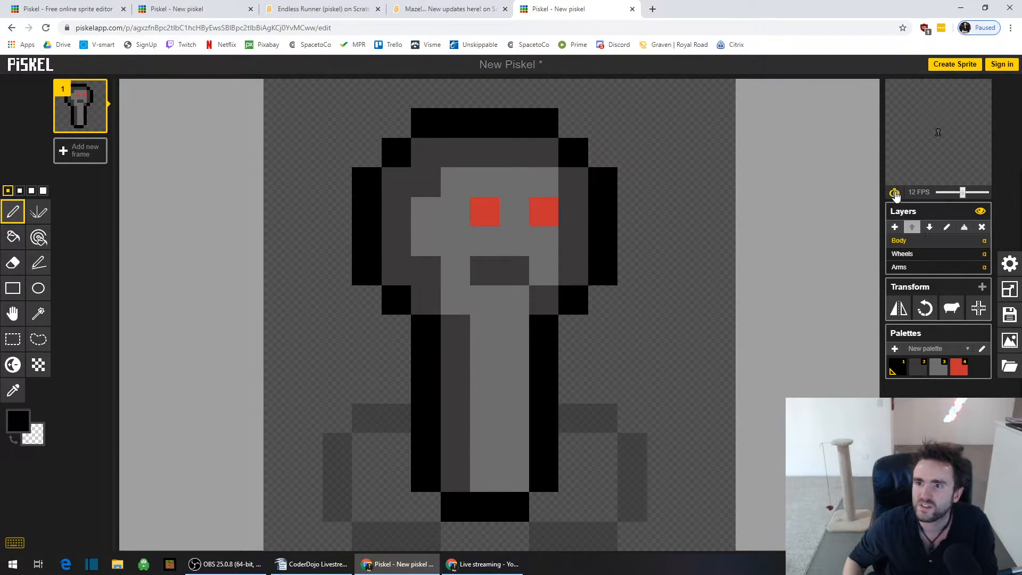
- Close the right wheel's outline with its missing top pixel and black inner side on the Wheels layer, and enlarge the preview to 12x
left_click(909, 255)
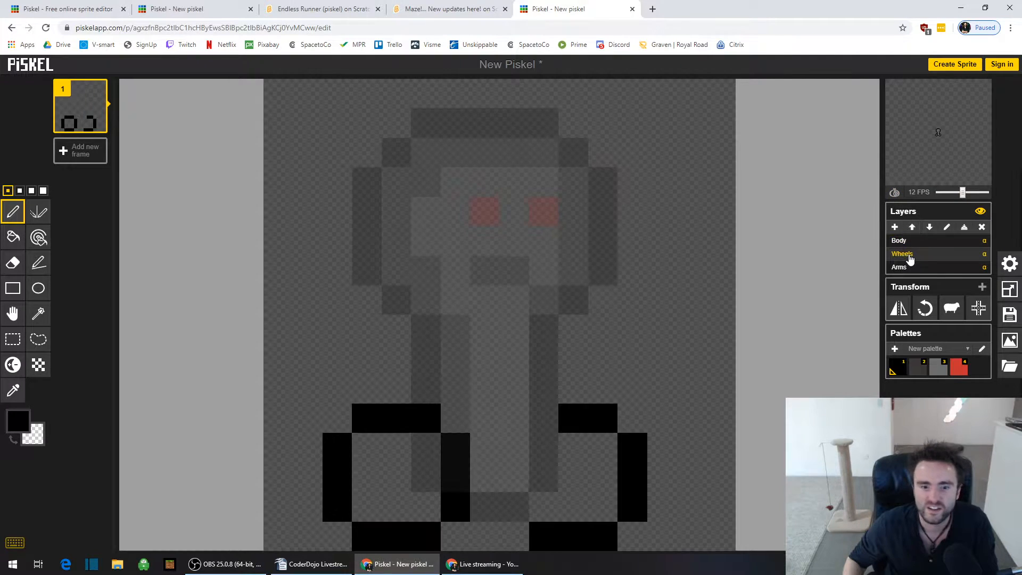
left_click(539, 424)
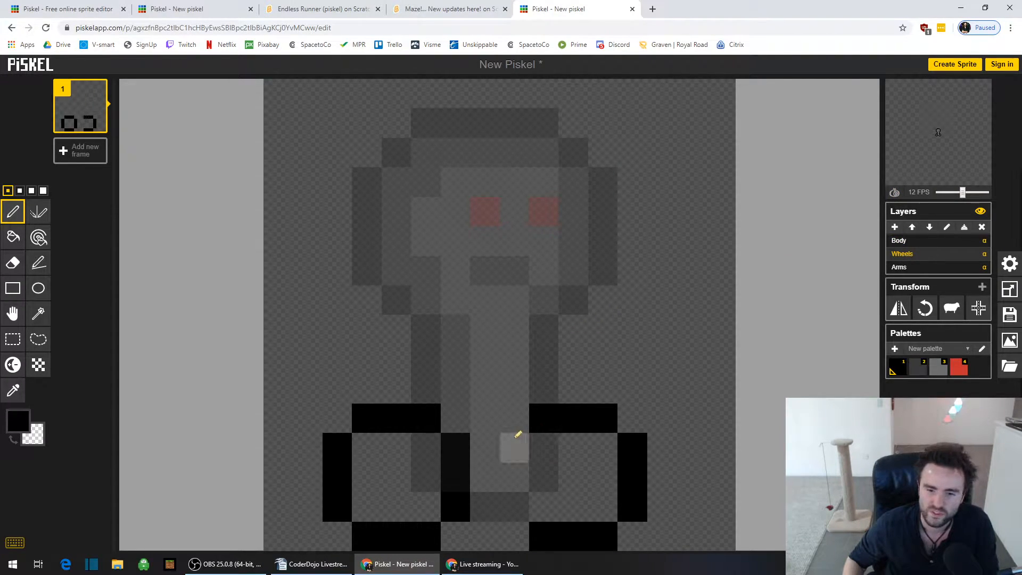
left_click_drag(520, 434, 515, 518)
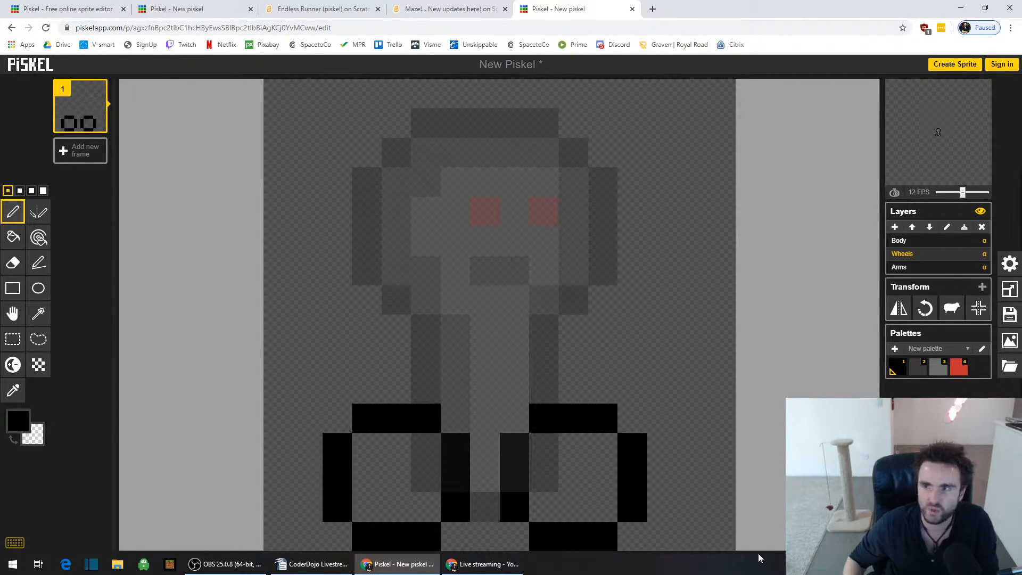
mouse_move(918, 104)
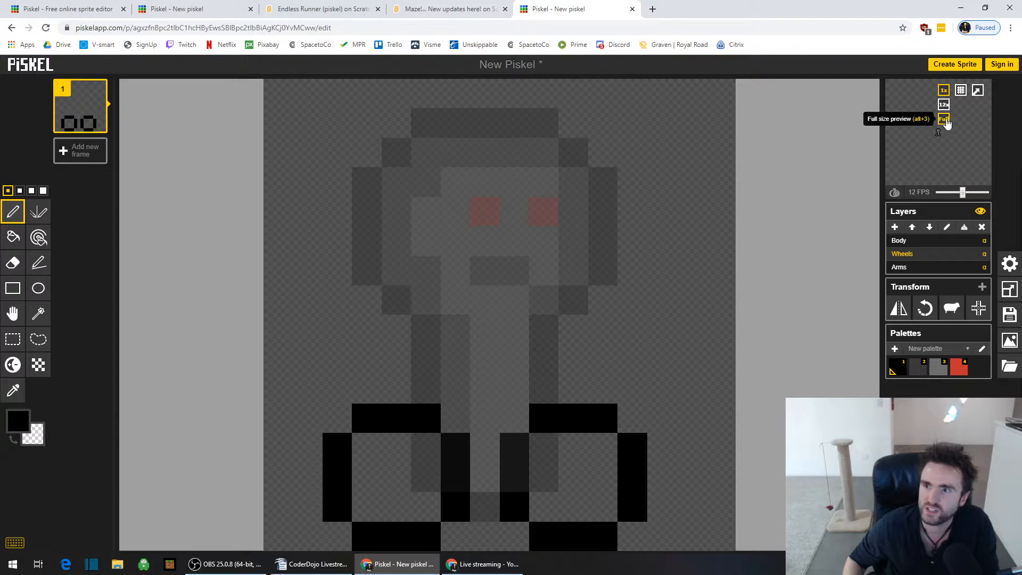
left_click(945, 106)
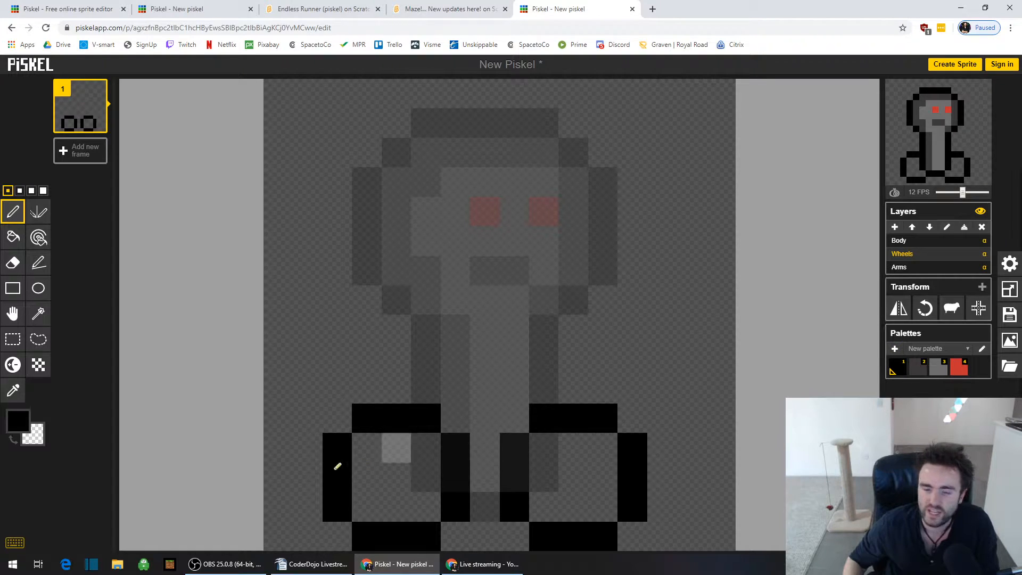
- Fill the inside of both wheels with dark grey and restore the left wheel's inner edge in black
left_click(911, 373)
mouse_move(376, 440)
left_mouse_down()
mouse_move(376, 509)
mouse_move(421, 510)
mouse_move(441, 480)
mouse_move(423, 448)
mouse_move(390, 458)
mouse_move(404, 486)
left_mouse_up()
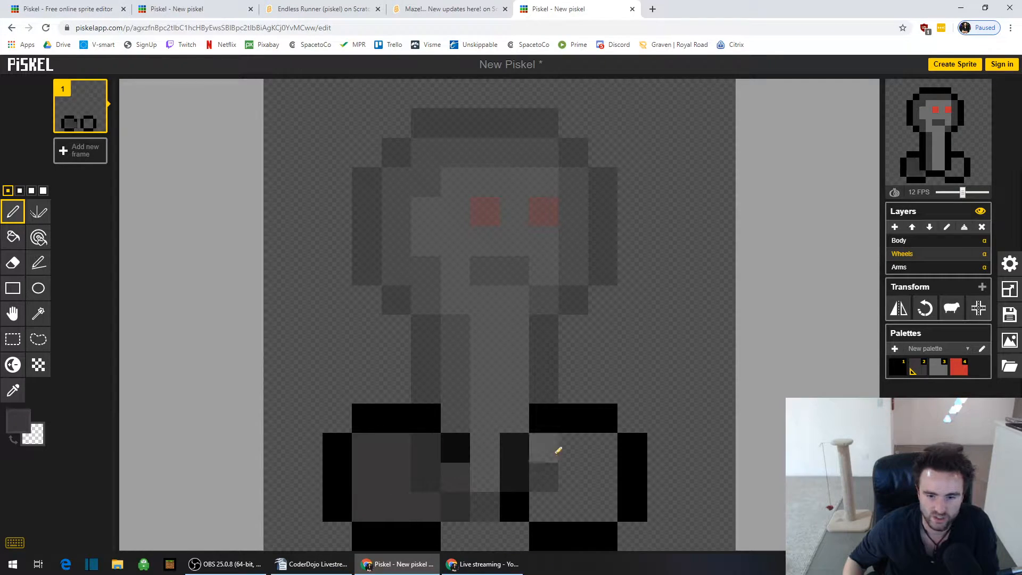
mouse_move(558, 440)
left_mouse_down()
mouse_move(550, 500)
mouse_move(607, 496)
mouse_move(599, 469)
mouse_move(573, 452)
left_mouse_up()
left_click(573, 477)
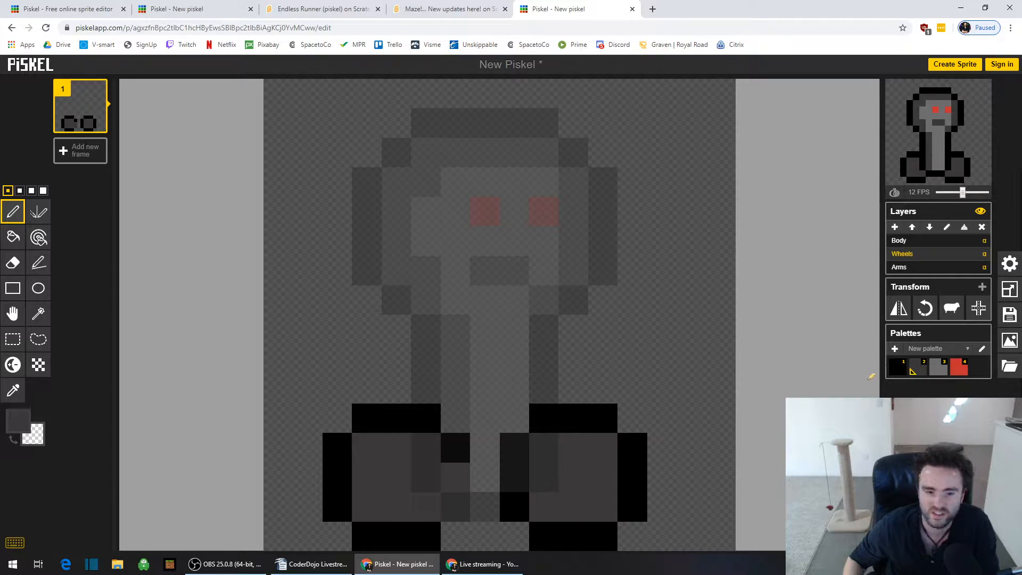
left_click(903, 370)
left_click_drag(468, 445, 455, 505)
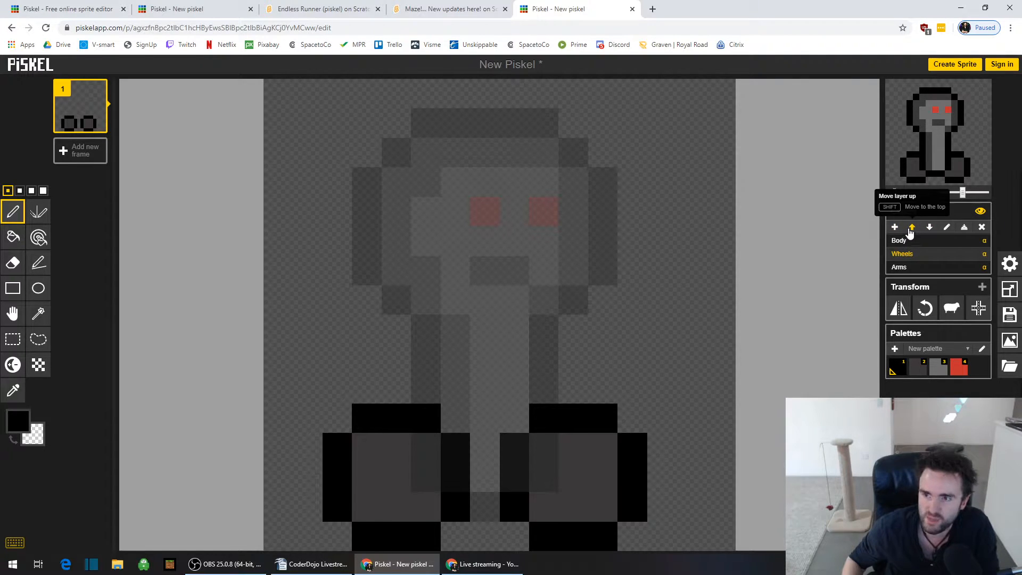
- Move the Wheels layer above the Body layer
left_click(912, 229)
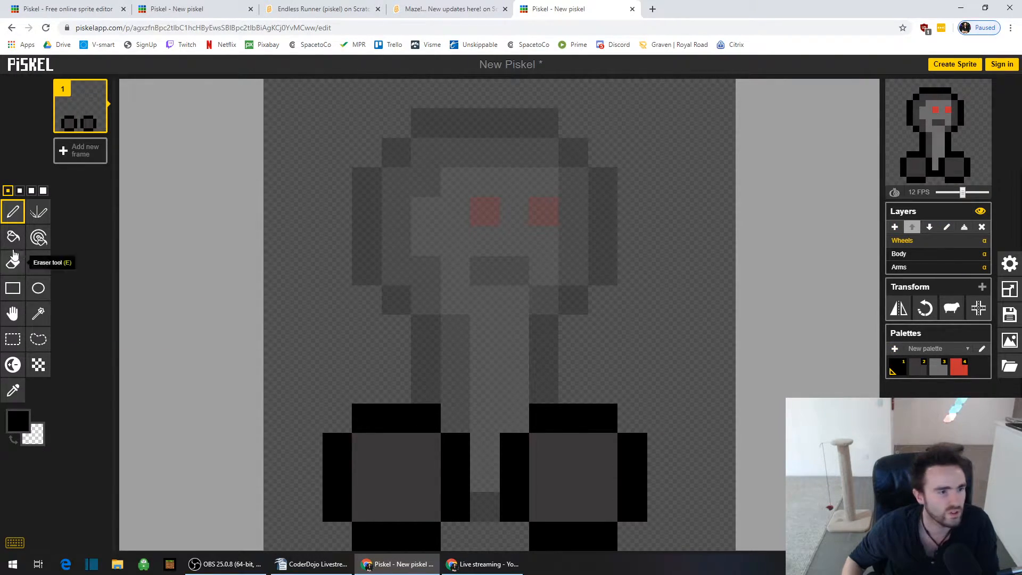
- Erase both wheels' top edges and outer sides, plus the outermost pixels of their bottom edges and of their top grey rows
mouse_move(906, 169)
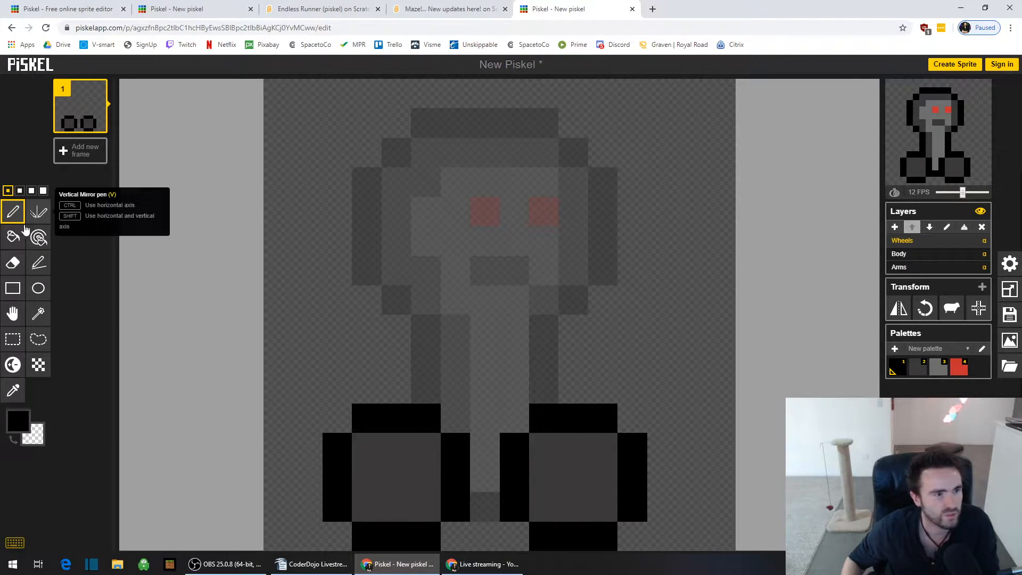
left_click(13, 262)
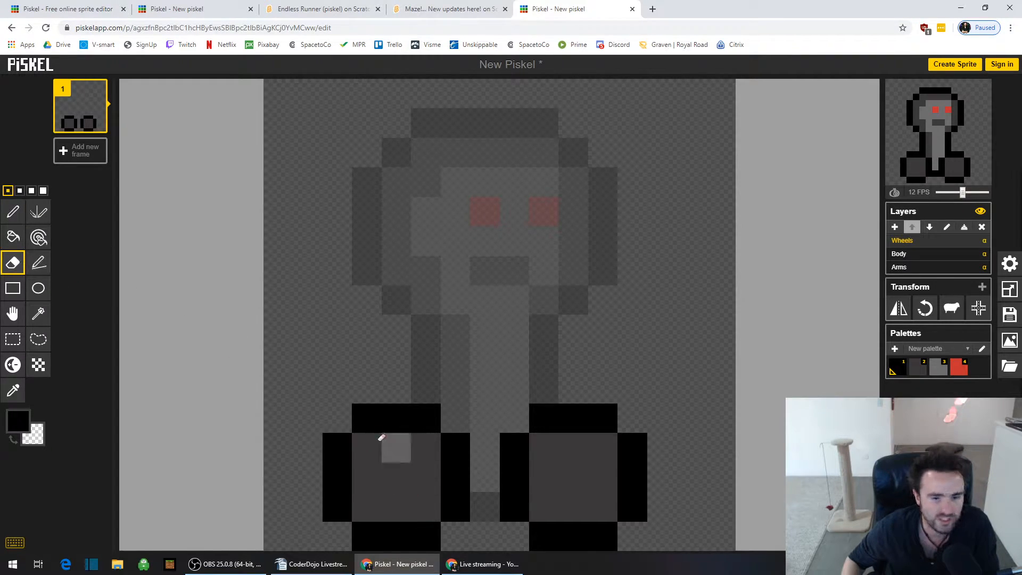
mouse_move(336, 413)
left_mouse_down()
mouse_move(456, 417)
mouse_move(456, 446)
left_mouse_up()
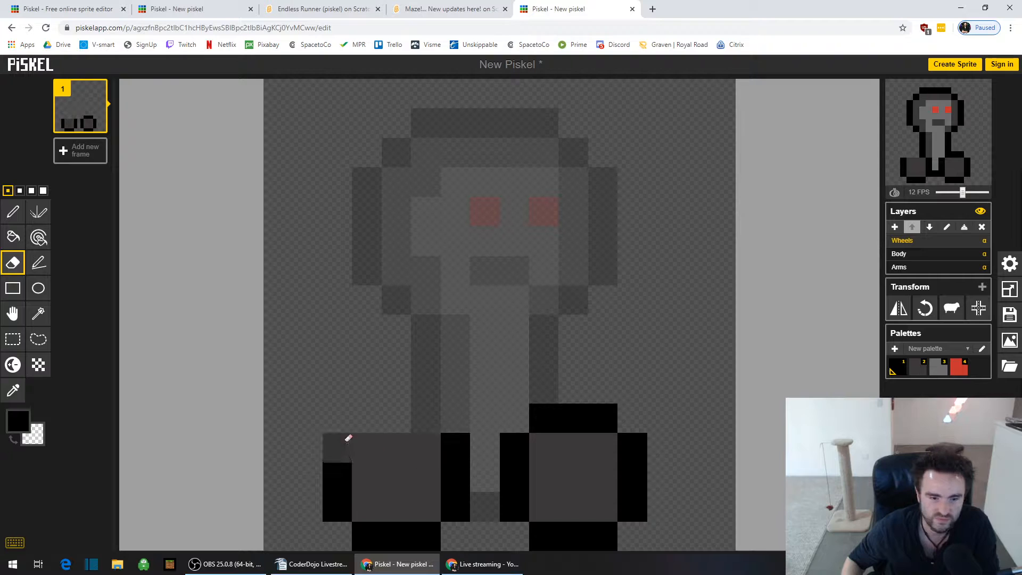
left_click_drag(341, 442, 347, 511)
left_click(367, 535)
left_click(366, 444)
mouse_move(540, 410)
left_mouse_down()
mouse_move(633, 417)
mouse_move(639, 504)
mouse_move(609, 529)
left_mouse_up()
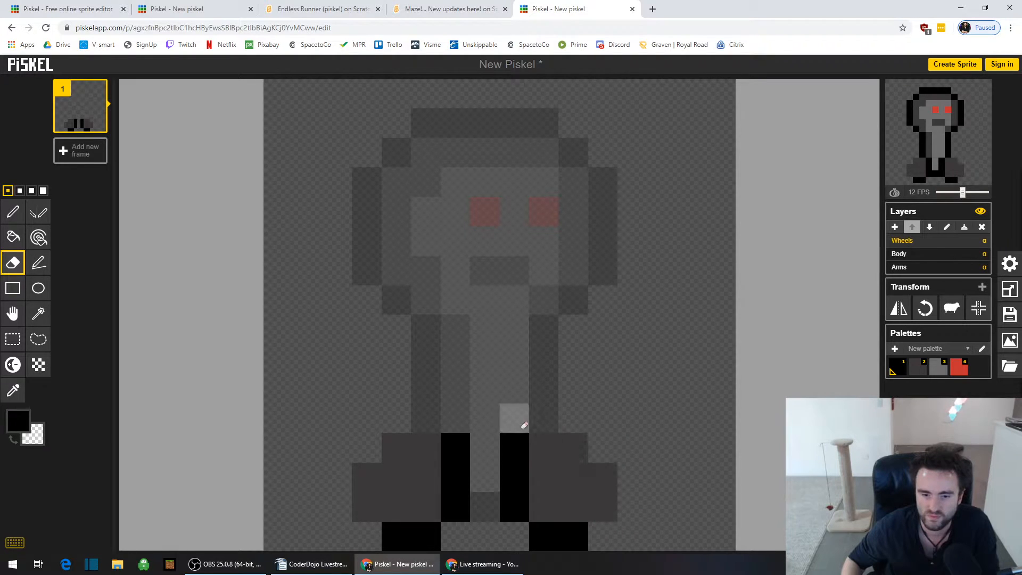
- Erase the top pixel of each wheel's black inner side, and outline both wheels' top edges and outer sides in black
left_click(512, 442)
left_click(464, 442)
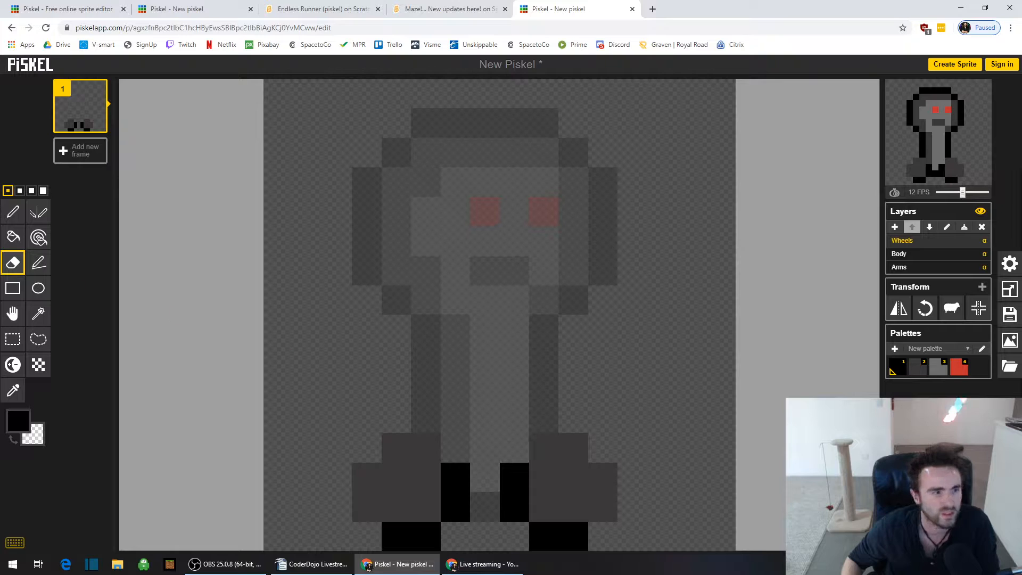
left_click(13, 211)
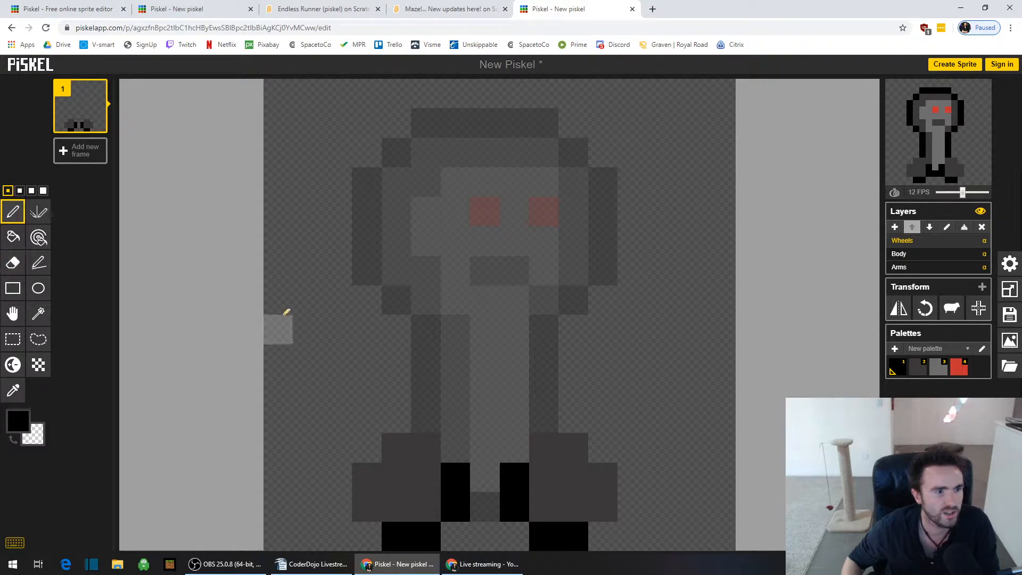
left_click(425, 448)
mouse_move(426, 448)
left_mouse_down()
mouse_move(366, 473)
mouse_move(365, 495)
left_mouse_up()
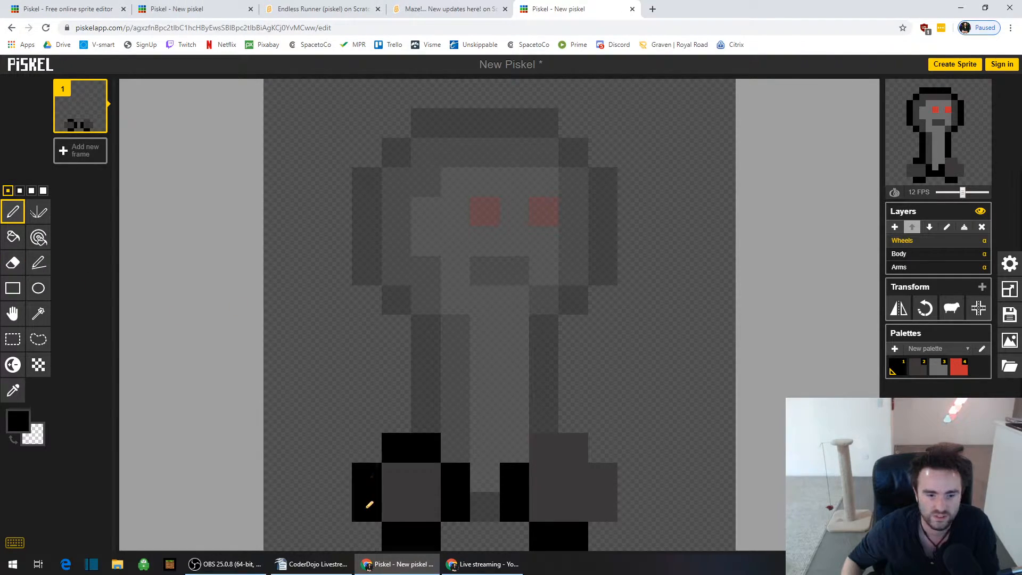
left_click(543, 447)
left_click(574, 447)
left_click(602, 476)
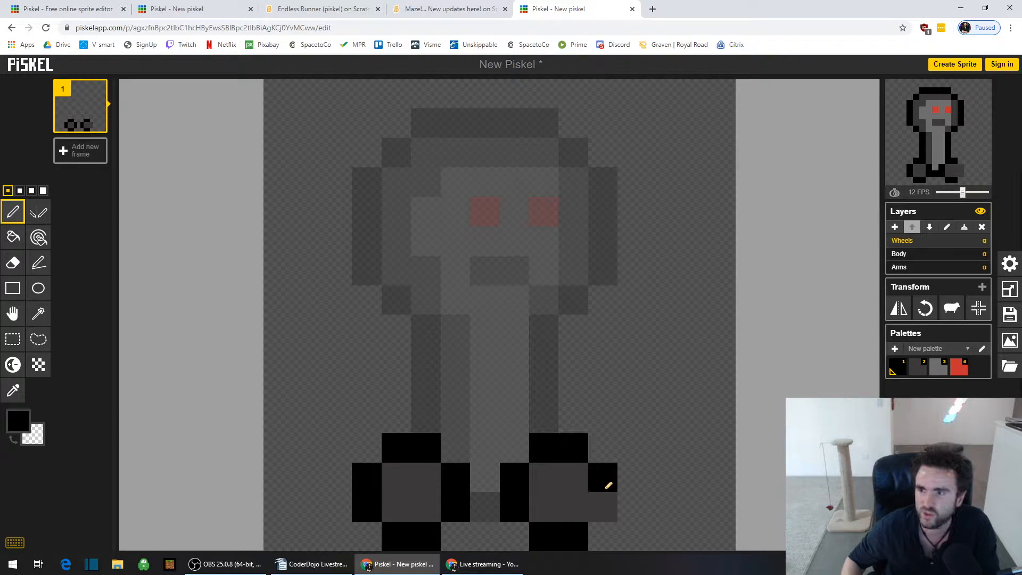
left_click(603, 505)
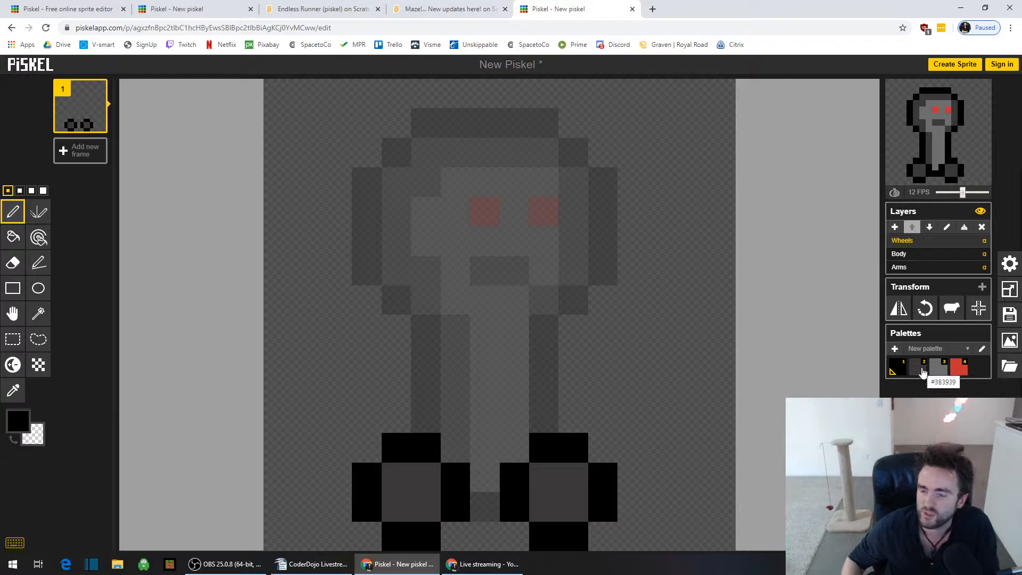
- Add one lighter grey highlight pixel to the upper-right corner of each wheel's grey centre
left_click(923, 372)
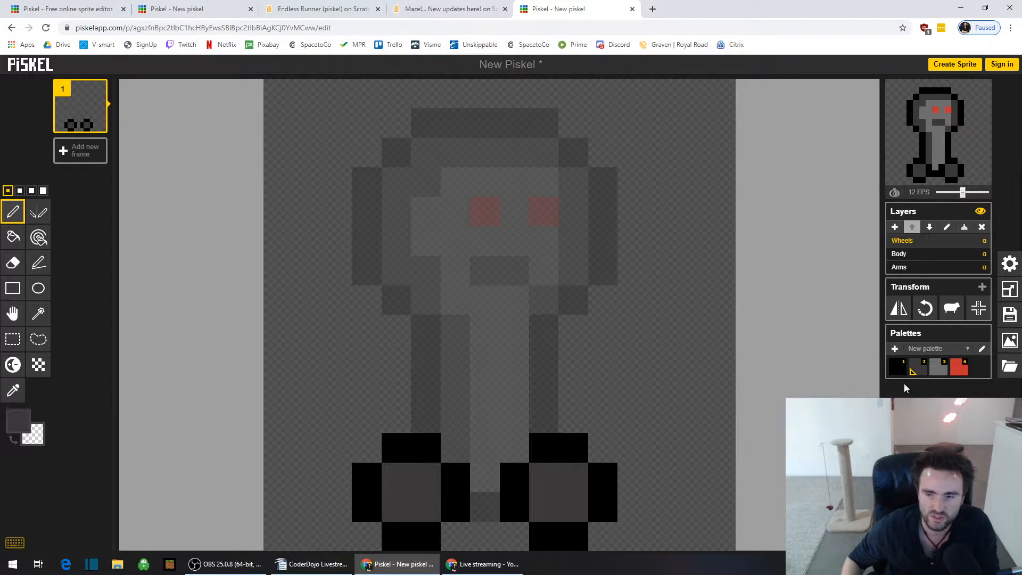
left_click(938, 373)
left_click(426, 476)
left_click(573, 477)
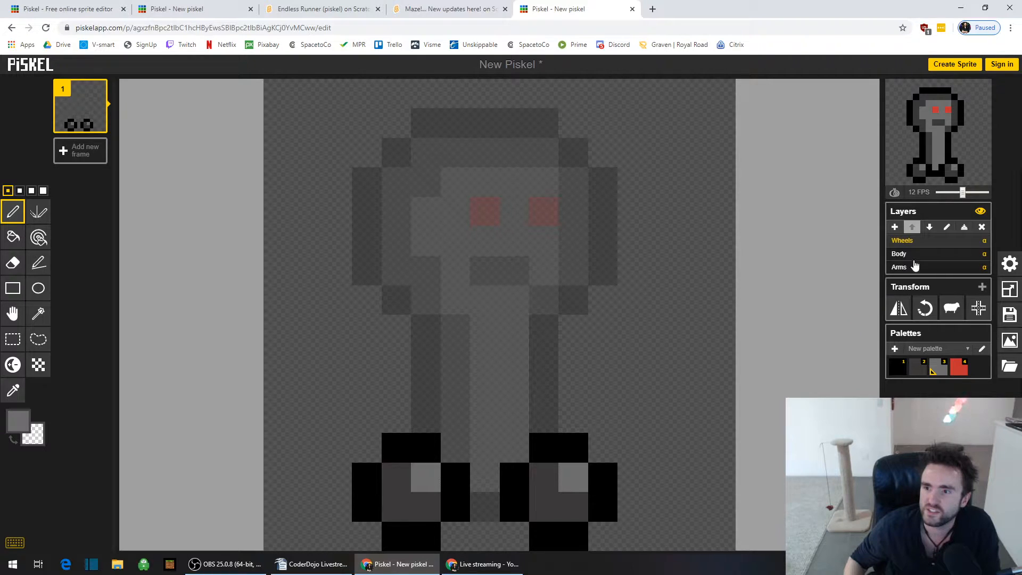
- Make the Arms layer active with black as the drawing colour
left_click(910, 268)
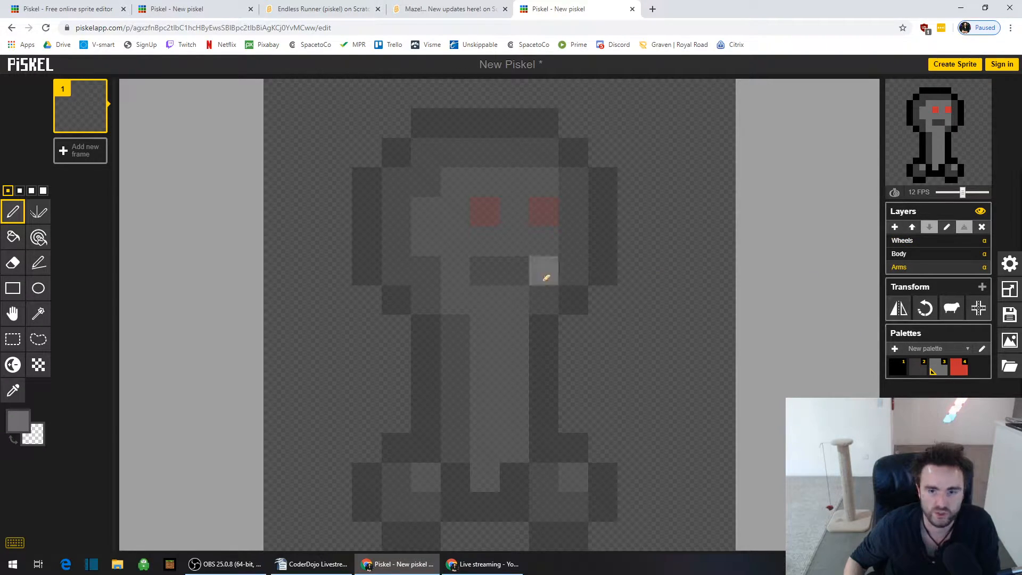
left_click(898, 368)
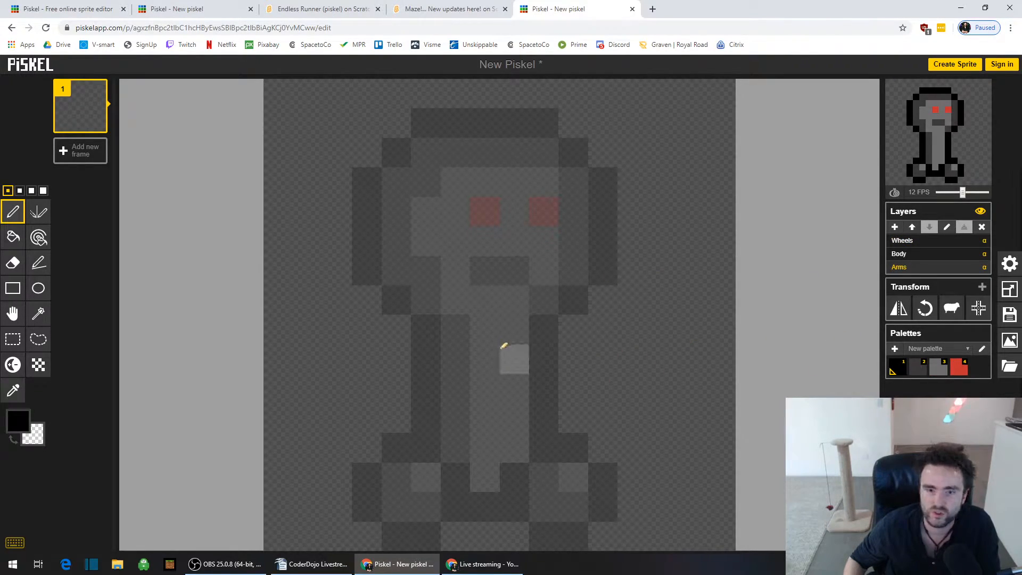
mouse_move(493, 349)
left_mouse_down()
mouse_move(537, 337)
mouse_move(619, 285)
mouse_move(633, 298)
left_mouse_up()
right_click(485, 360)
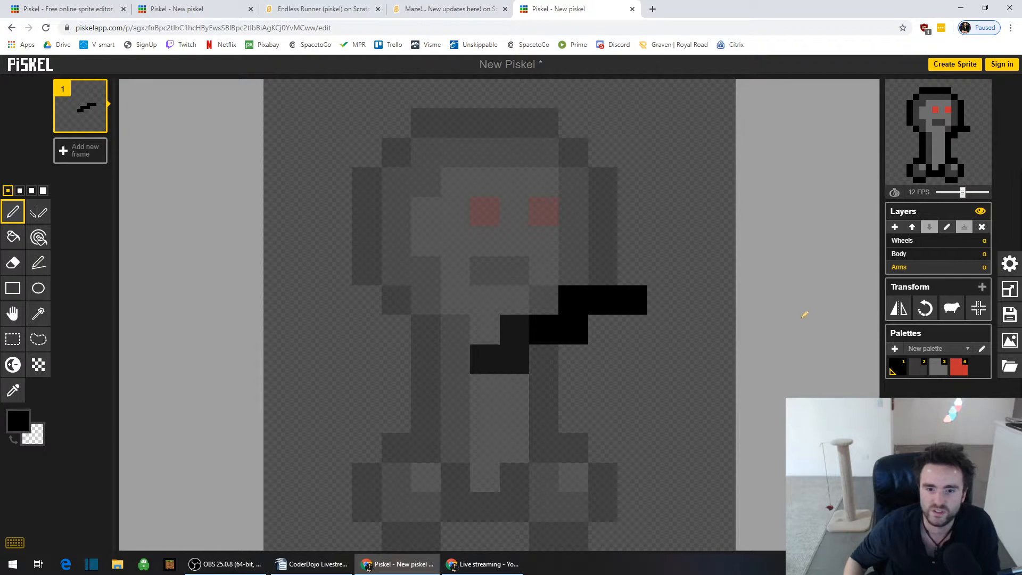
key("ctrl+z")
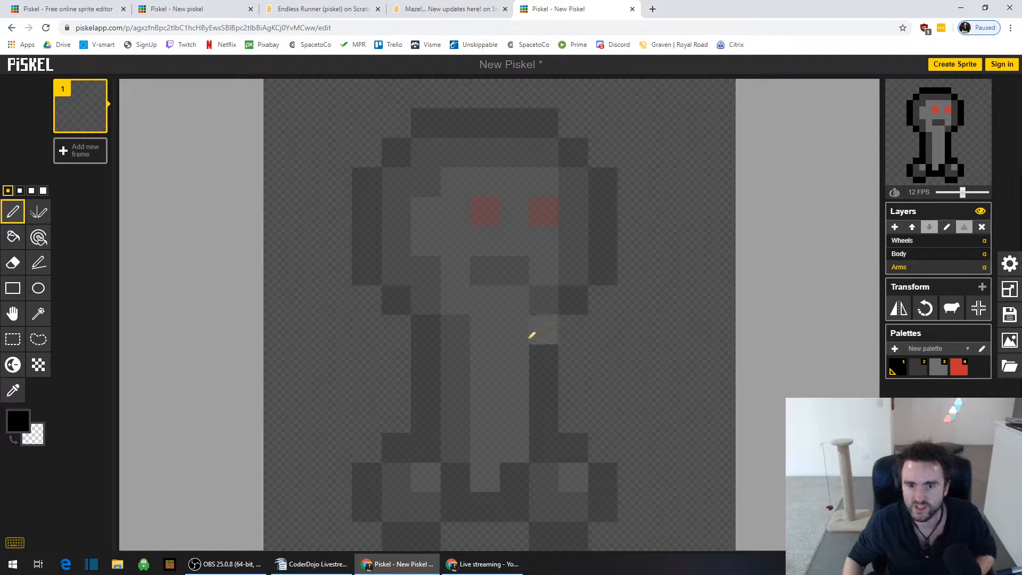
- Draw a black arm across the lower body and a three-pixel diagonal arm rising beside it, and move the Arms layer above Body
left_click(487, 361)
left_click(513, 387)
left_click_drag(568, 384, 604, 388)
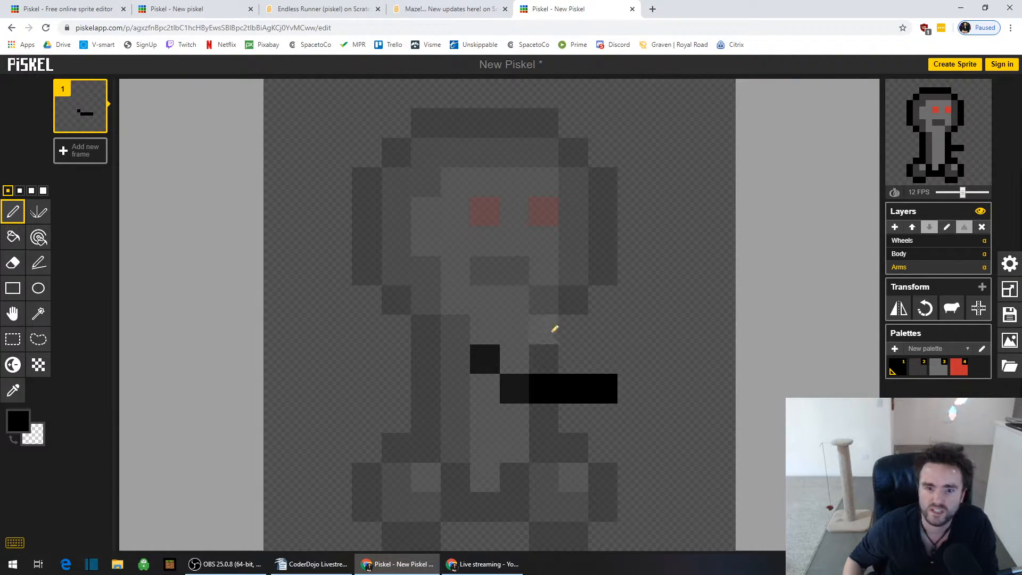
left_click_drag(567, 321, 632, 271)
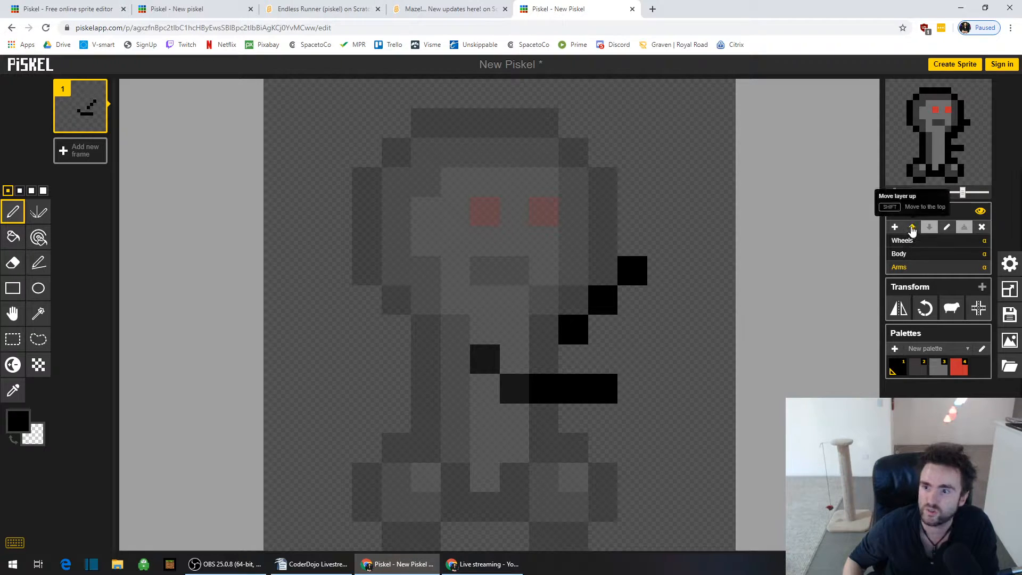
left_click(912, 228)
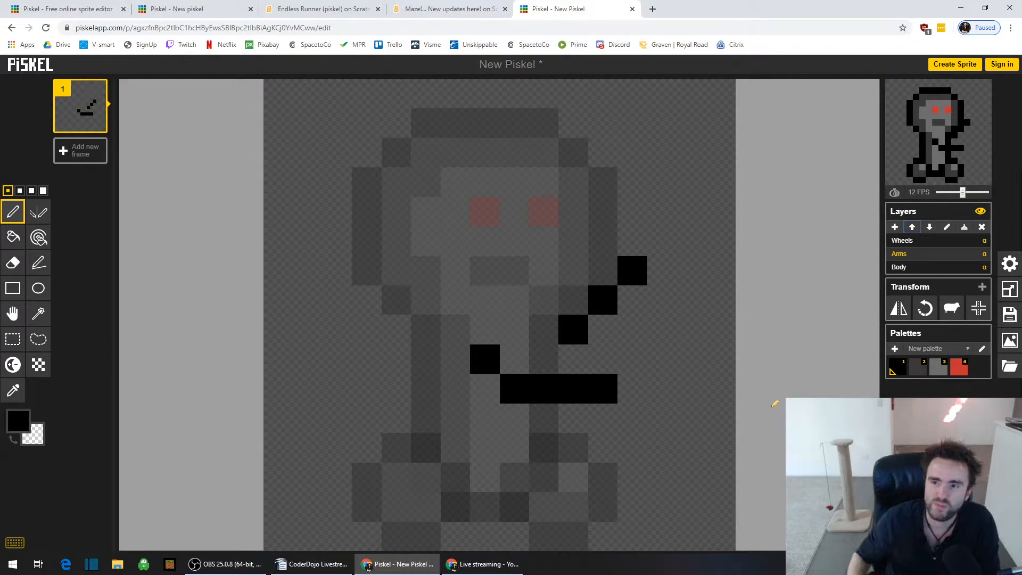
- Examine the Wheels, Arms and Body layers in turn, ending on the Body layer
left_click(911, 240)
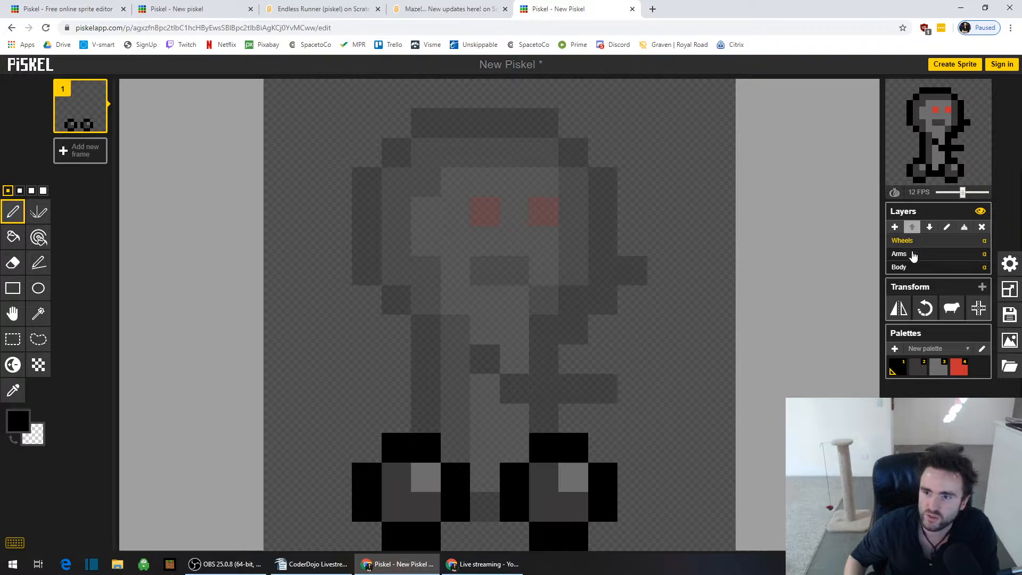
left_click(912, 254)
left_click(908, 269)
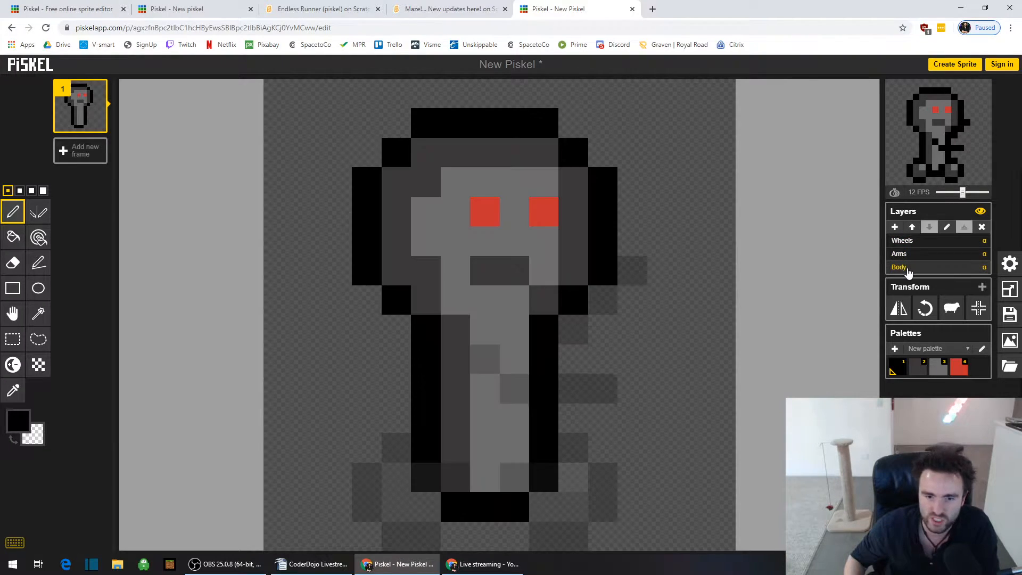
left_click(910, 254)
left_click(910, 241)
left_click(911, 254)
left_click(911, 267)
left_click(913, 255)
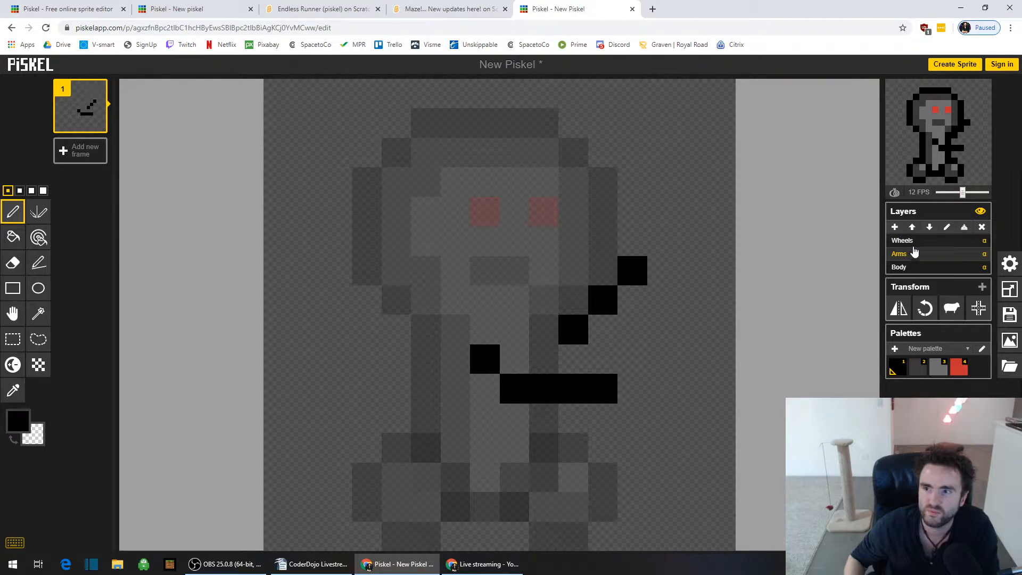
left_click(917, 243)
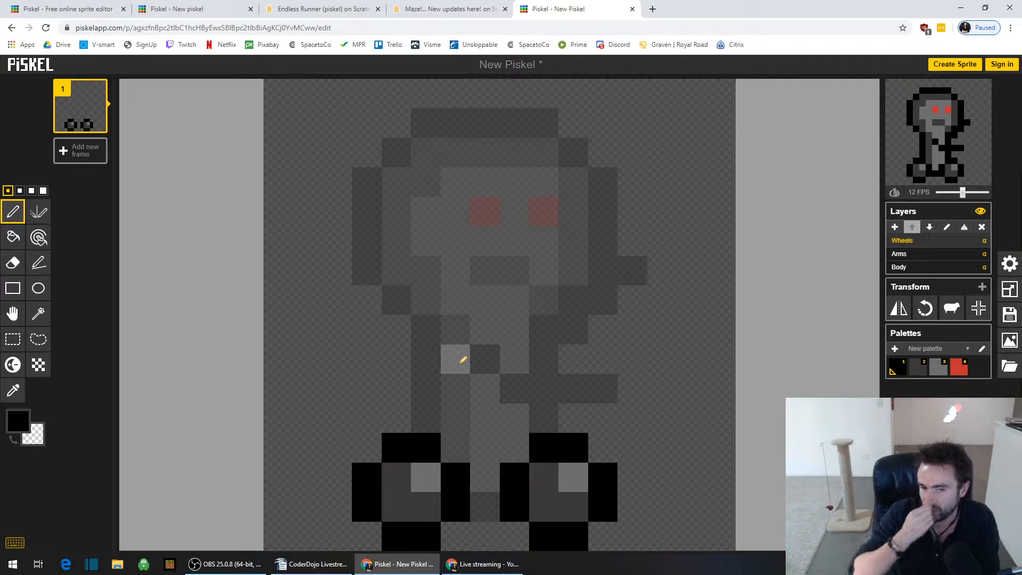
left_click(910, 254)
left_click(915, 268)
left_click(916, 256)
left_click(917, 244)
left_click(915, 257)
left_click(916, 267)
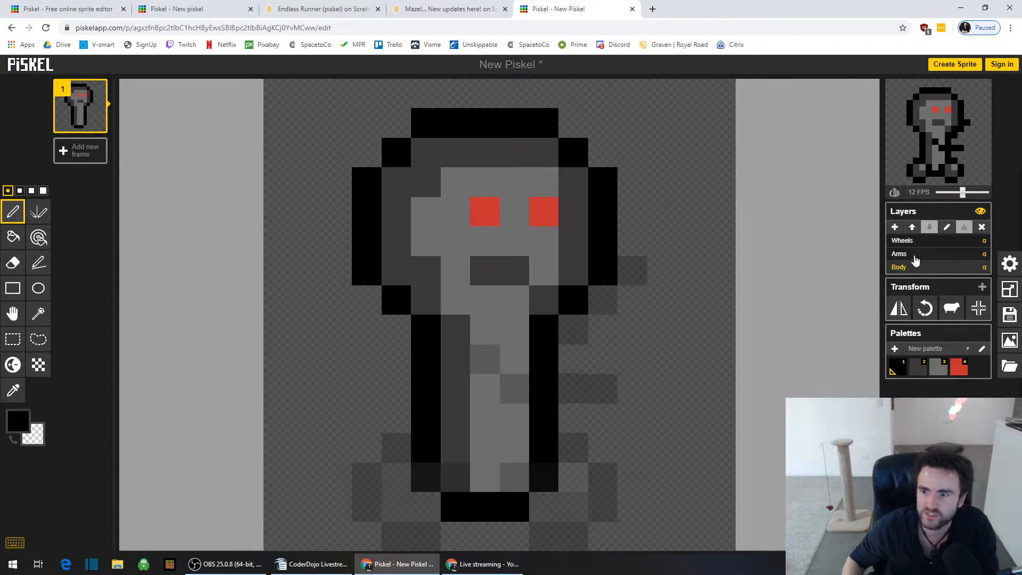
left_click(915, 255)
left_click(916, 242)
left_click(917, 256)
left_click(915, 267)
left_click(916, 254)
left_click(917, 243)
left_click(915, 254)
left_click(916, 268)
left_click(916, 254)
left_click(916, 243)
left_click(916, 255)
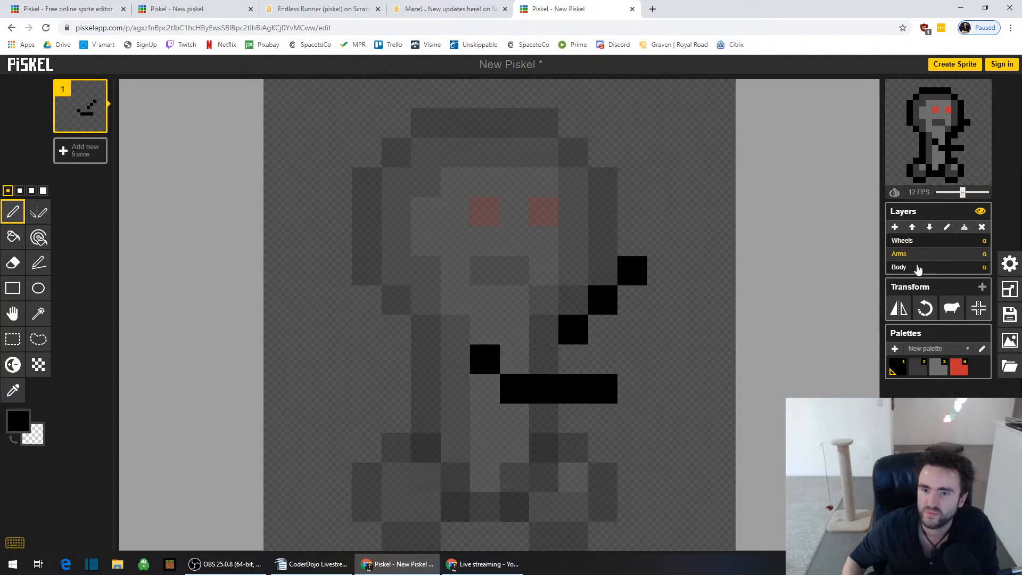
left_click(917, 267)
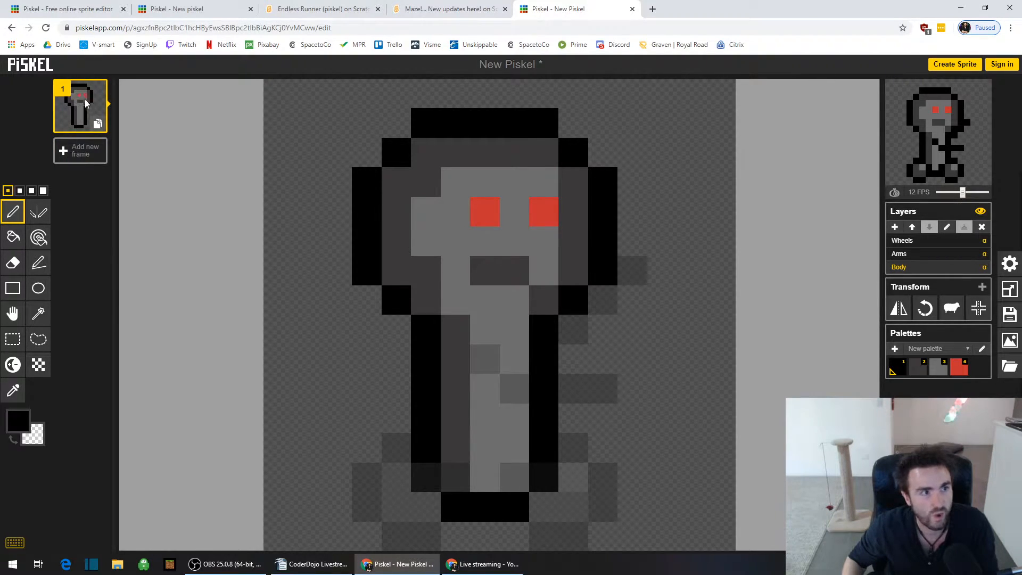
- Add a blank frame, duplicate frame 1 three times, and delete the blank frame
left_click(64, 151)
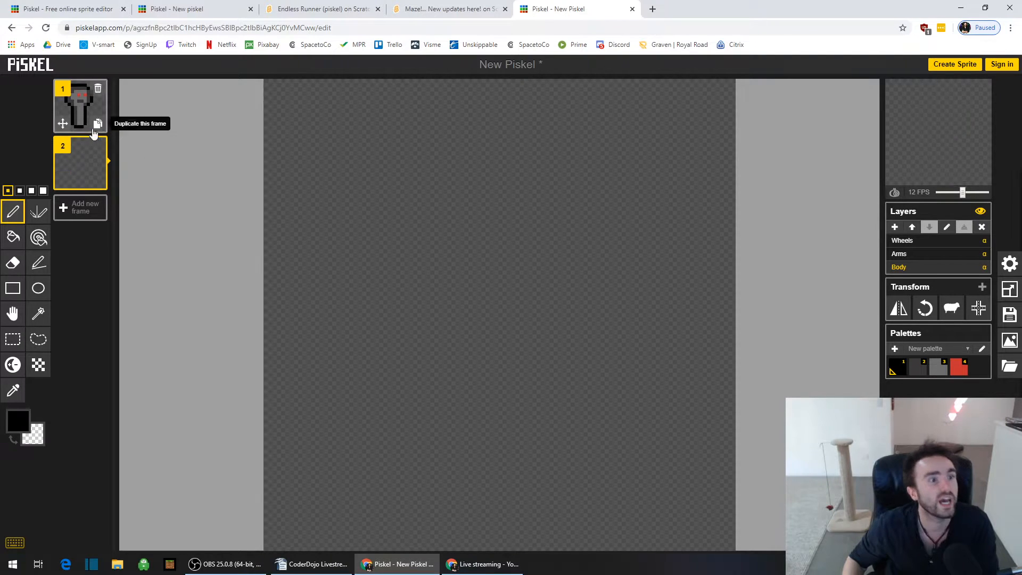
left_click(97, 126)
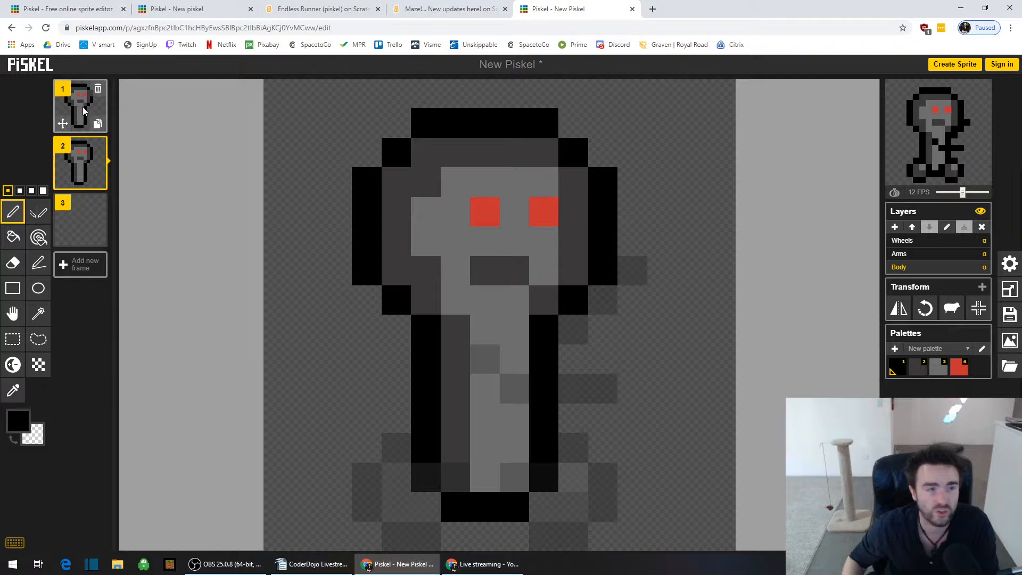
left_click(101, 128)
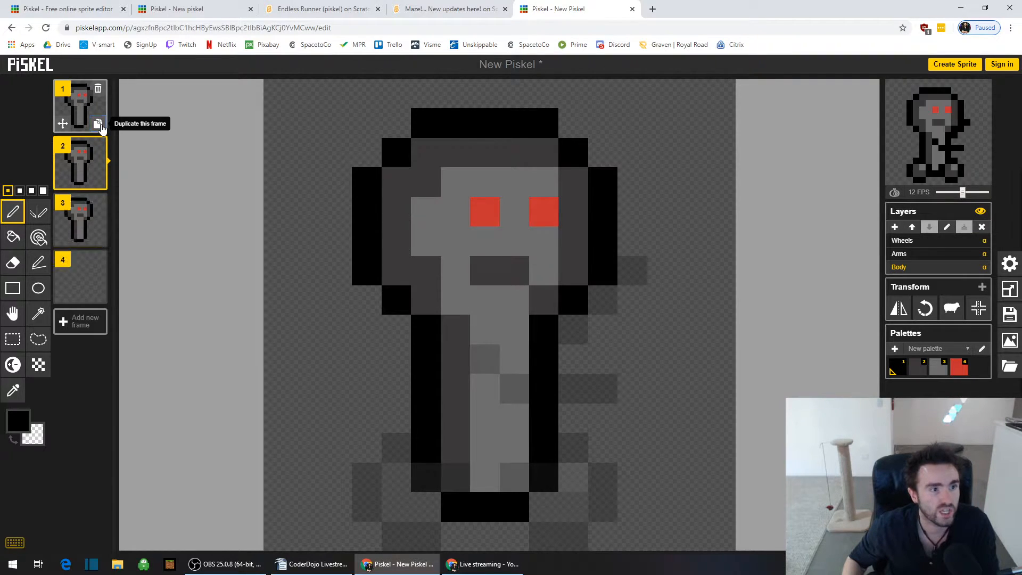
left_click(101, 128)
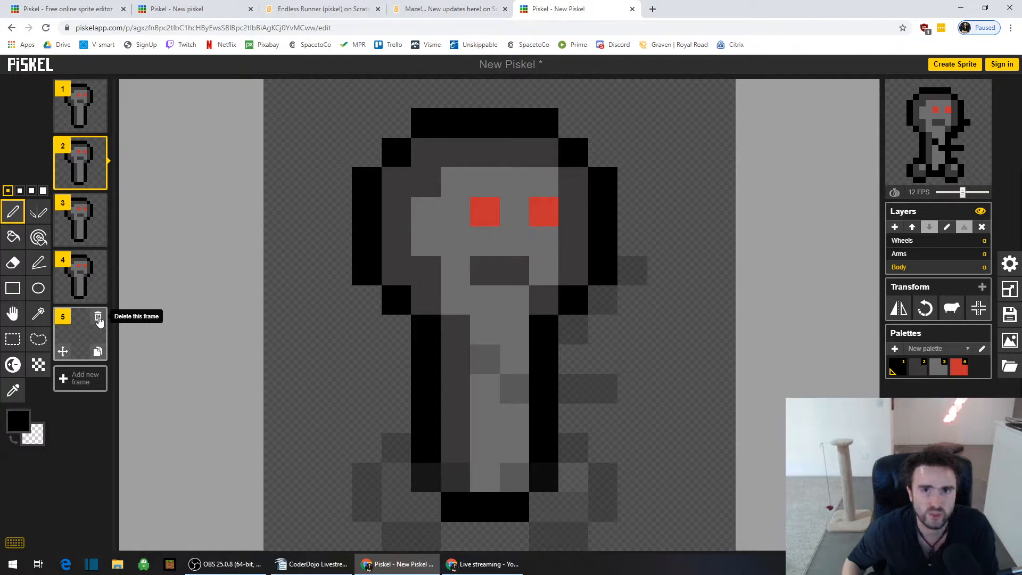
left_click(98, 318)
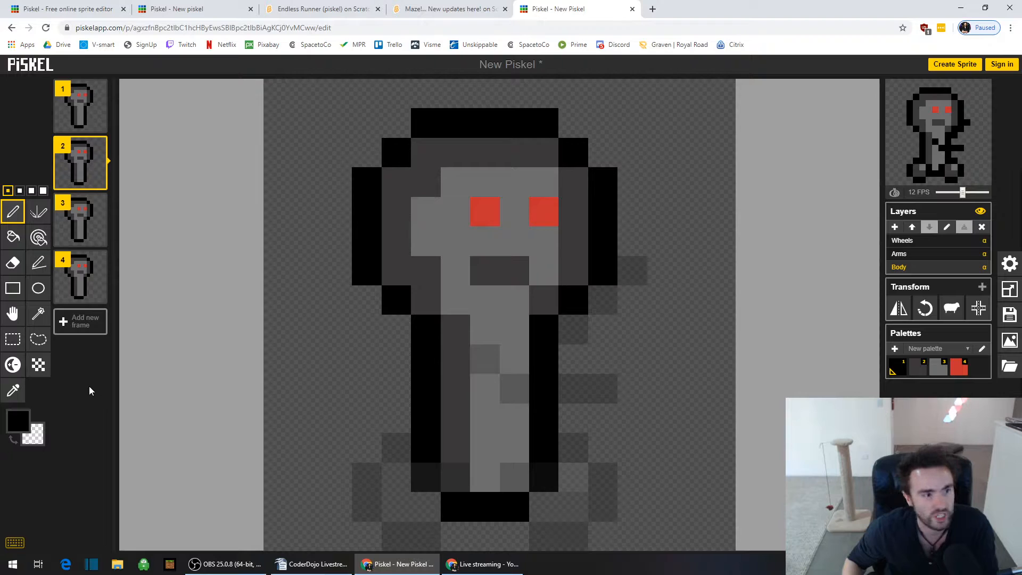
- Look through frames 1 to 4 to compare the duplicates
mouse_move(91, 278)
left_click(75, 219)
left_click(80, 106)
left_click(82, 168)
left_click(80, 218)
left_click(79, 275)
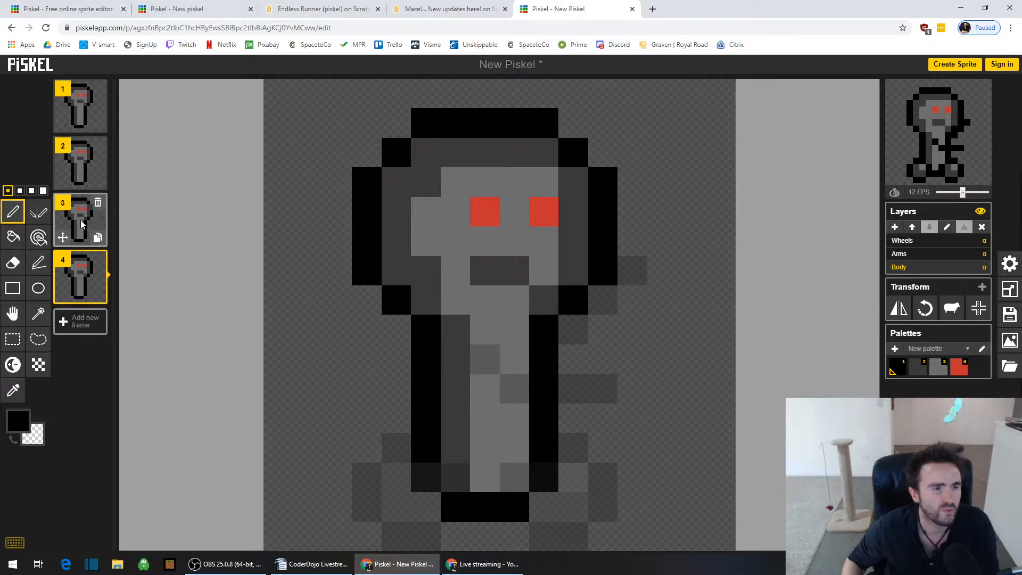
- Shift the whole Body layer drawing up by one pixel in frame 2
left_click(84, 165)
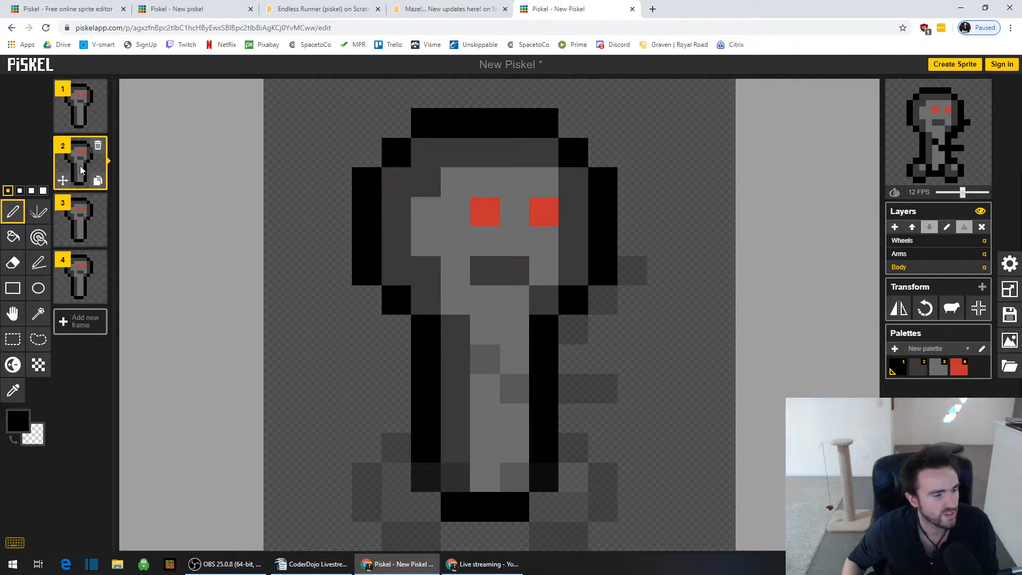
left_click(12, 345)
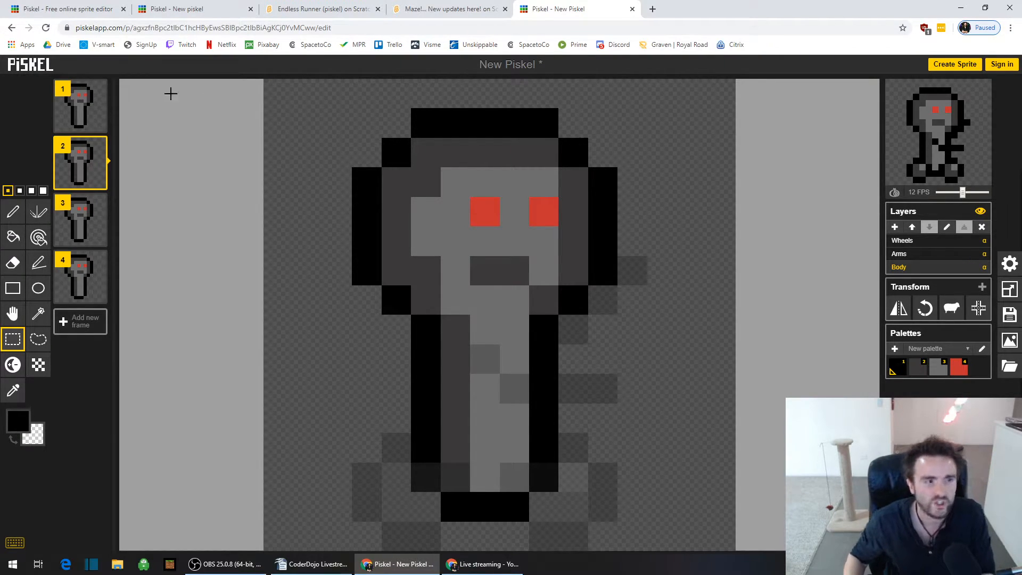
mouse_move(85, 276)
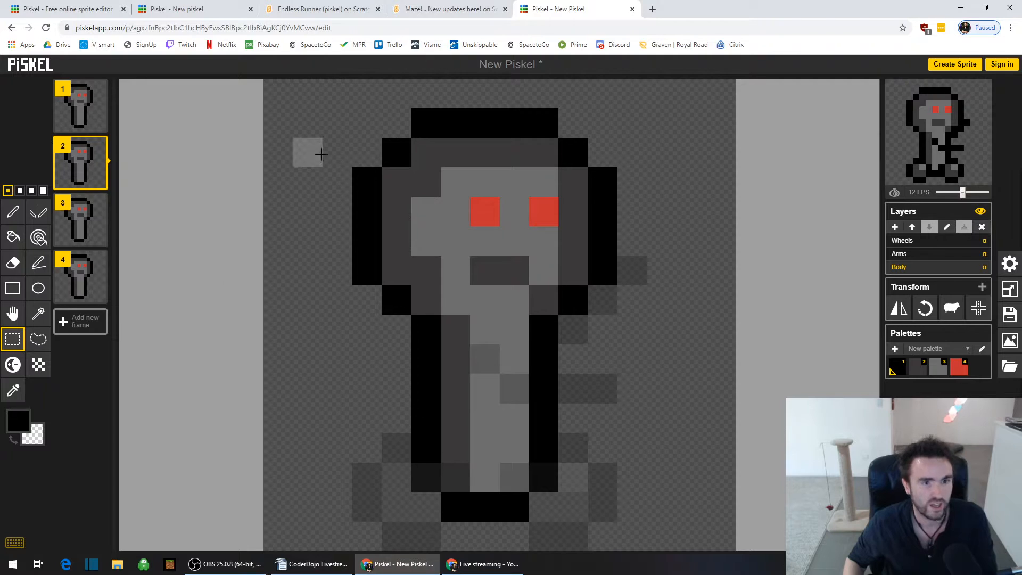
left_click_drag(282, 90, 712, 534)
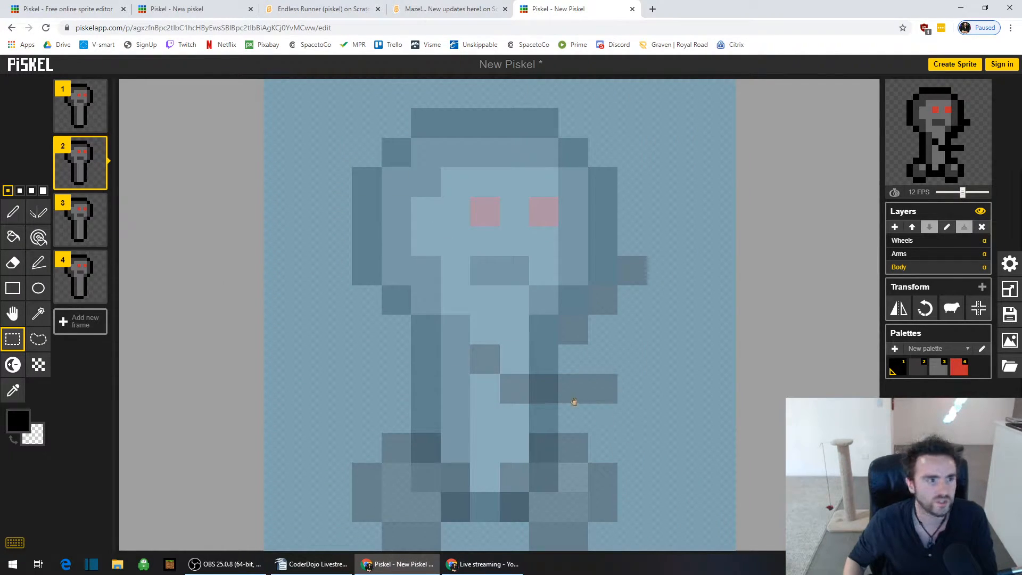
mouse_move(75, 165)
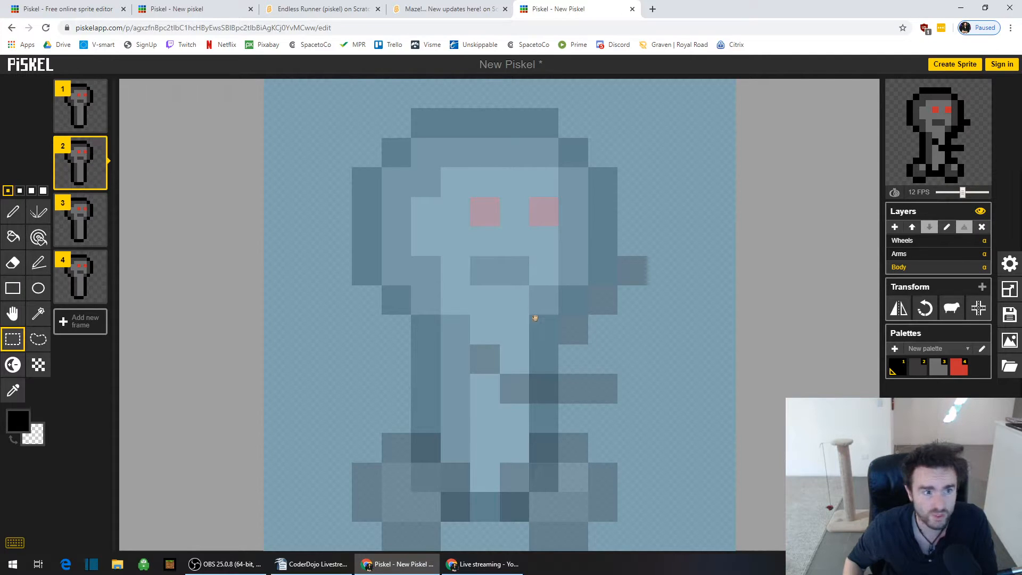
left_click(14, 316)
left_click_drag(492, 372, 476, 324)
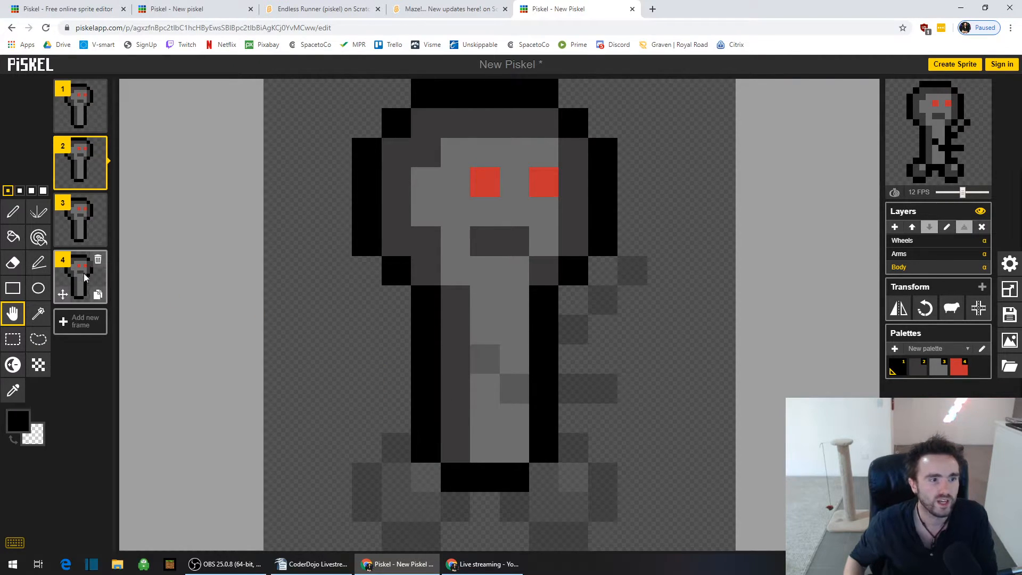
- Shift the whole Body layer drawing up by one pixel in frame 4
left_click(80, 278)
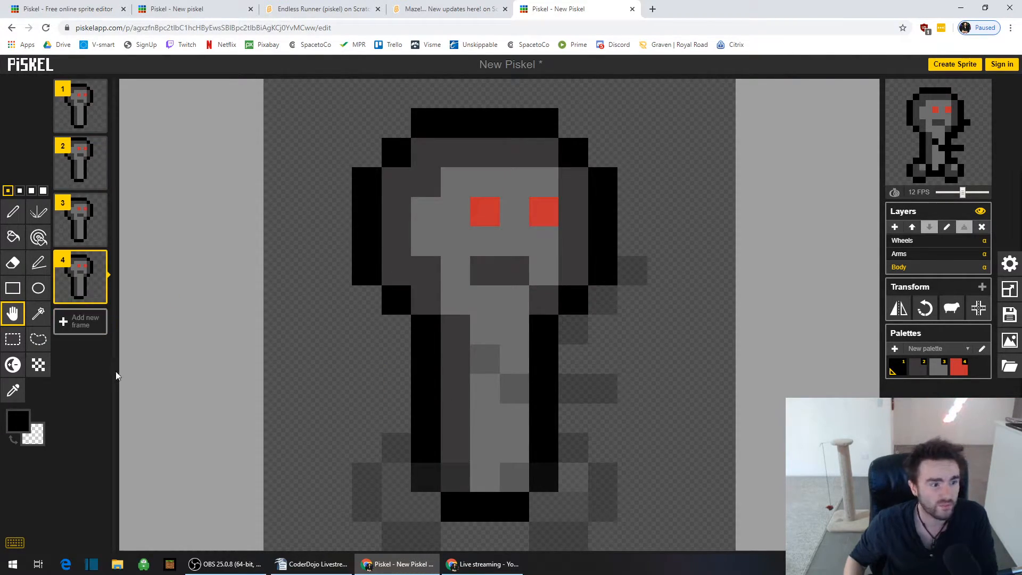
left_click(14, 345)
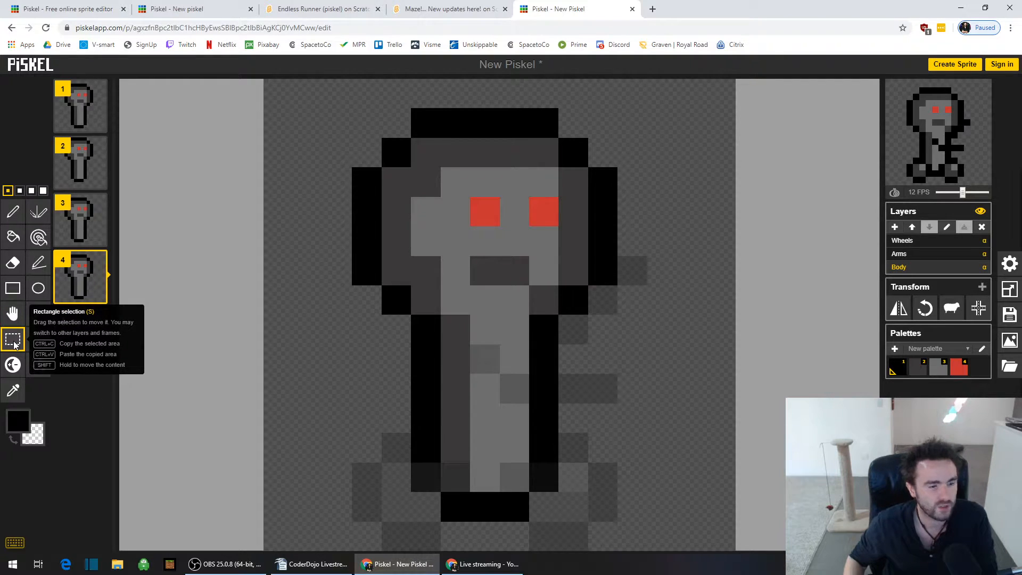
mouse_move(99, 284)
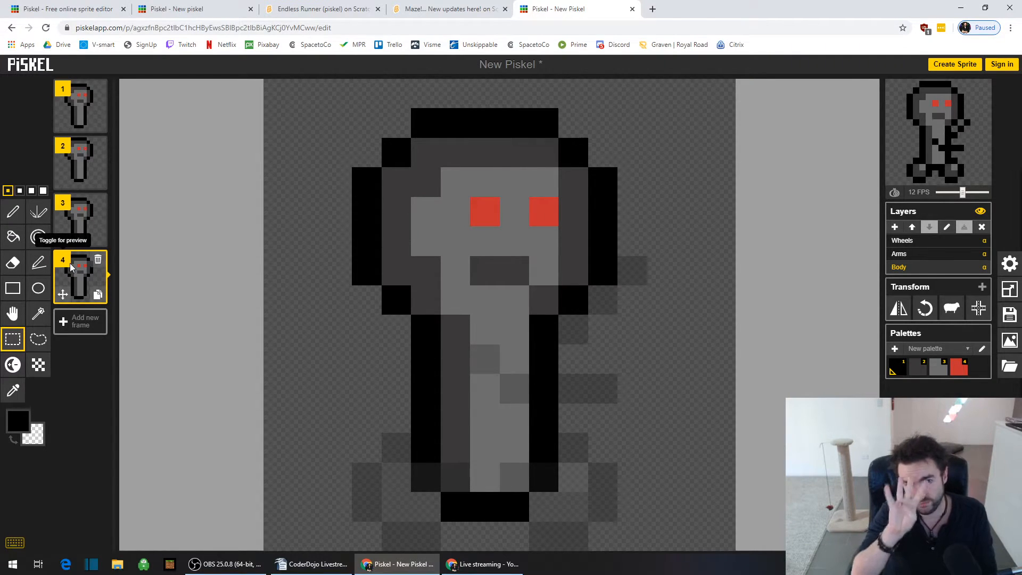
left_click_drag(277, 98, 710, 526)
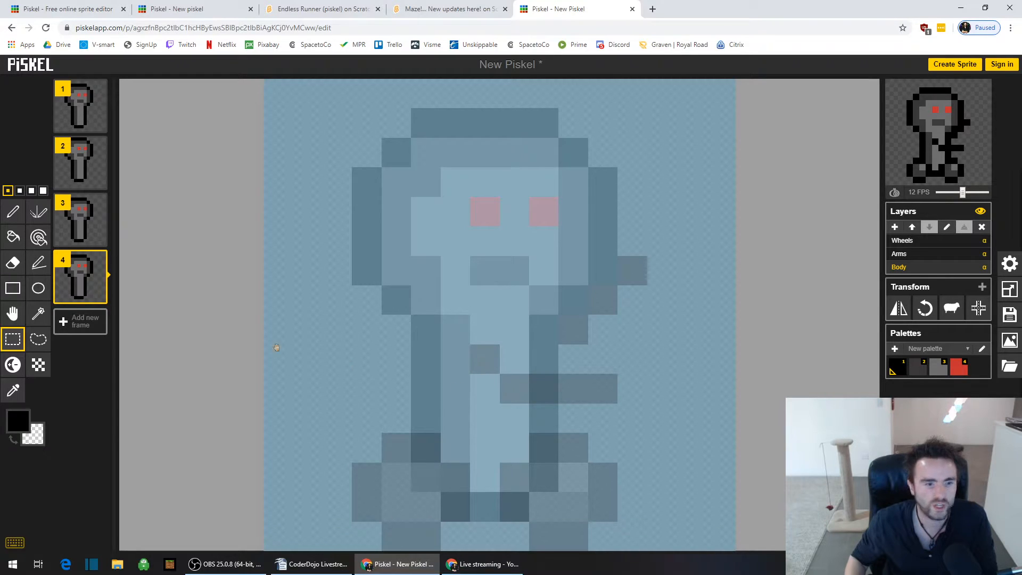
left_click(15, 314)
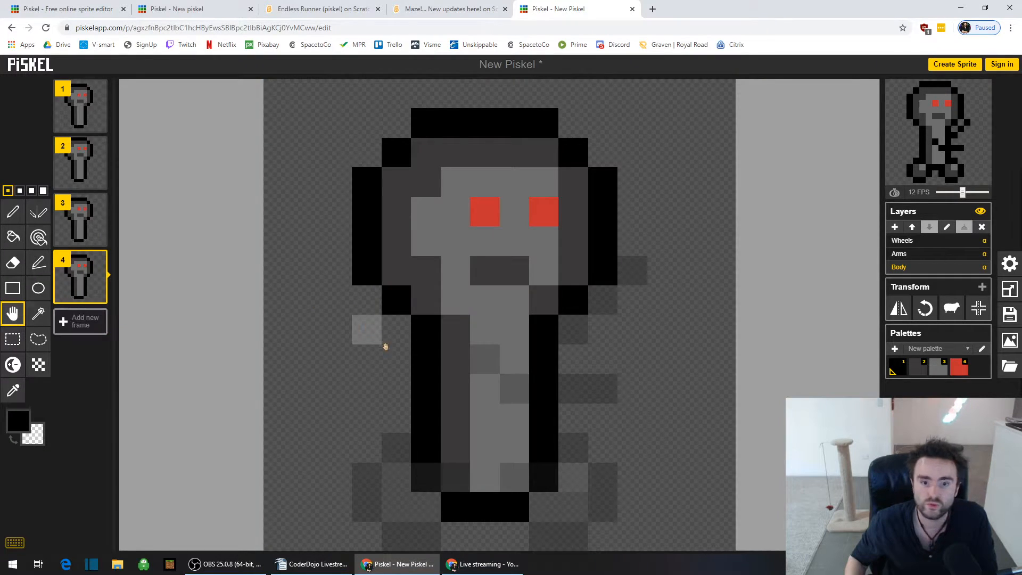
left_click_drag(482, 383, 482, 371)
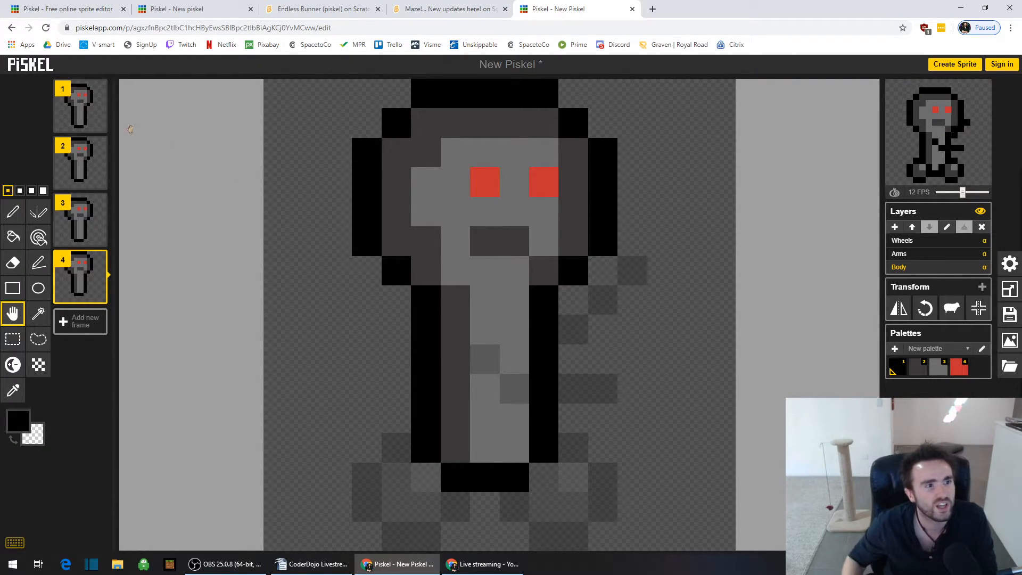
- Redraw both red eyes one pixel higher in frame 1, painting their old pixels in the face's lighter grey
left_click(81, 169)
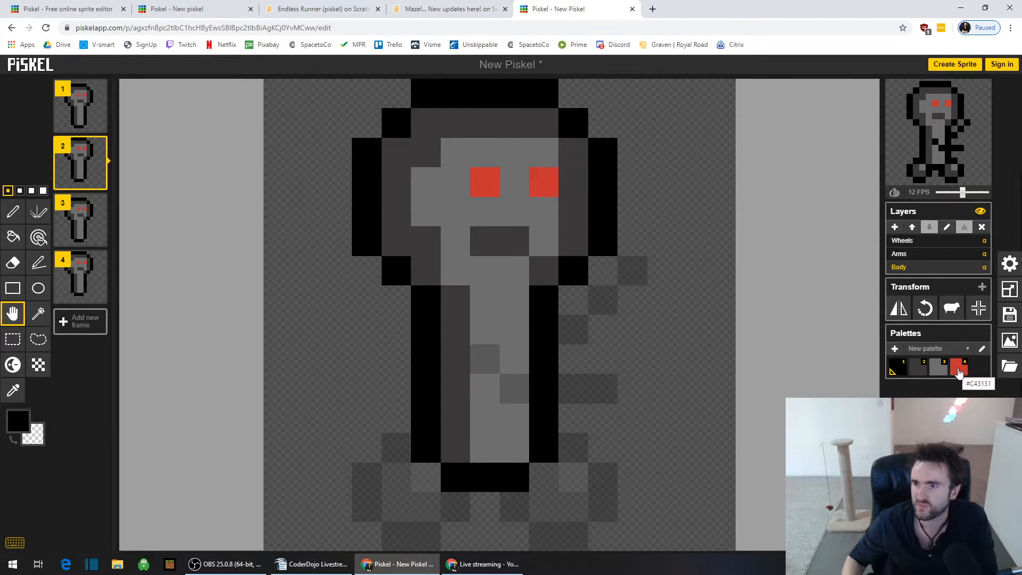
key("Up")
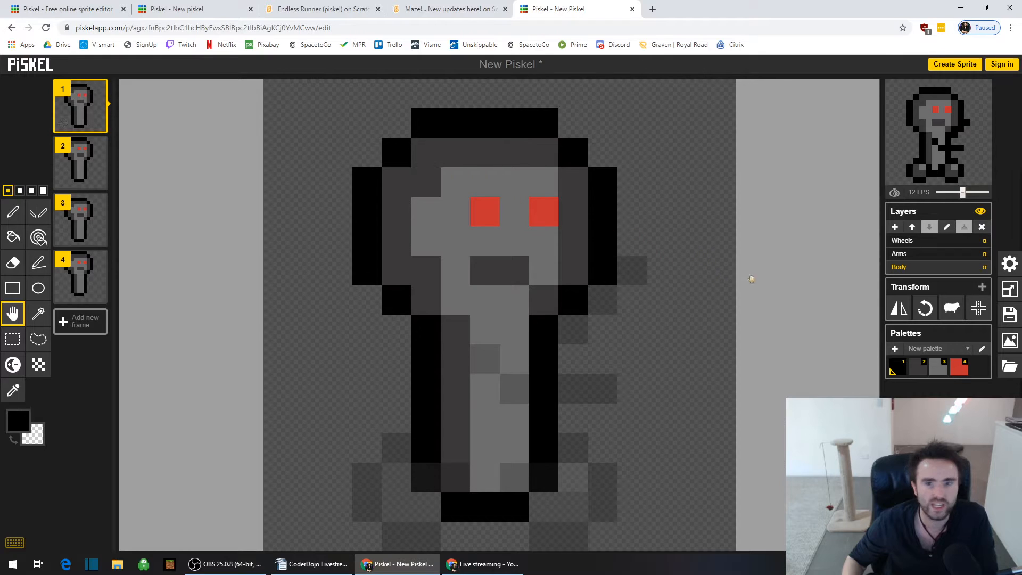
left_click(958, 367)
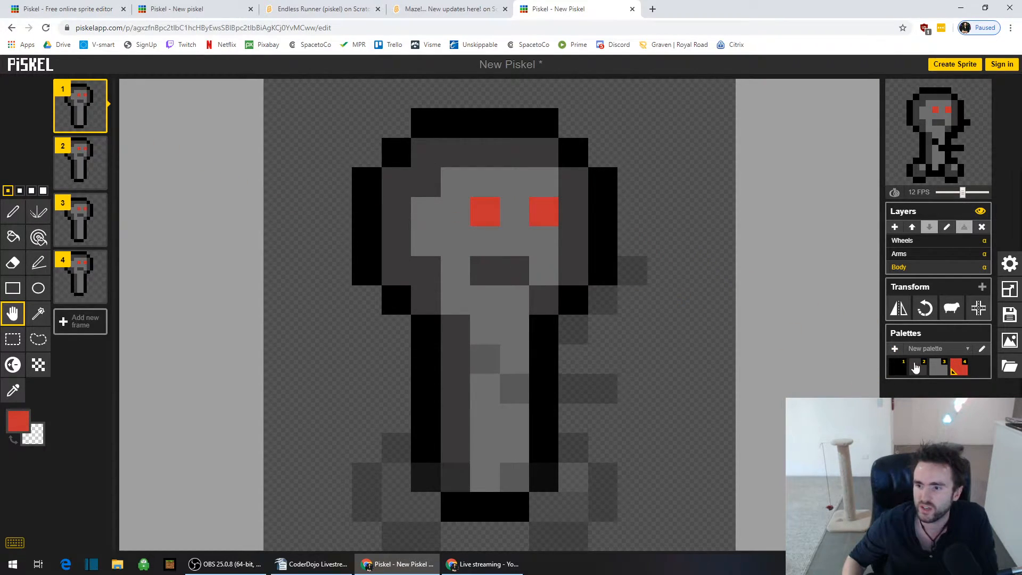
left_click(21, 219)
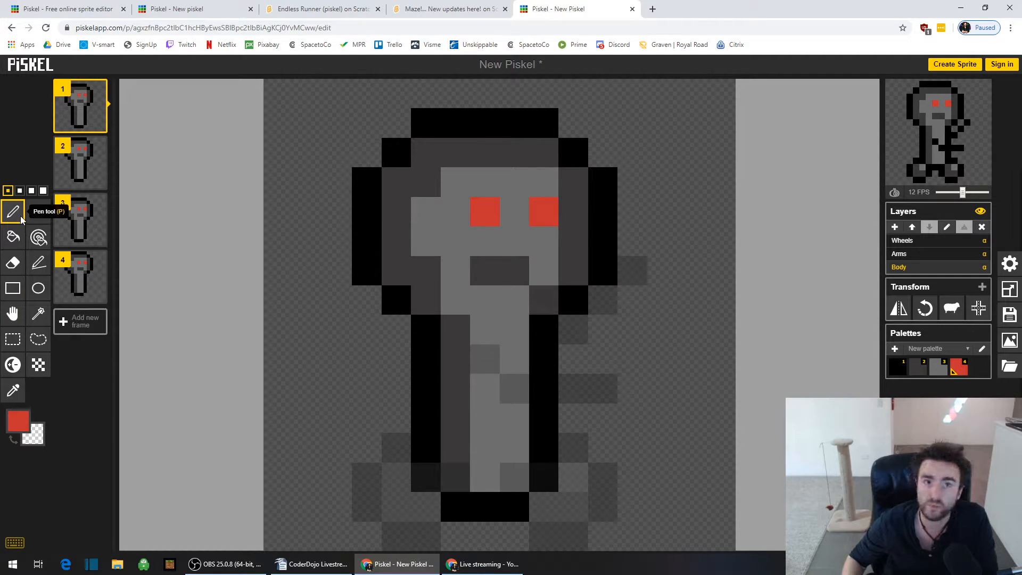
left_click(484, 182)
left_click(546, 183)
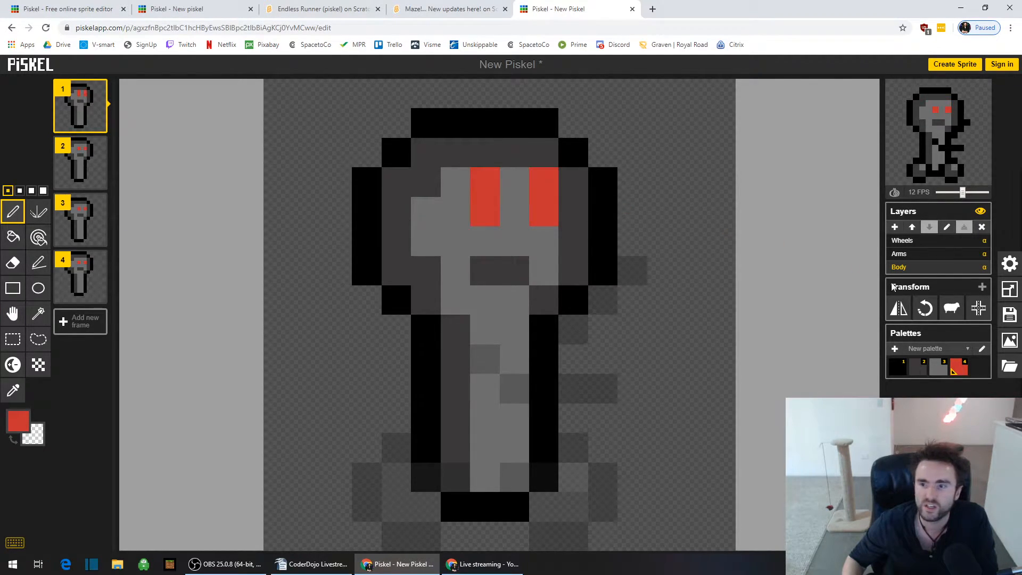
left_click(938, 374)
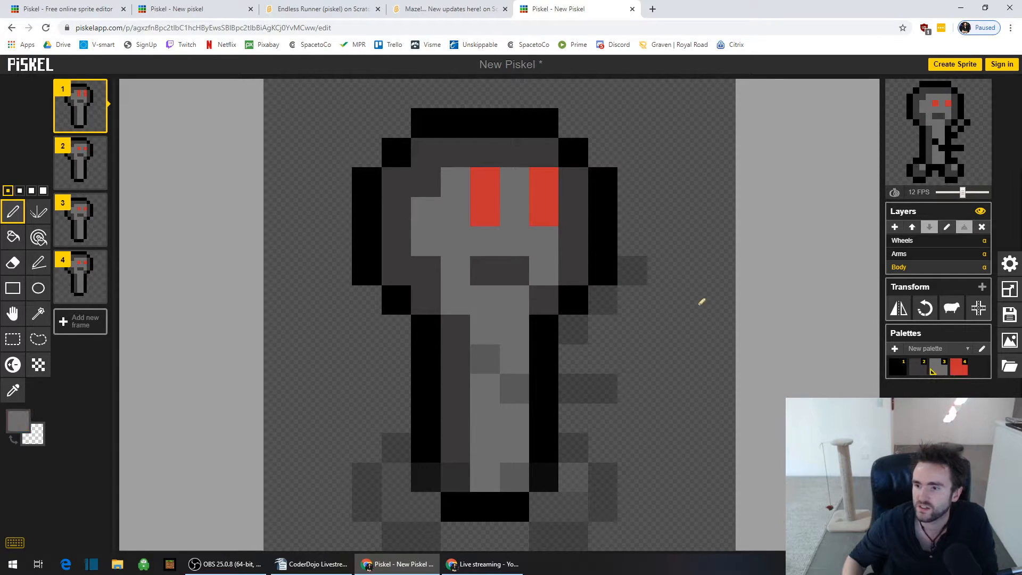
left_click_drag(484, 212, 545, 213)
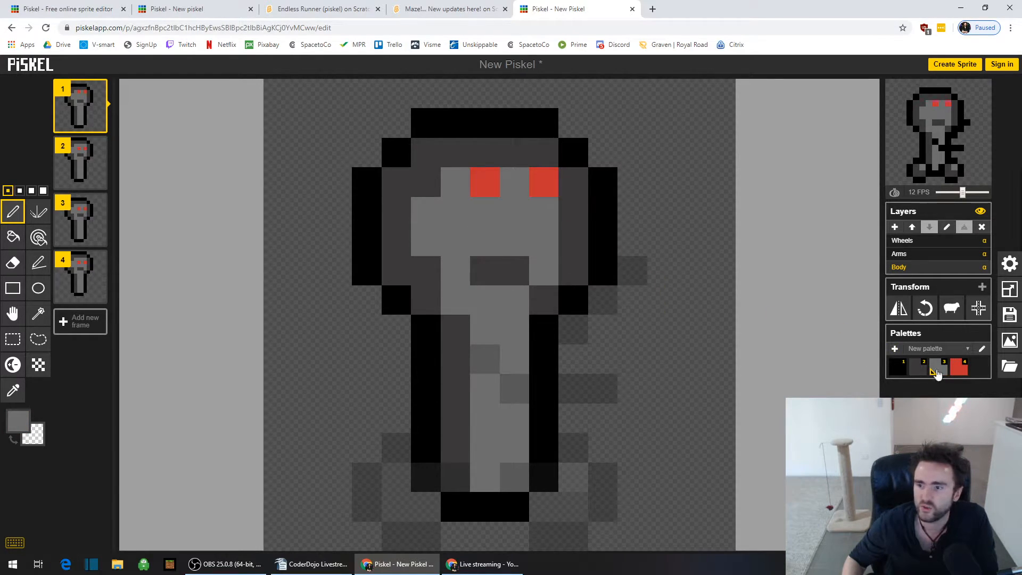
- Redraw the dark grey mouth one pixel higher in frame 1 and cover its old pixels with lighter grey
left_click(920, 368)
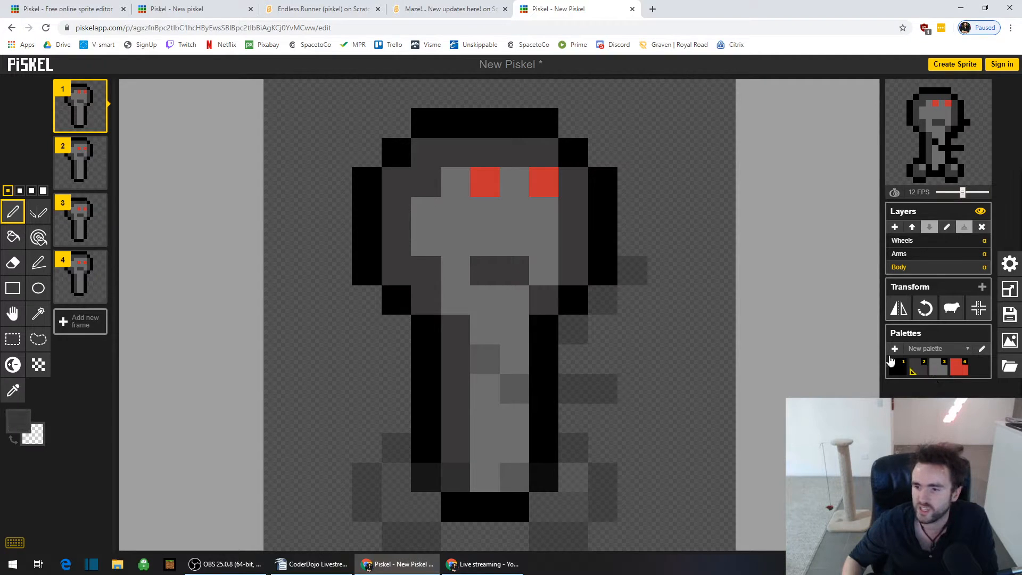
mouse_move(494, 236)
left_mouse_down()
mouse_move(514, 266)
mouse_move(484, 258)
left_mouse_up()
left_click(940, 369)
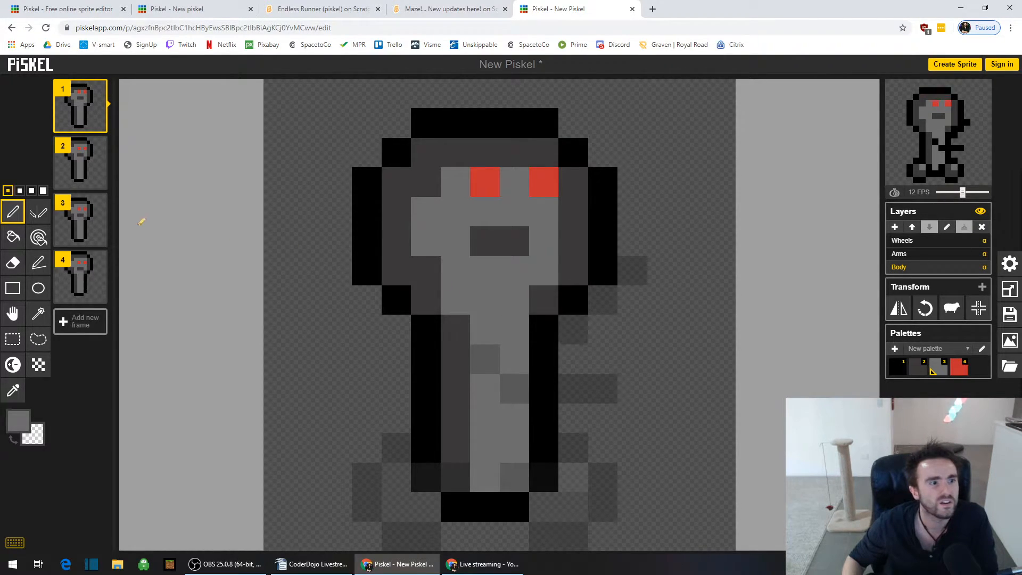
- Open frame 3 of the Body layer for editing
mouse_move(86, 227)
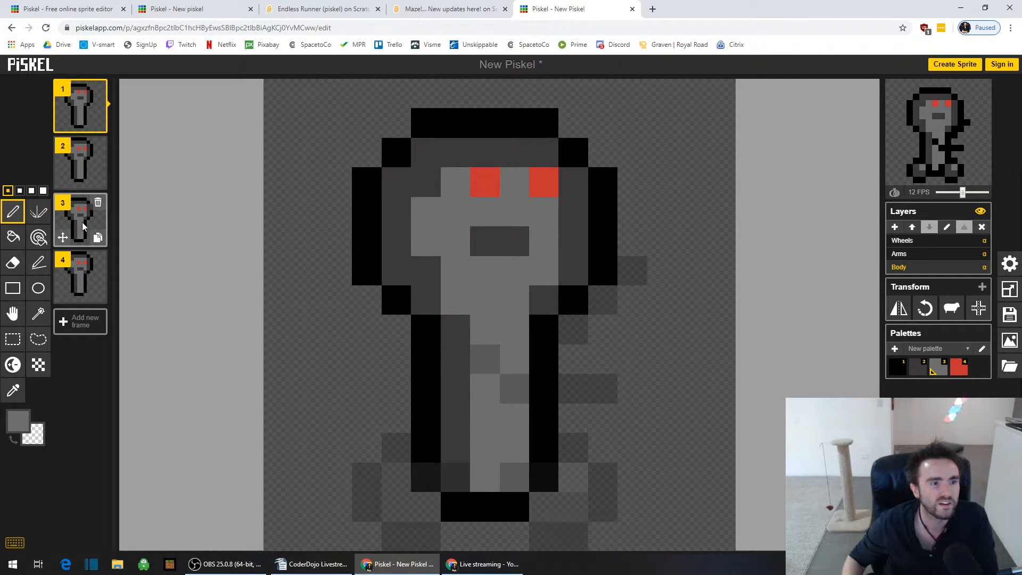
left_click(83, 226)
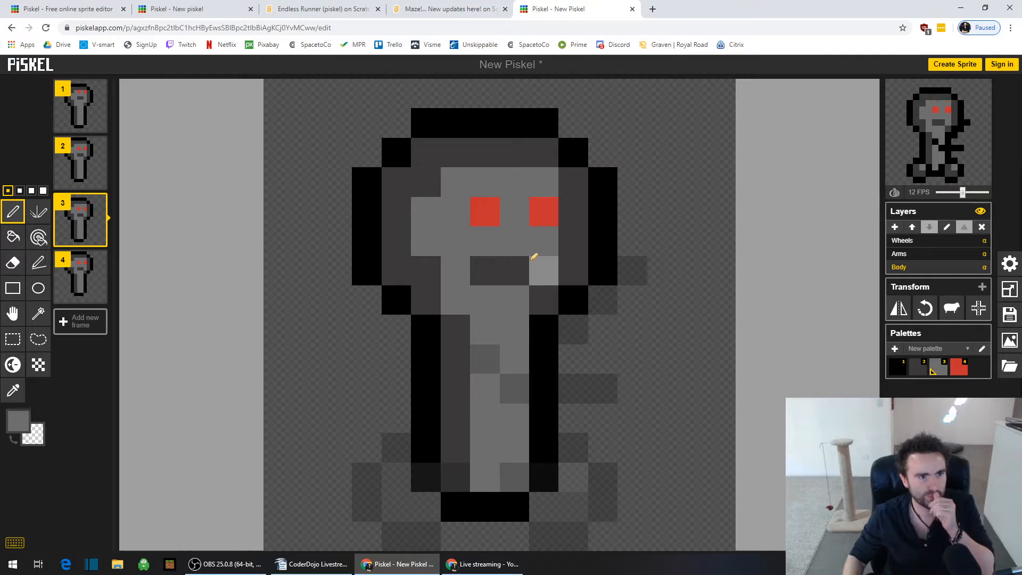
- Try moving both red eyes in frame 3 up one pixel, filling their old spots with the face's light grey
left_click(961, 368)
left_click(485, 182)
left_click(544, 182)
left_click(935, 376)
left_click(484, 212)
left_click(543, 212)
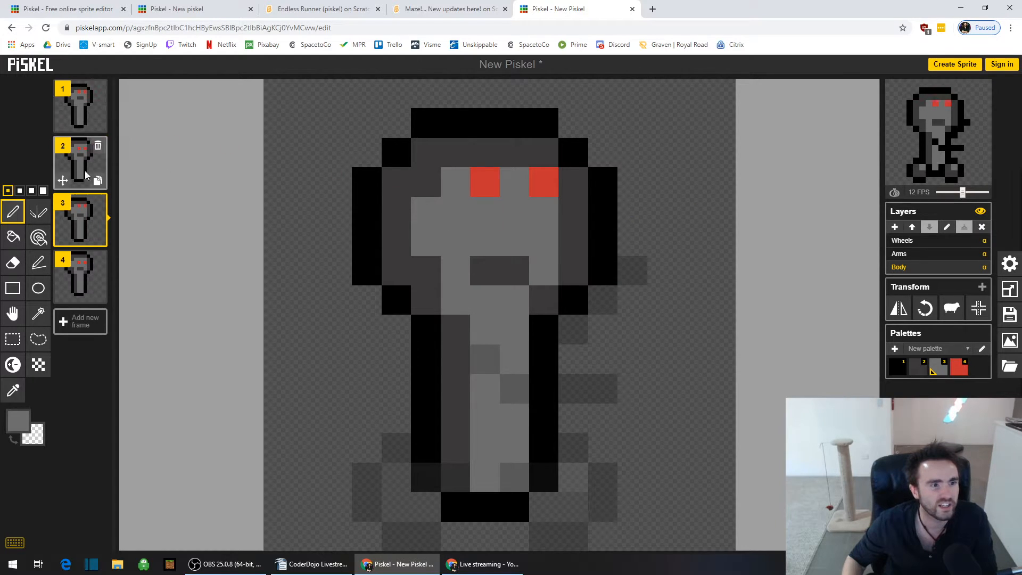
- Move frame 3's red eyes back down one pixel and fill the pixels above them with light grey
left_click(958, 367)
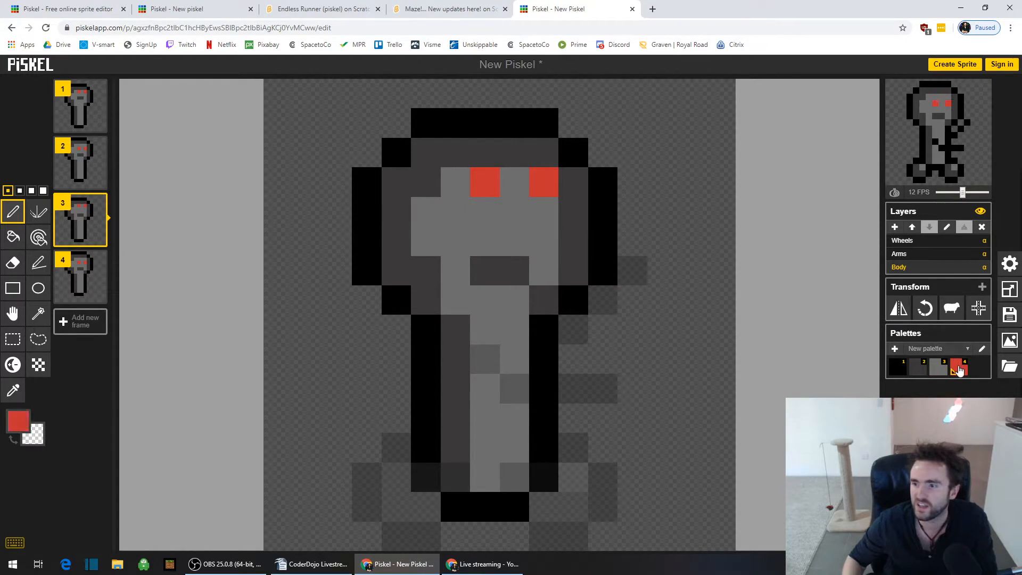
left_click(485, 211)
left_click(543, 211)
left_click(939, 370)
left_click(485, 182)
left_click(544, 181)
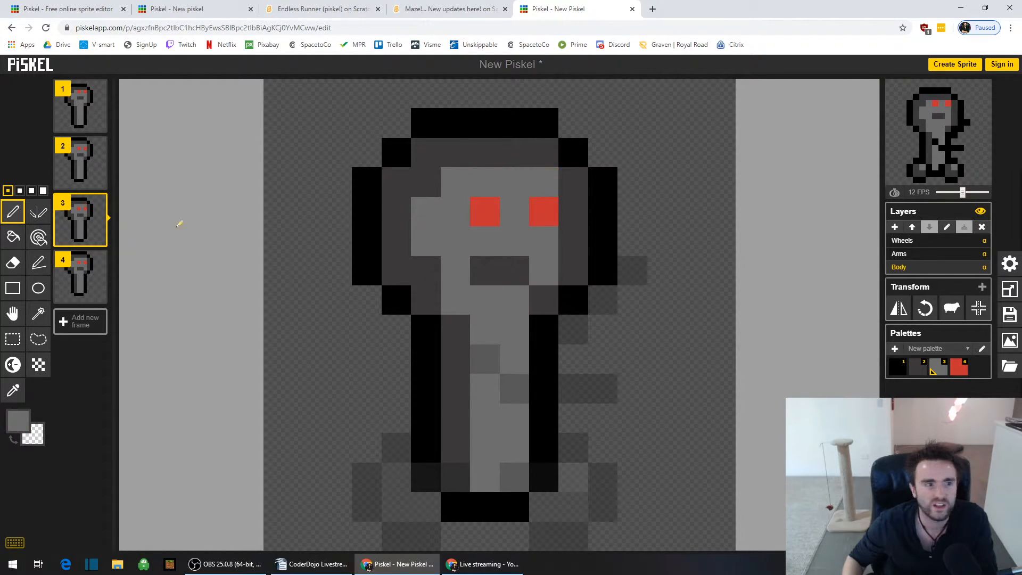
- Try moving both red eyes in frame 2 up one pixel, covering their old pixels with light grey
left_click(80, 105)
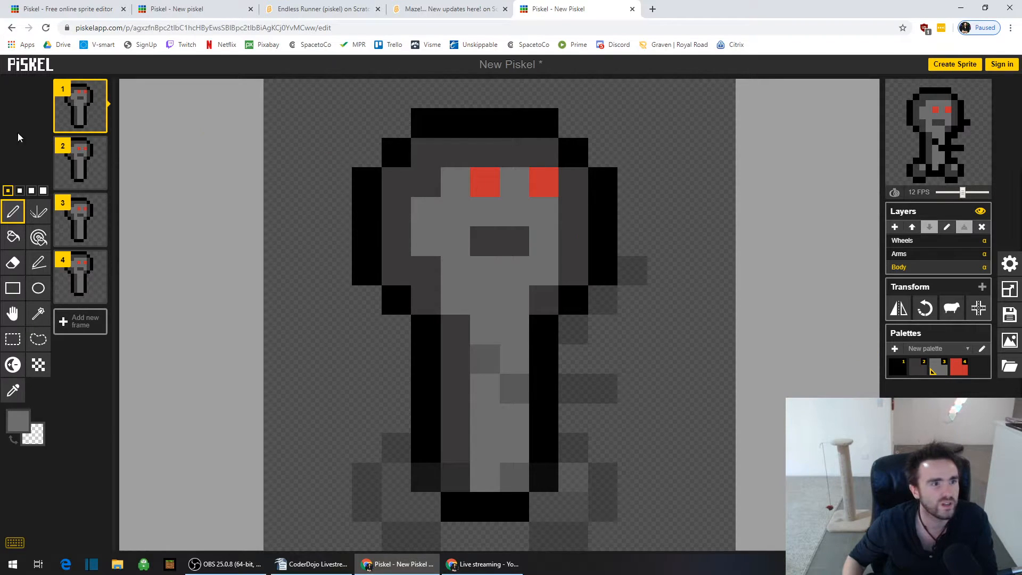
left_click(90, 157)
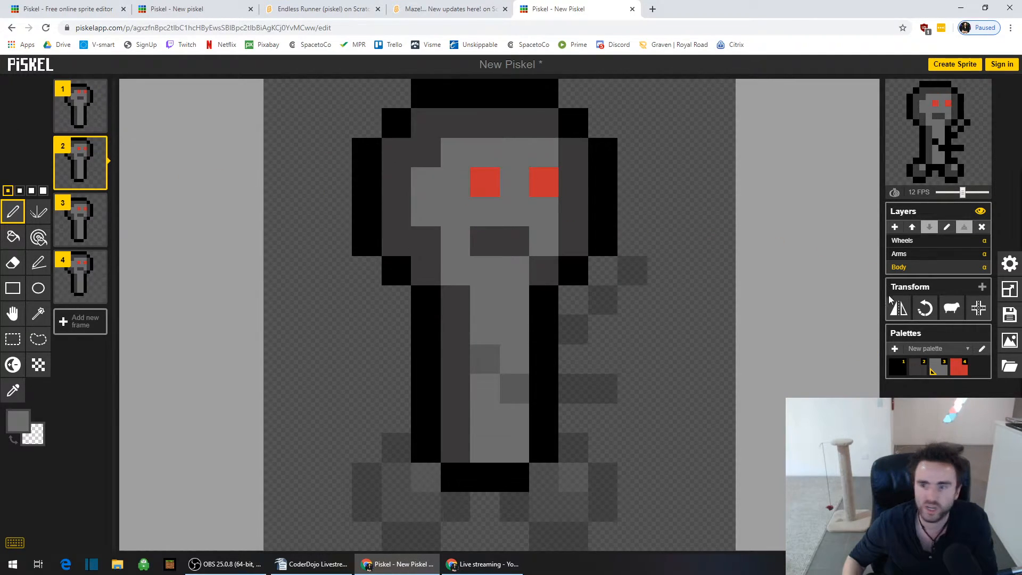
left_click(959, 368)
left_click(489, 161)
left_click(543, 151)
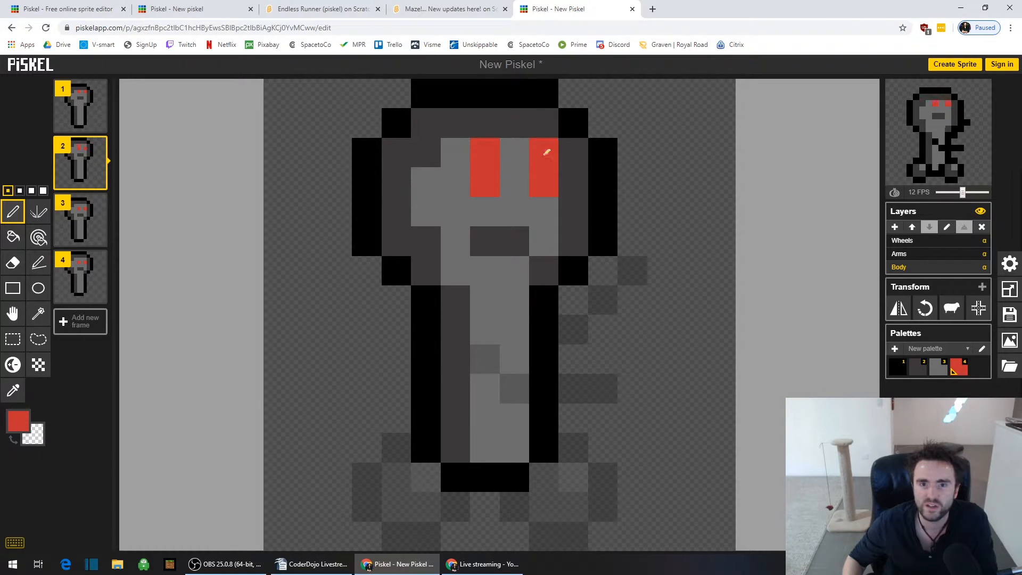
left_click(939, 367)
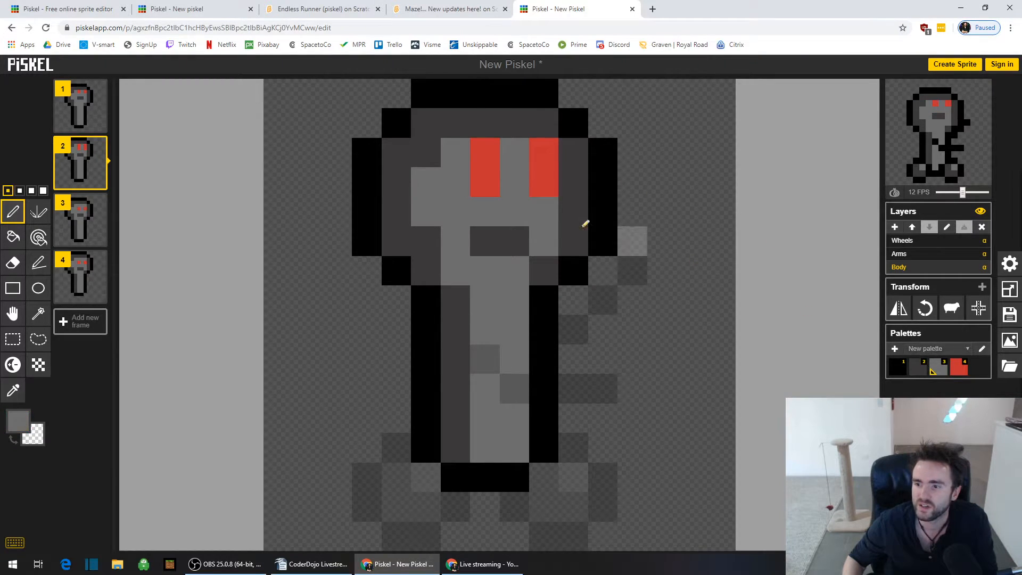
left_click(485, 182)
left_click(543, 182)
- Try moving the dark grey mouth in frame 2 up one pixel, restoring light grey below it
left_click(917, 368)
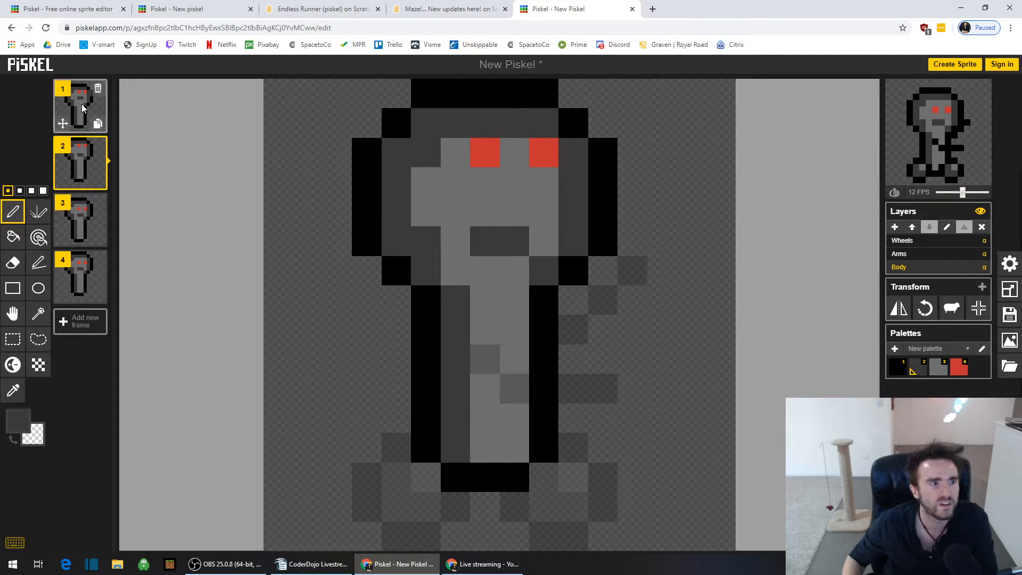
mouse_move(485, 211)
left_mouse_down()
mouse_move(514, 217)
mouse_move(523, 234)
mouse_move(482, 240)
left_mouse_up()
left_click(940, 368)
- In frame 1, paint red pixels for both eyes one row below the existing ones
left_click(78, 106)
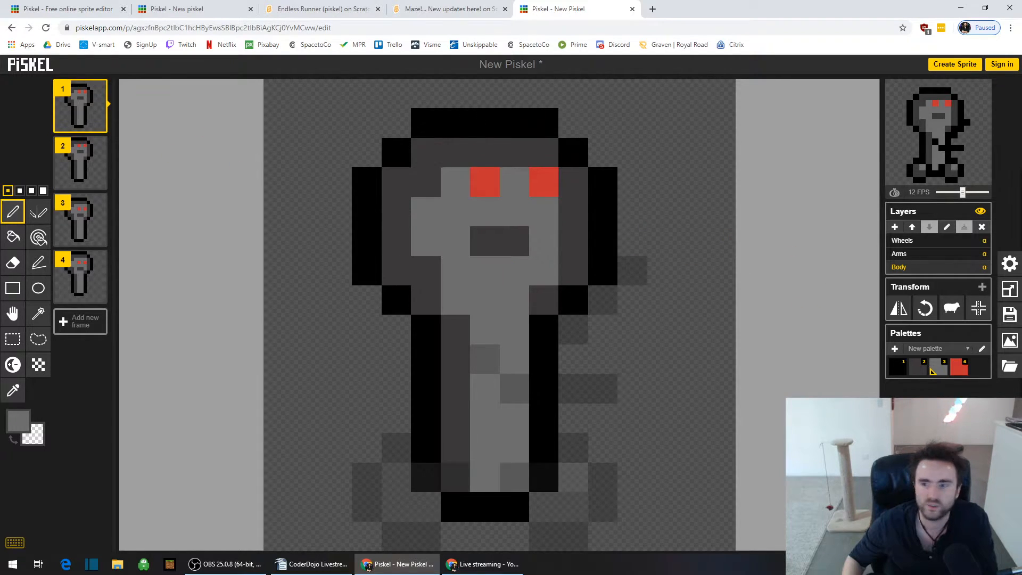
left_click(959, 366)
left_click(455, 211)
left_click(484, 211)
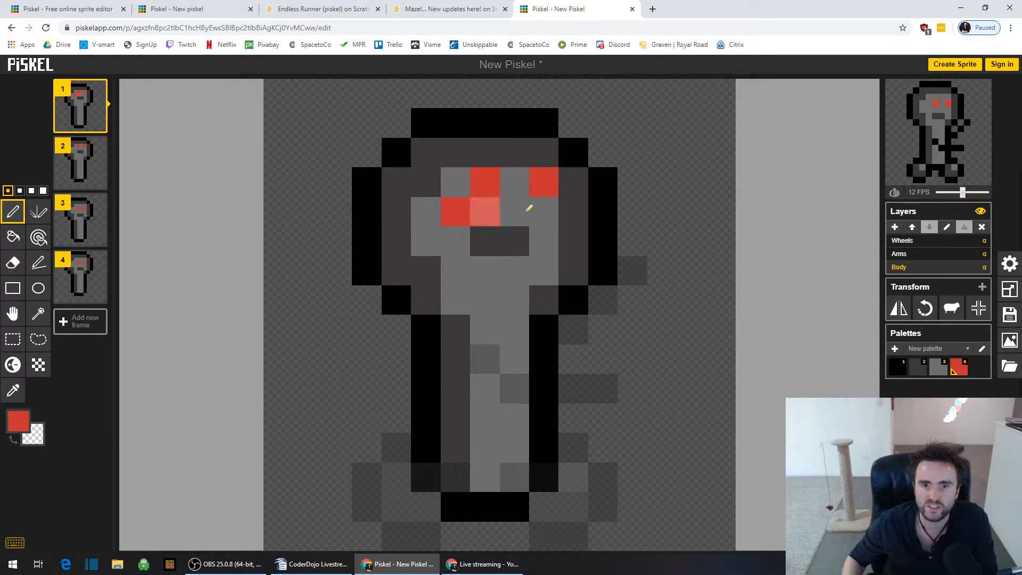
left_click(543, 211)
- Move frame 1's dark grey mouth down one pixel and cover the surplus red eye pixels with light grey
left_click(920, 371)
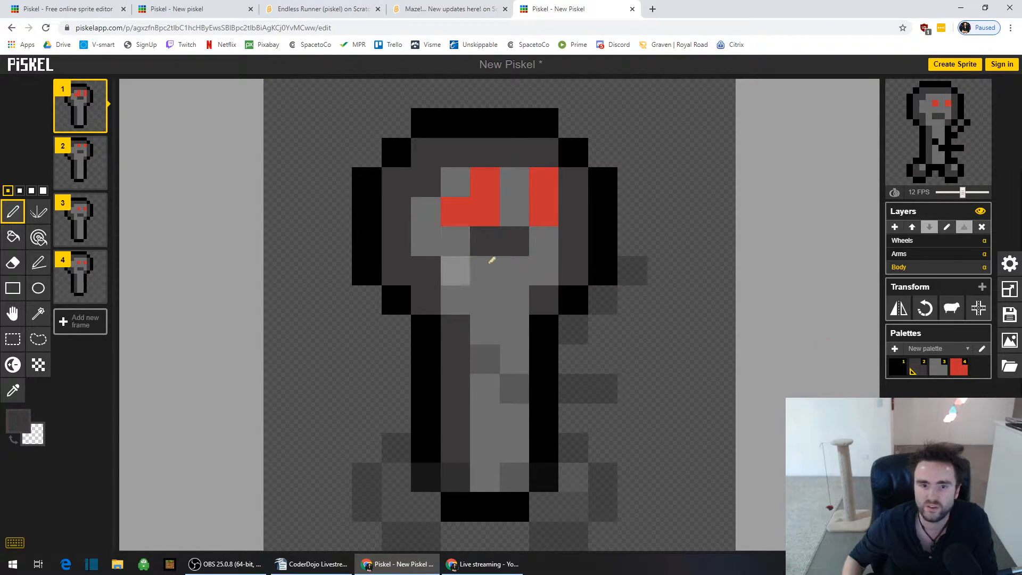
left_click_drag(481, 270, 521, 269)
left_click(940, 370)
left_click(513, 240)
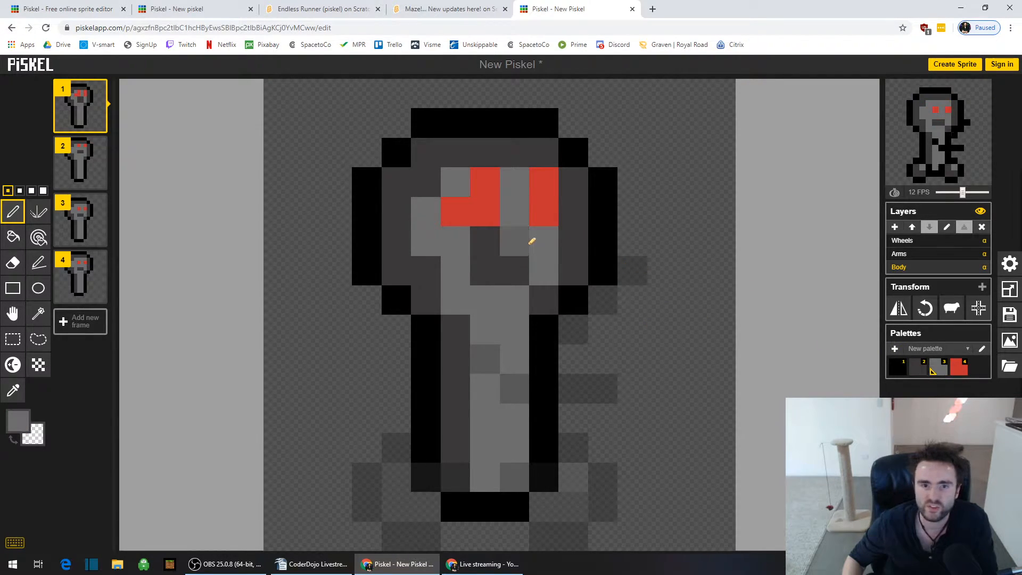
left_click(484, 241)
left_click(484, 183)
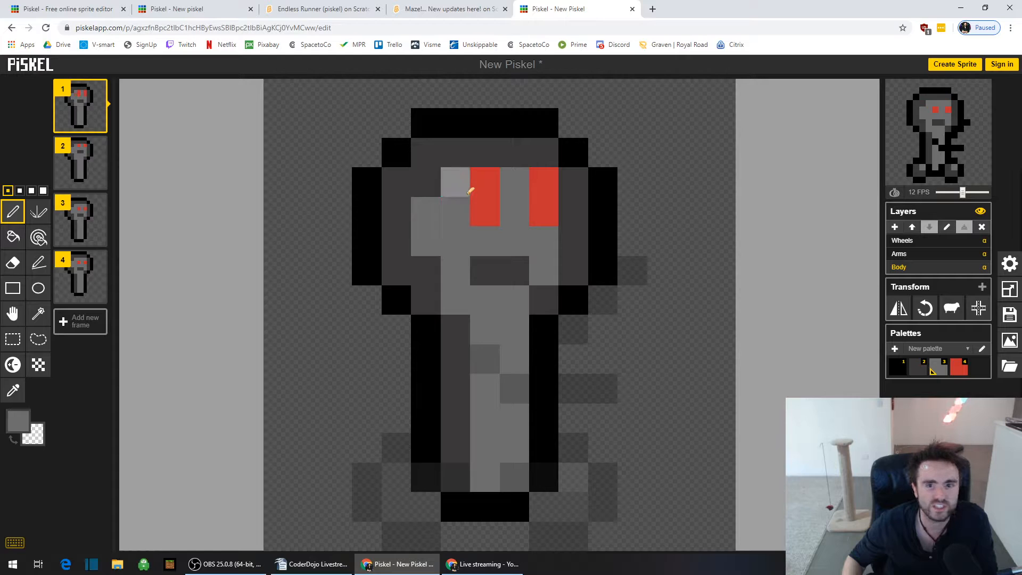
left_click(548, 176)
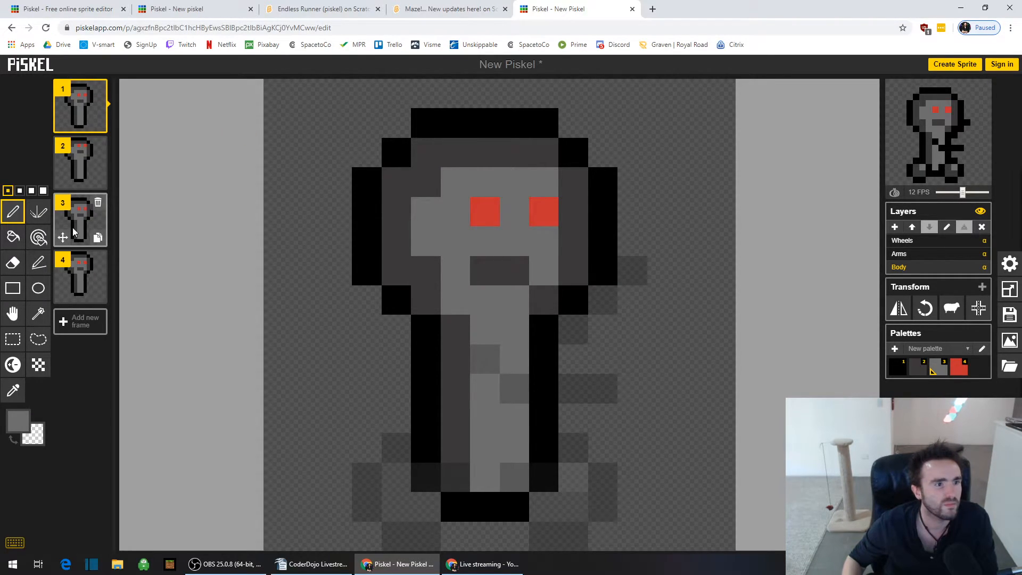
left_click(79, 278)
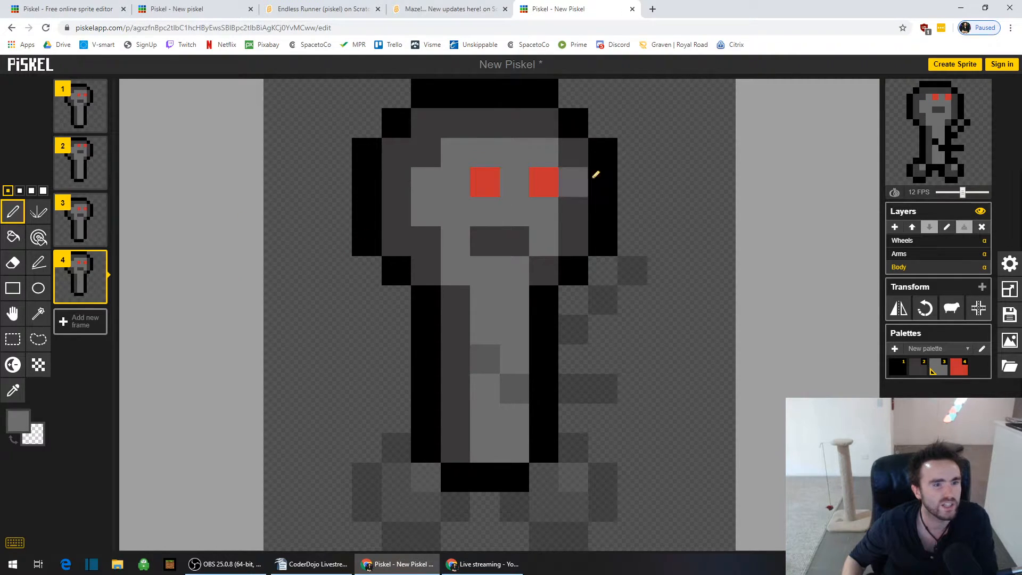
left_click(956, 374)
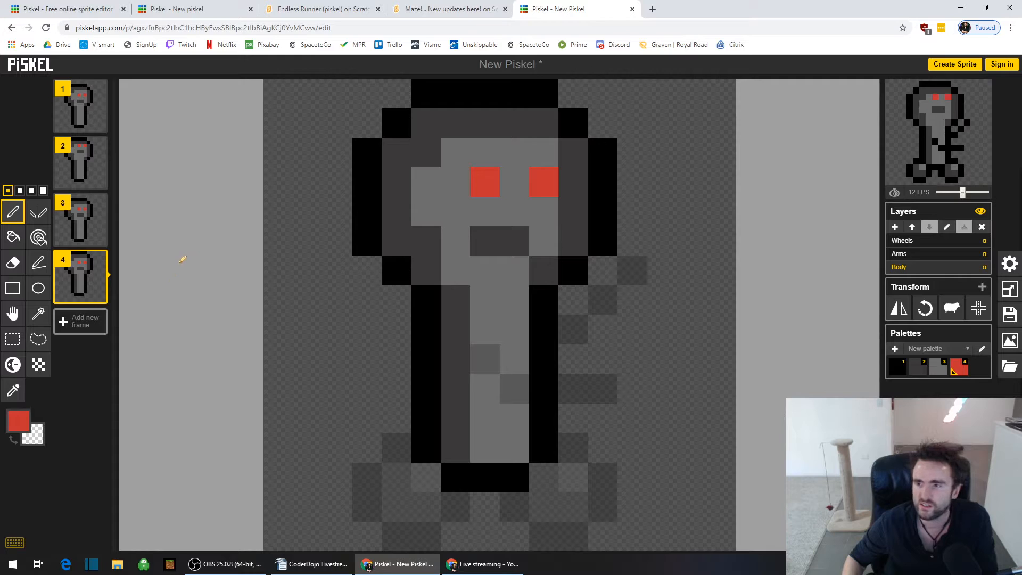
mouse_move(84, 116)
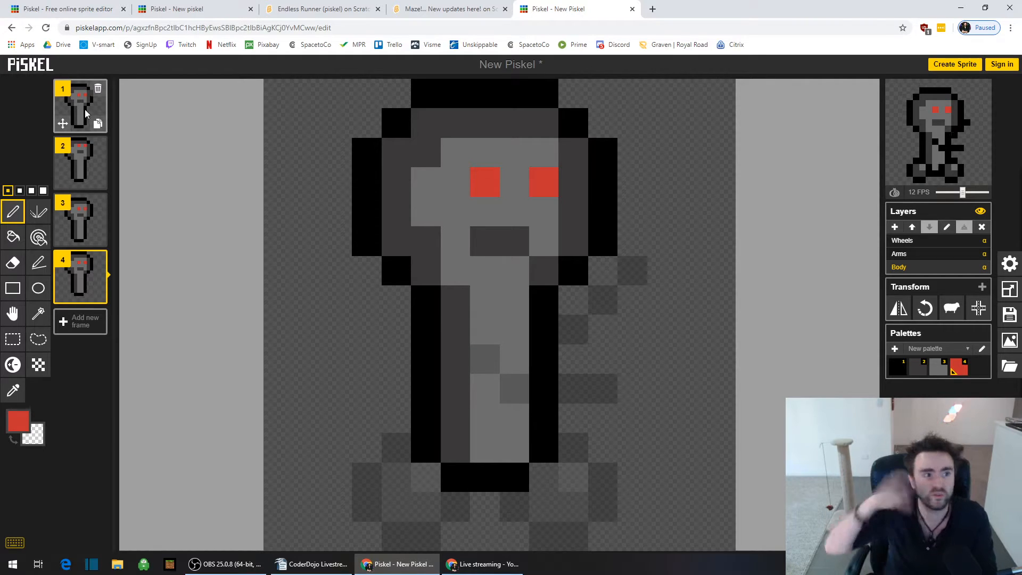
- Recolour both red eyes in frame 3 with the palette's dark grey
left_click(81, 218)
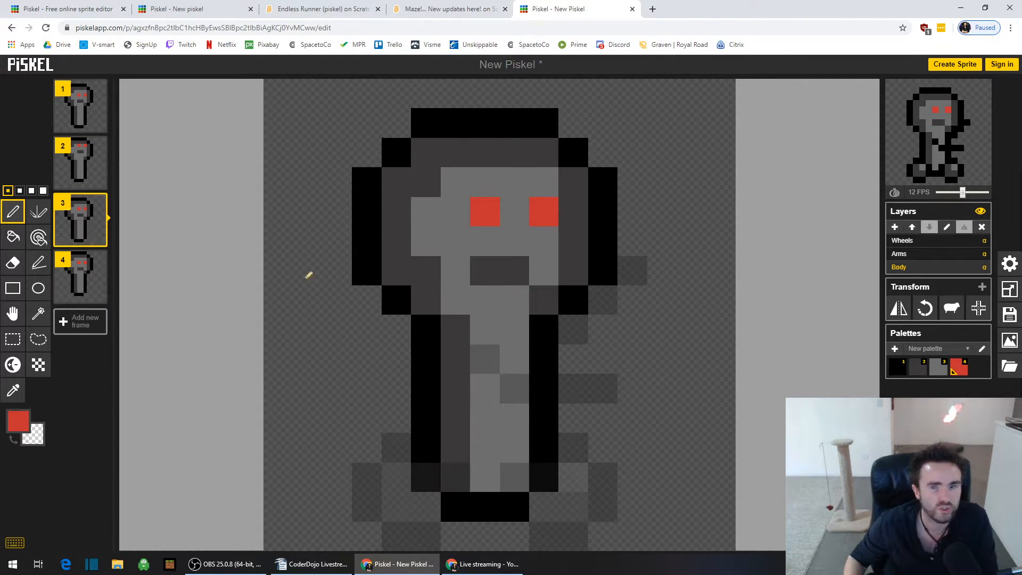
left_click(921, 374)
left_click(486, 212)
left_click(542, 212)
- Recolour both red eyes in frame 4 dark grey to match frame 3
left_click(81, 273)
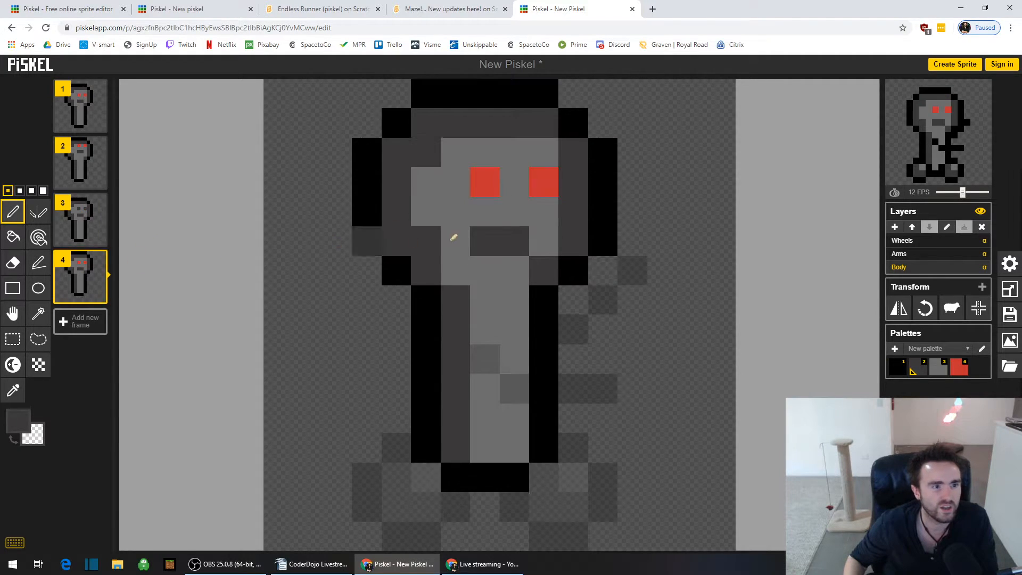
left_click(486, 181)
left_click(542, 181)
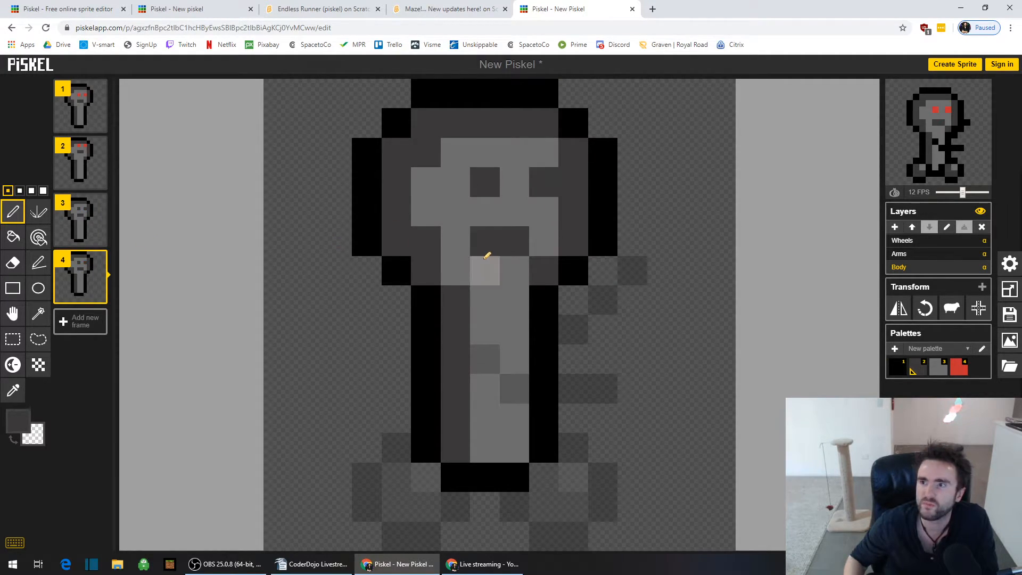
- Move frame 2's dark grey mouth back down one pixel and fill its old row with light grey
left_click(81, 169)
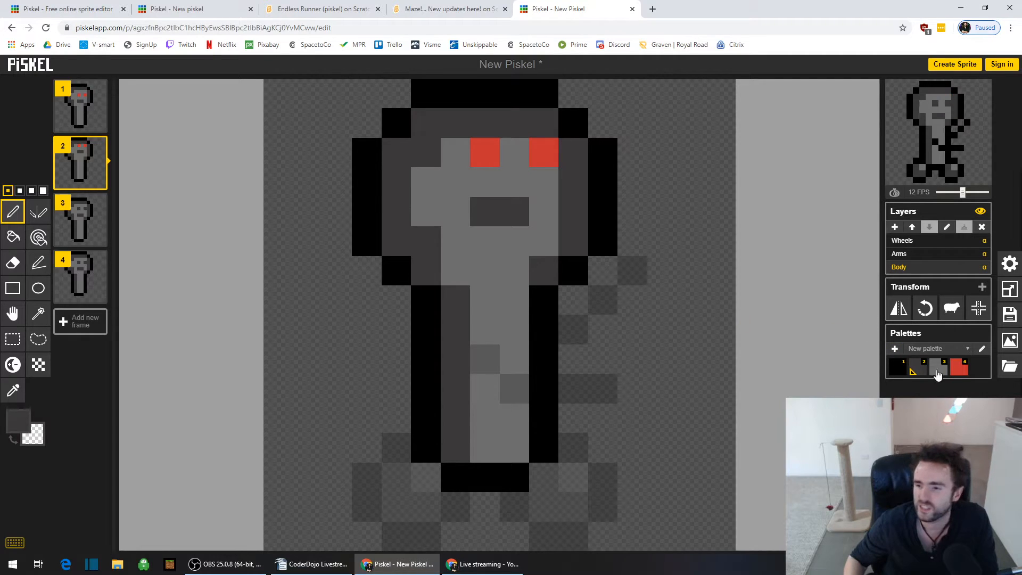
left_click(959, 368)
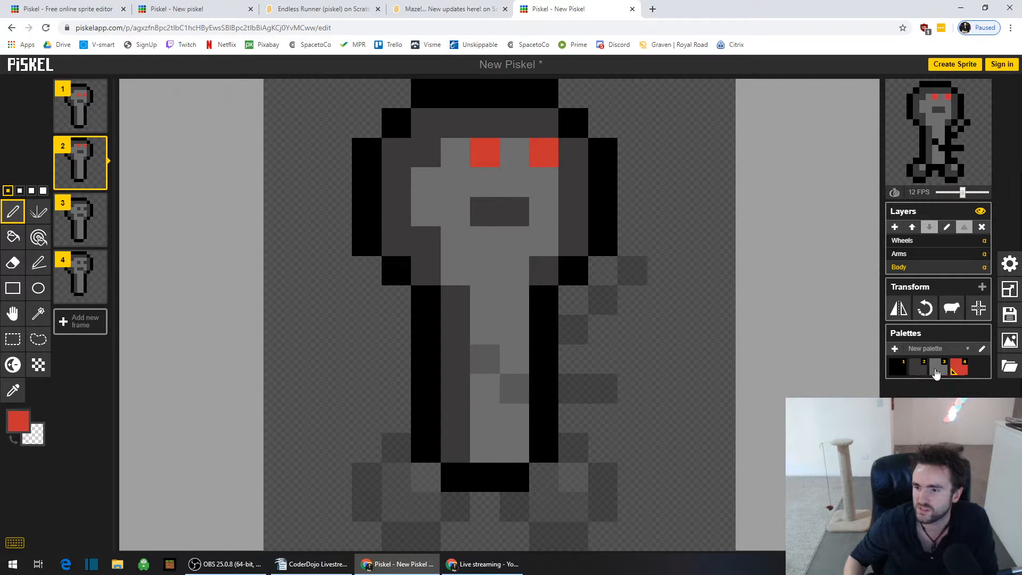
left_click(924, 367)
mouse_move(486, 239)
left_mouse_down()
mouse_move(508, 237)
mouse_move(518, 202)
mouse_move(482, 207)
left_mouse_up()
left_click(948, 375)
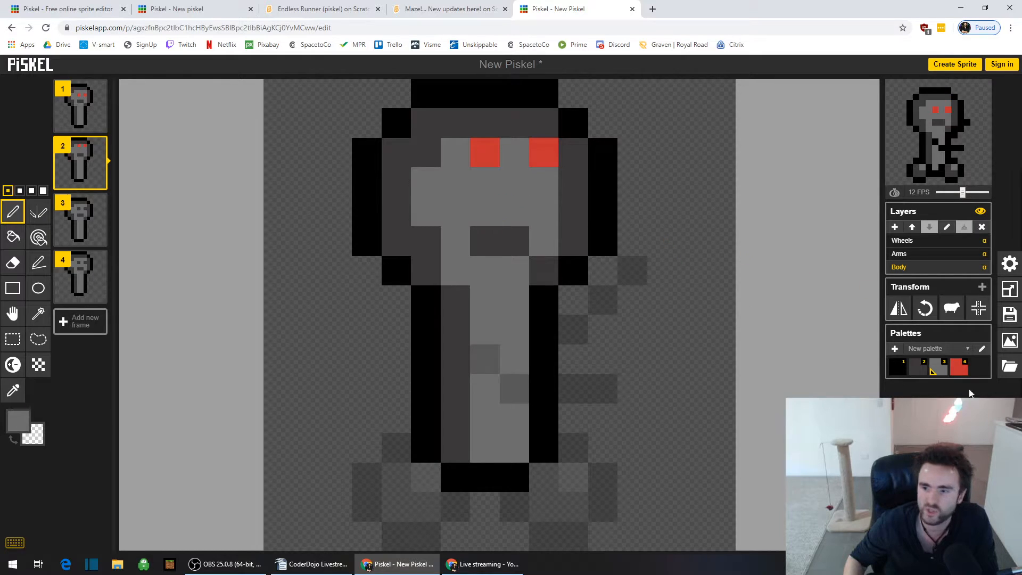
left_click(912, 366)
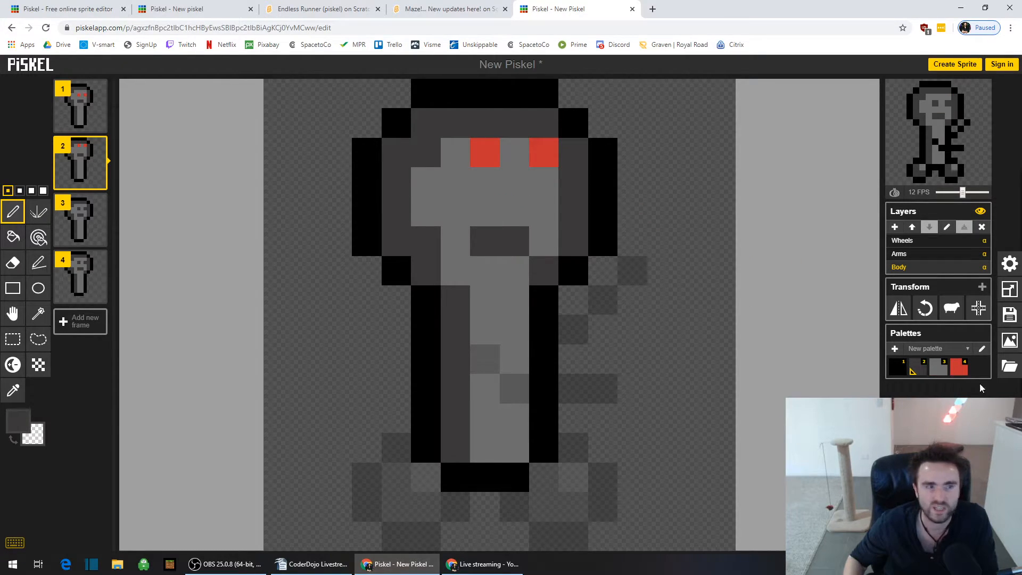
- Move frame 2's red eyes back down one pixel, covering the upper and stray red pixels with light grey
left_click(964, 368)
left_click(543, 181)
left_click(456, 182)
left_click(485, 182)
left_click(939, 368)
left_click(455, 182)
left_click(485, 153)
left_click(543, 153)
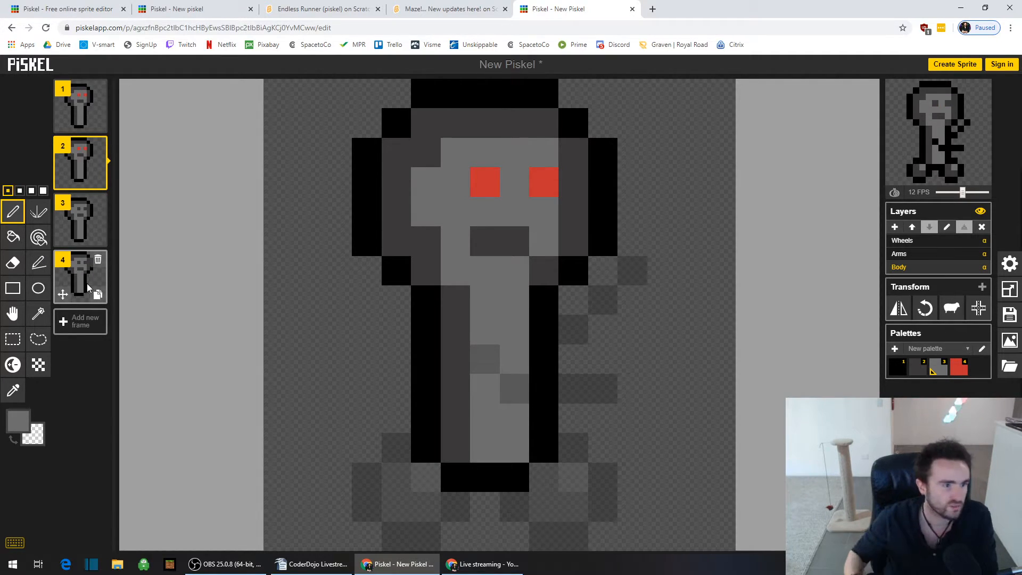
- Switch to the Wheels layer and compare the wheels across all four frames
left_click(926, 246)
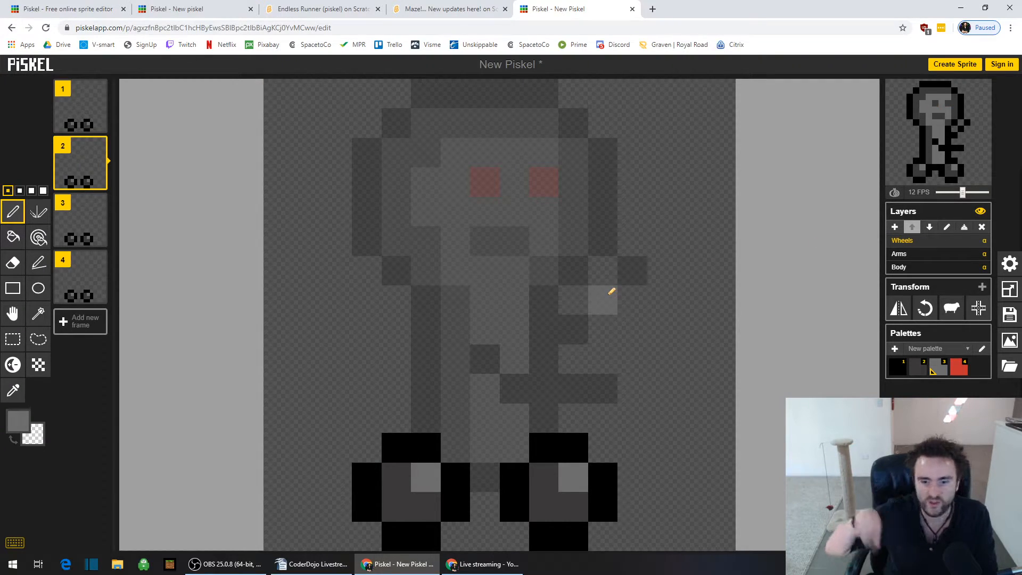
left_click(72, 109)
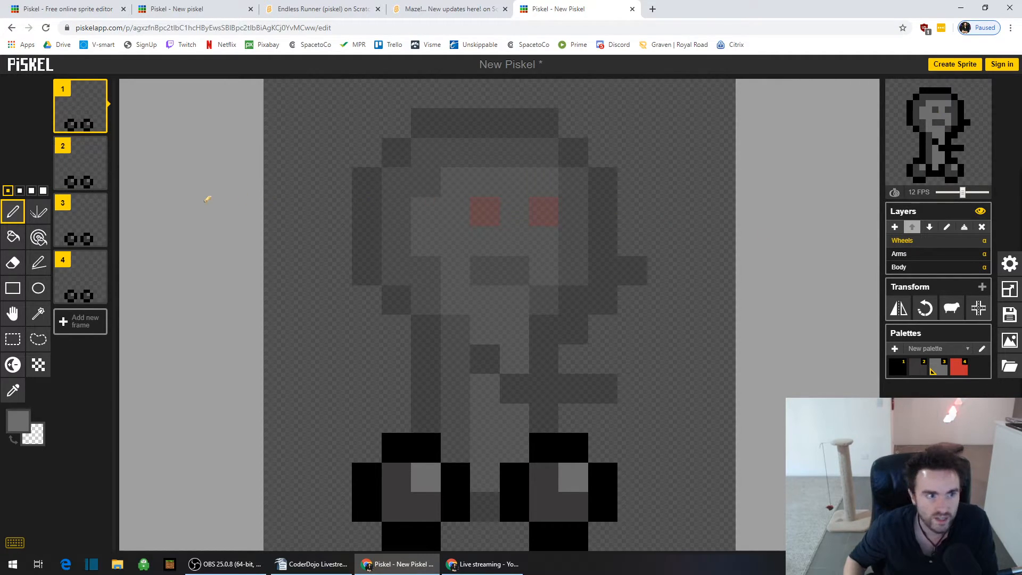
left_click(79, 157)
left_click(79, 228)
left_click(82, 269)
left_click(77, 213)
left_click(79, 165)
left_click(82, 110)
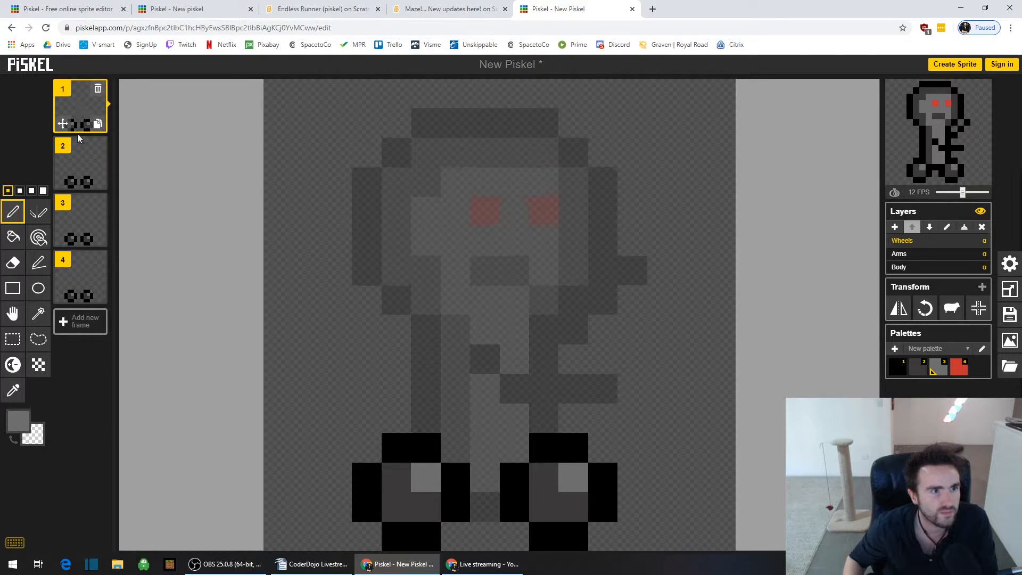
left_click(75, 168)
left_click(77, 218)
left_click(79, 261)
left_click(79, 219)
left_click(79, 171)
- In frame 1, move the light grey highlight on both wheels to the hub's lower-right pixel, filling the upper-right pixel dark grey
left_click(85, 108)
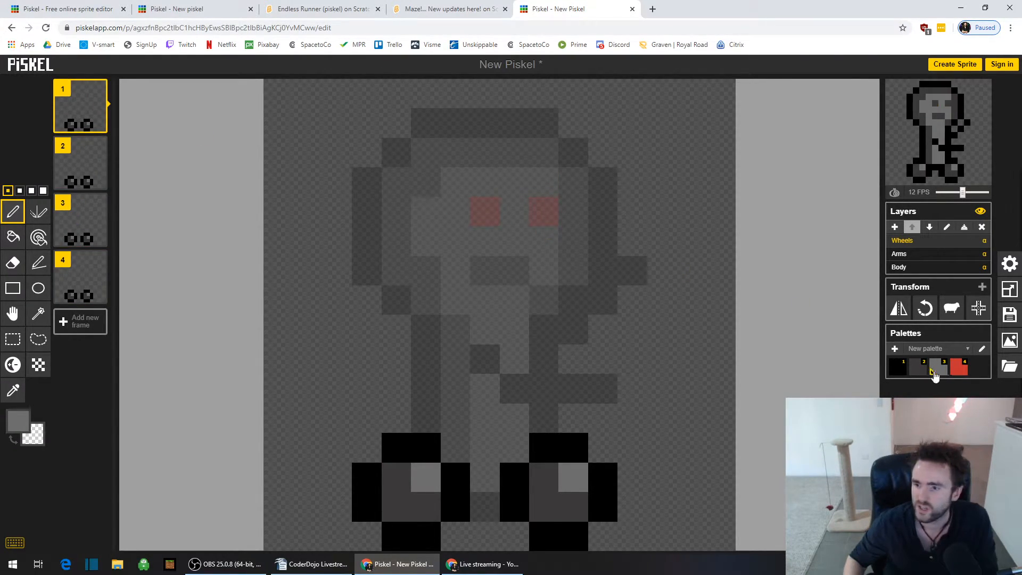
left_click(424, 503)
left_click(571, 503)
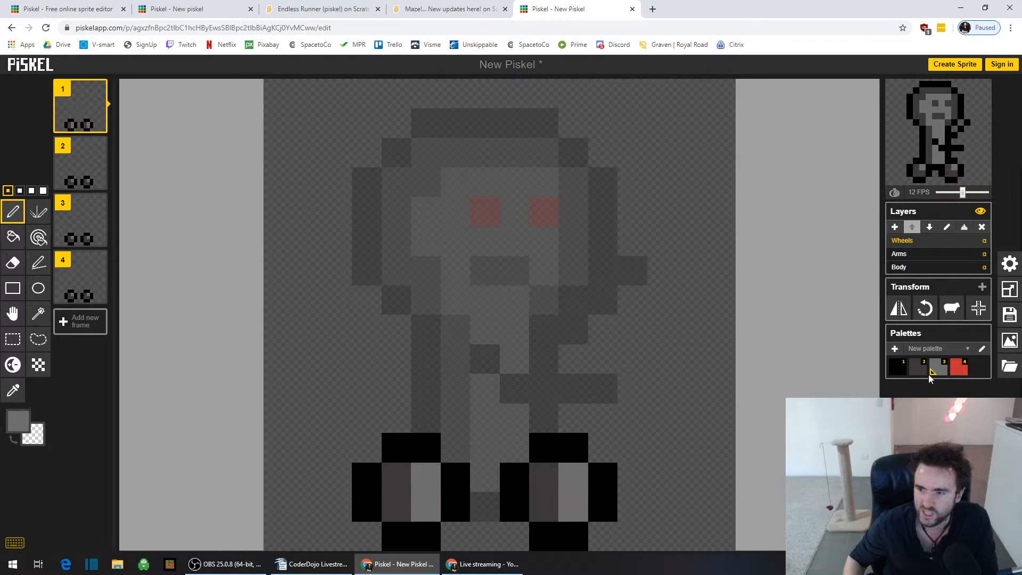
left_click(922, 371)
left_click(425, 477)
left_click(573, 477)
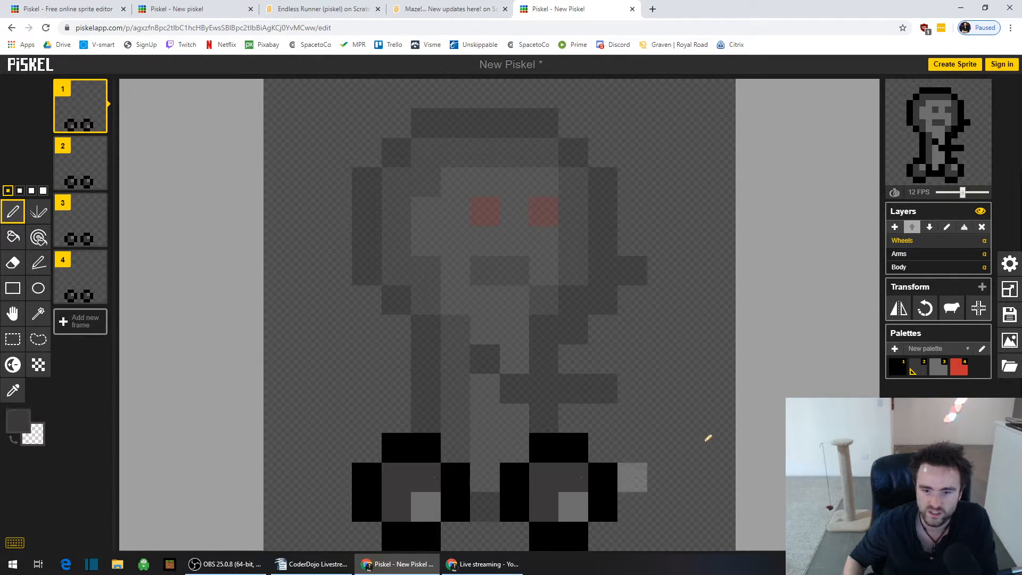
- In frame 2, move the light grey highlight on both wheels to the hub's lower-left pixel, filling the upper-right pixel dark grey
left_click(79, 162)
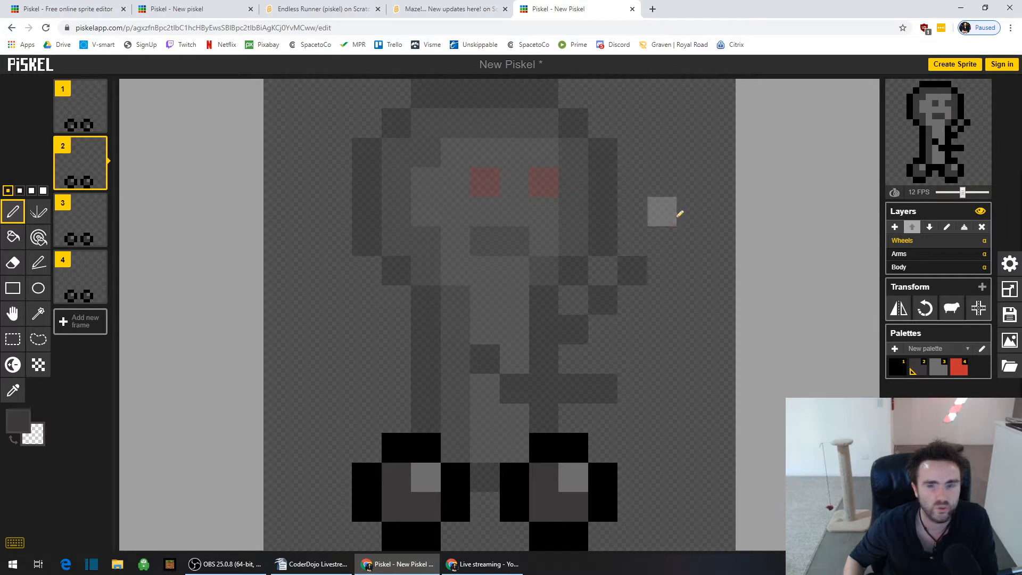
left_click(938, 368)
left_click(398, 503)
left_click(549, 506)
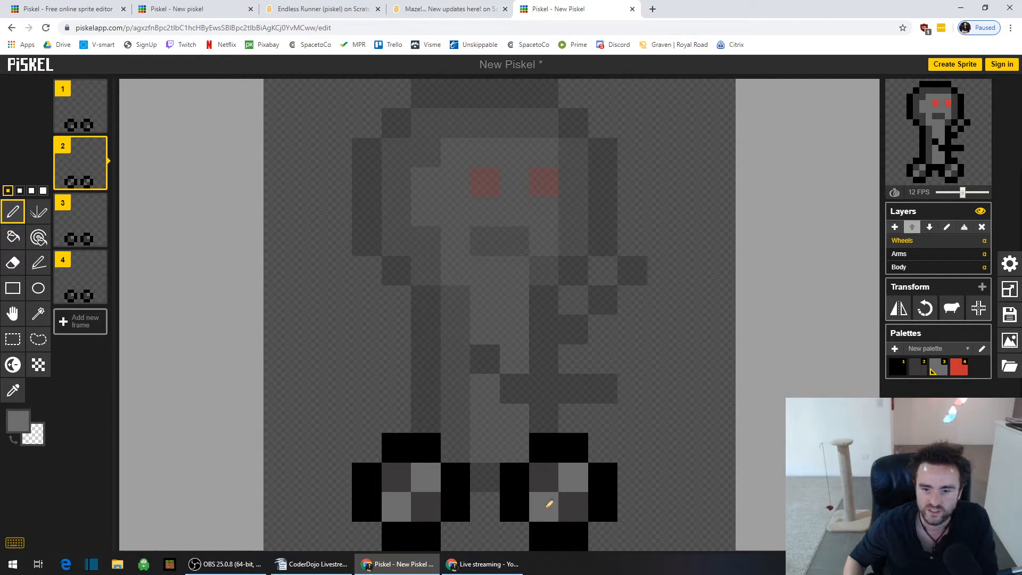
left_click(920, 375)
left_click(425, 476)
left_click(573, 476)
- In frame 4, move the light grey highlight on both wheels to the hub's upper-left pixel, filling the upper-right pixel dark grey
left_click(78, 281)
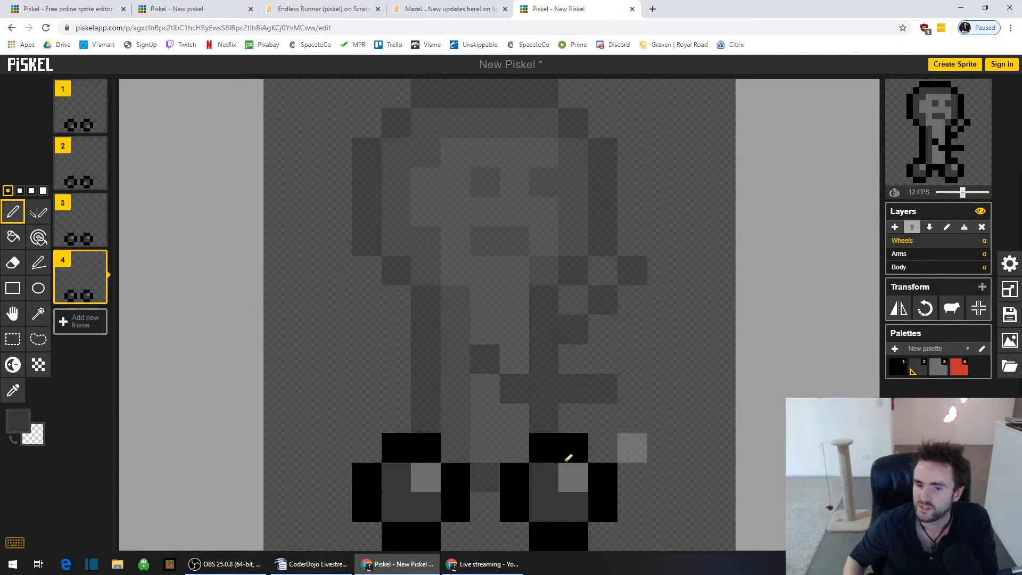
left_click(423, 475)
left_click(572, 475)
left_click(939, 367)
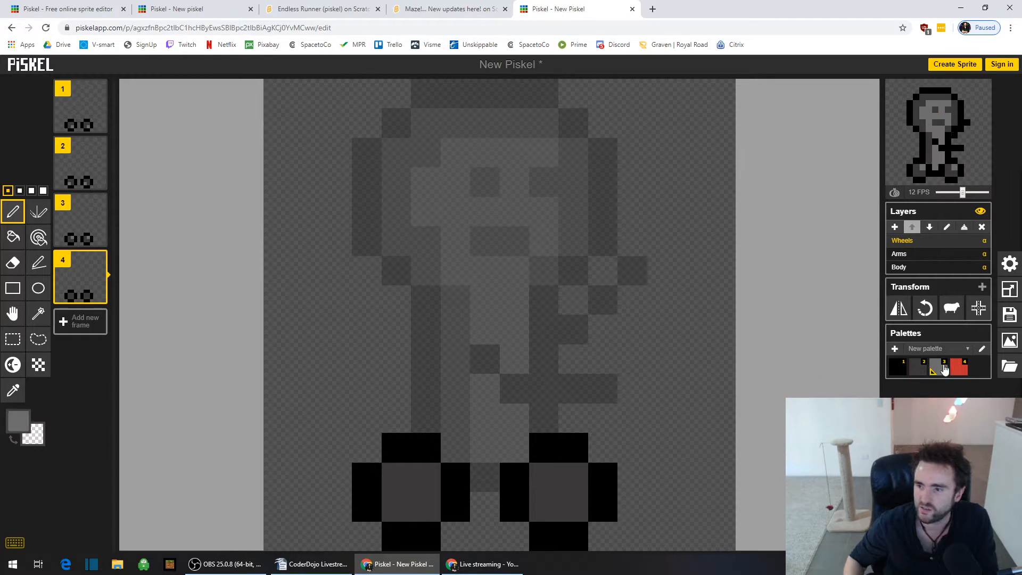
left_click(396, 477)
left_click(542, 474)
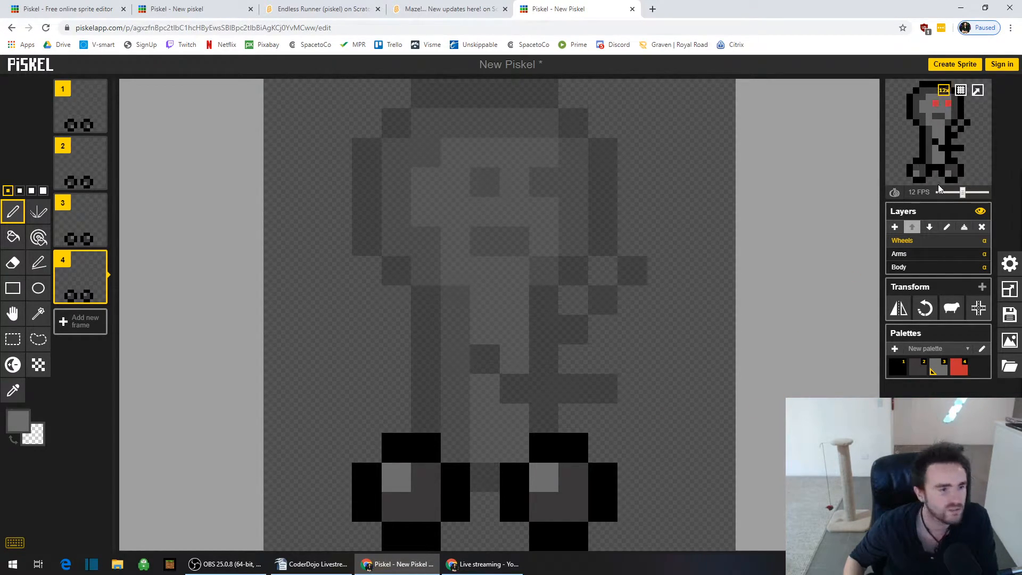
- In frame 2, move the light grey highlight on both wheels to the hub's lower-right pixel, filling the lower-left pixel dark grey
left_click(80, 168)
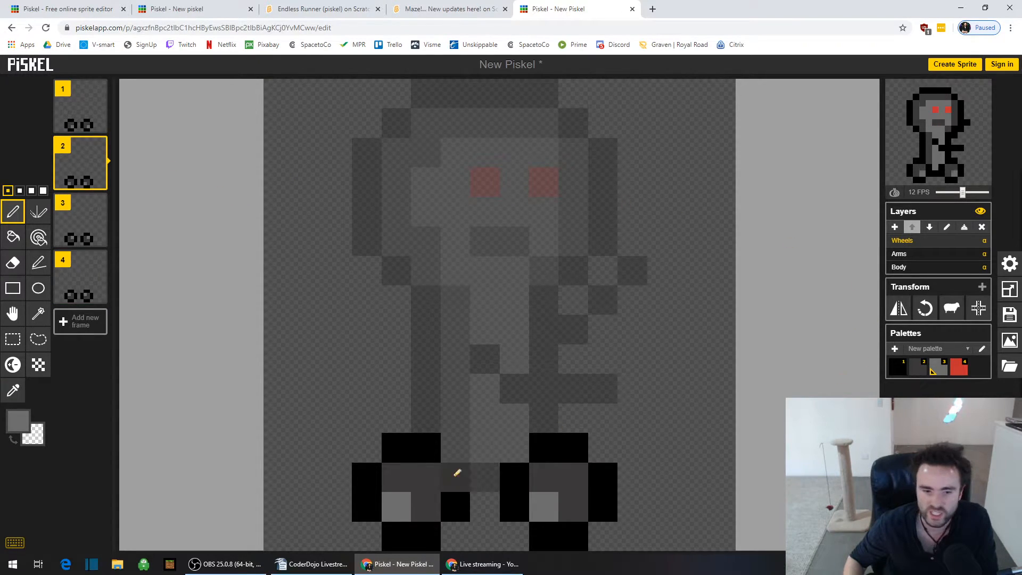
left_click(427, 505)
left_click(573, 506)
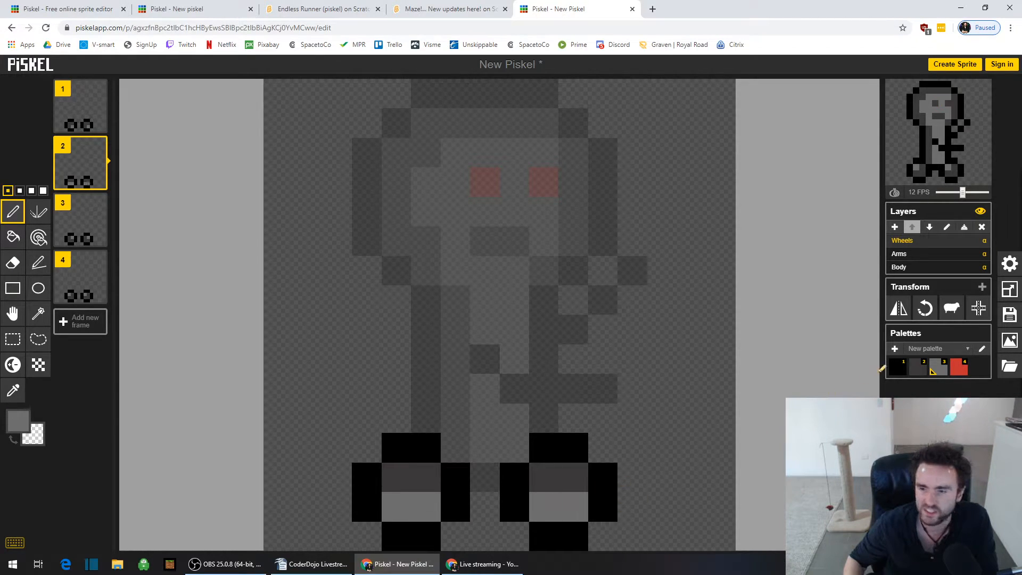
left_click(915, 367)
left_click(543, 505)
left_click_drag(395, 503, 397, 450)
- In frame 3, move the light grey highlight on both wheels to the hub's lower-left pixel, filling the upper-right pixel dark grey
key("Down")
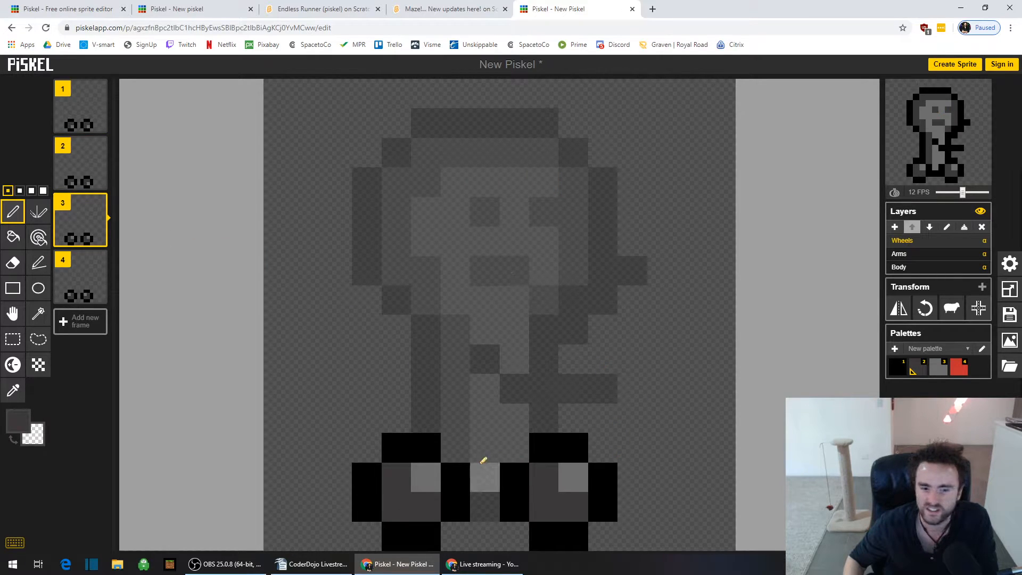
left_click(938, 366)
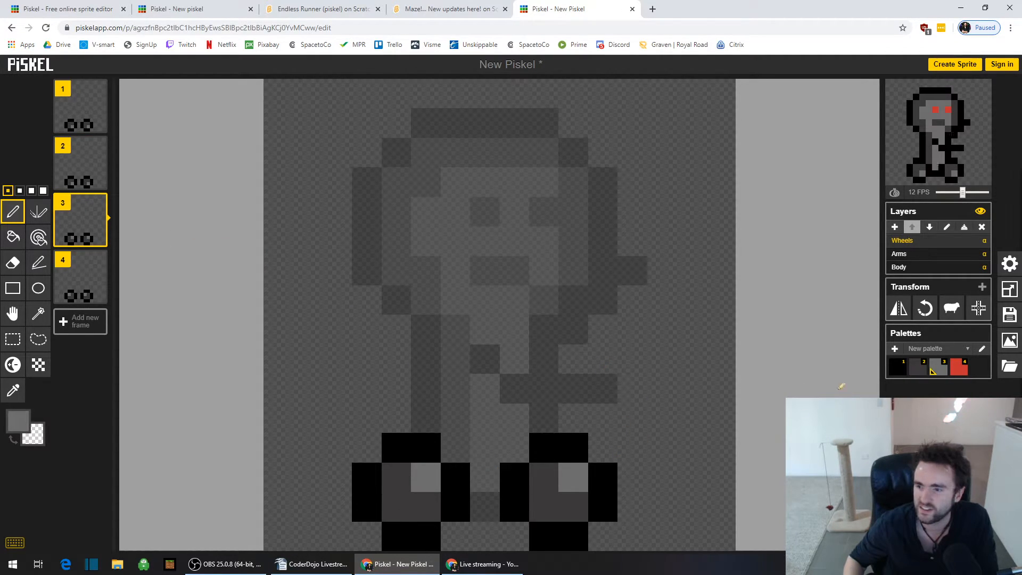
left_click(397, 506)
left_click(557, 495)
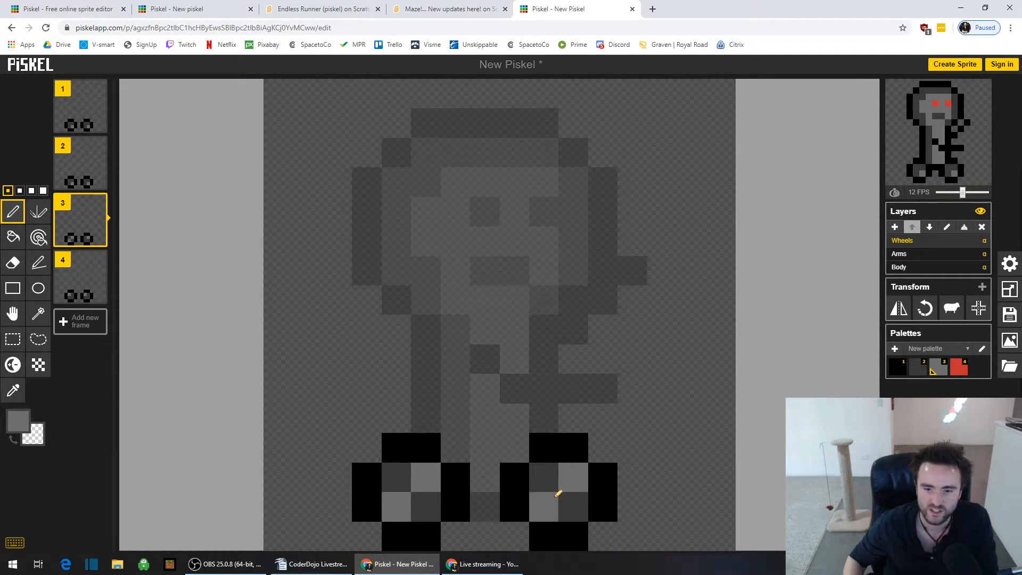
left_click(916, 368)
left_click(426, 468)
left_click(572, 466)
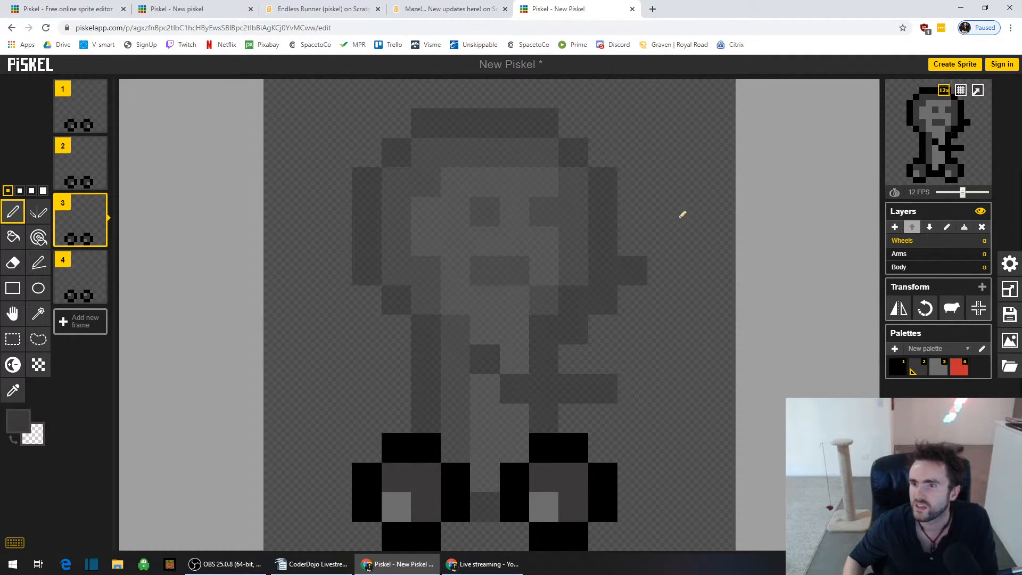
- In frame 1, move the light grey highlight on both wheels back to the hub's upper-right pixel, filling the lower-right pixel dark grey
left_click(82, 275)
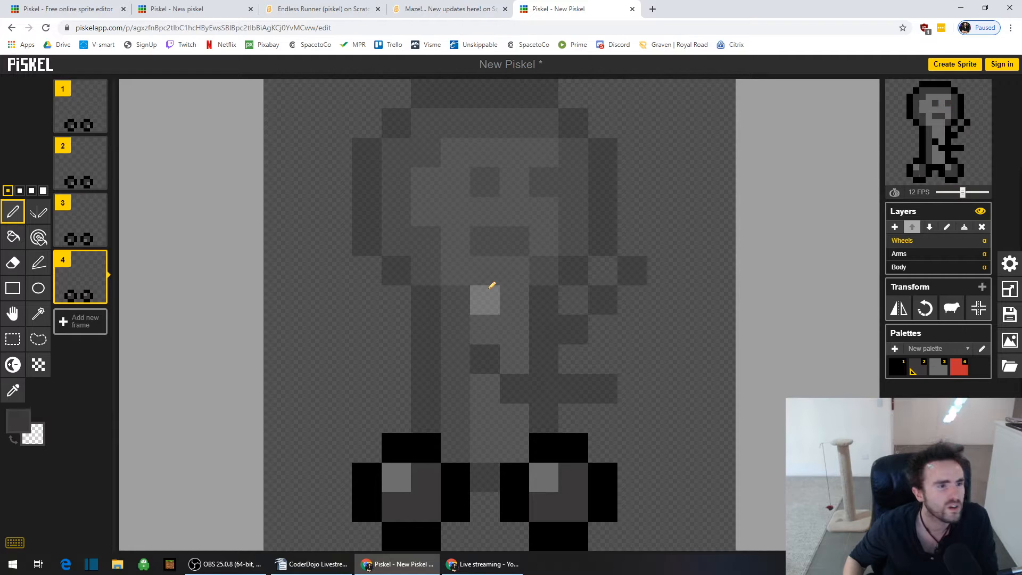
left_click(90, 127)
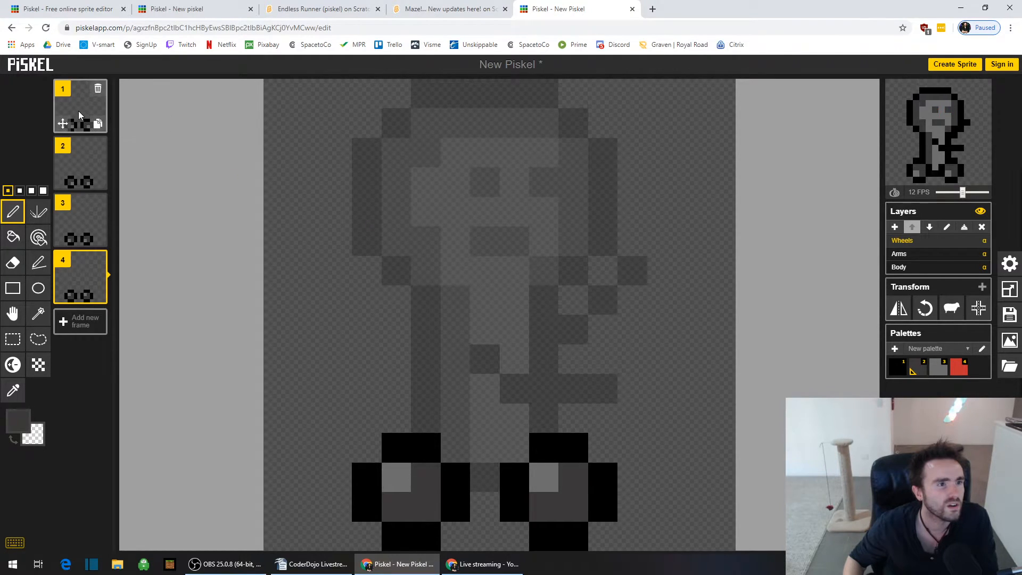
left_click(937, 374)
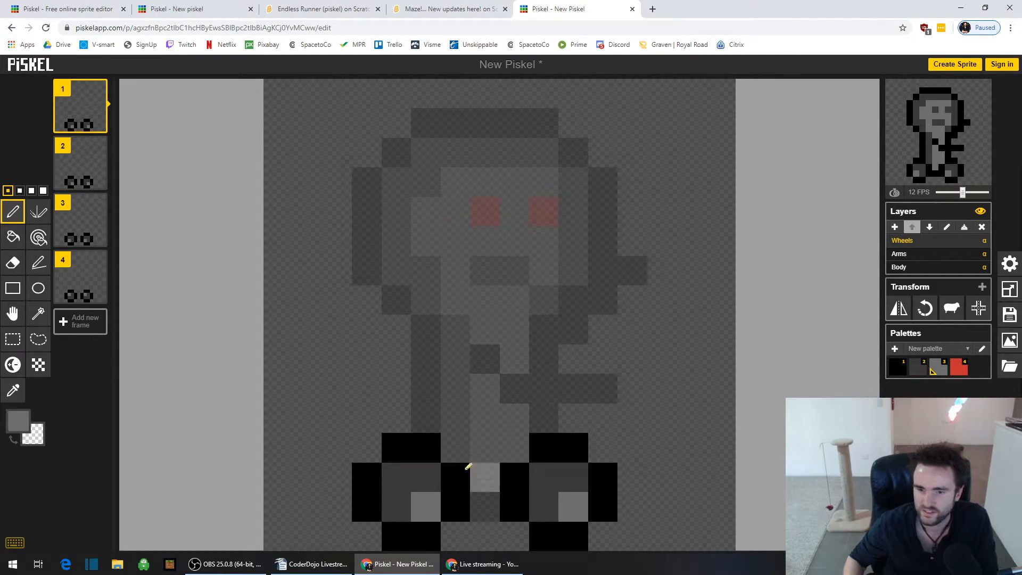
left_click(437, 477)
left_click(576, 477)
left_click(917, 368)
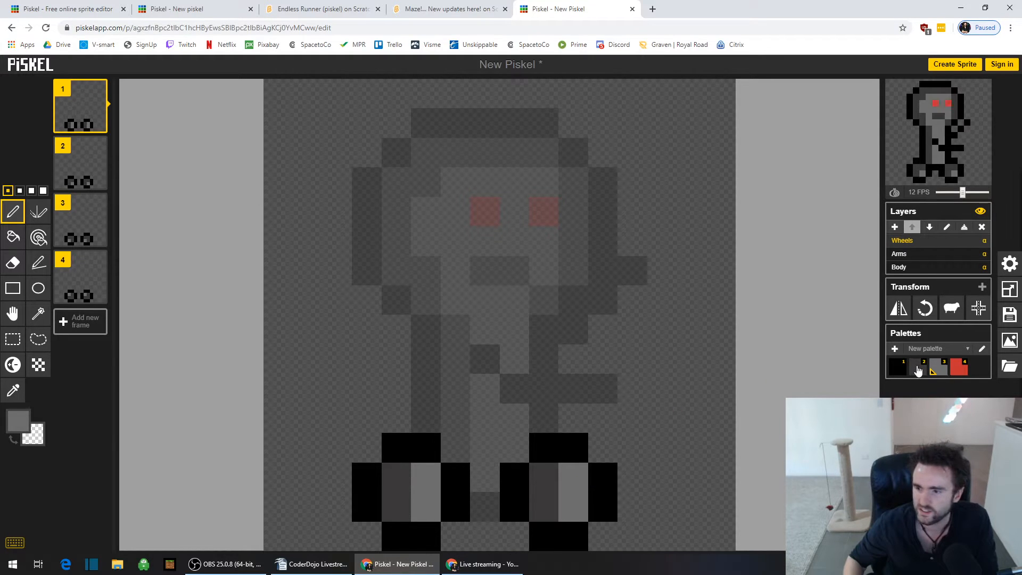
left_click(427, 501)
left_click(585, 500)
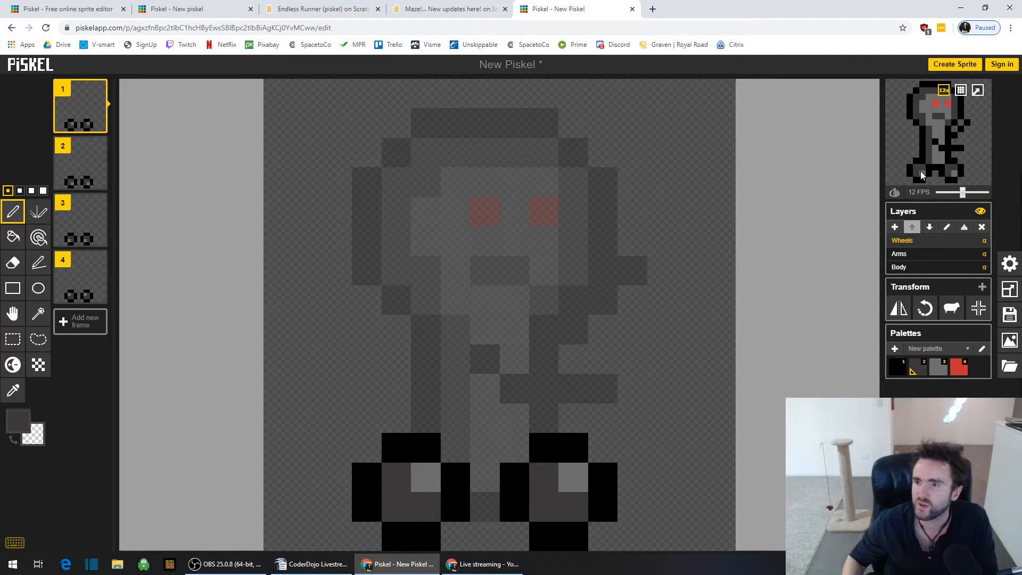
- Watch the animation in an enlarged separate preview window and close it
left_click(983, 91)
left_click_drag(75, 16, 370, 111)
left_click_drag(465, 294, 678, 459)
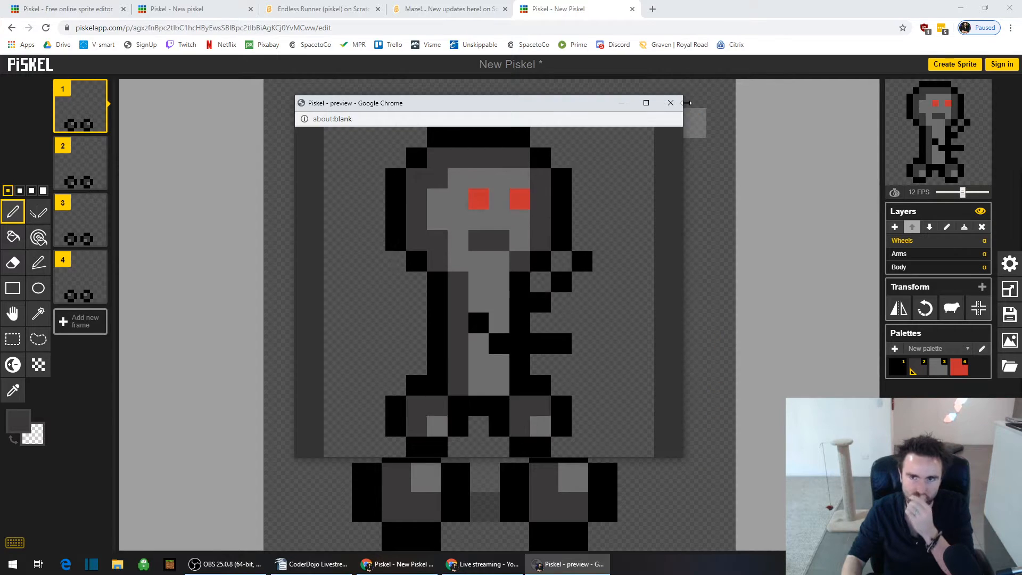
left_click(670, 104)
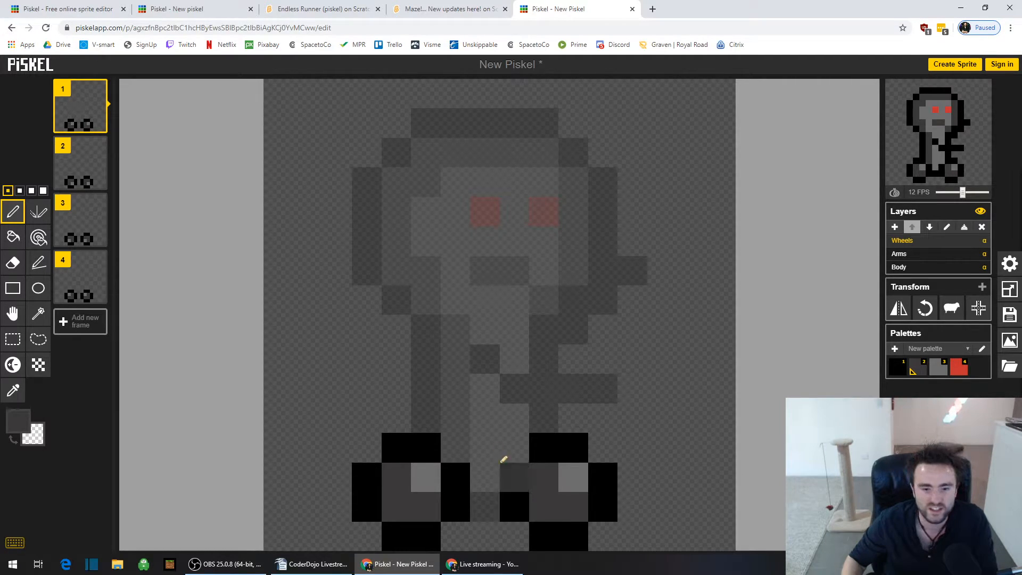
- View the Arms layer in frame 1 and make the Body layer active
scroll(506, 463, "down", 2)
scroll(479, 447, "up", 1)
scroll(479, 443, "up", 2)
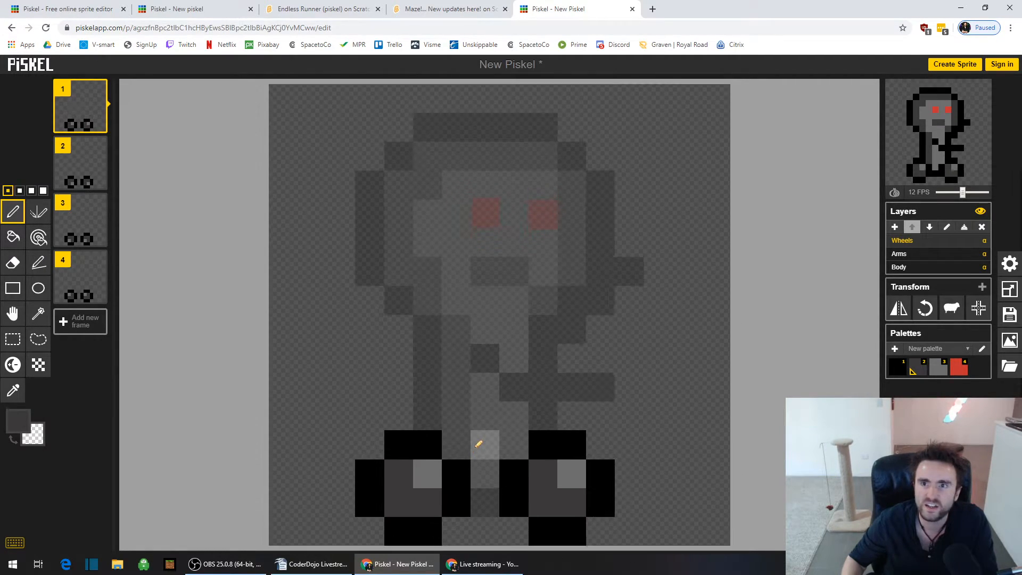
scroll(479, 444, "down", 2)
scroll(478, 443, "up", 1)
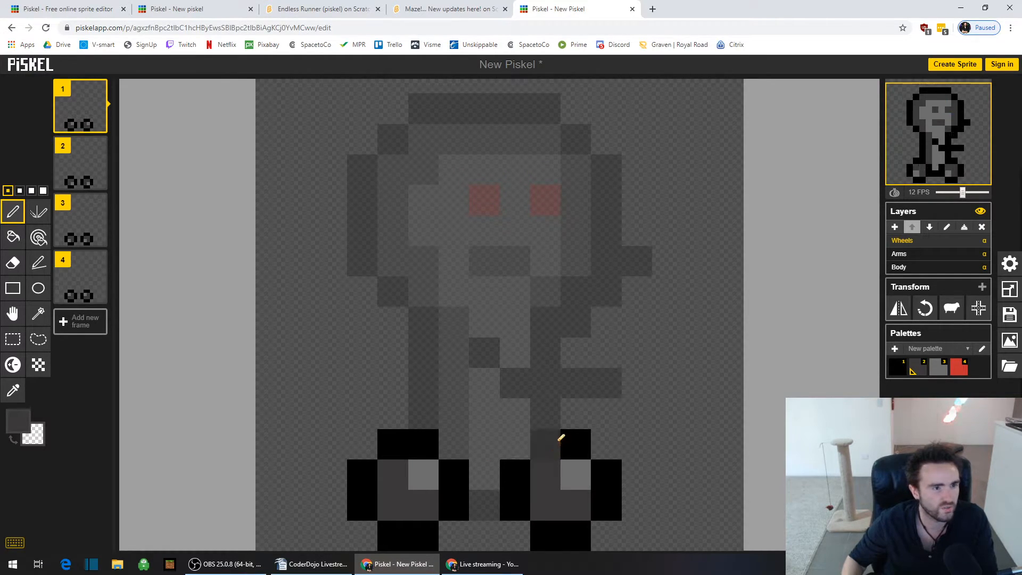
left_click(905, 256)
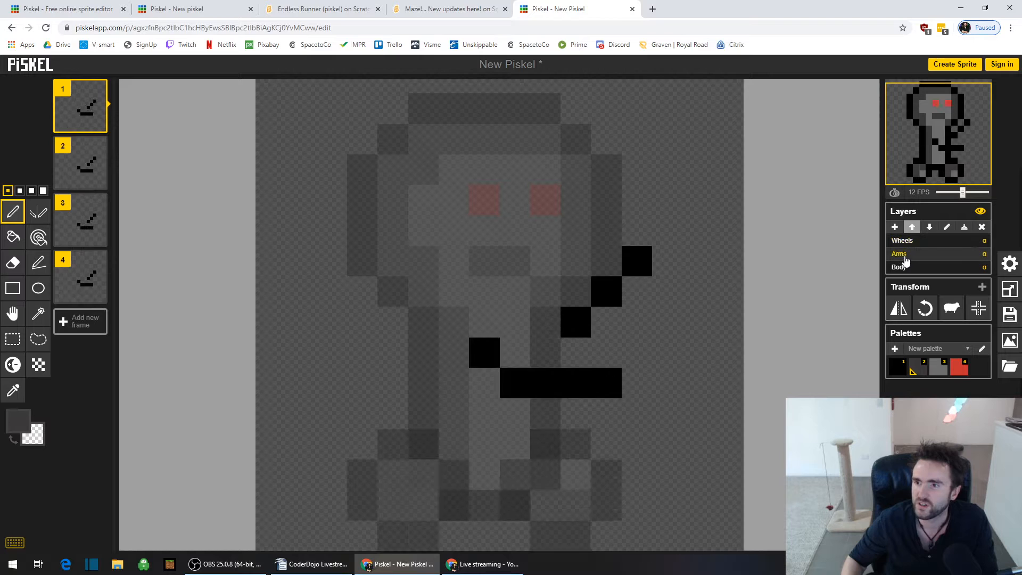
left_click(906, 268)
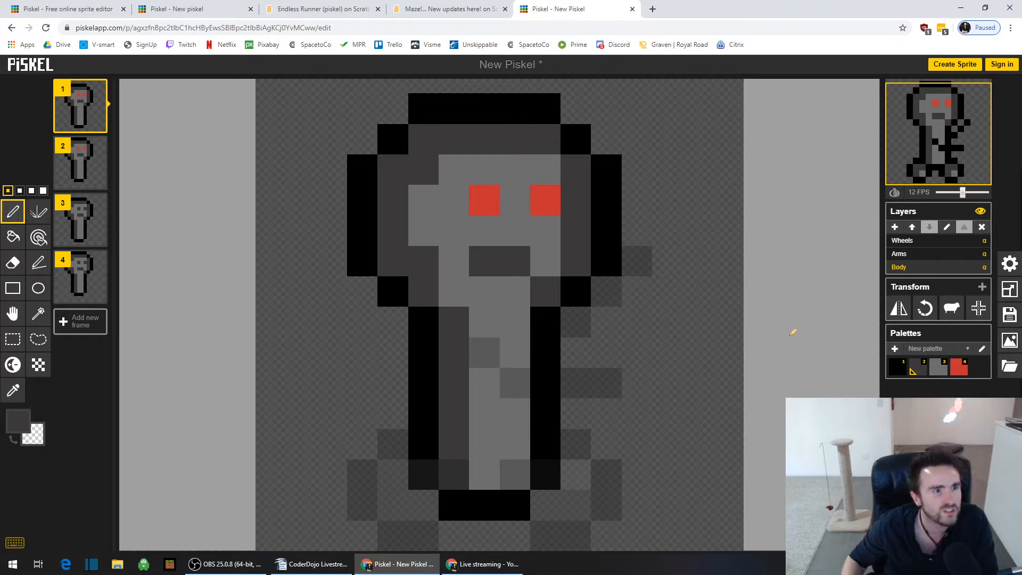
- In frame 2, extend the body's base one pixel downward with a black outline, one dark grey pixel and two light grey pixels
left_click(88, 172)
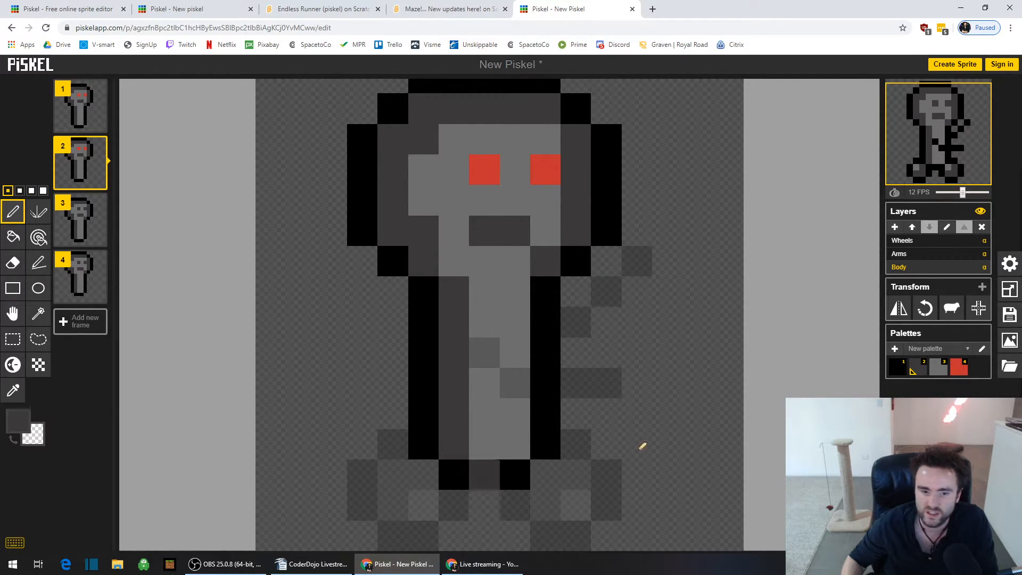
left_click(896, 376)
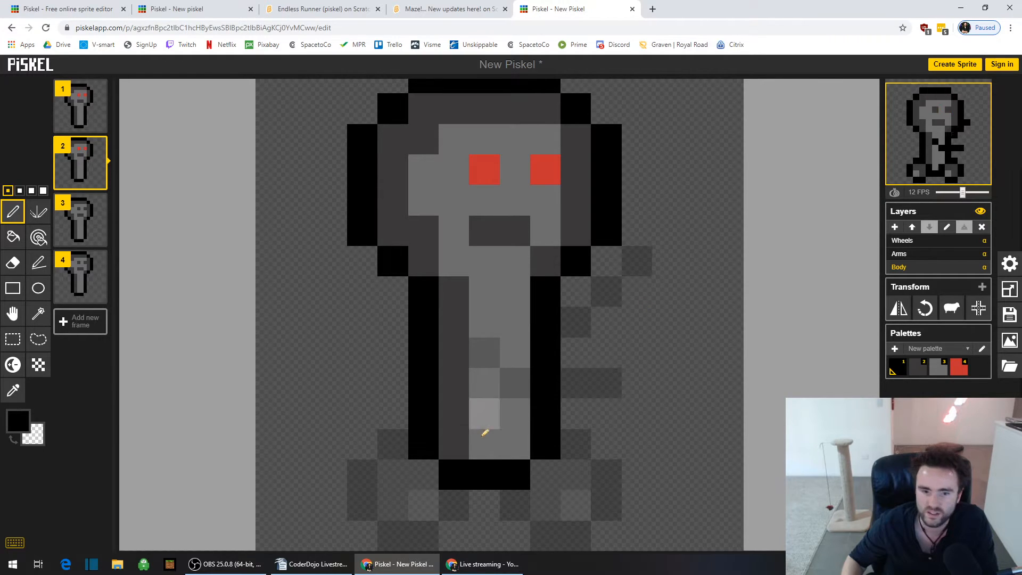
mouse_move(426, 470)
left_mouse_down()
mouse_move(459, 497)
mouse_move(512, 500)
mouse_move(546, 474)
left_mouse_up()
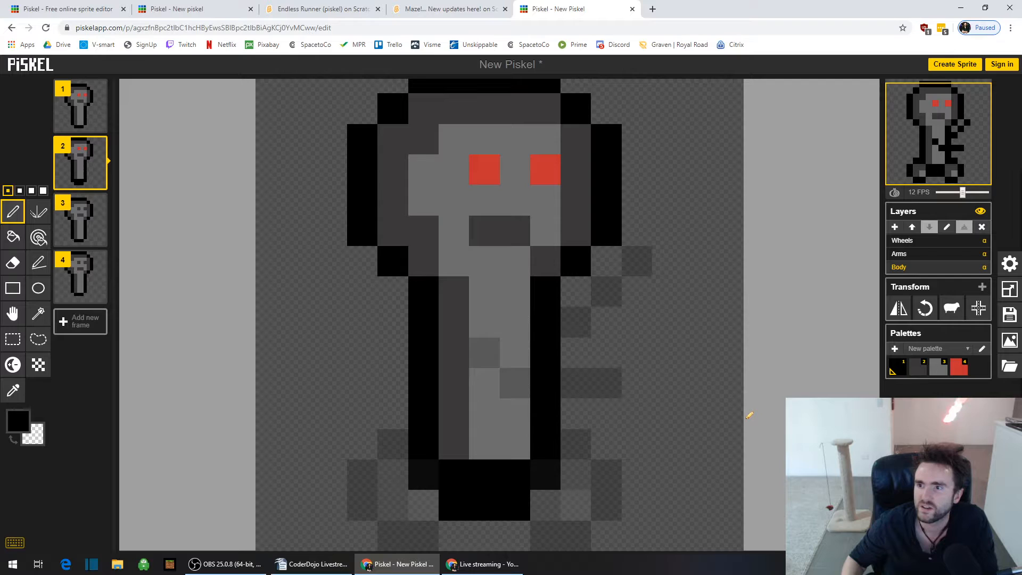
left_click(918, 371)
left_click(459, 477)
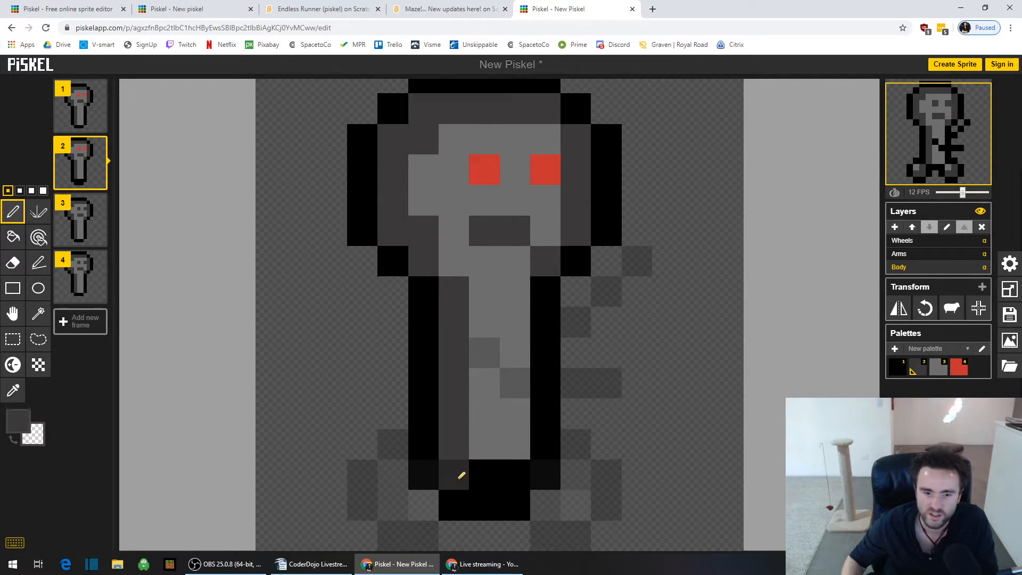
left_click(942, 372)
left_click_drag(514, 475, 497, 473)
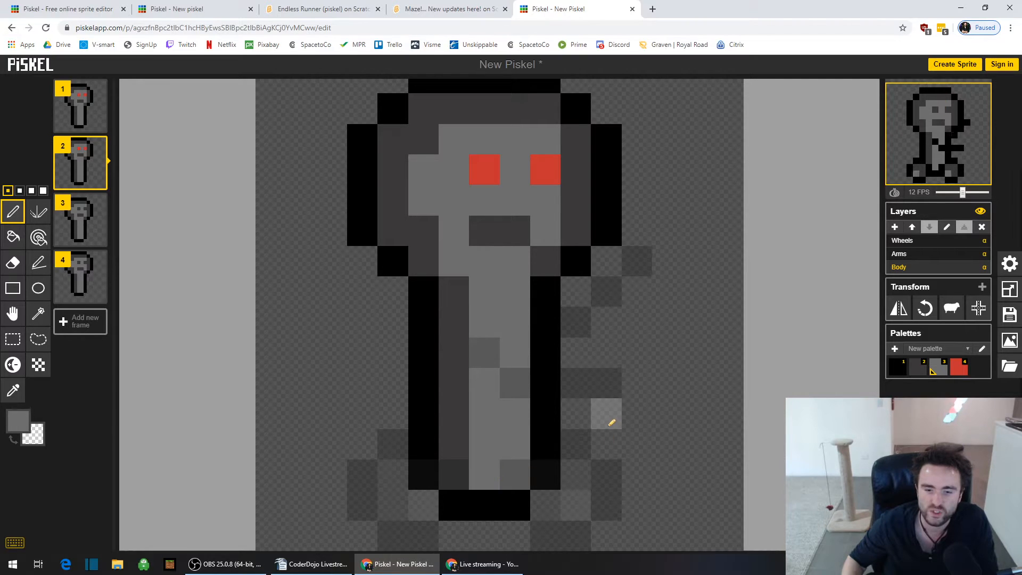
- In frame 4, extend the body's base one pixel downward with a black outline, one dark grey pixel and two light grey pixels
left_click(81, 285)
left_click(897, 367)
mouse_move(430, 466)
left_mouse_down()
mouse_move(468, 483)
mouse_move(460, 497)
mouse_move(508, 500)
mouse_move(553, 468)
left_mouse_up()
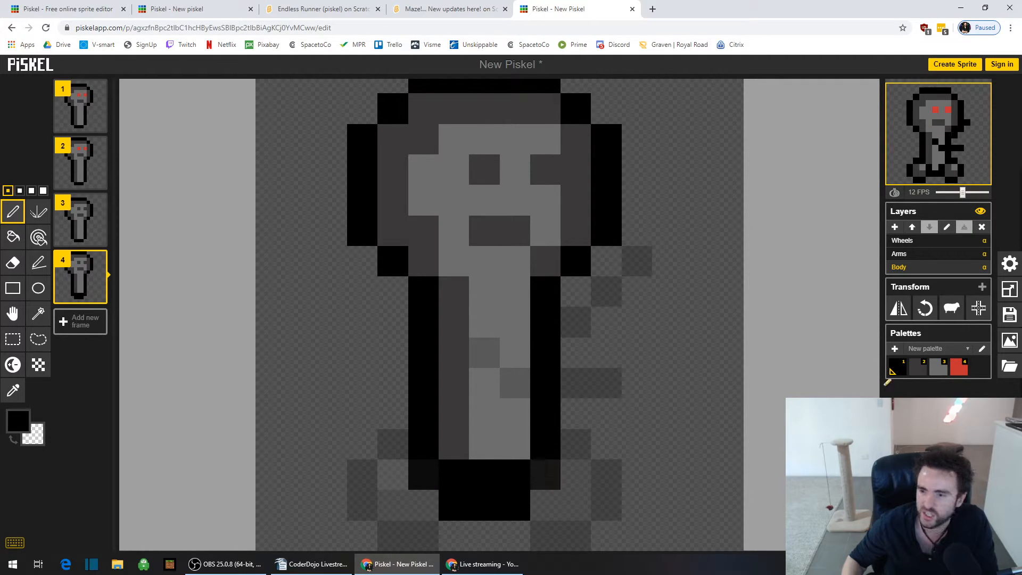
left_click(914, 373)
left_click(454, 474)
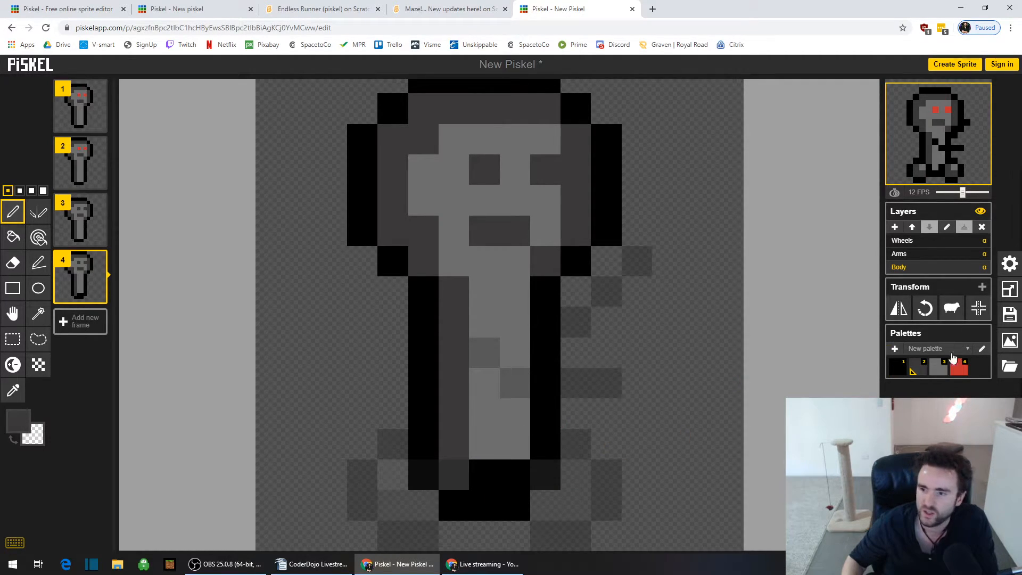
left_click(940, 371)
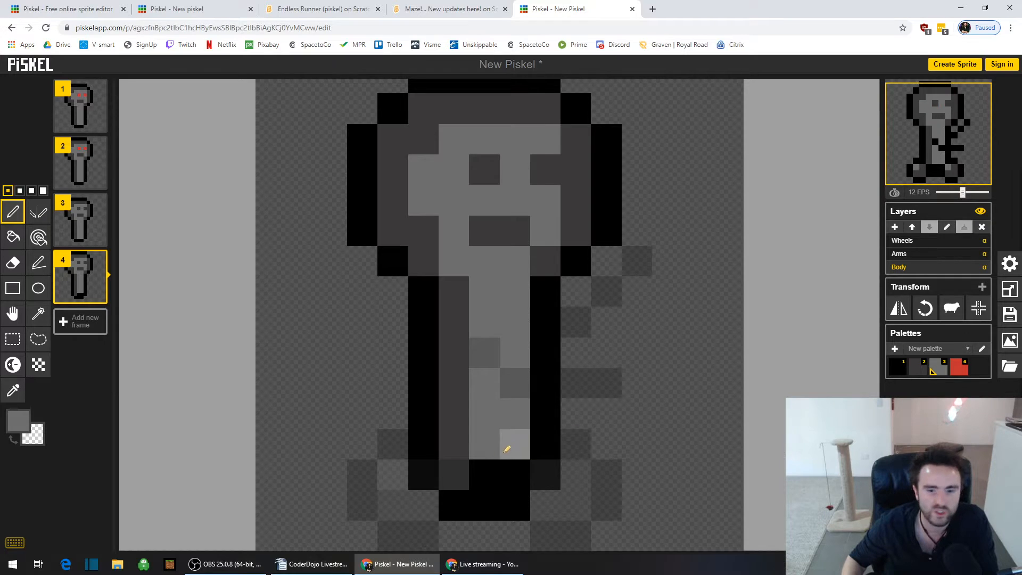
left_click(493, 470)
left_click(512, 471)
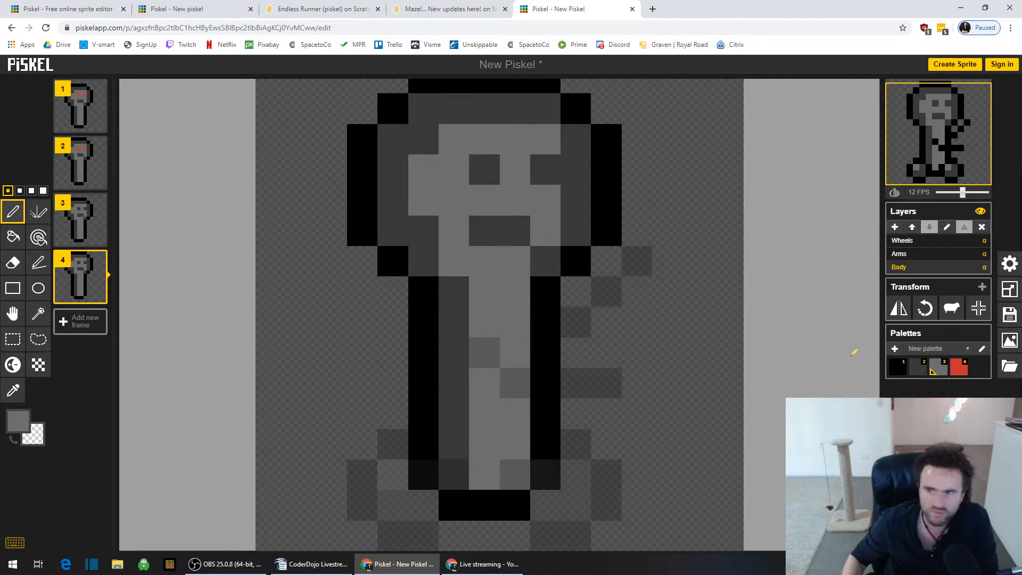
- Fill the lowest grey row inside the body with black in frames 4 and 2
left_click(918, 368)
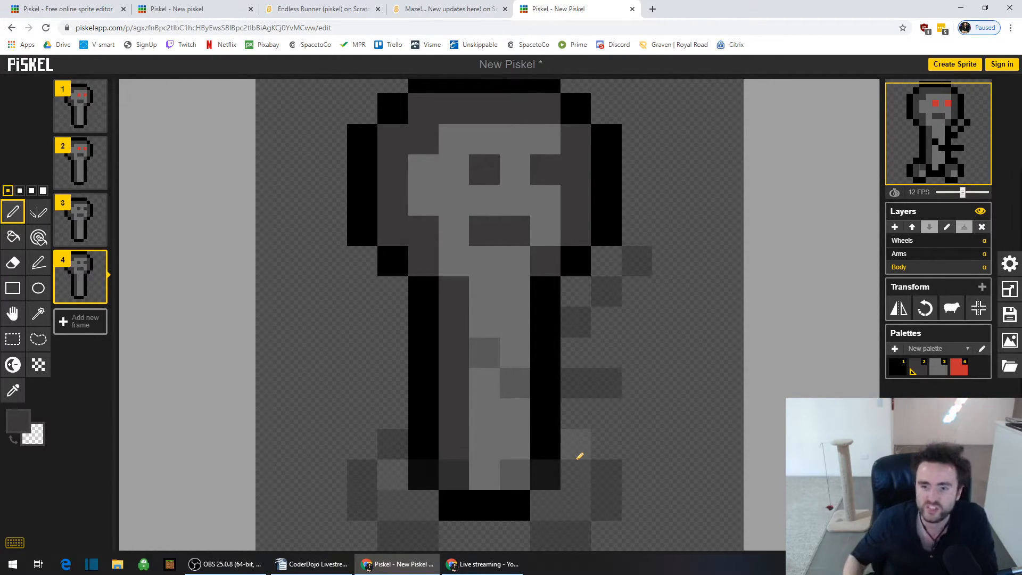
left_click(900, 372)
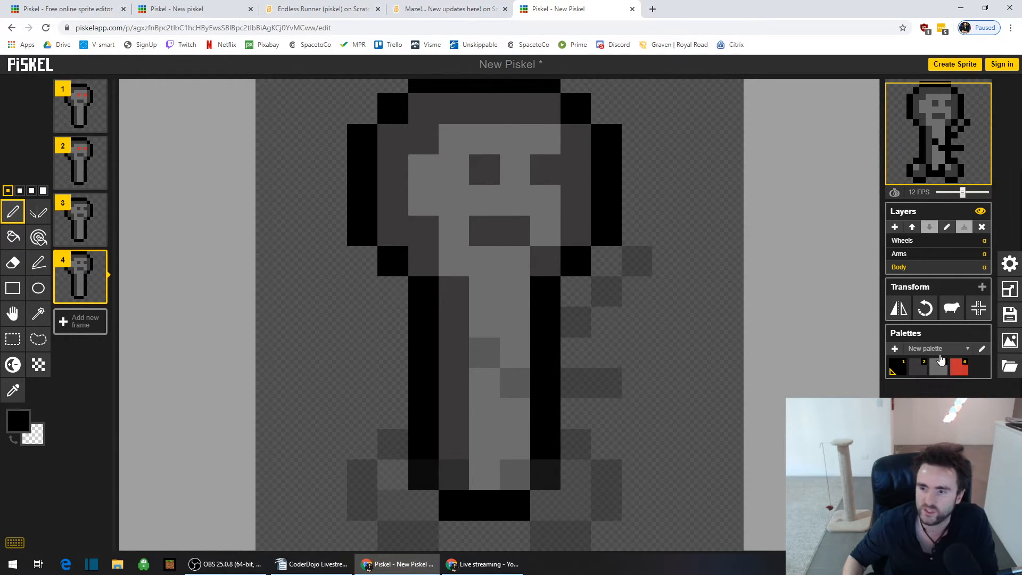
left_click_drag(454, 475, 529, 474)
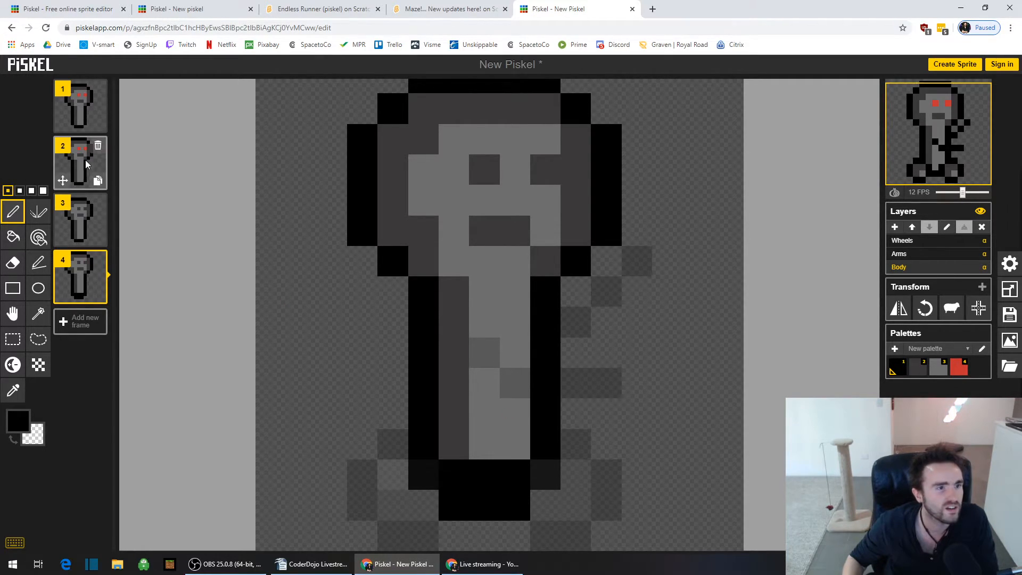
left_click(82, 178)
left_click_drag(455, 475, 527, 475)
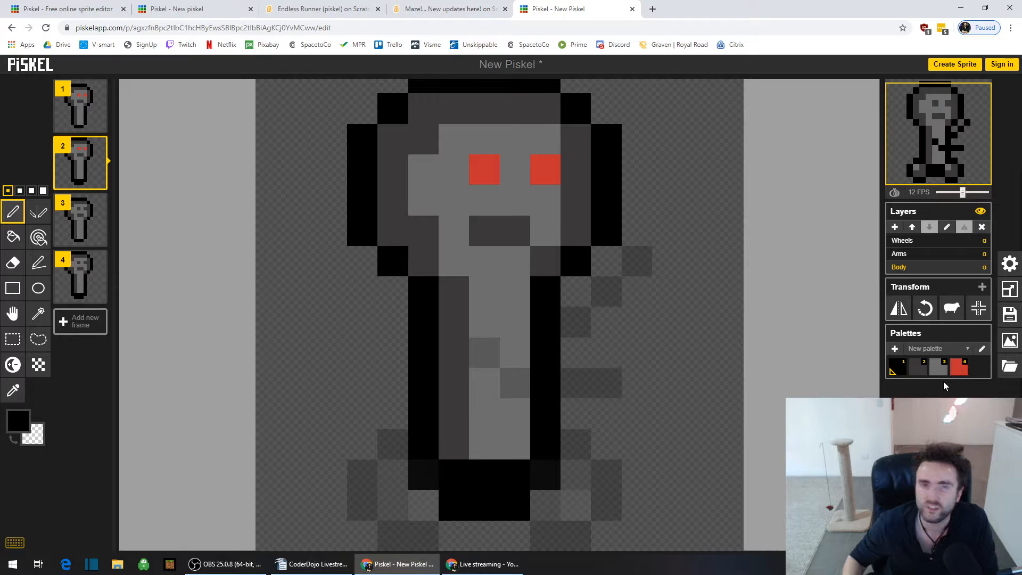
- Erase the extra pixel row added below the body in frames 2 and 4, and switch to frame 3
left_click(12, 263)
mouse_move(450, 499)
left_mouse_down()
mouse_move(528, 505)
mouse_move(552, 465)
left_mouse_up()
left_click(86, 277)
mouse_move(420, 472)
left_mouse_down()
mouse_move(424, 463)
mouse_move(445, 497)
mouse_move(534, 500)
mouse_move(553, 465)
left_mouse_up()
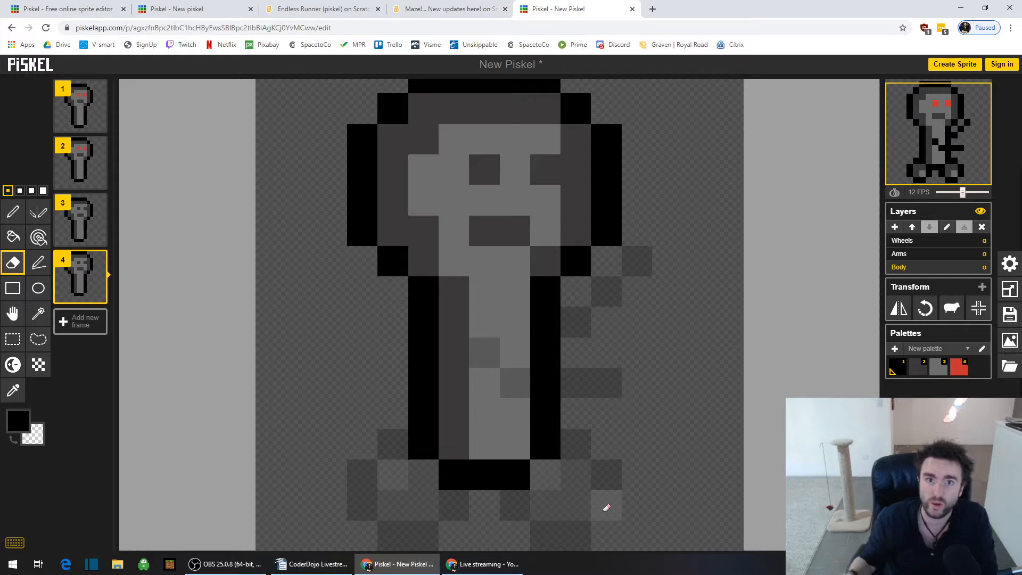
left_click(87, 226)
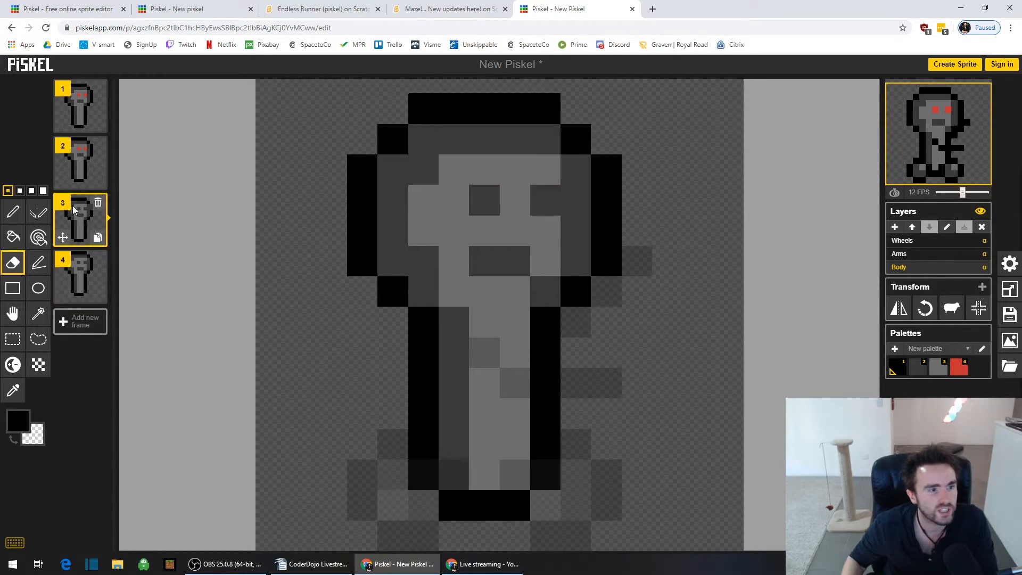
left_click(83, 168)
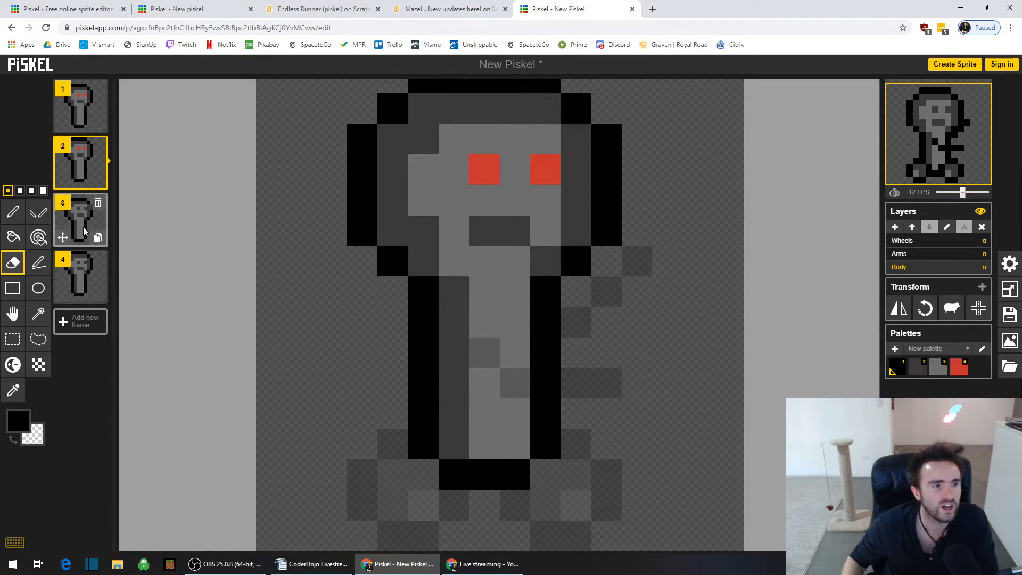
left_click(83, 267)
left_click(84, 223)
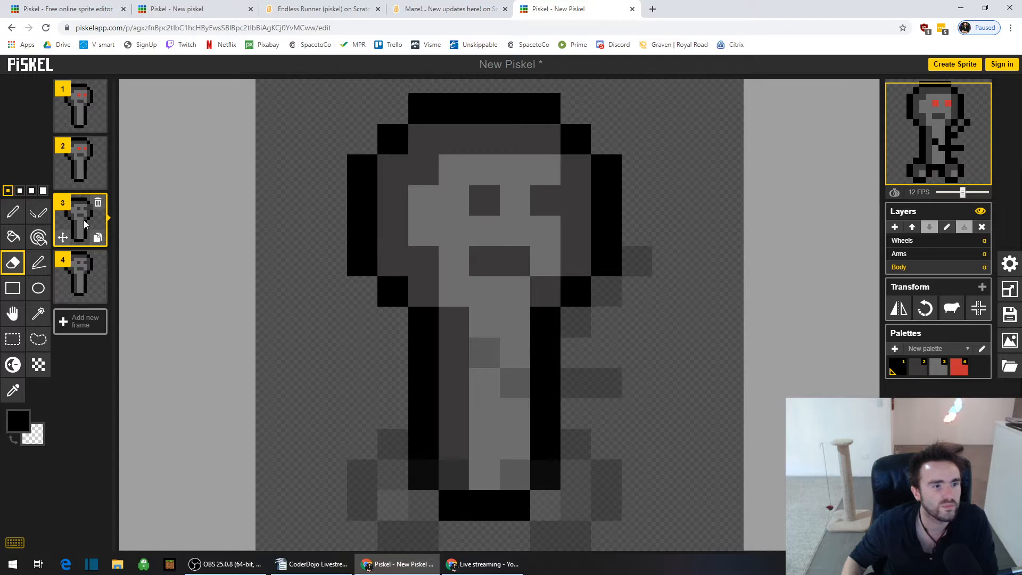
- In frames 1 and 2, paint three dark grey pixels on alternating rows down the light grey strip of the body's trunk
left_click(84, 104)
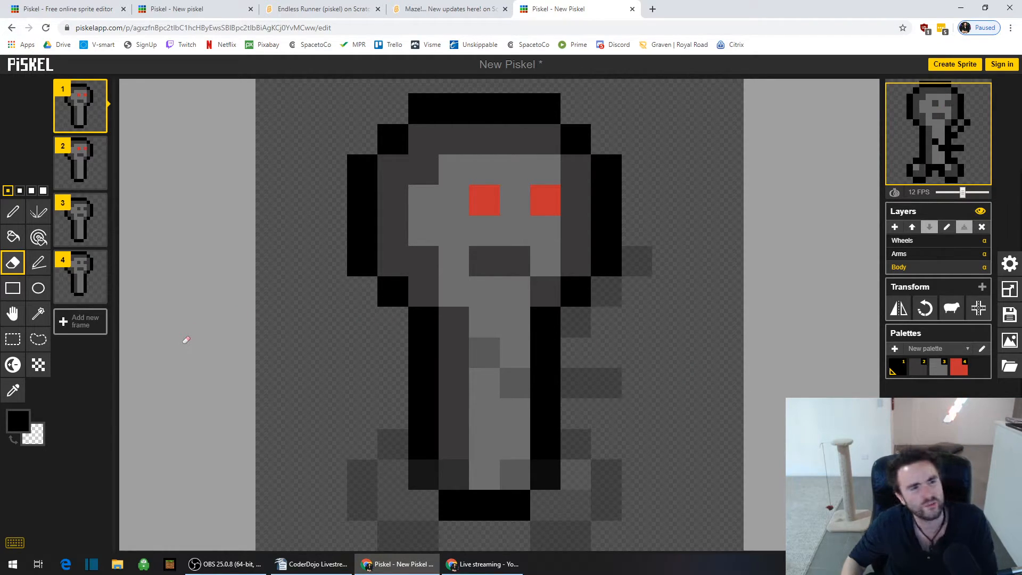
left_click(917, 366)
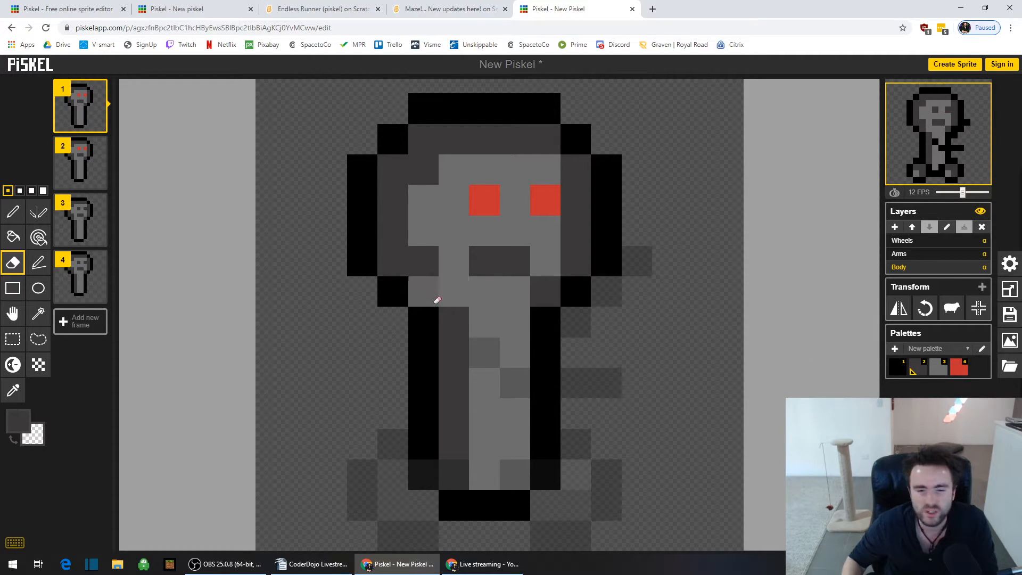
left_click(480, 319)
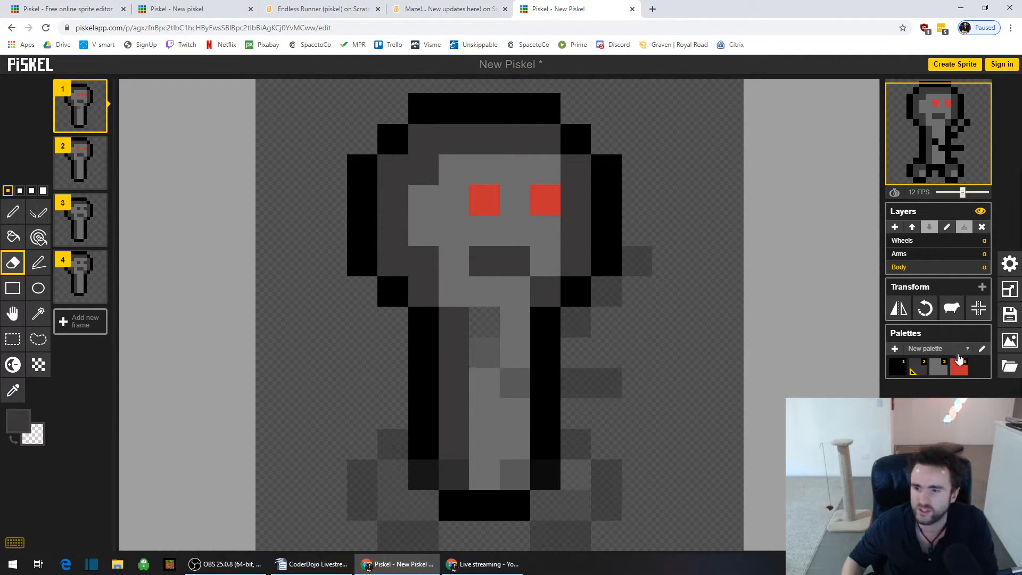
left_click(13, 211)
left_click(484, 322)
left_click(490, 376)
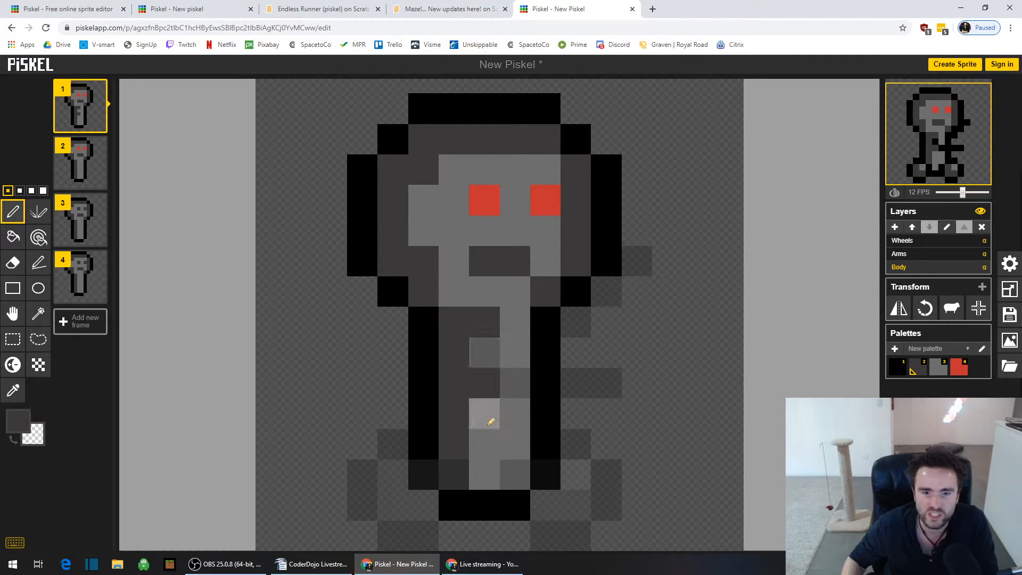
left_click(486, 433)
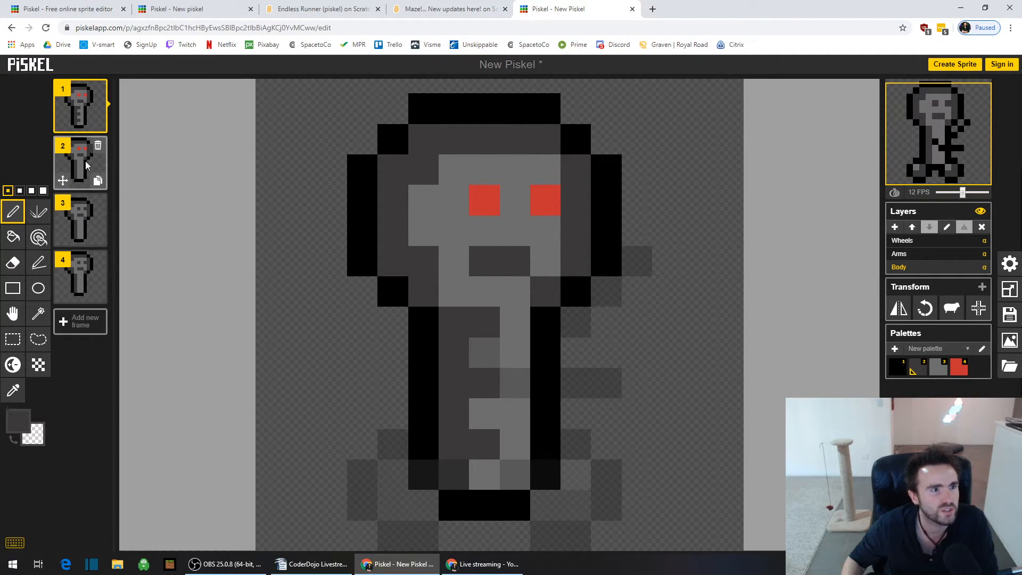
left_click(71, 175)
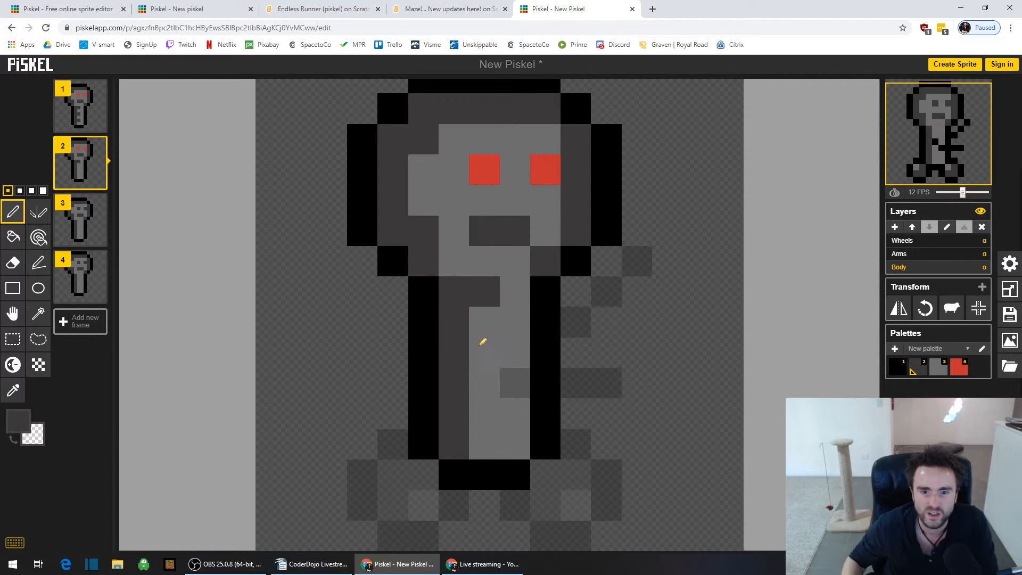
left_click(484, 413)
- Duplicate frame 3, then paint the same alternating dark grey pixels down the body's trunk in frames 4 and 5
left_click(94, 236)
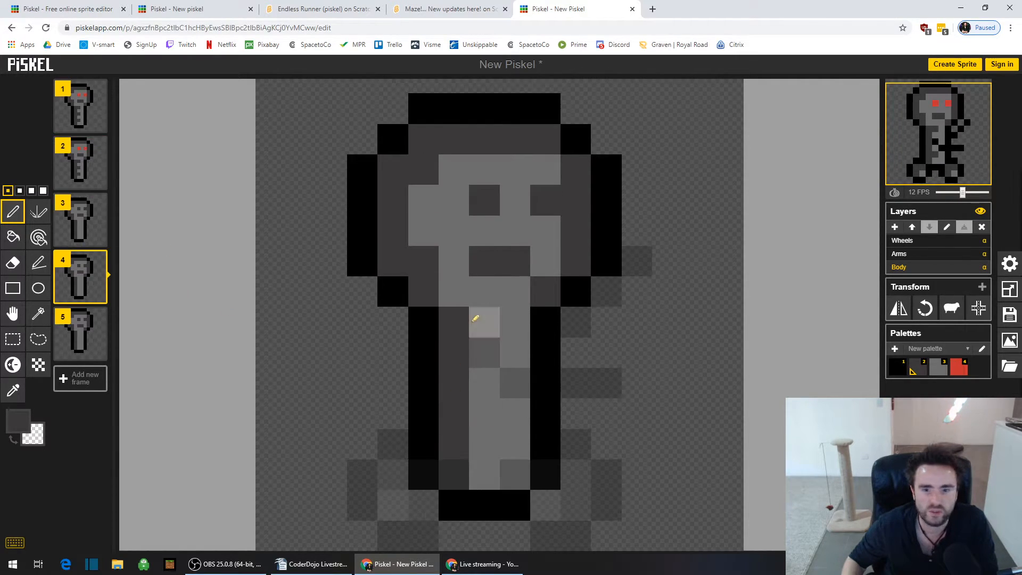
left_click(485, 385)
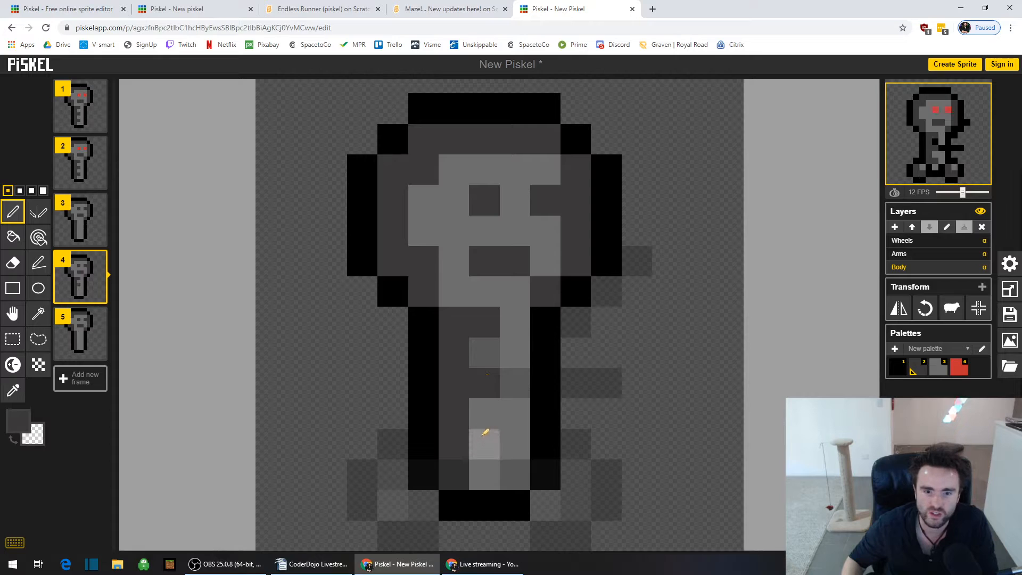
left_click(82, 340)
left_click(484, 292)
left_click(487, 408)
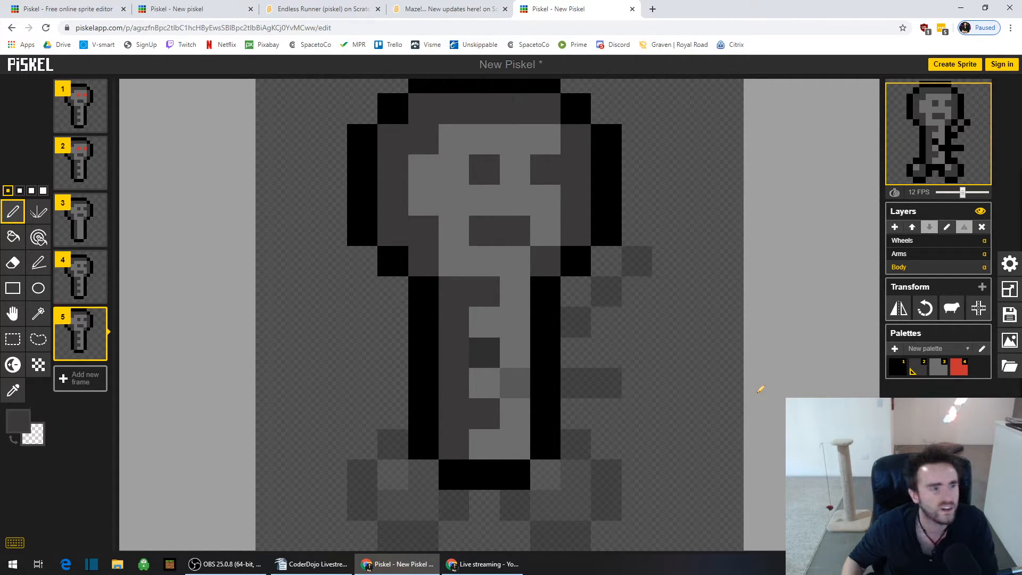
- In frame 3, paint three dark grey pixels on alternating rows down the body's trunk
left_click(83, 223)
left_click(483, 321)
left_click(483, 383)
left_click(481, 436)
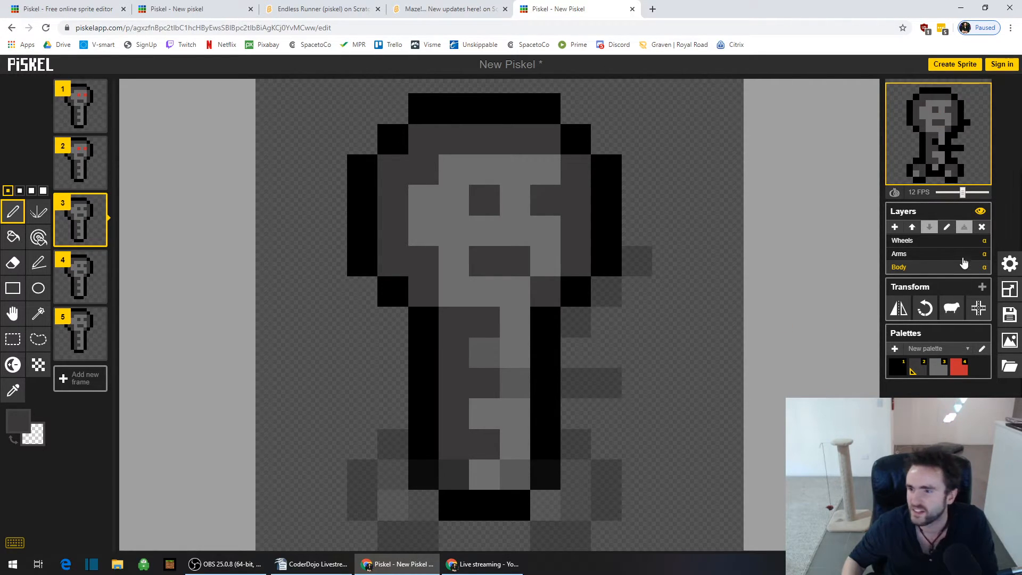
- Delete the surplus frame 4 and return to the Body layer
left_click(915, 246)
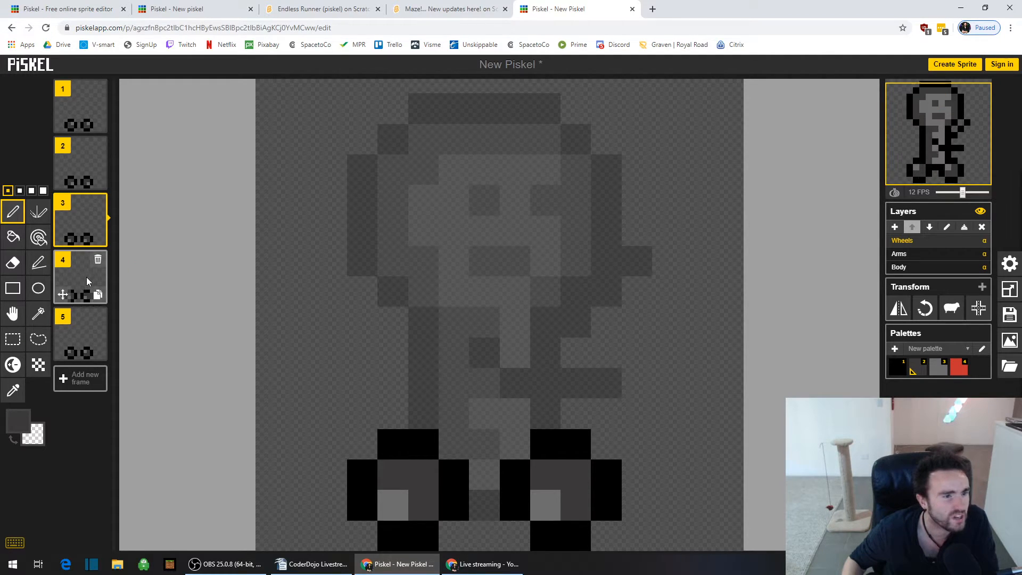
left_click(98, 259)
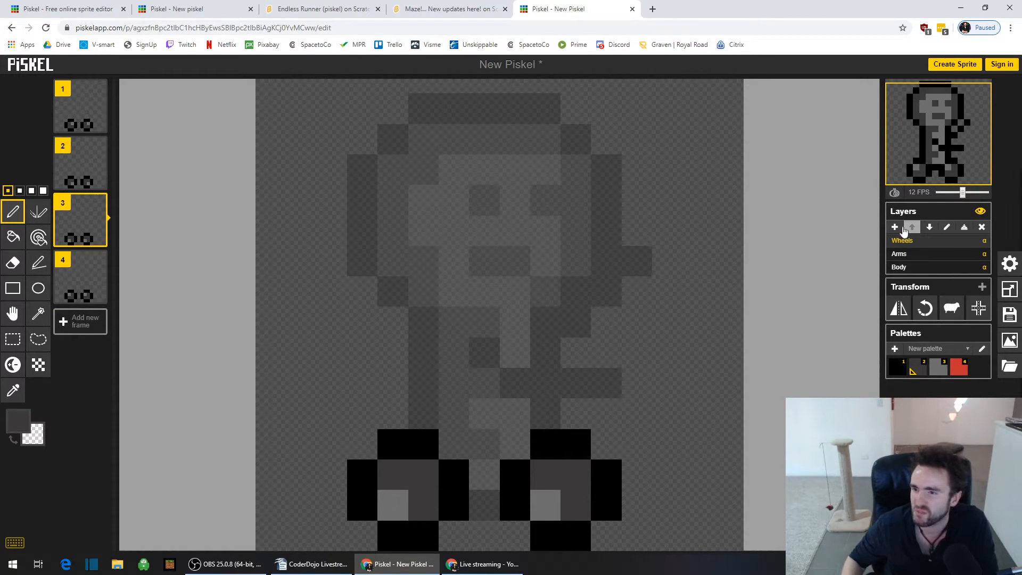
left_click(908, 269)
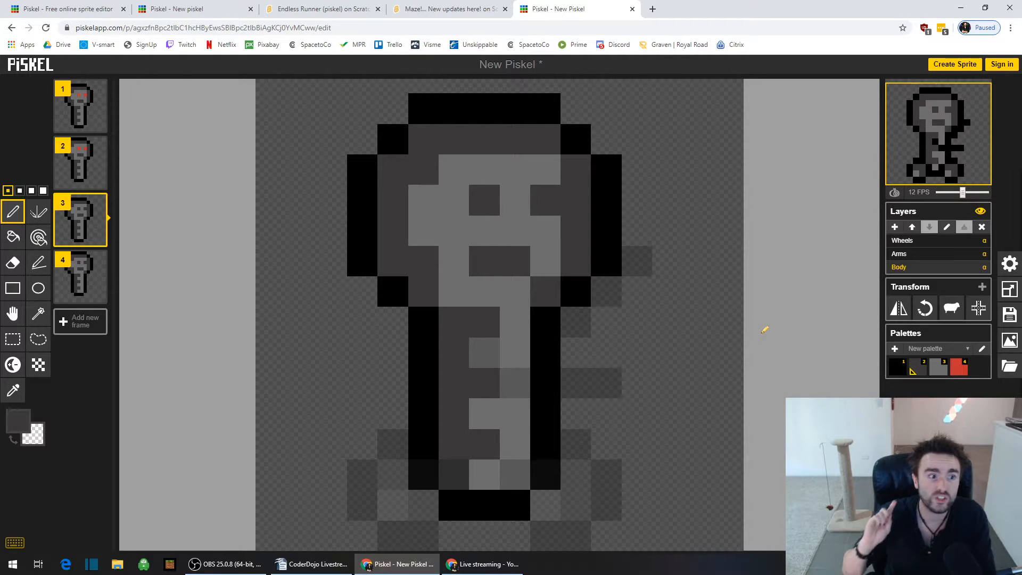
- On the Arms layer of frame 2, redraw the outer part of the lower arm in black one row further down and erase the old pixels
left_click(915, 258)
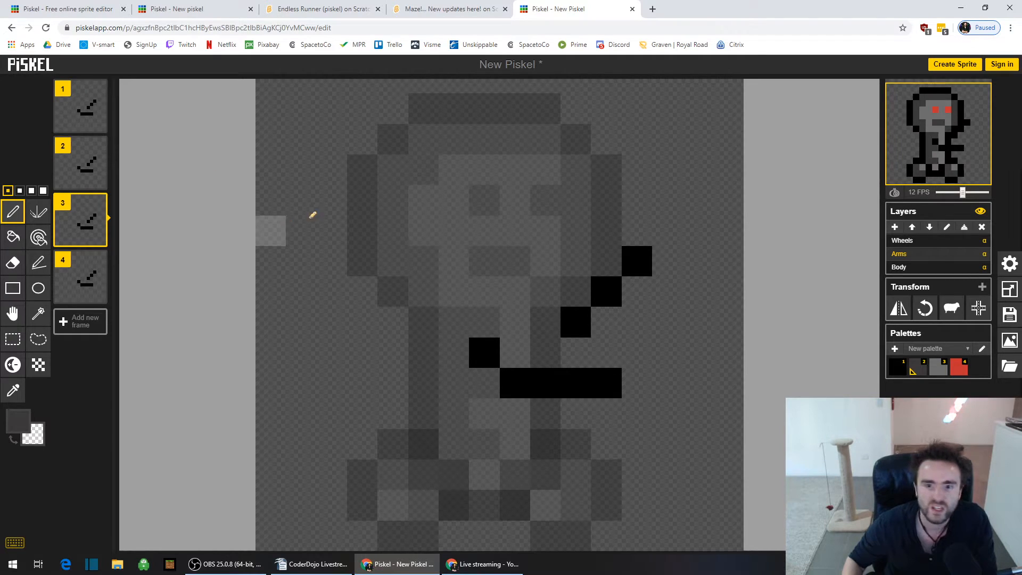
left_click(900, 372)
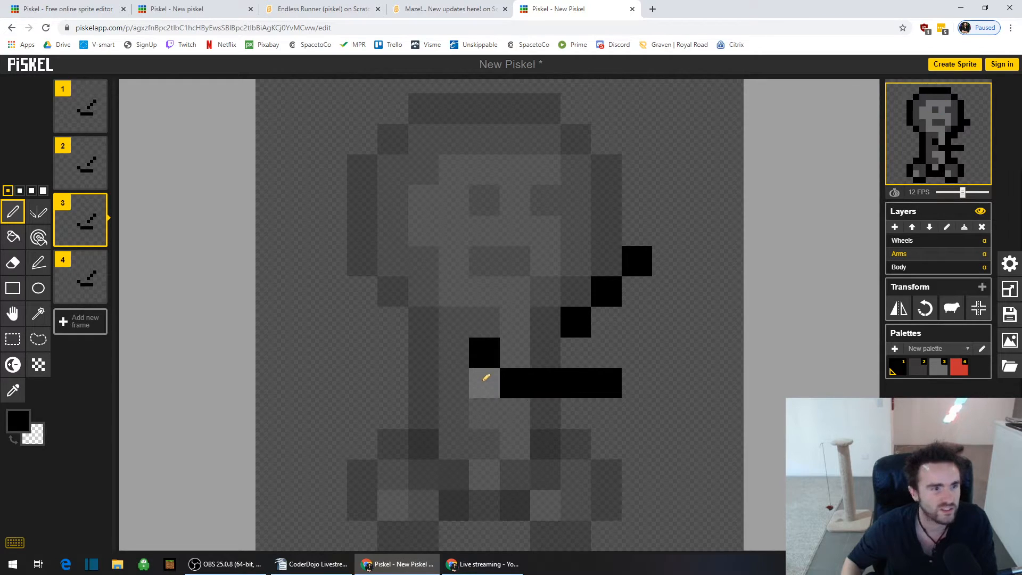
left_click(82, 111)
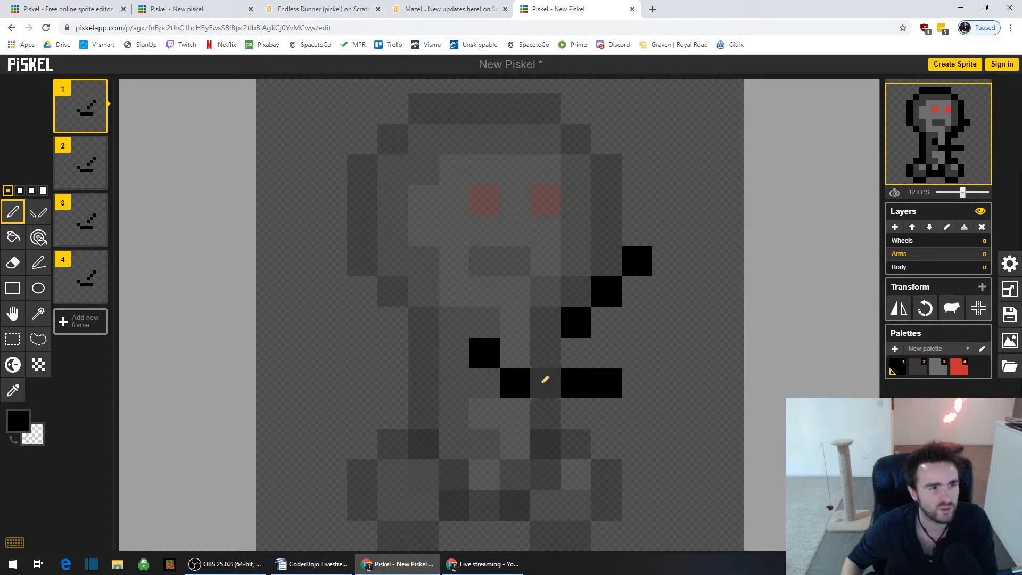
left_click(545, 381)
left_click(84, 160)
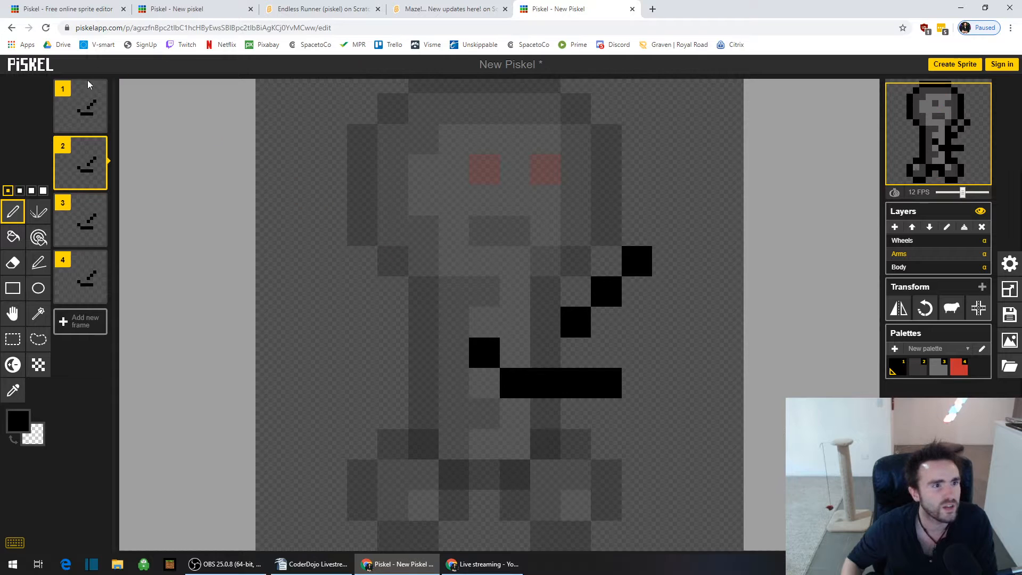
mouse_move(78, 117)
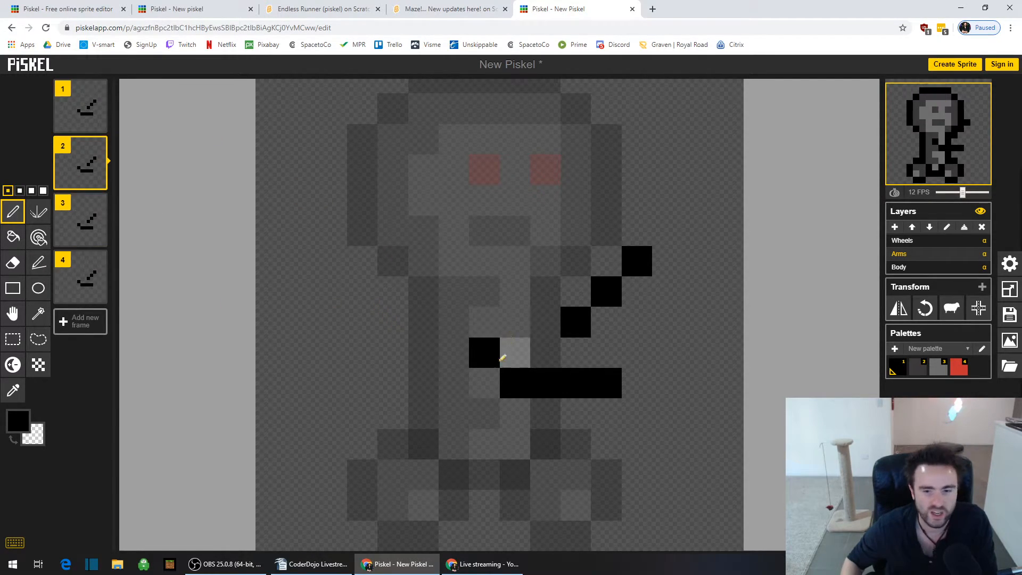
left_click_drag(542, 408, 607, 404)
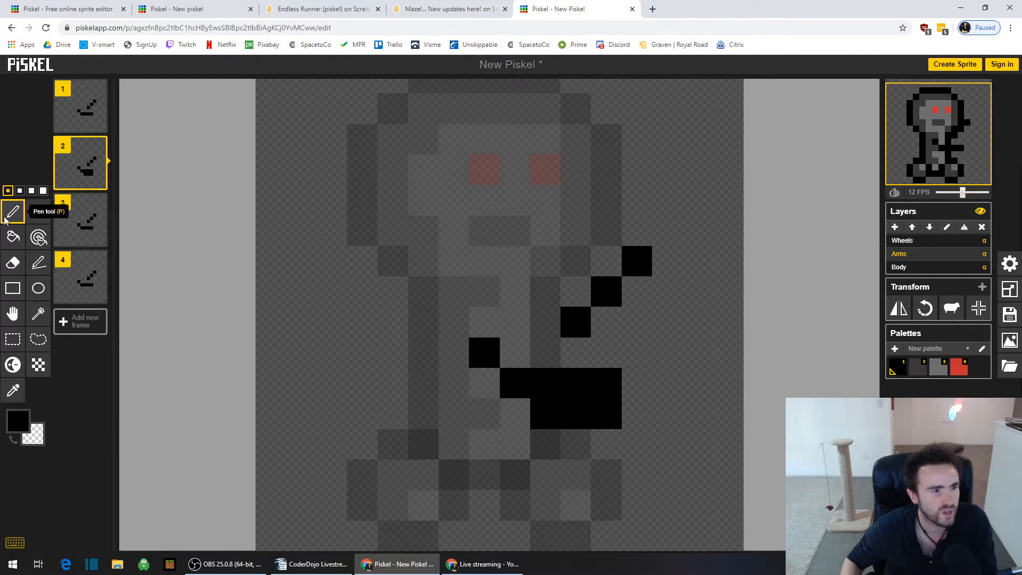
left_click(12, 262)
left_click(601, 396)
left_click_drag(544, 383, 605, 376)
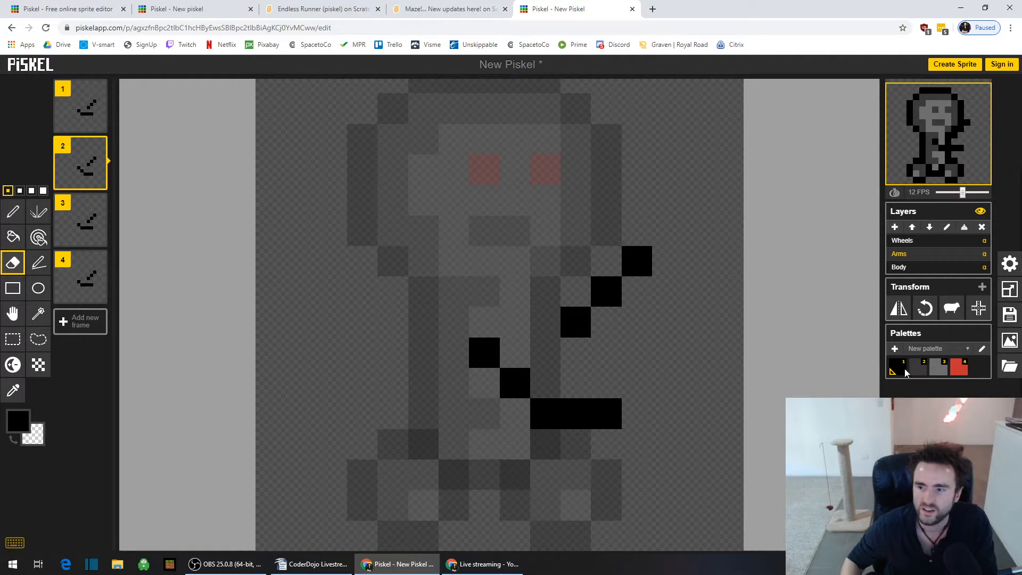
- Reshape frame 2's lower arm into a two-pixel vertical upper part and a three-pixel horizontal forearm, erasing the excess pixels
left_click(13, 211)
left_click(484, 383)
left_click(515, 413)
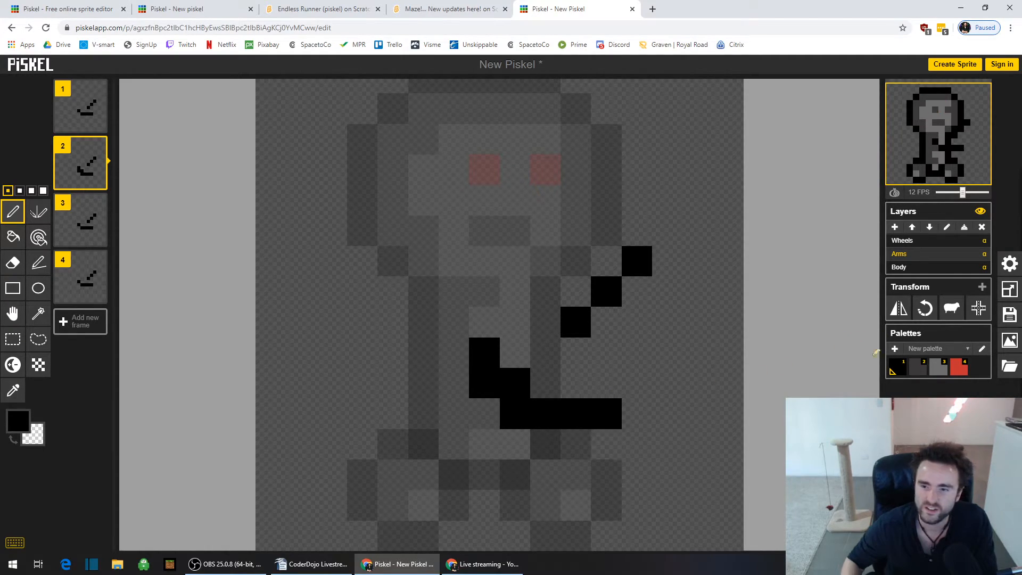
left_click(13, 262)
left_click(610, 411)
left_click(516, 382)
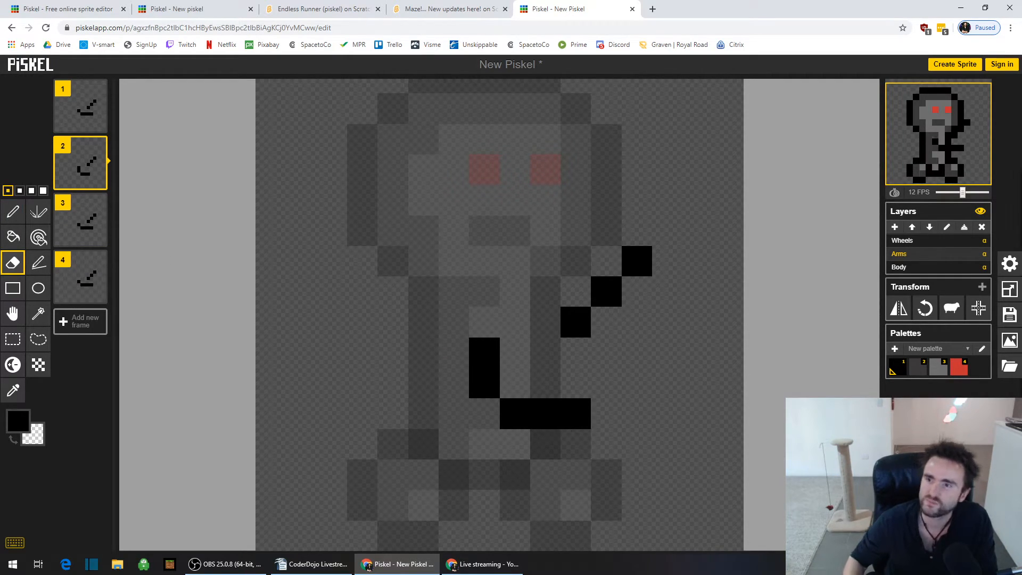
left_click(576, 413)
key("ctrl+z")
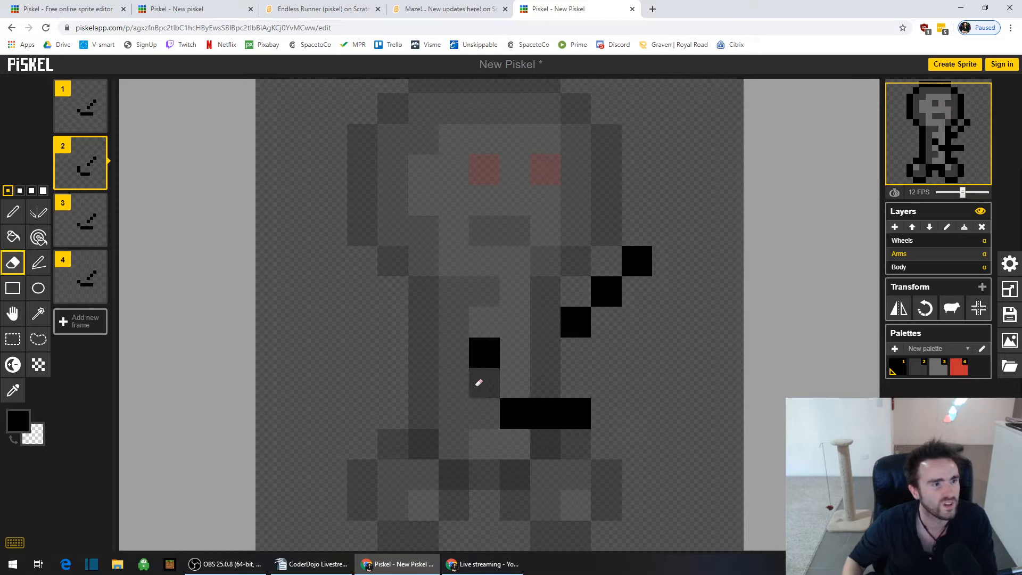
- Redraw frame 2's upper arm as two stepped horizontal pairs of black pixels, erasing the old diagonal pixels
left_click(13, 211)
left_click_drag(615, 311, 637, 291)
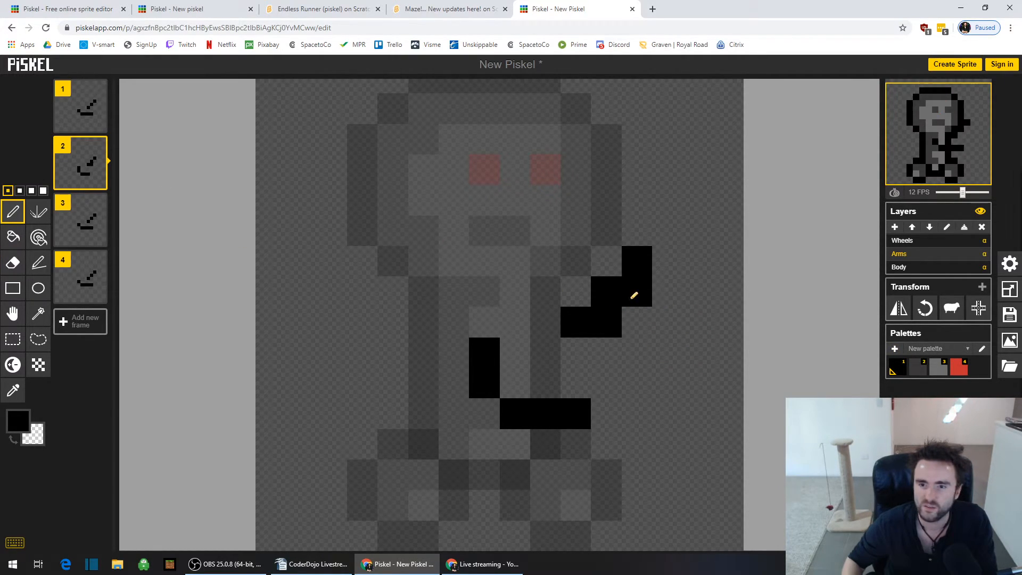
left_click(667, 291)
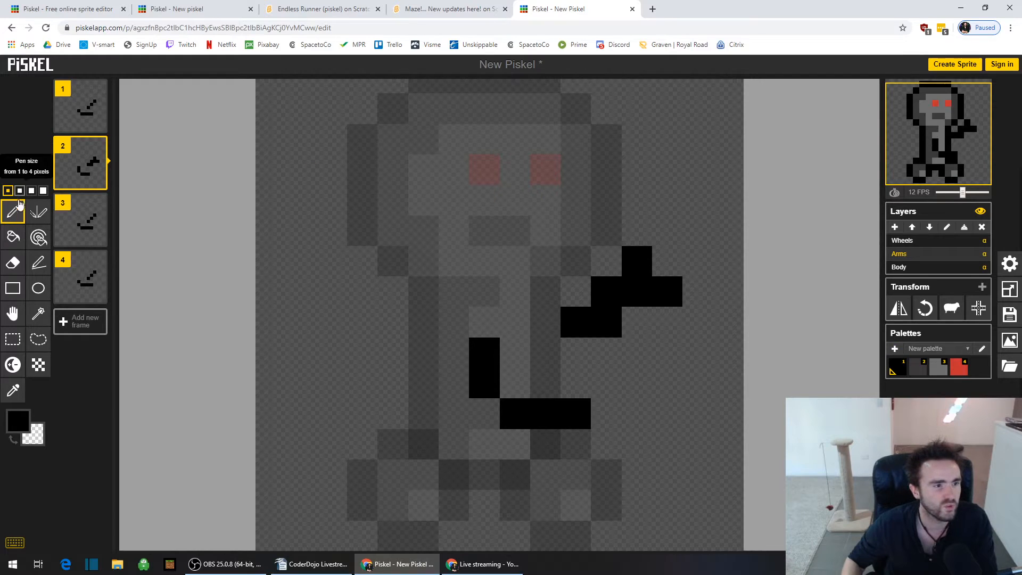
left_click(12, 262)
left_click(619, 278)
left_click(636, 261)
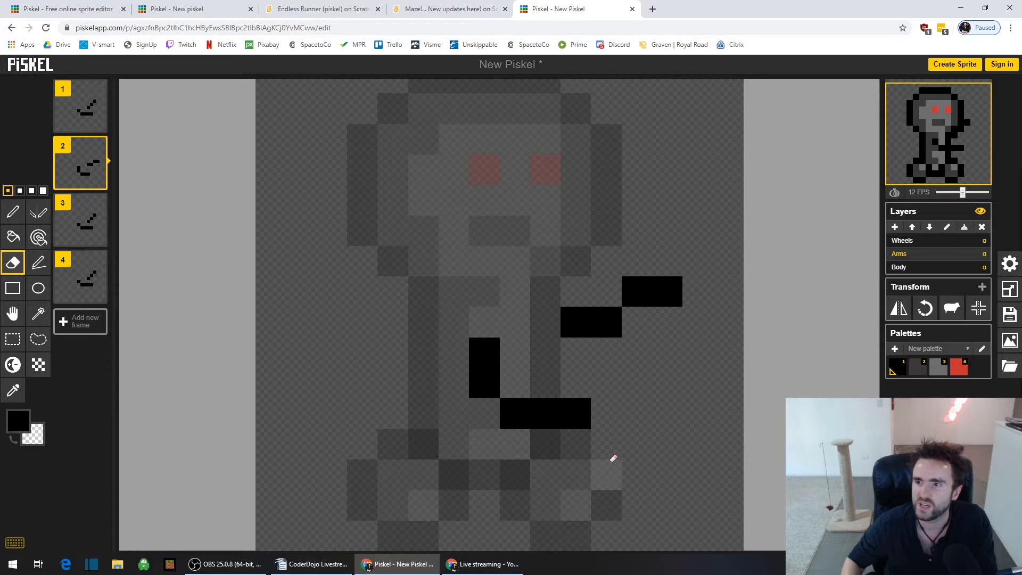
- In frame 3, redraw the upper arm as one black pixel beside the body and a three-pixel horizontal forearm, erasing the old diagonal
left_click(81, 223)
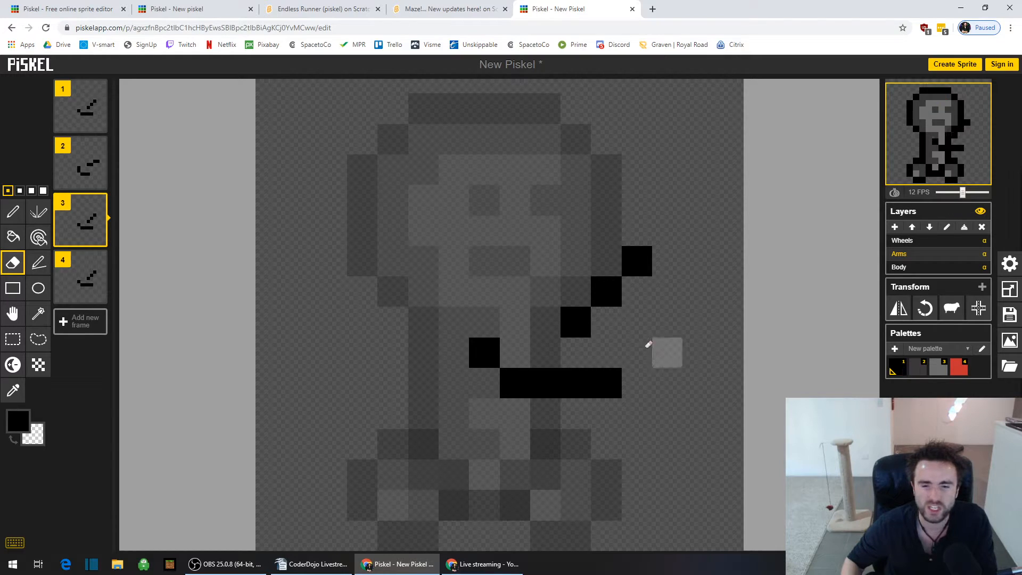
left_click(13, 211)
left_click_drag(620, 312, 676, 312)
left_click(574, 339)
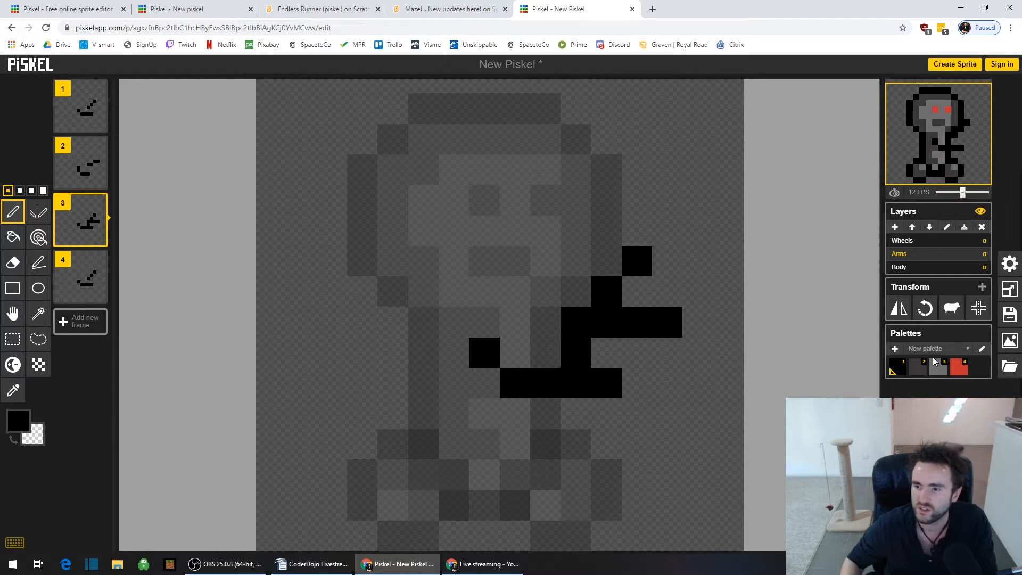
left_click(13, 264)
mouse_move(546, 322)
left_mouse_down()
mouse_move(572, 328)
mouse_move(607, 306)
mouse_move(637, 261)
left_mouse_up()
- Redraw frame 3's lower arm as a downward diagonal by replacing its horizontal bar with three black pixels, and switch to frame 1
left_click_drag(636, 383, 511, 382)
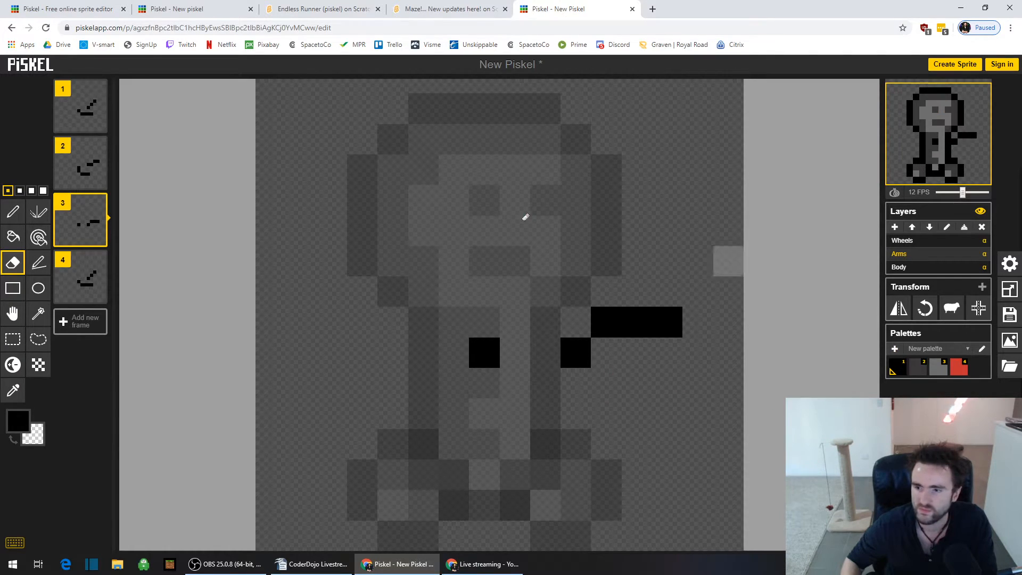
left_click(19, 215)
left_click(484, 383)
left_click(515, 413)
left_click(545, 444)
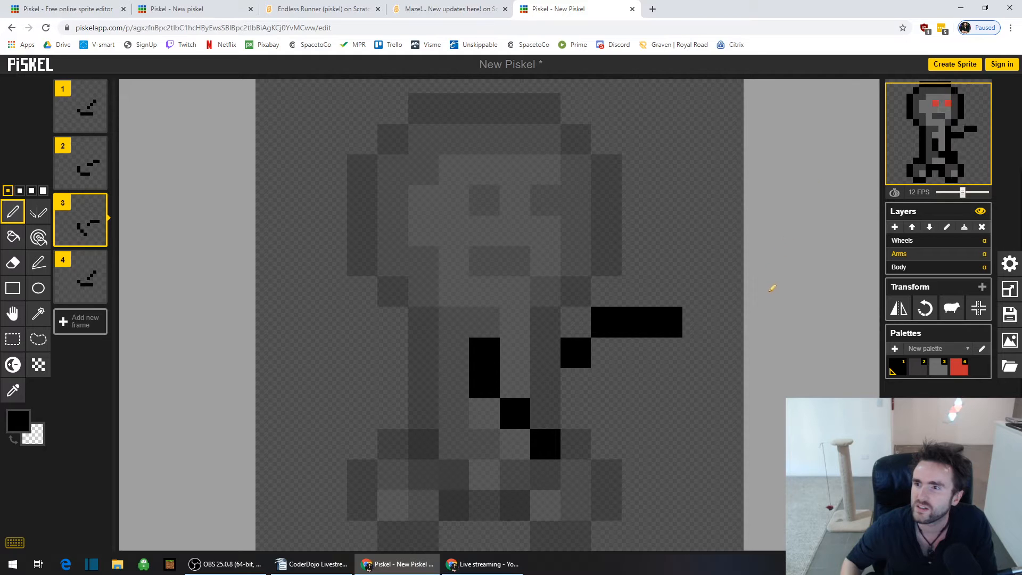
left_click(94, 119)
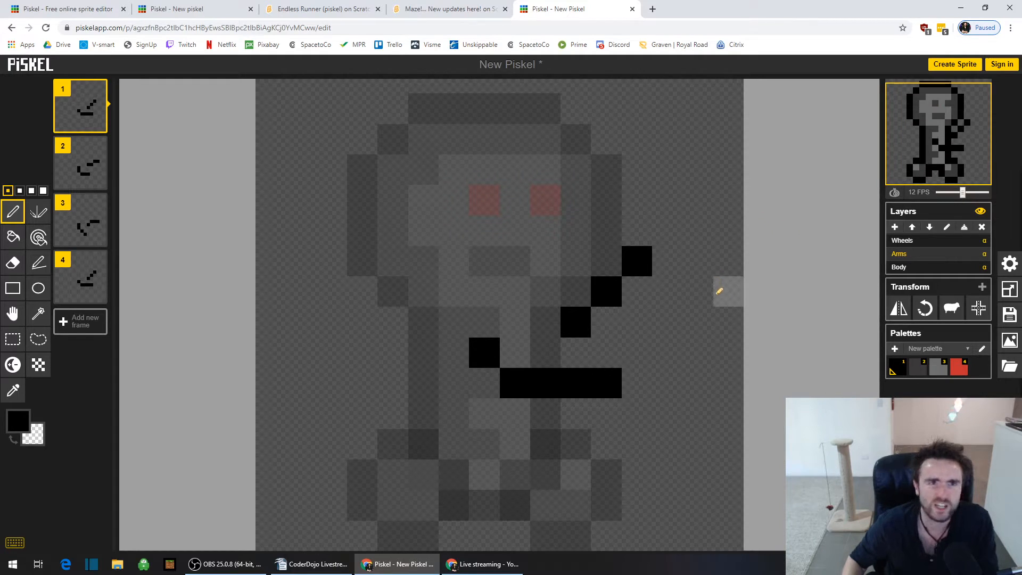
- Switch to Scratch and share the Endless Runner (piskel) project
left_click(337, 10)
left_click(87, 68)
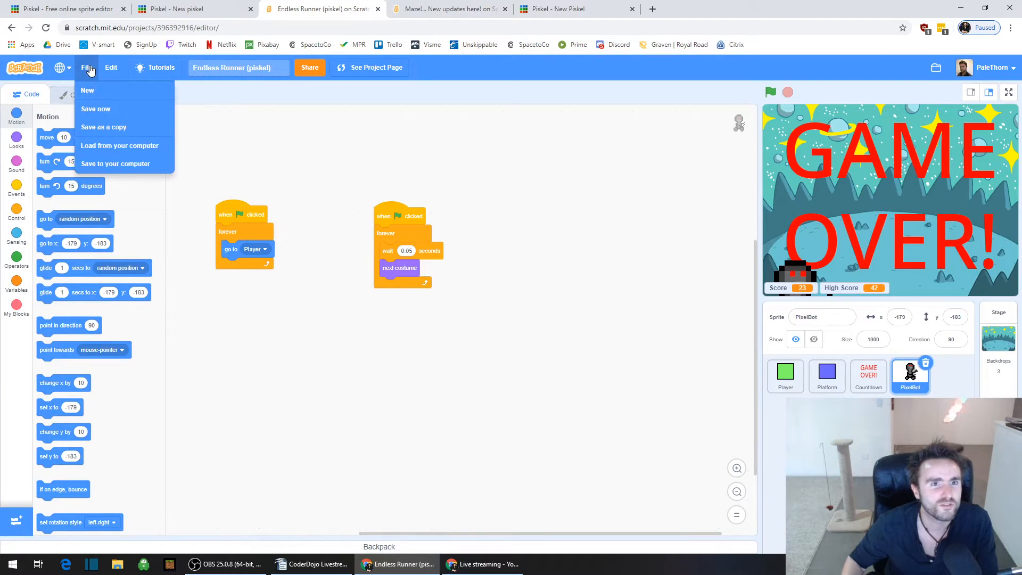
left_click(314, 69)
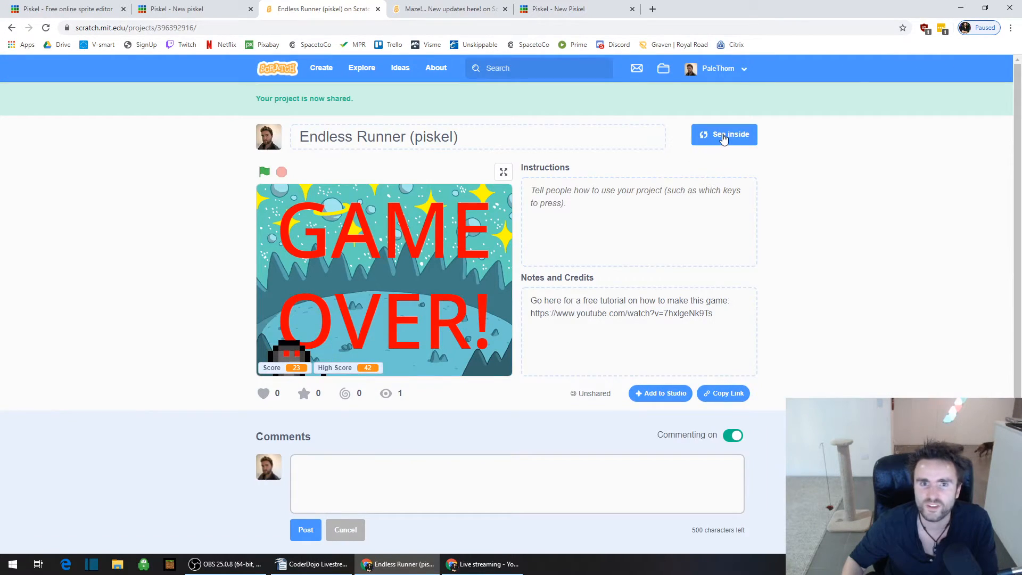
- Select the shared project's web address and switch to the live-streaming window
left_click(297, 30)
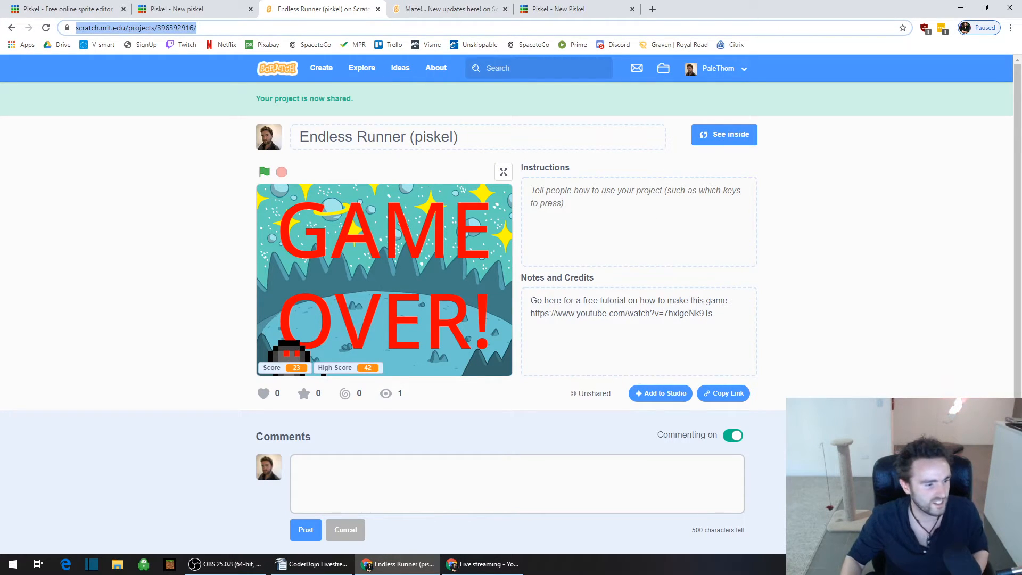
left_click(453, 566)
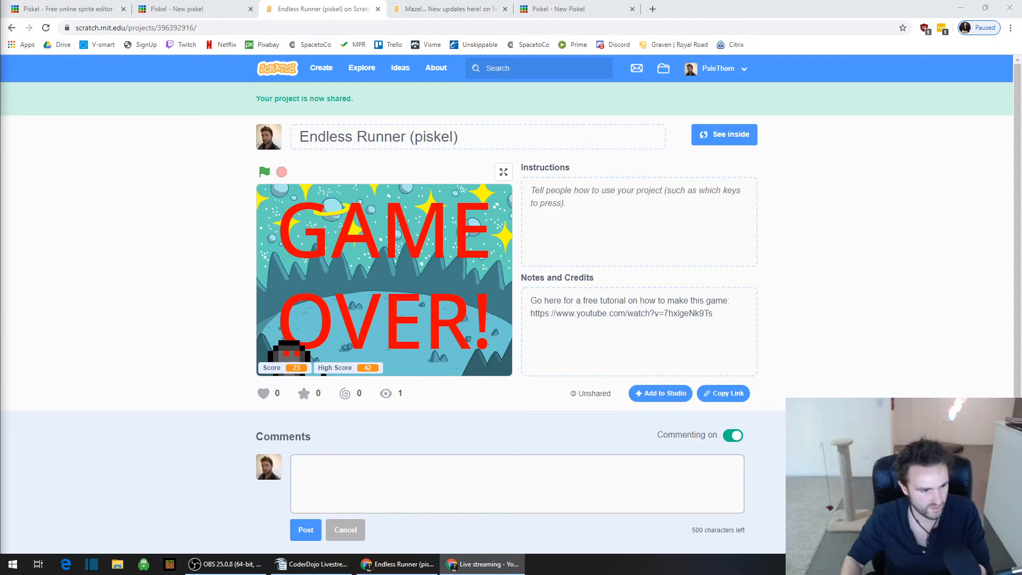
- Open the shared project's code editor, set the PixelBot sprite's size to 300 and save the project
left_click(699, 144)
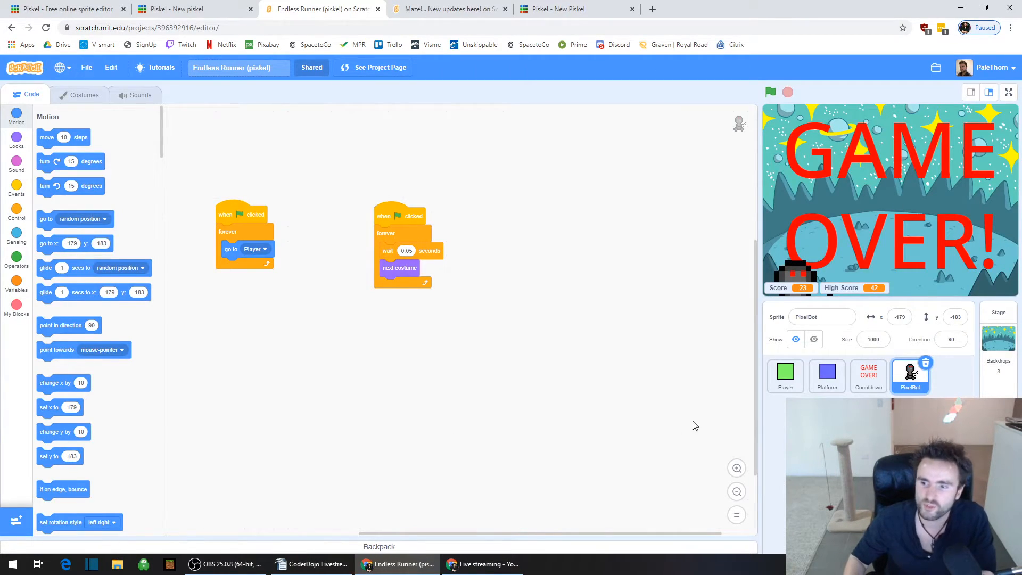
left_click(875, 339)
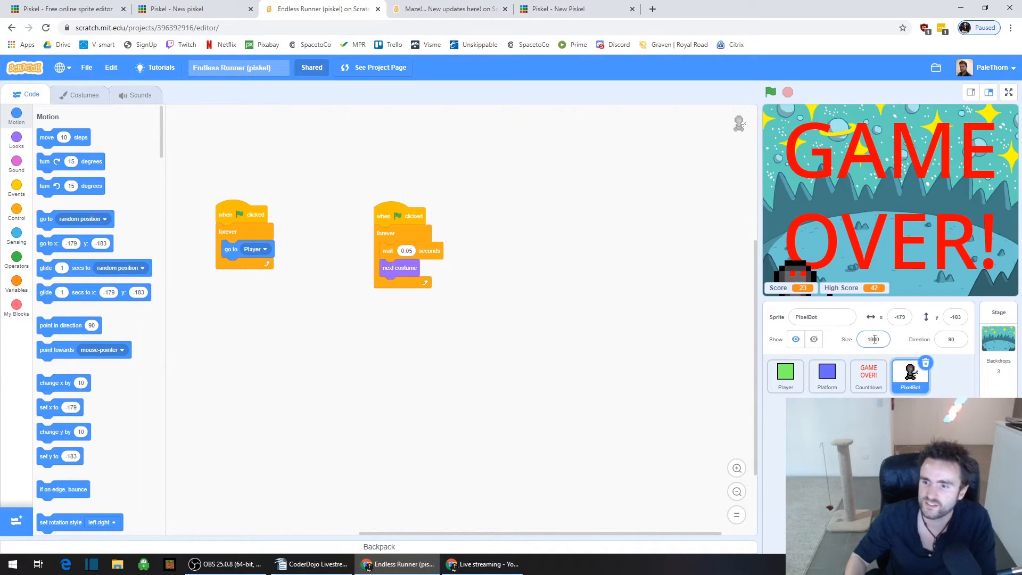
type("300")
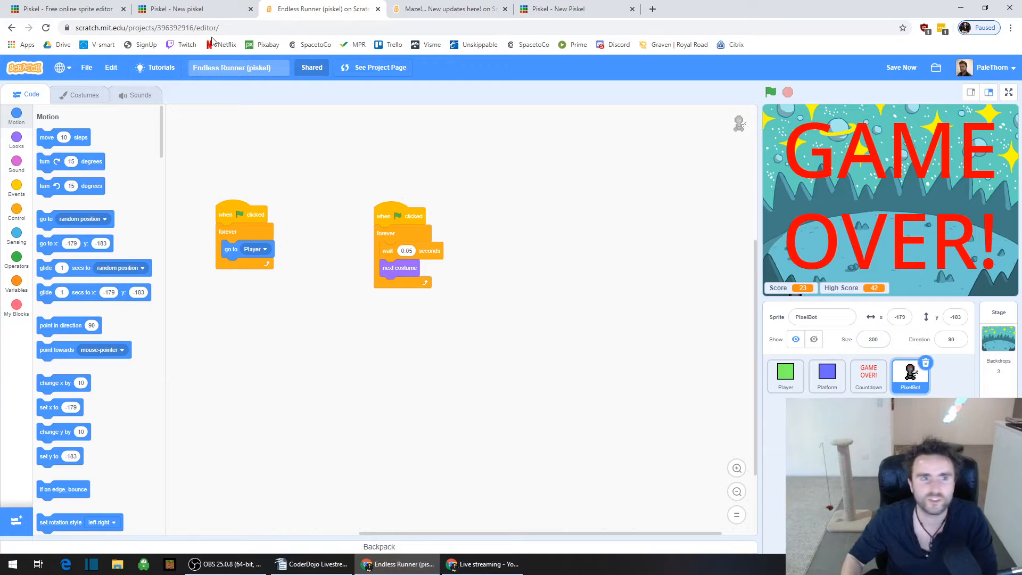
left_click(86, 67)
left_click(110, 116)
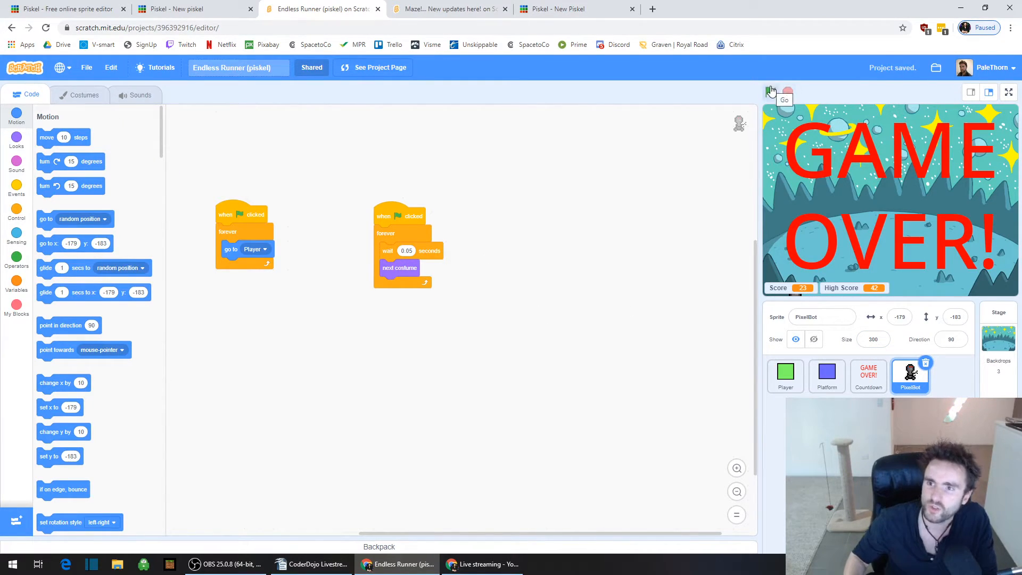
- Run the game to check the resized PixelBot on the platforms, and stop it
left_click(771, 91)
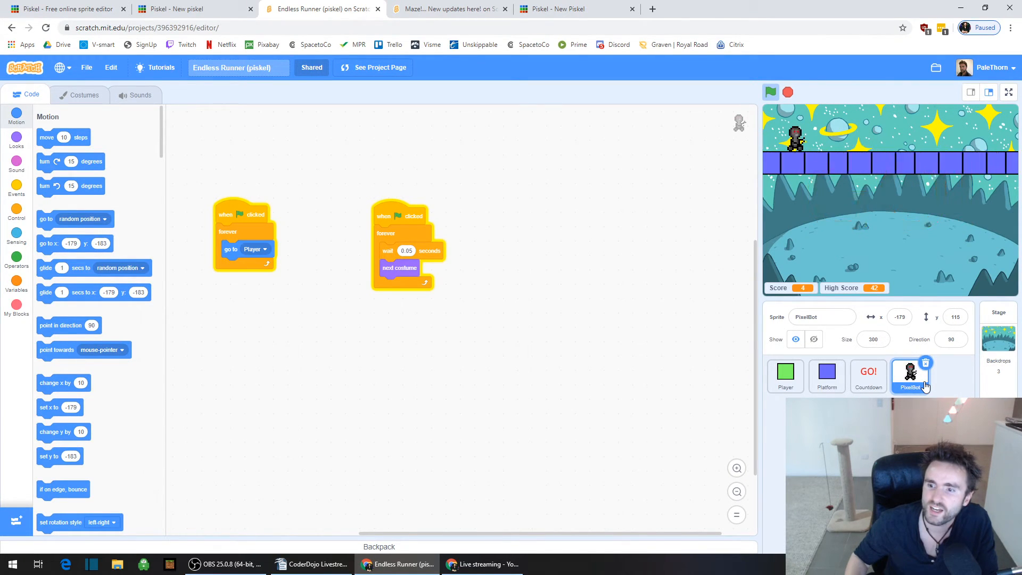
left_click(788, 92)
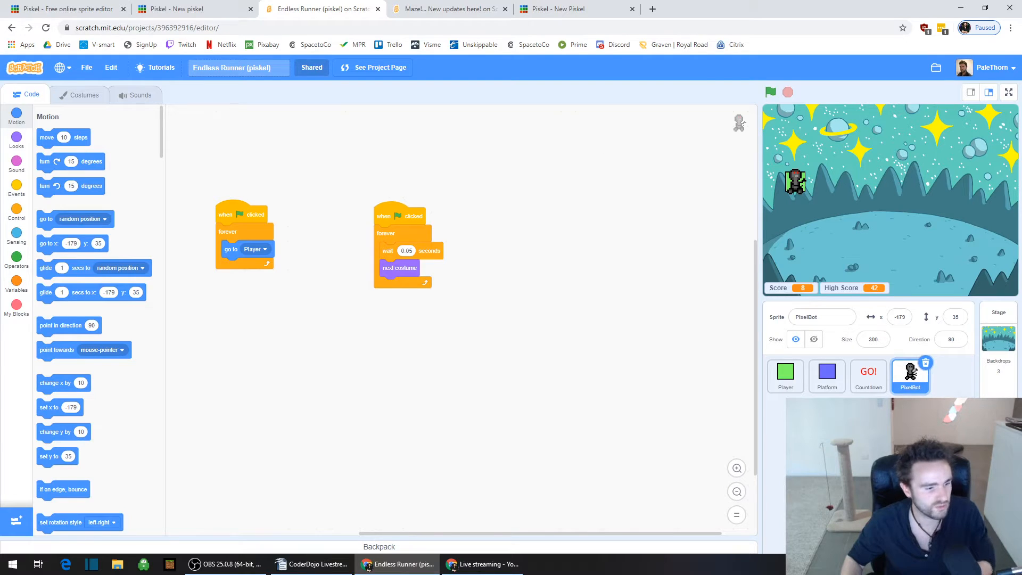
key("alt+Tab")
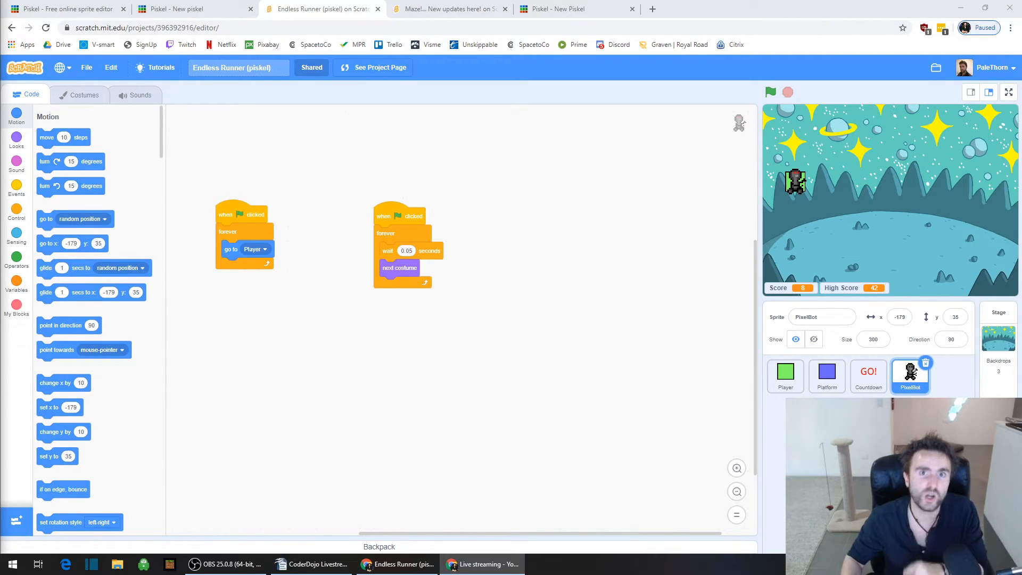
- Switch to the robot sprite in Piskel and review its save options
left_click(443, 5)
left_click(553, 9)
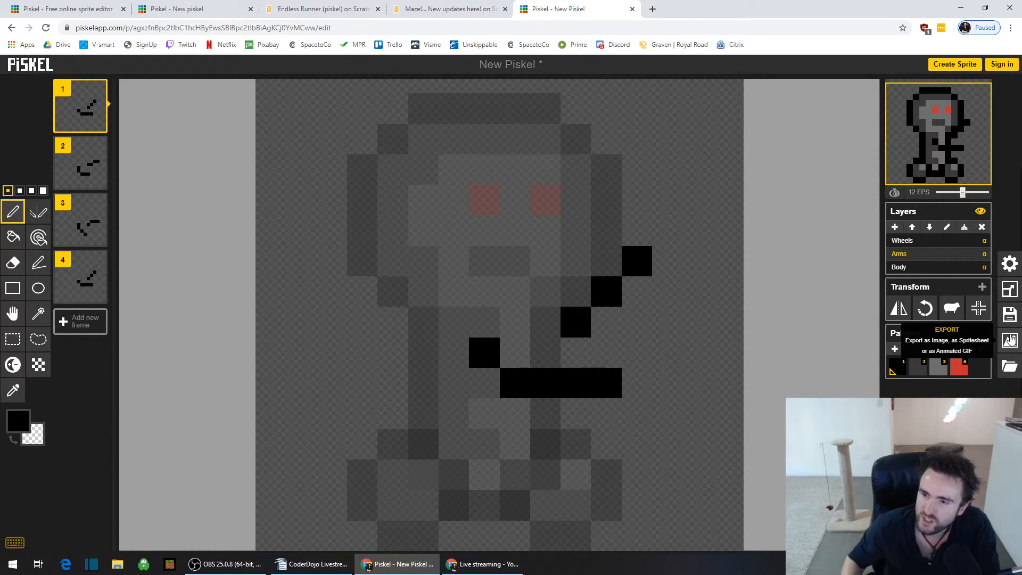
left_click(1011, 315)
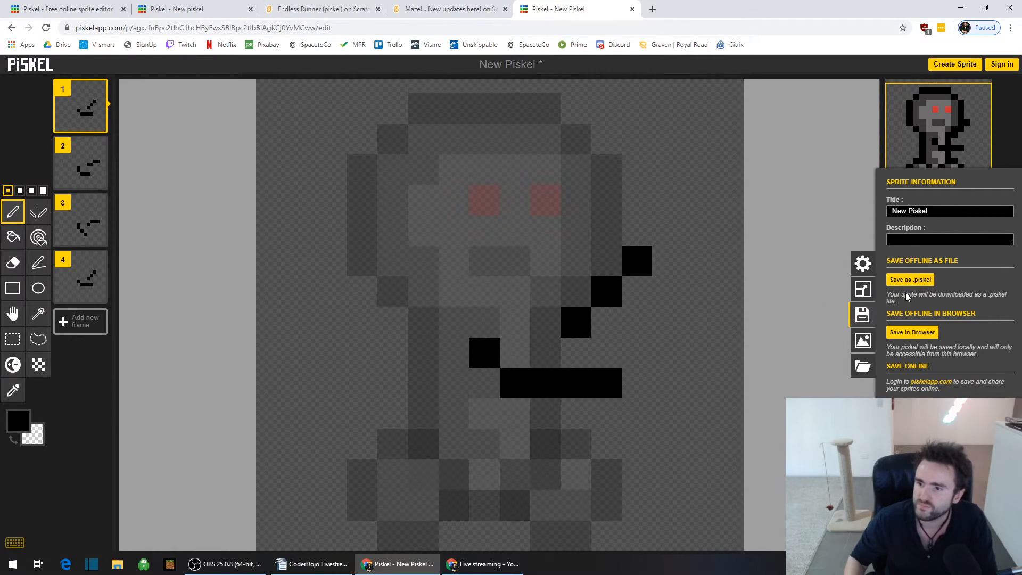
left_click(796, 318)
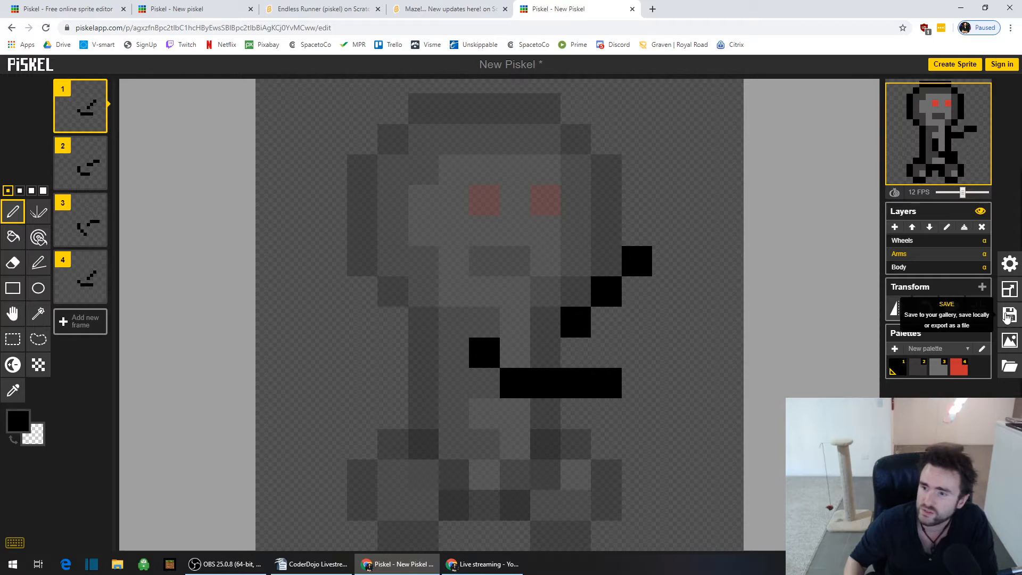
- Export the robot sprite as a looping animated GIF at 1.0x scale, 16 x 16, and download it
left_click(1010, 343)
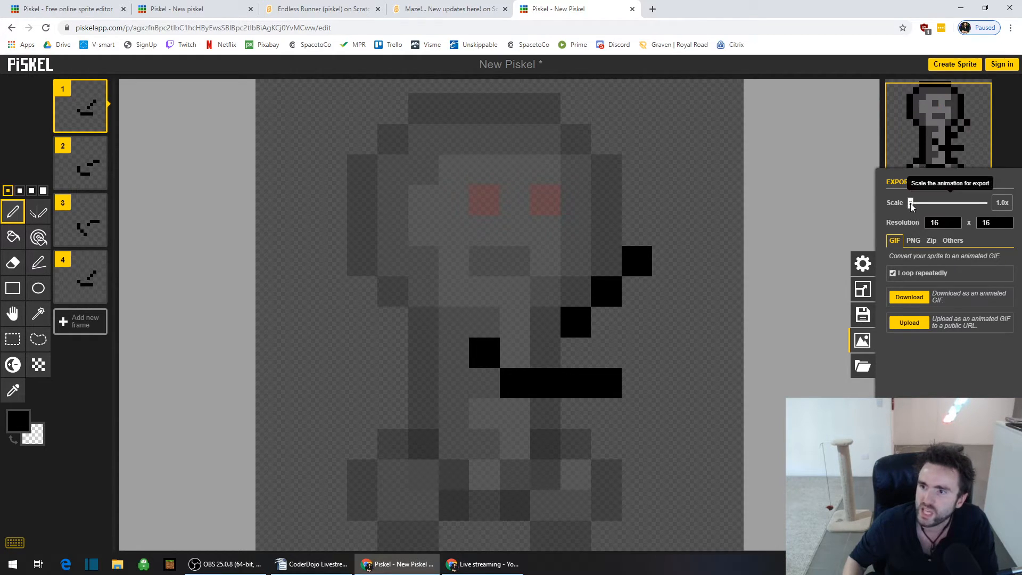
left_click_drag(910, 206, 910, 206)
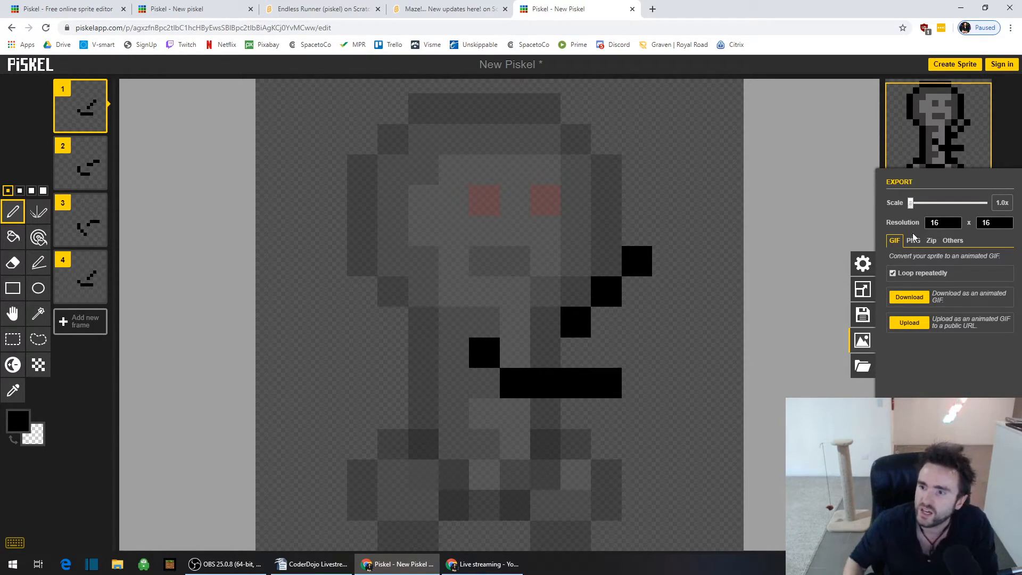
left_click(906, 297)
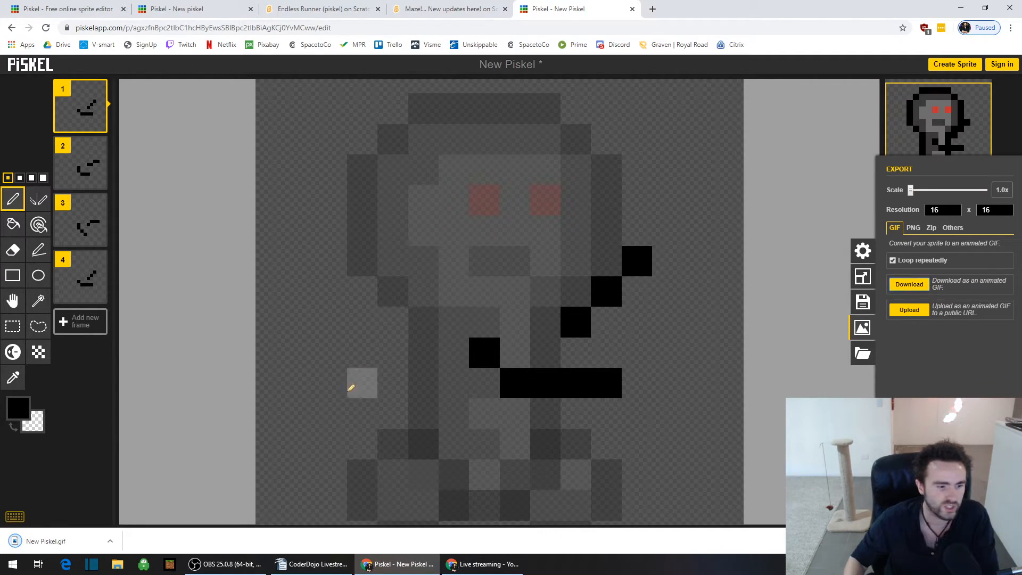
- Preview the downloaded New Piskel.gif in Photos, and close the preview and the export settings
left_click(109, 541)
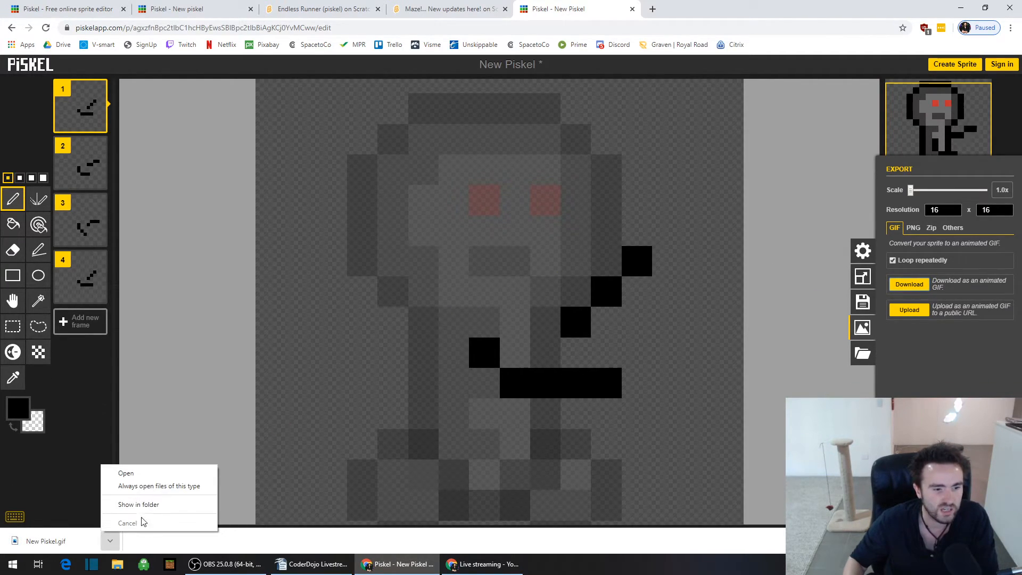
left_click(128, 474)
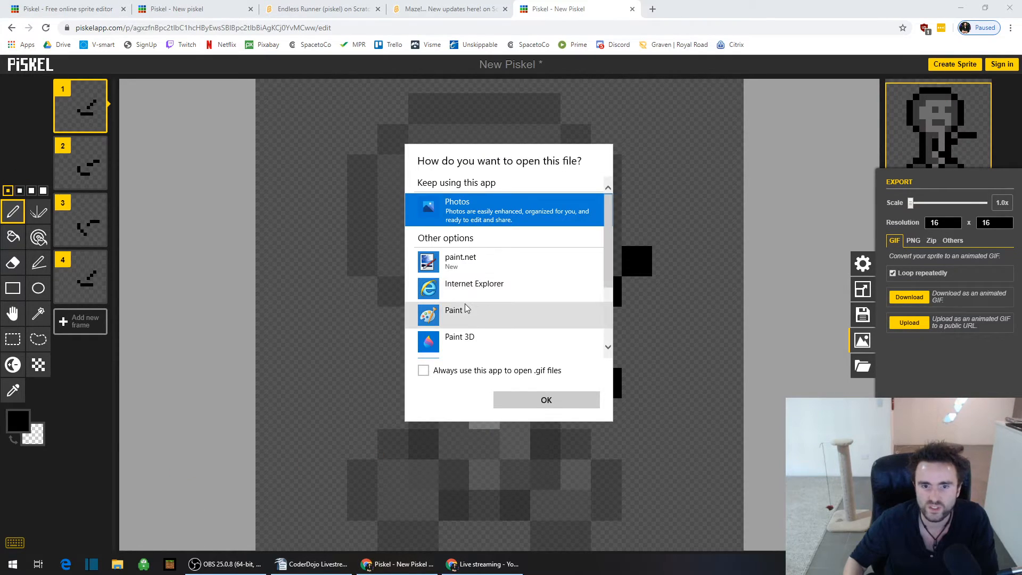
left_click(516, 402)
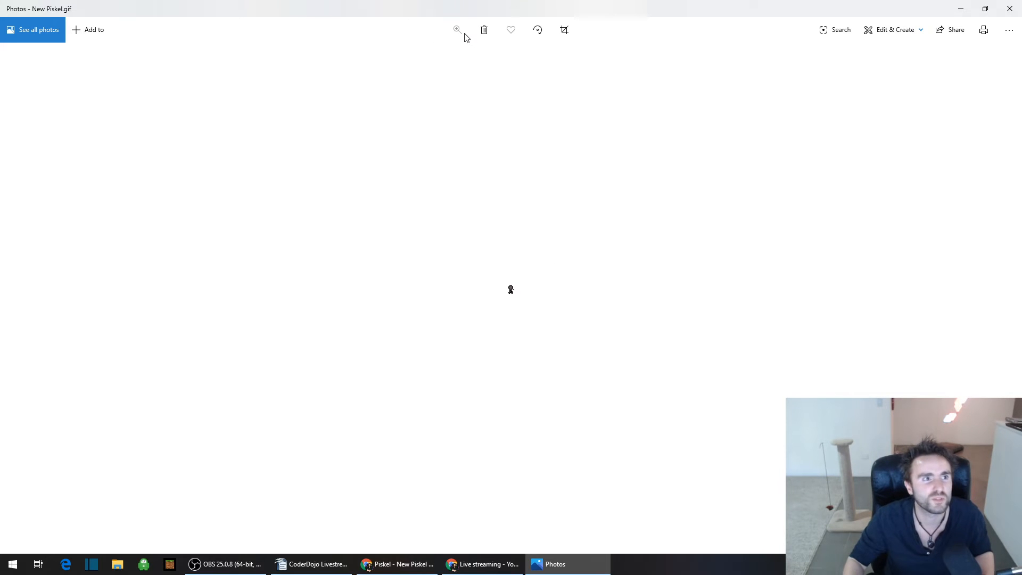
scroll(522, 300, "up", 2)
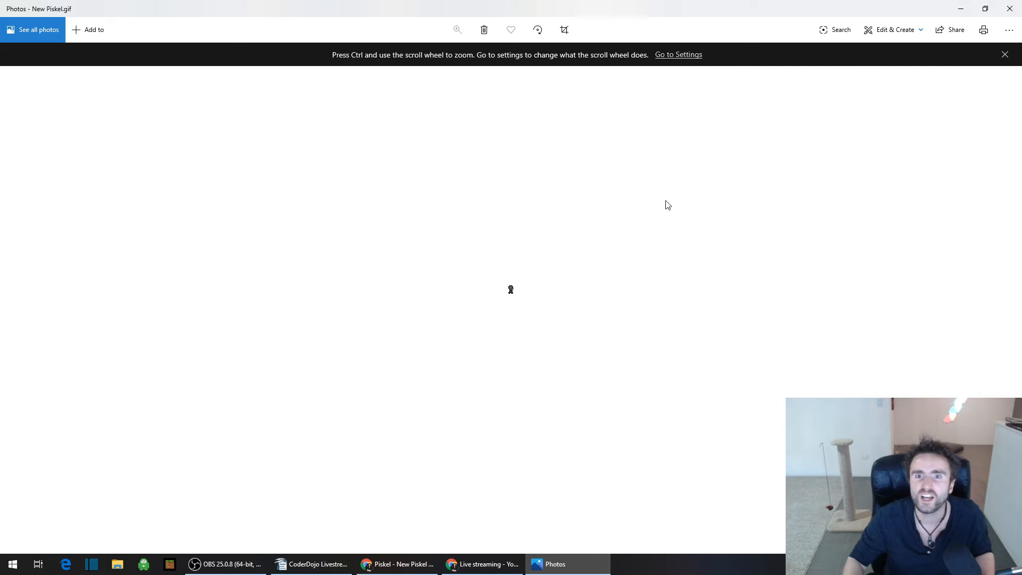
left_click(1008, 8)
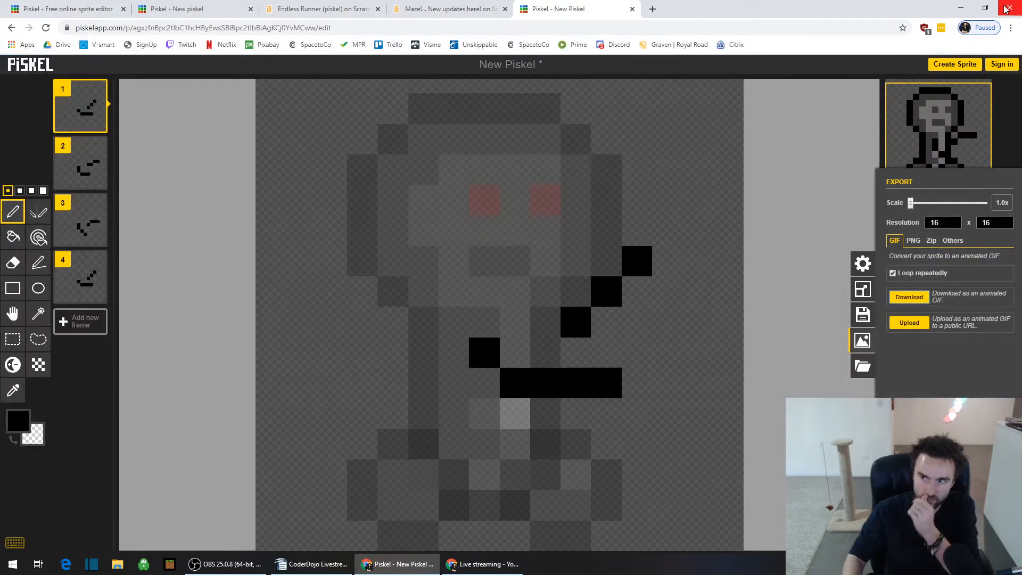
left_click(783, 307)
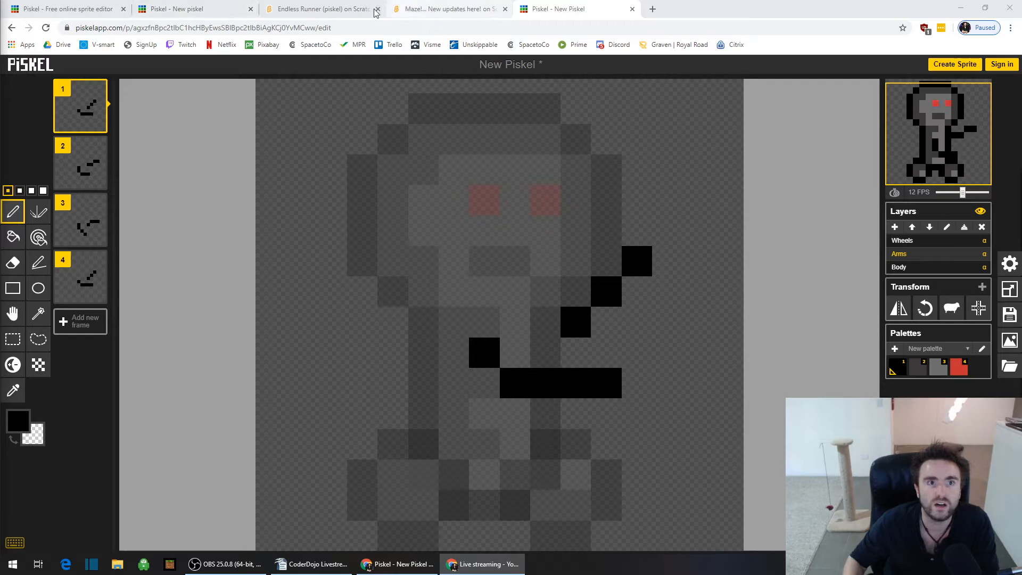
- Switch to the Endless Runner project in Scratch and upload the New Piskel GIF as a new sprite
left_click(320, 9)
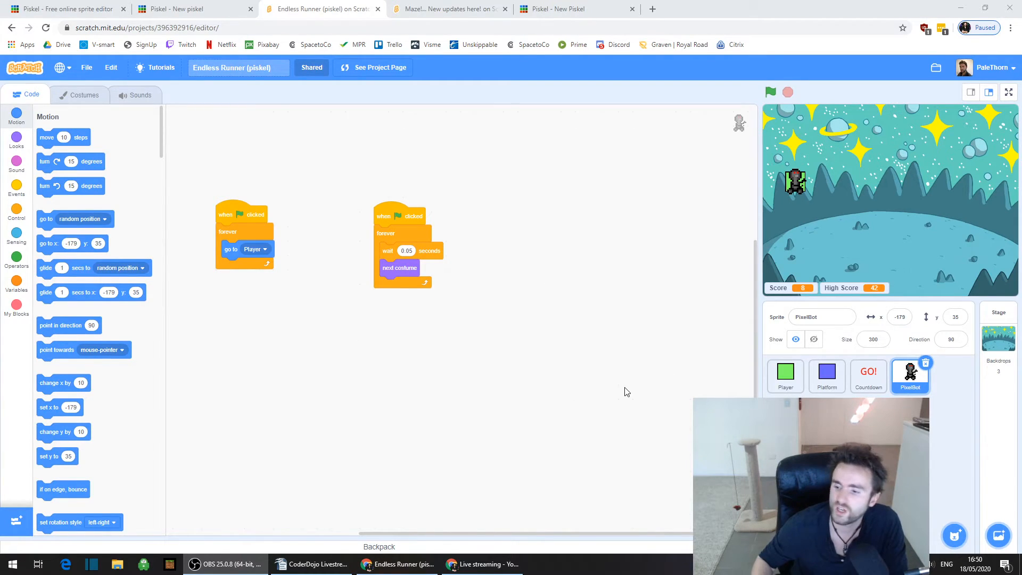
mouse_move(961, 538)
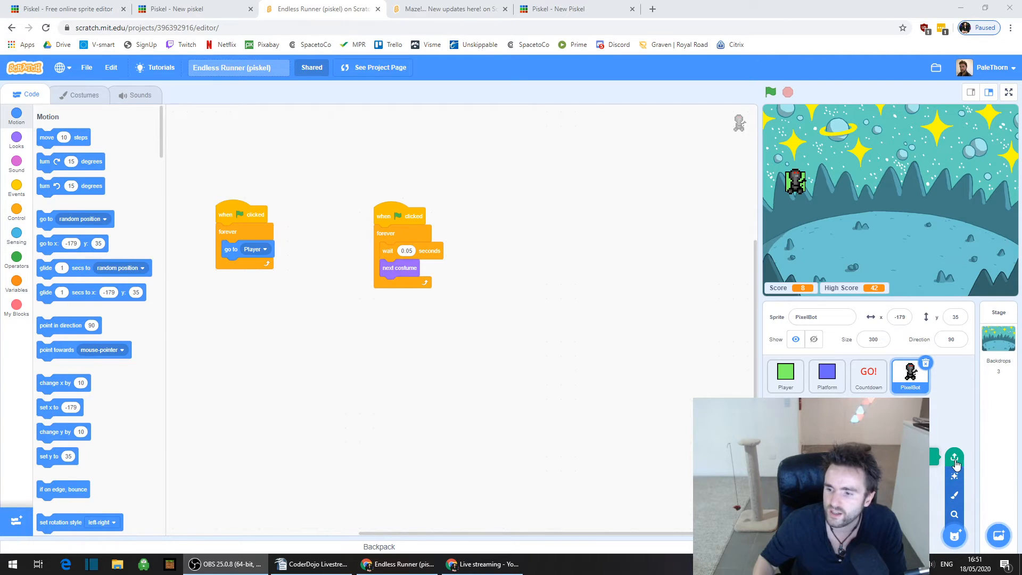
left_click(953, 458)
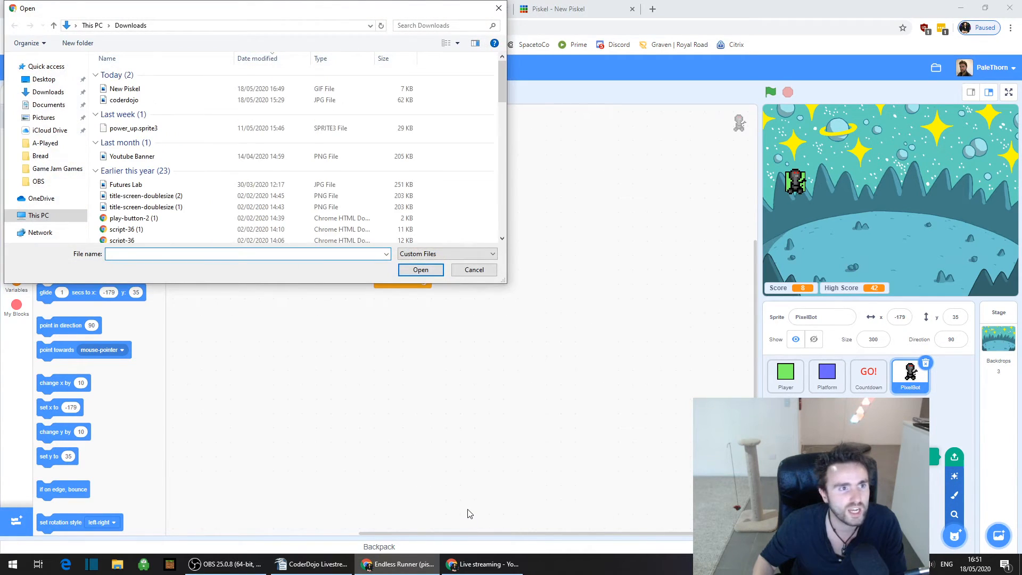
left_click(135, 91)
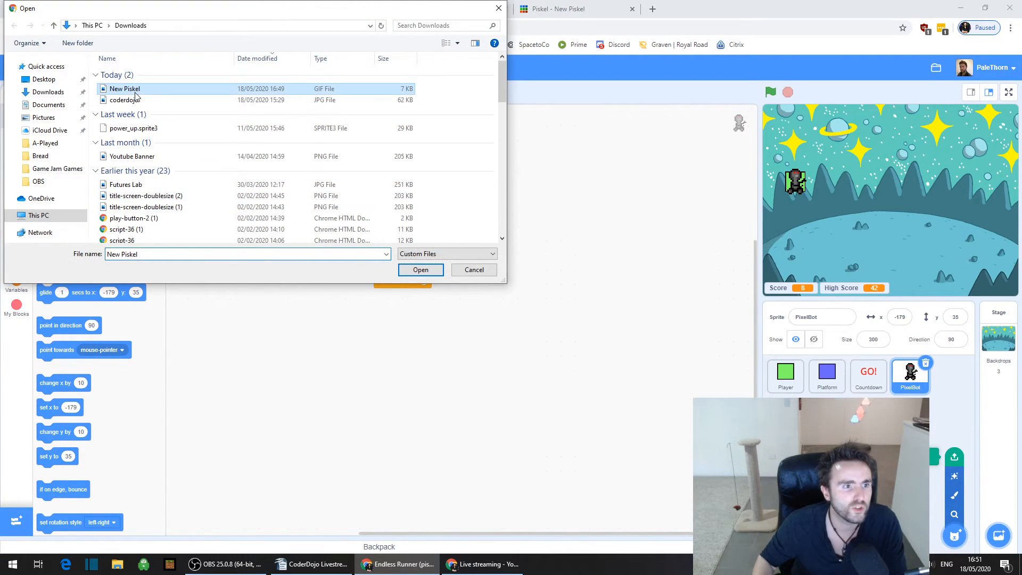
left_click(421, 271)
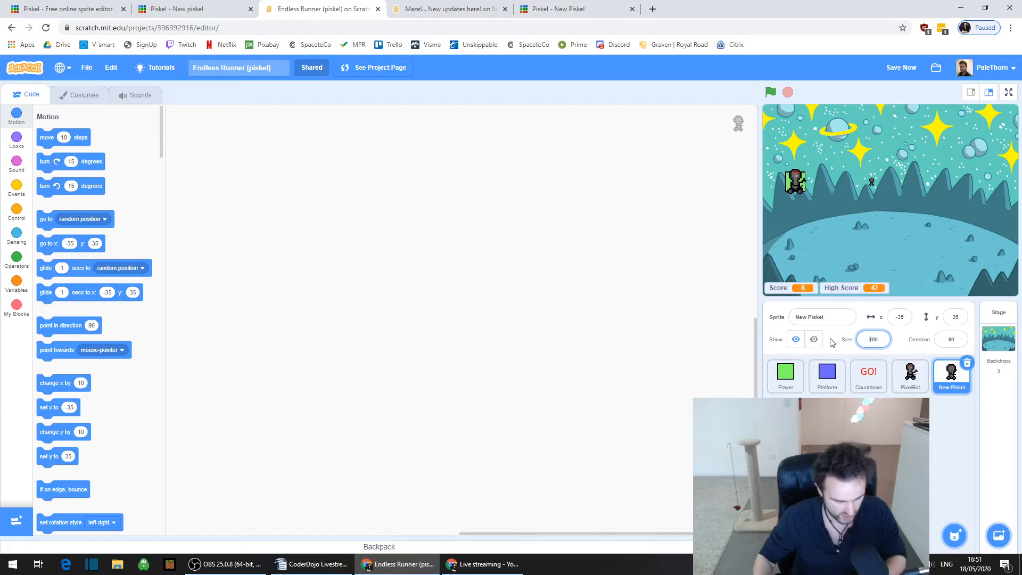
- Set the New Piskel sprite's size to 300 and place it beside PixelBot at about x -134, y 40
key("Return")
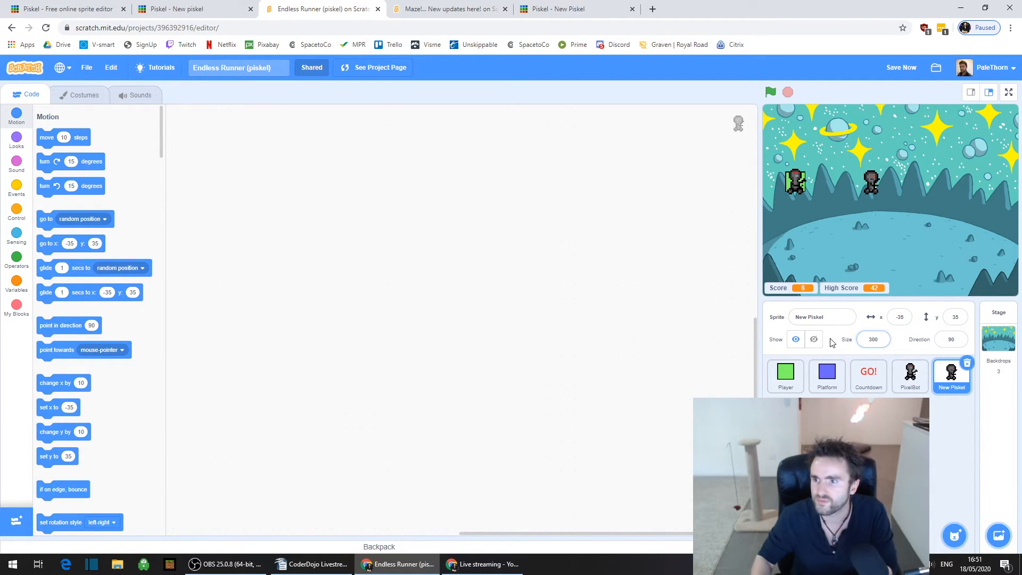
left_click_drag(864, 183, 815, 180)
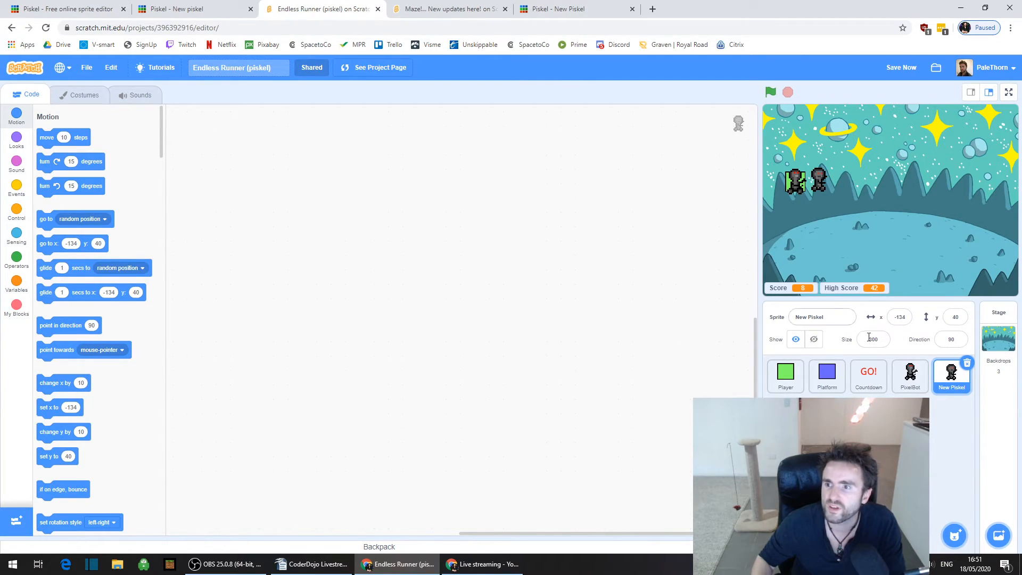
- Copy PixelBot's follow-player and next-costume scripts to the New Piskel sprite
left_click(911, 375)
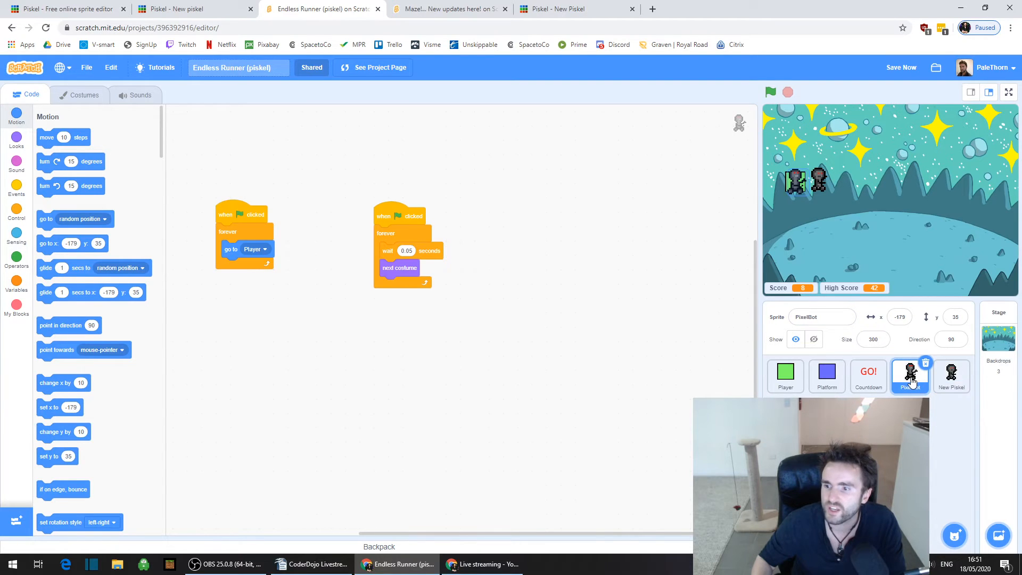
left_click_drag(384, 220, 951, 376)
left_click_drag(252, 238, 951, 379)
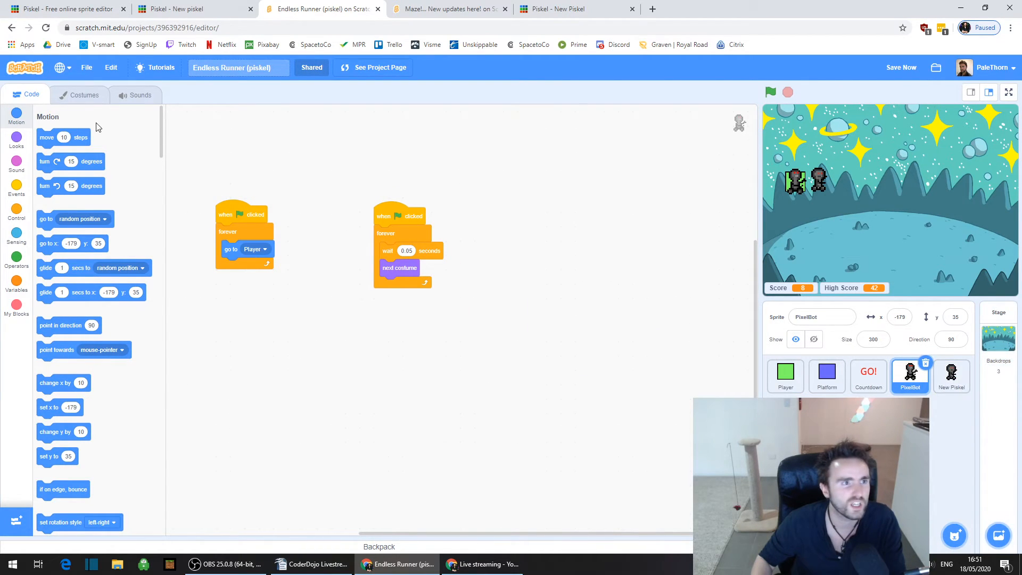
- Upload the New Piskel GIF as additional costumes for PixelBot, and select the sprite's first costume
left_click(90, 98)
mouse_move(38, 518)
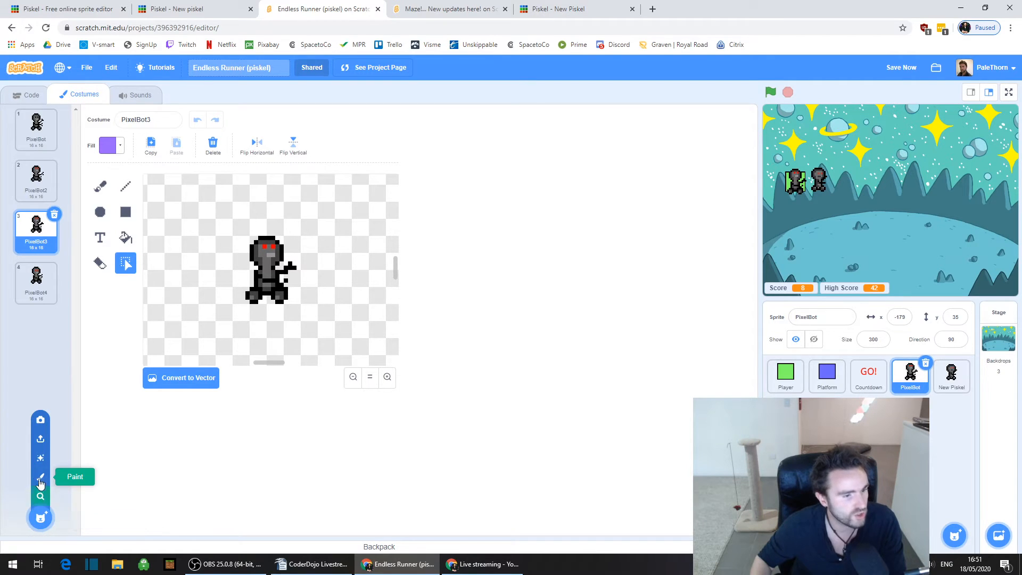
left_click(41, 441)
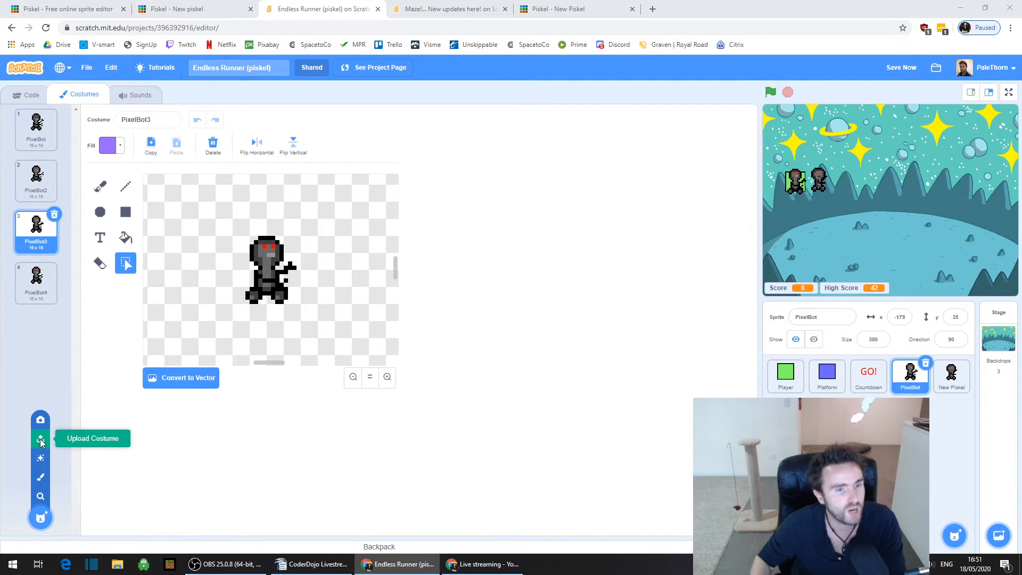
left_click(140, 90)
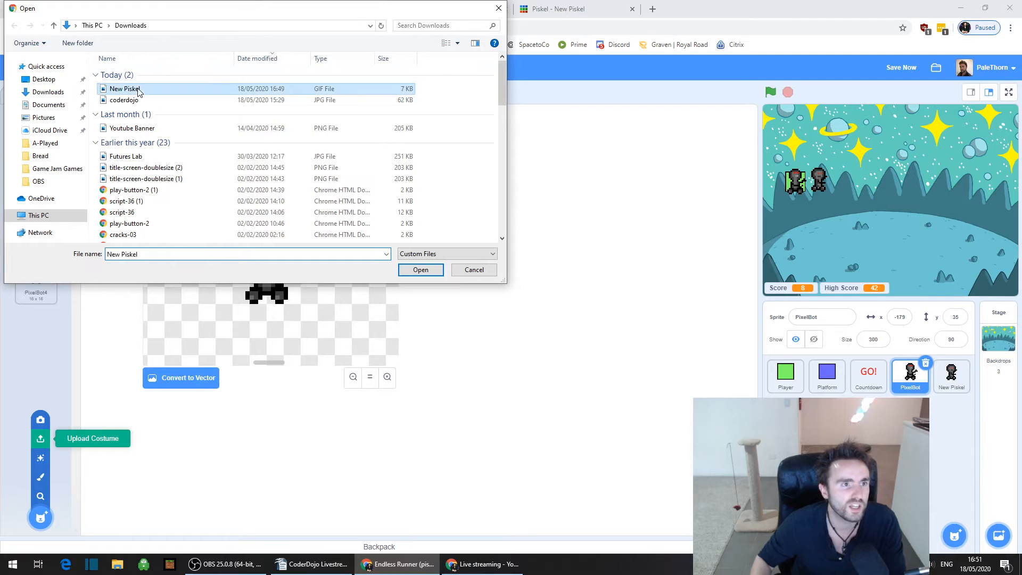
left_click(432, 272)
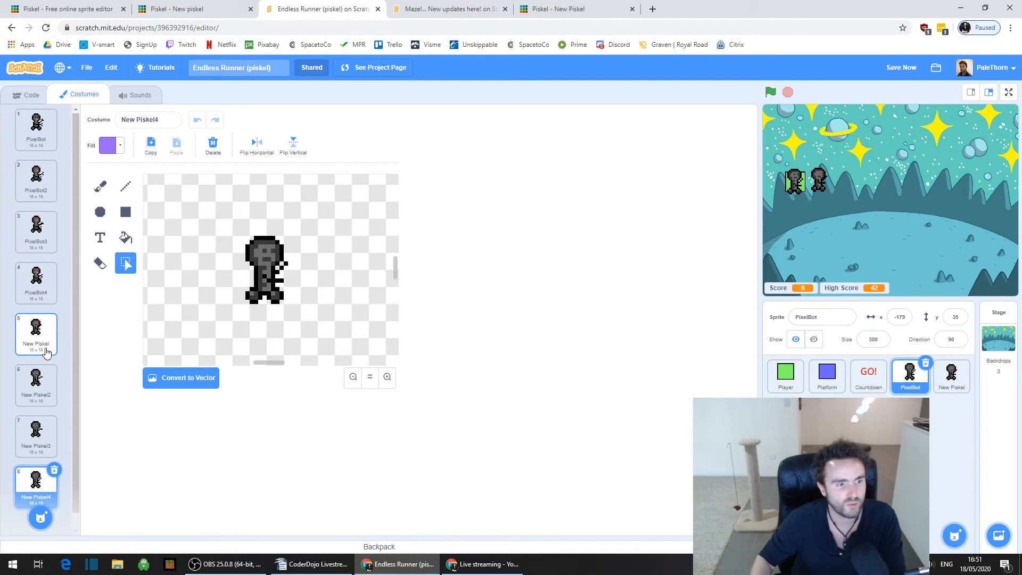
left_click(40, 142)
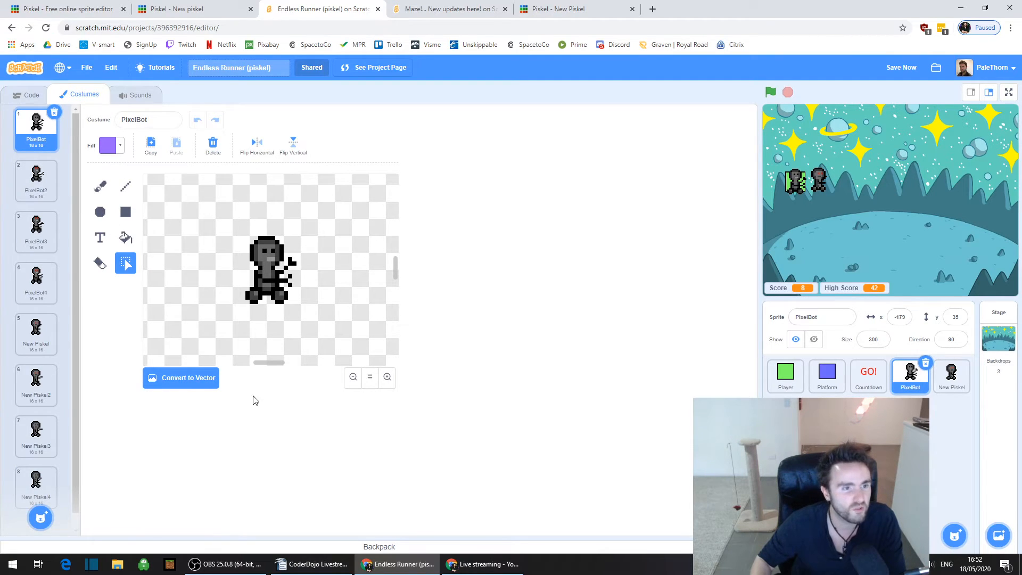
- Delete the separate New Piskel sprite and display PixelBot's scripts
left_click(956, 375)
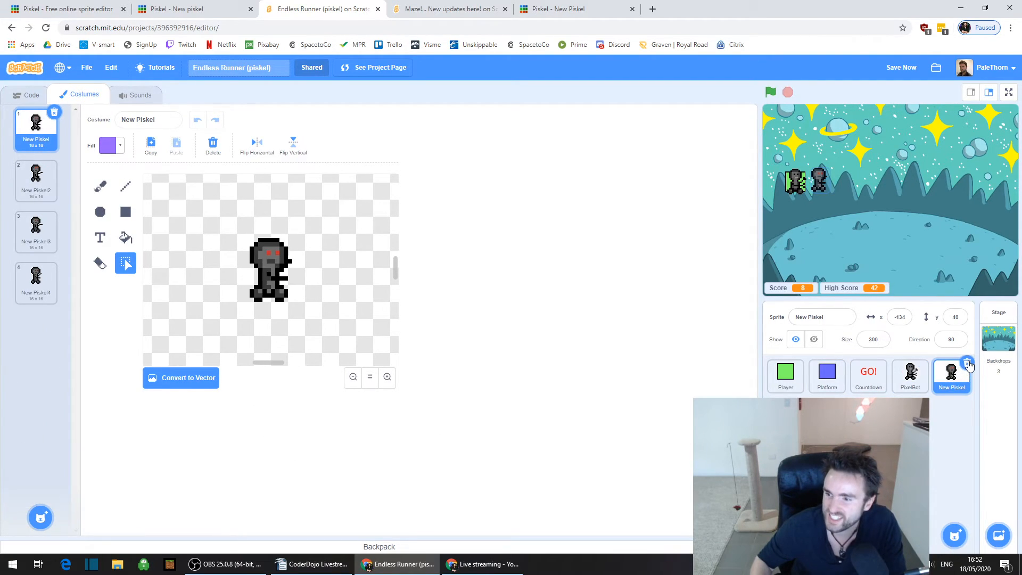
left_click(967, 363)
left_click(27, 95)
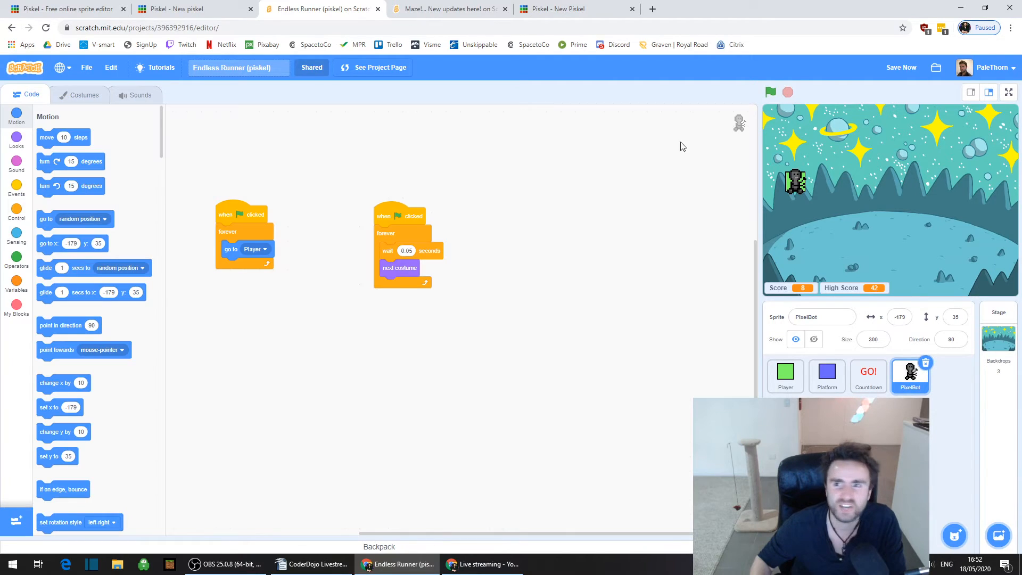
- Playtest the game in full screen with PixelBot's combined costumes, making it jump between platforms, and stop the run back in the editor
left_click(770, 94)
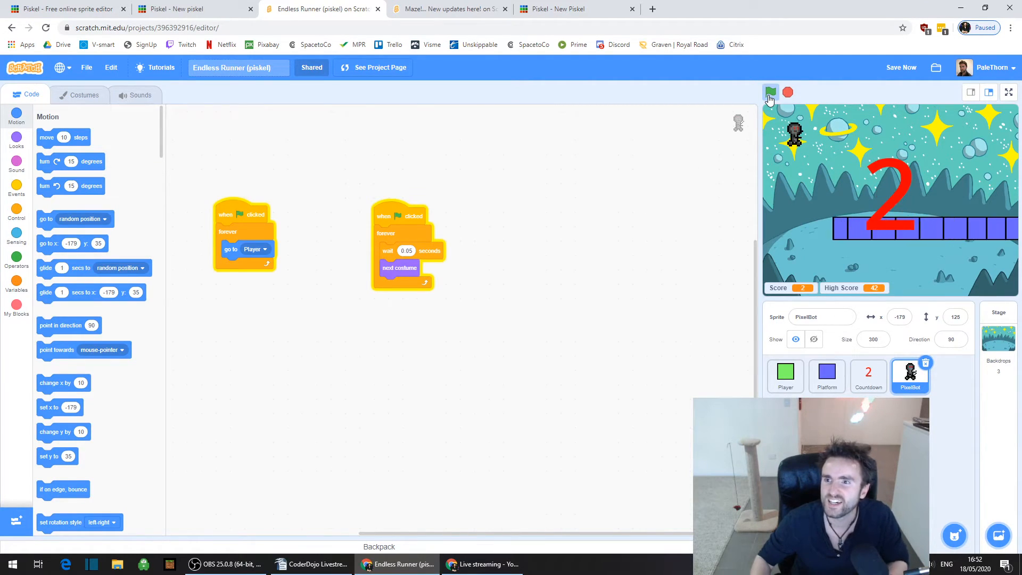
left_click(1008, 93)
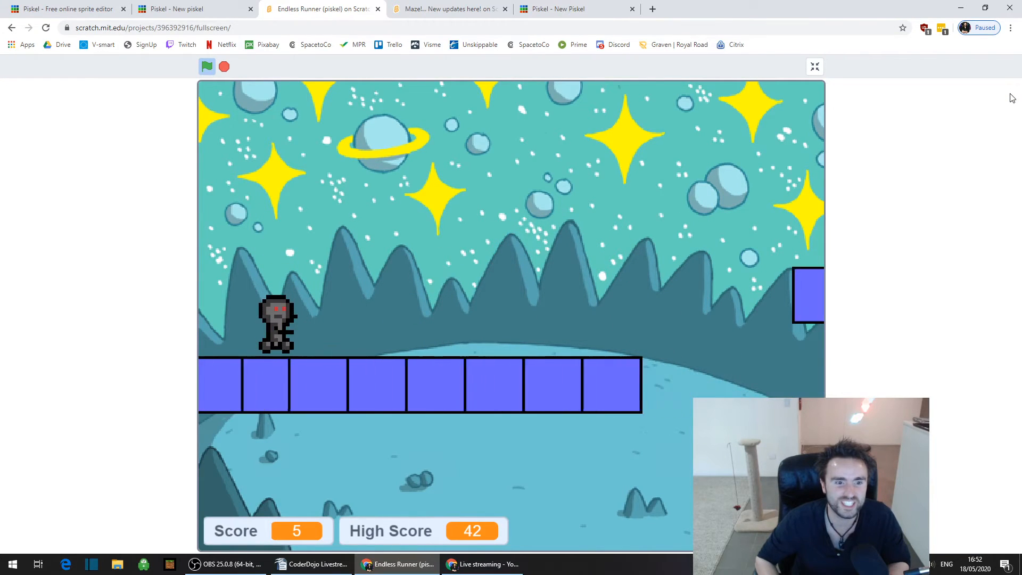
key("space")
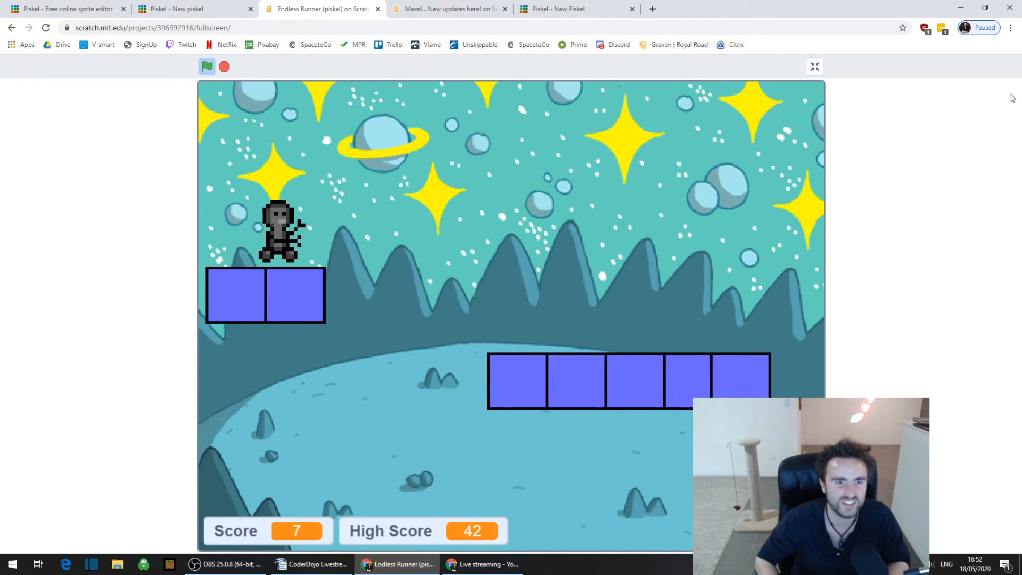
key("space")
key("space")
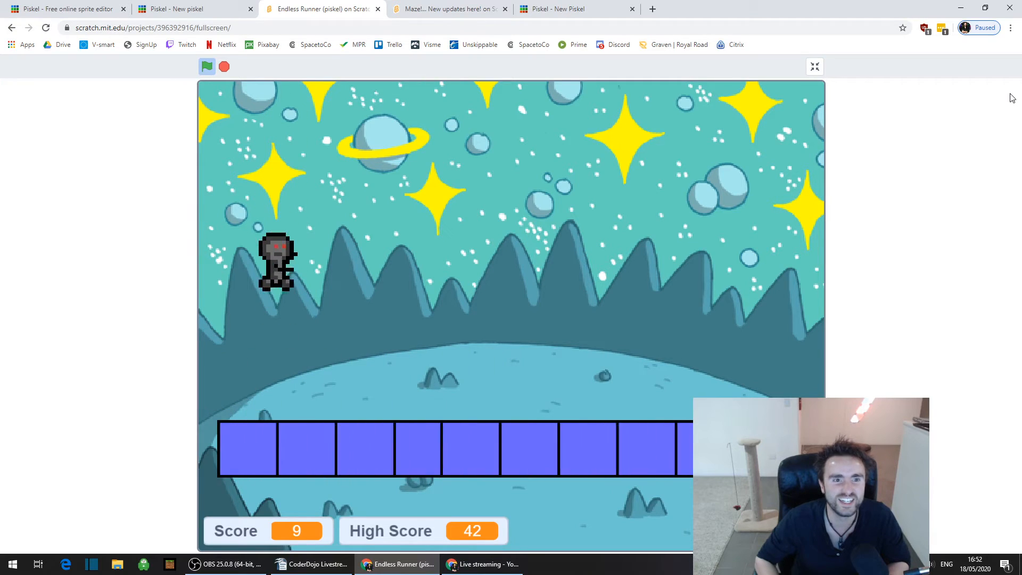
key("space")
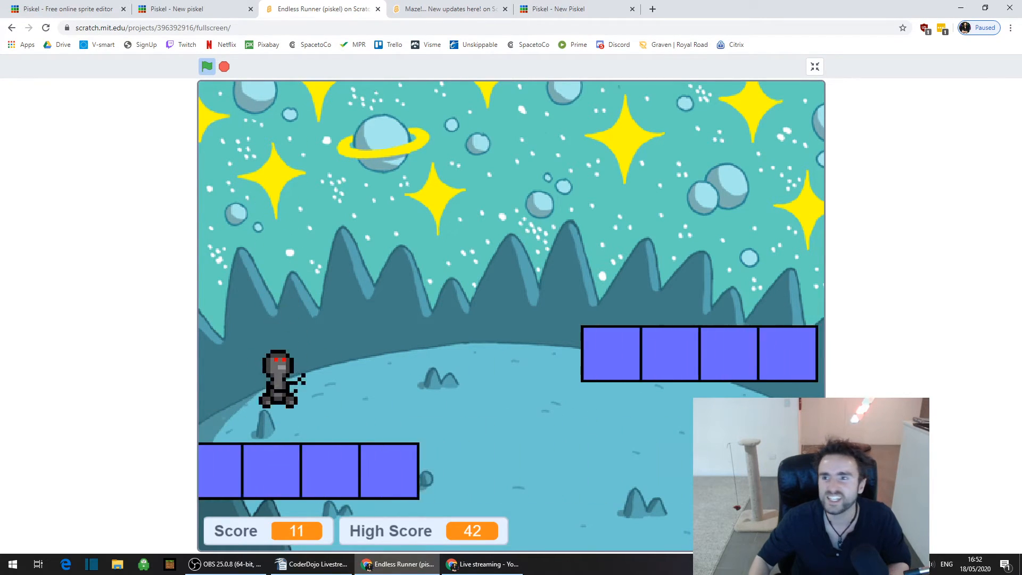
key("space")
key("space")
left_click(807, 76)
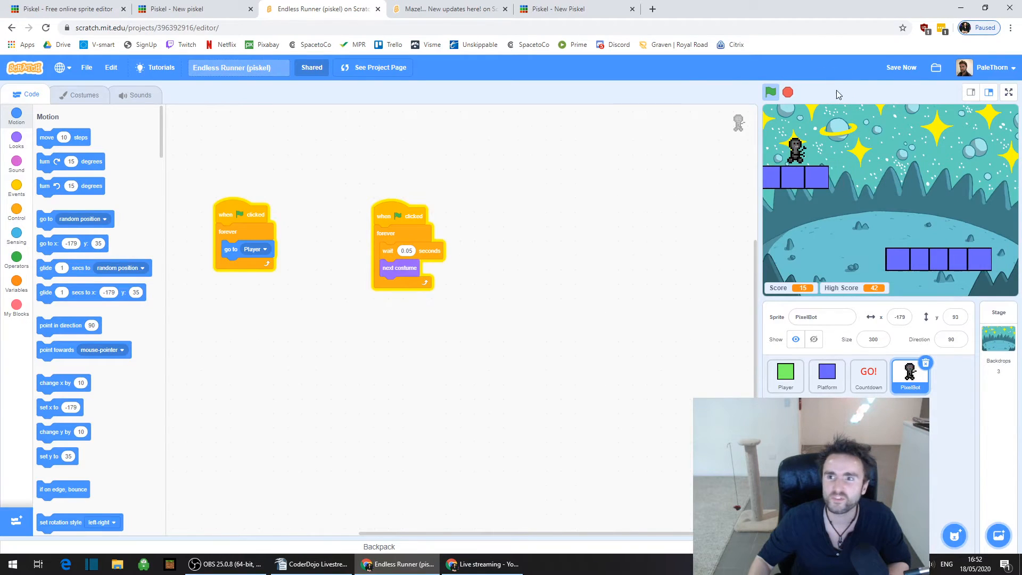
left_click(788, 92)
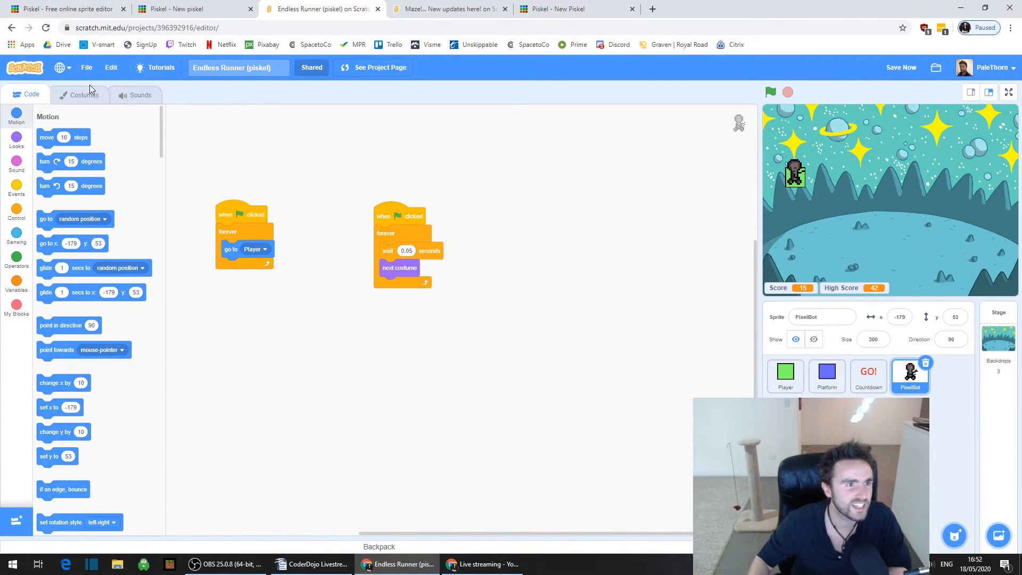
- Delete PixelBot's four original costumes, PixelBot through PixelBot4, keeping only the New Piskel costumes
left_click(72, 95)
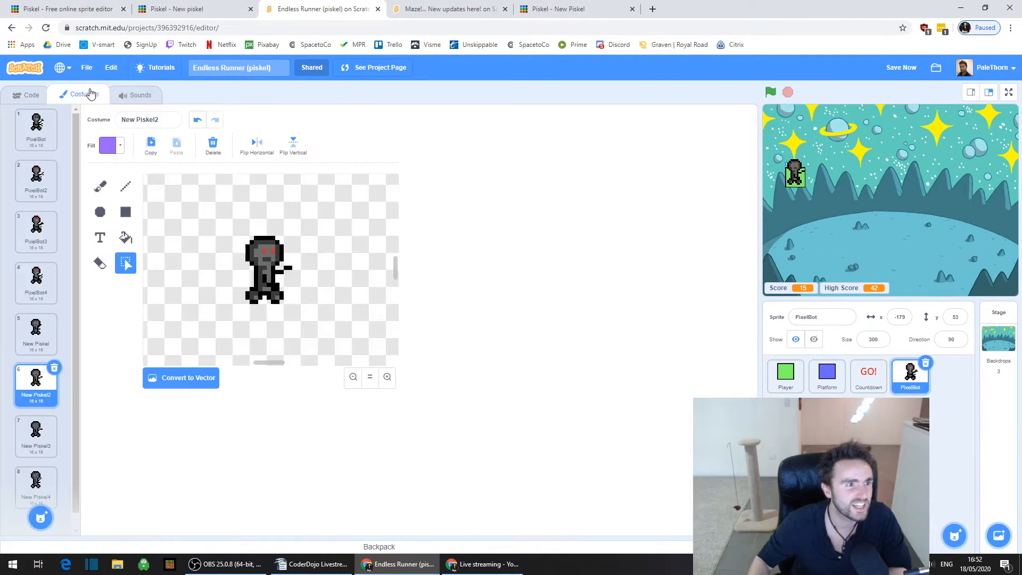
left_click(41, 183)
left_click(35, 130)
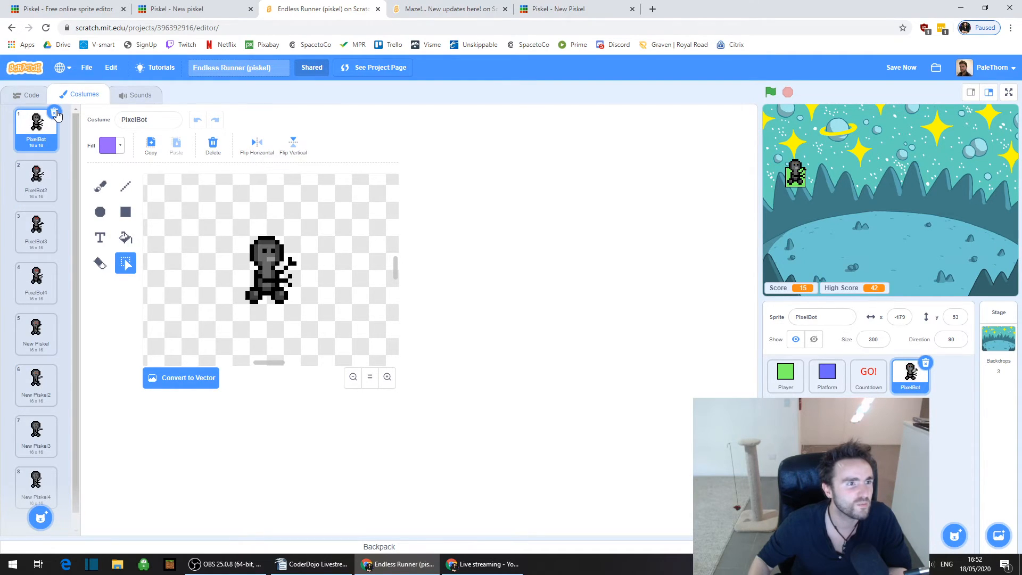
left_click(55, 113)
left_click(55, 113)
left_click(55, 113)
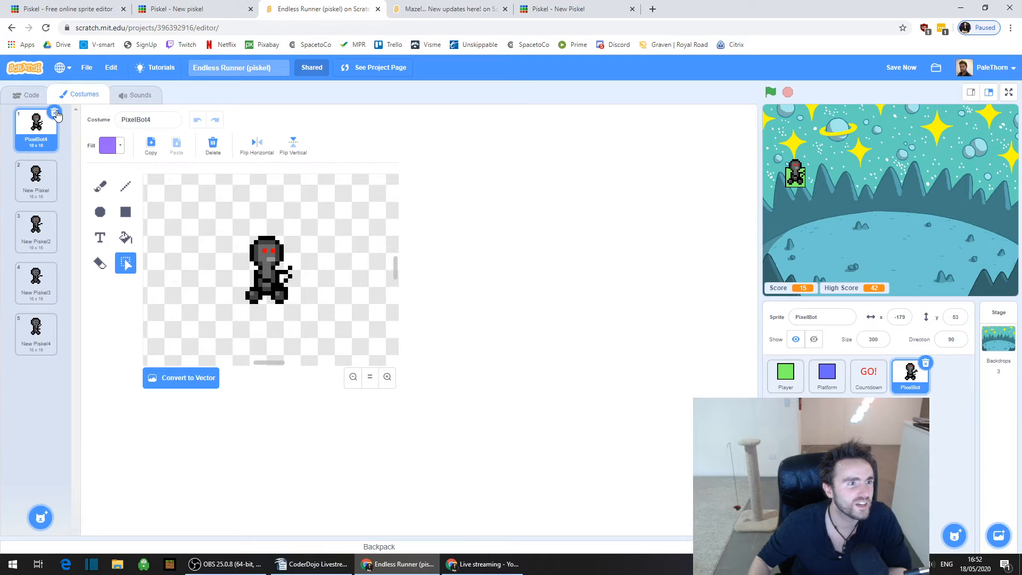
left_click(55, 112)
- Playtest the game in full screen with only the New Piskel costumes and return to the editor
left_click(1008, 92)
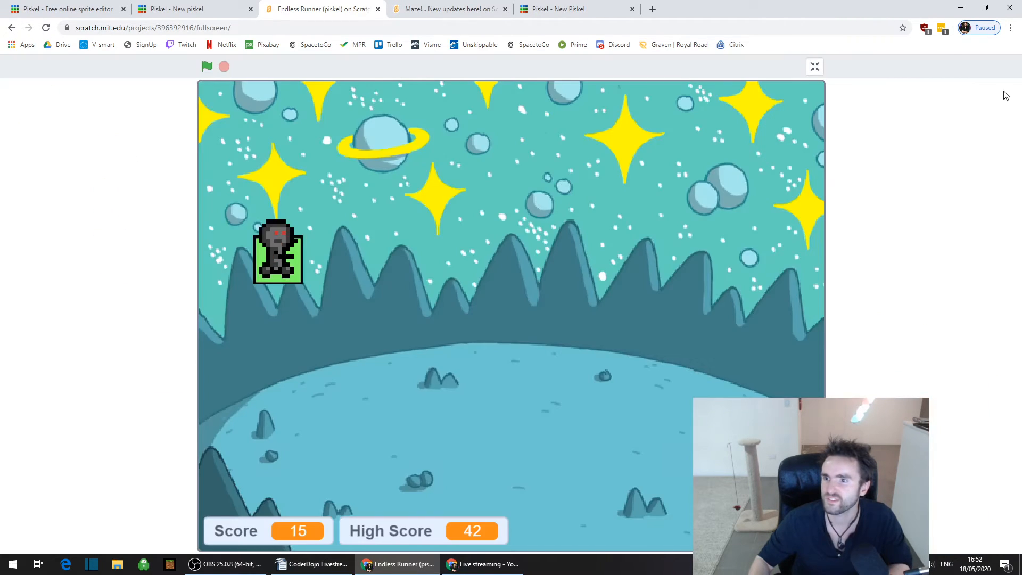
left_click(211, 69)
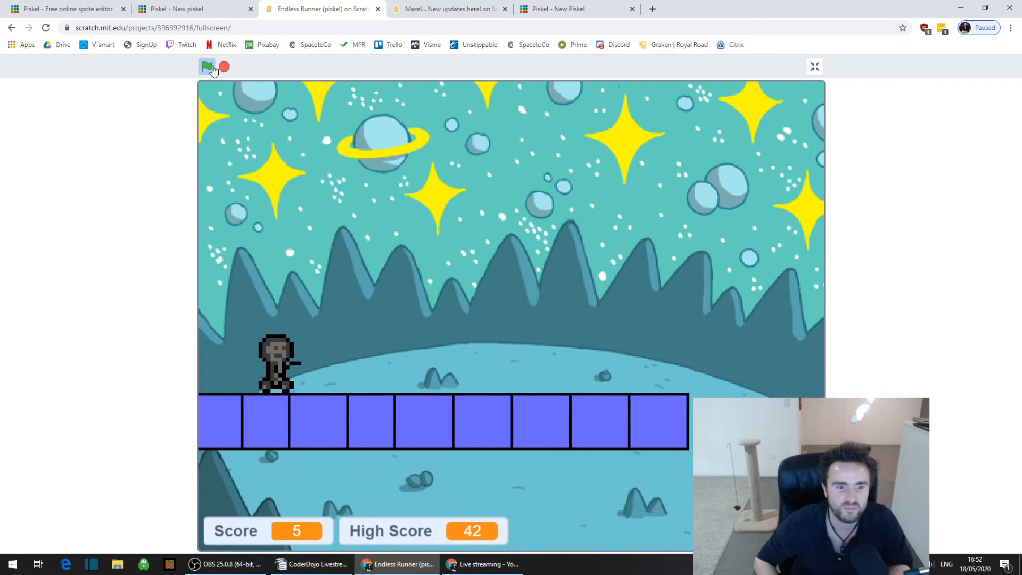
key("space")
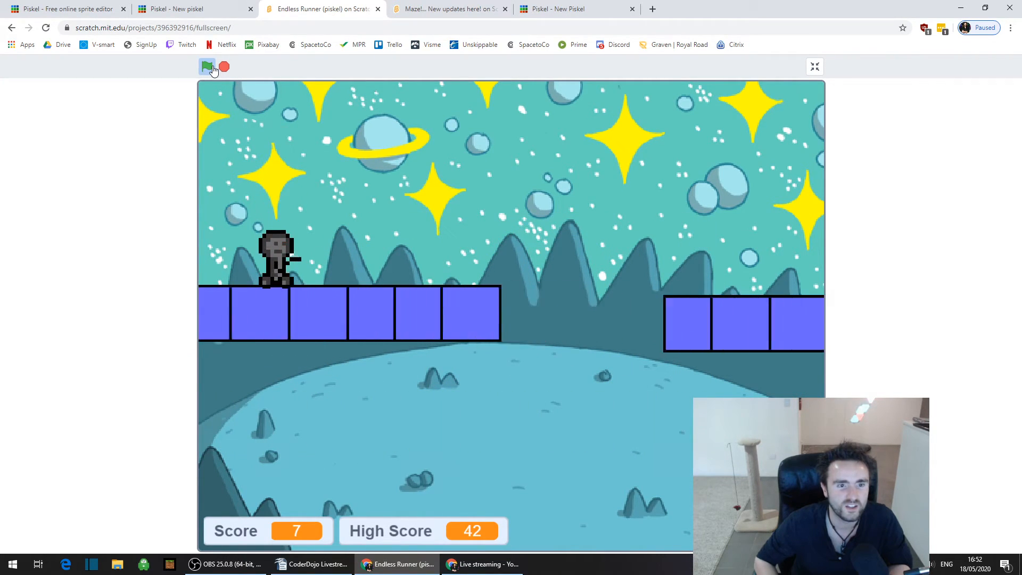
key("space")
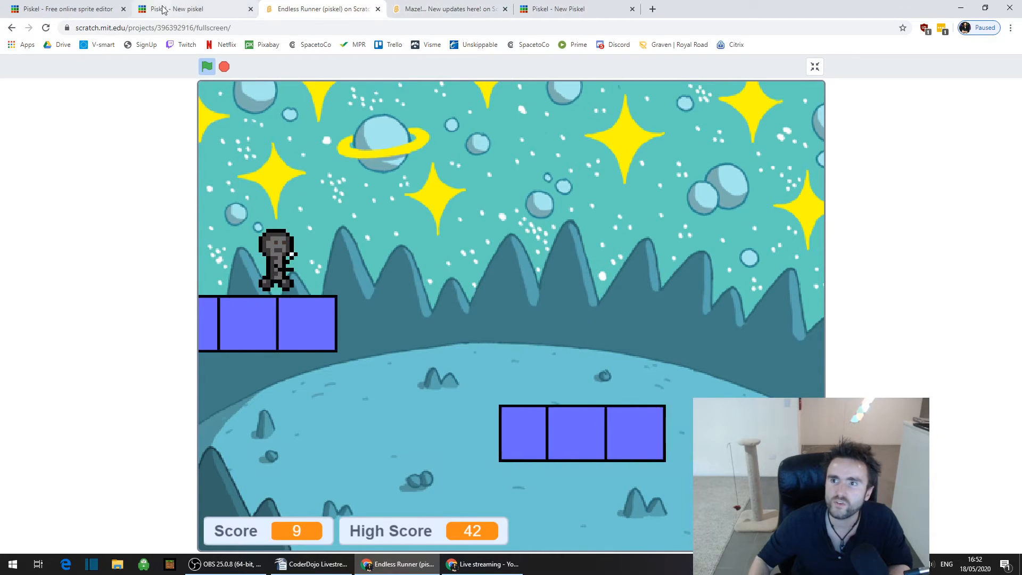
key("space")
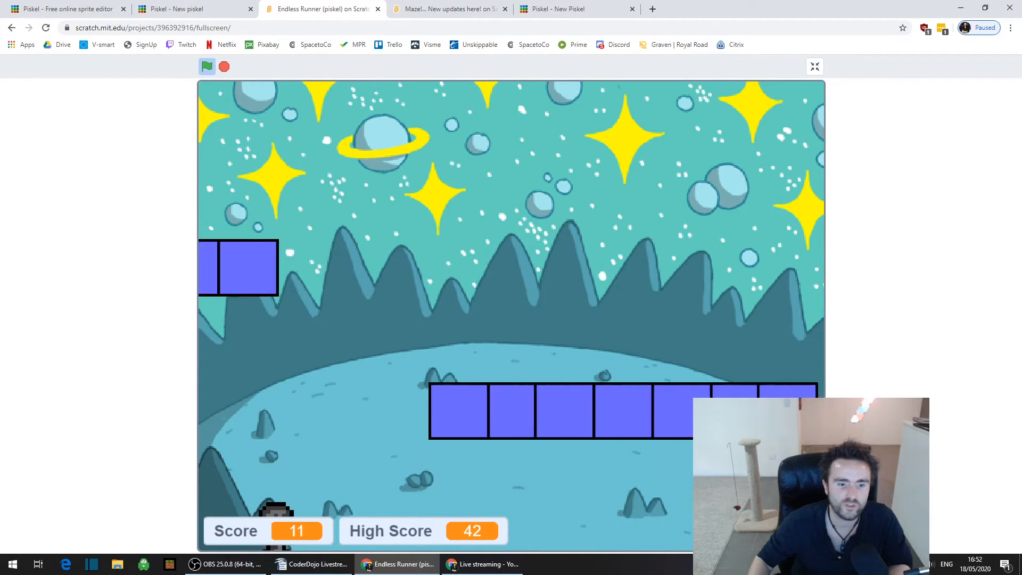
left_click(814, 67)
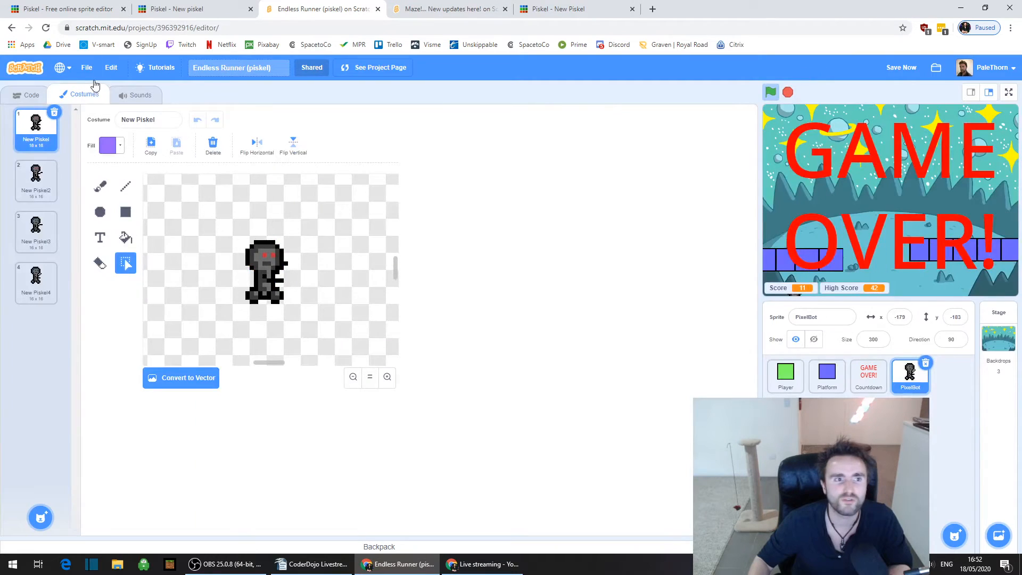
- Replay the game on the editor's small stage, jumping across platforms, and check the stage briefly in full screen
left_click(770, 92)
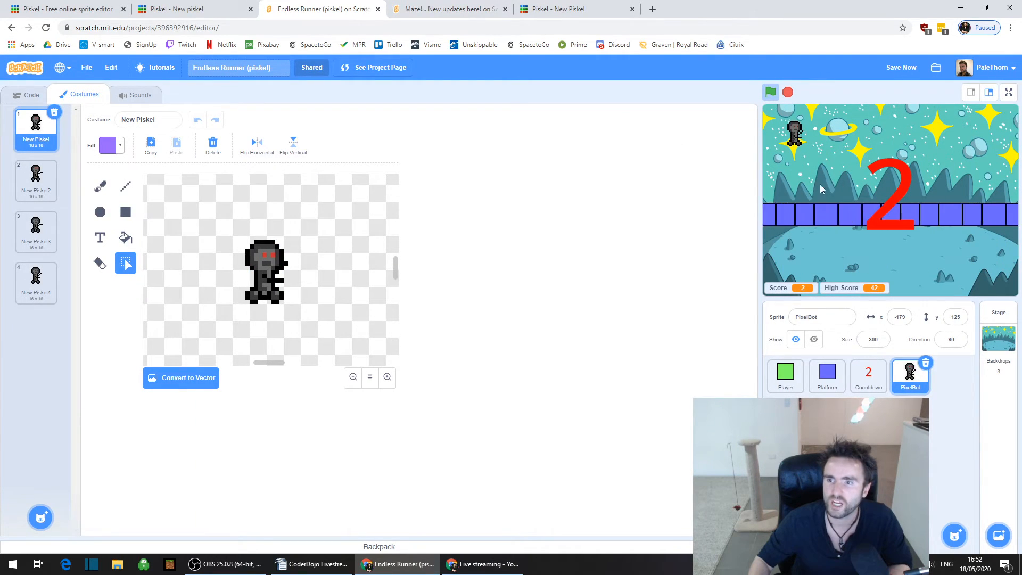
key("space")
key("space")
key("space")
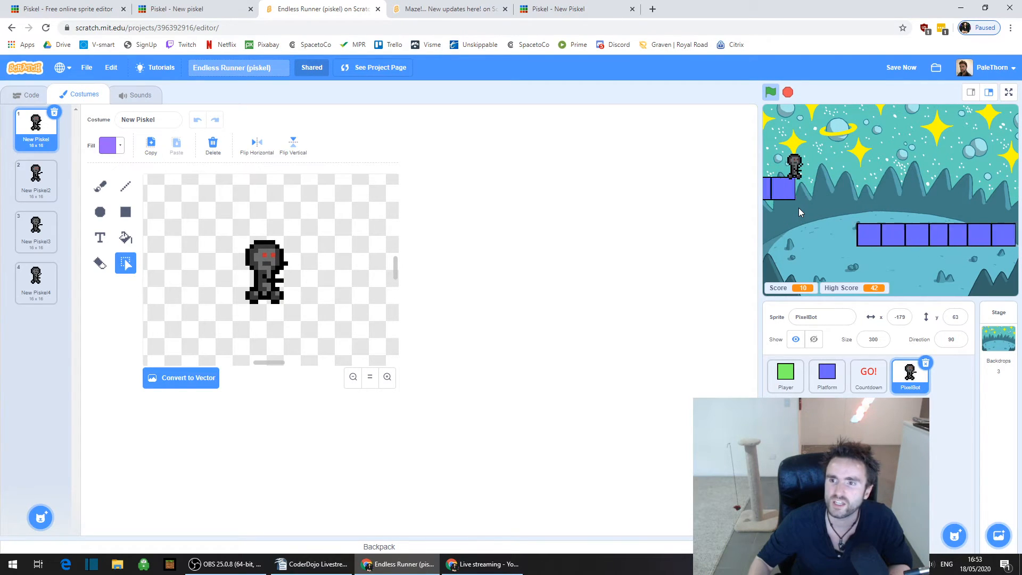
key("space")
key("space")
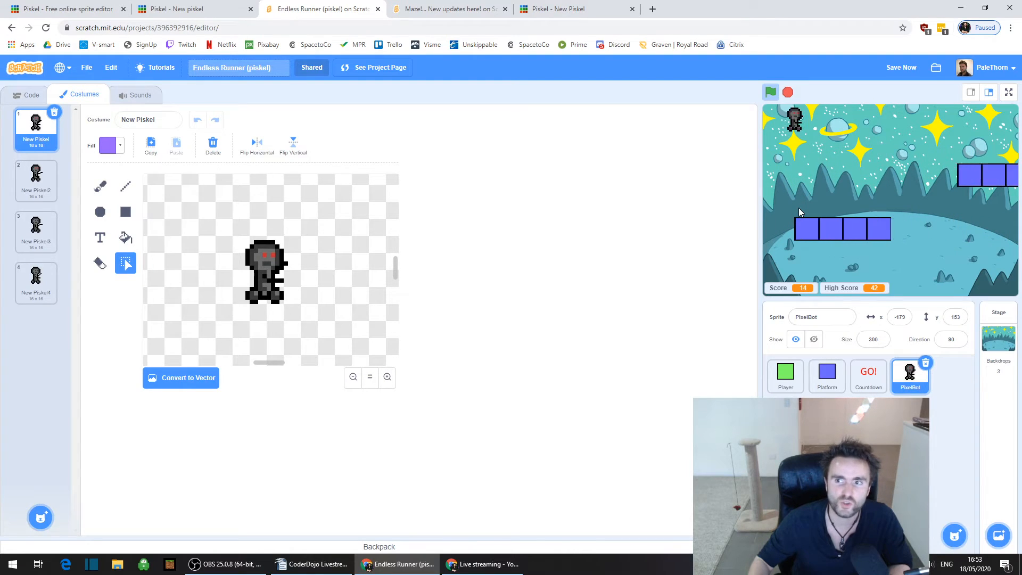
key("space")
key("space")
key("space")
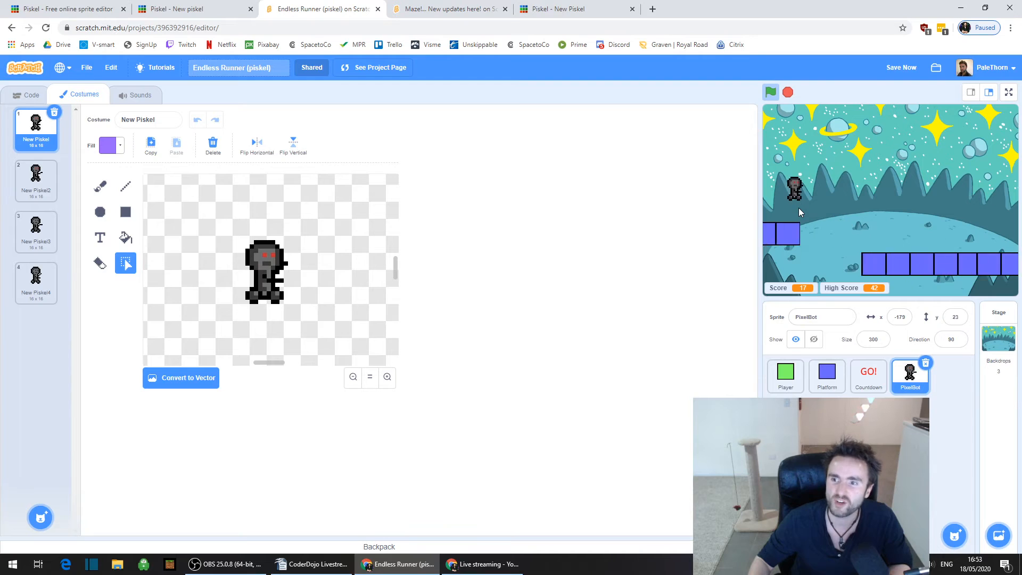
key("space")
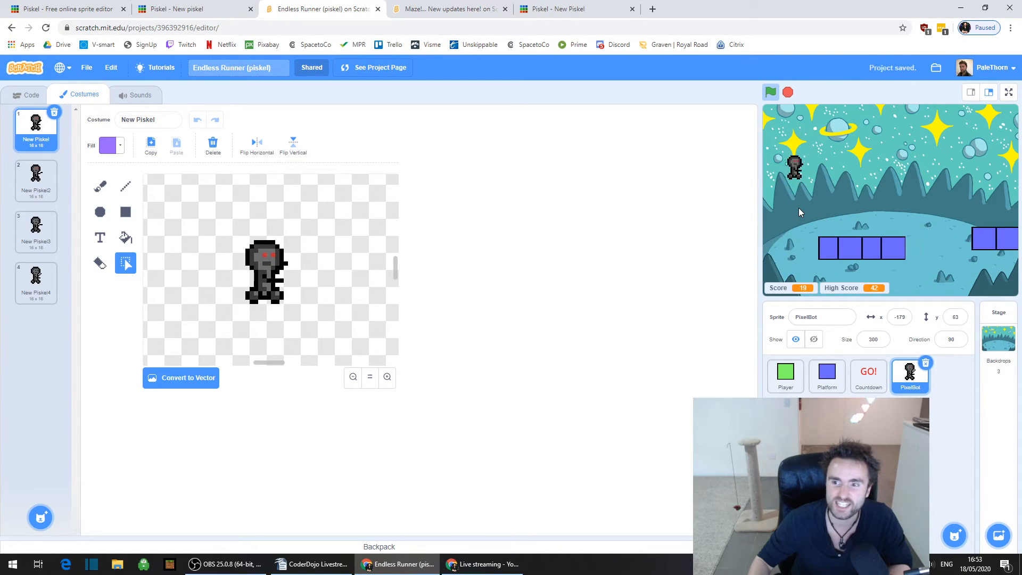
key("space")
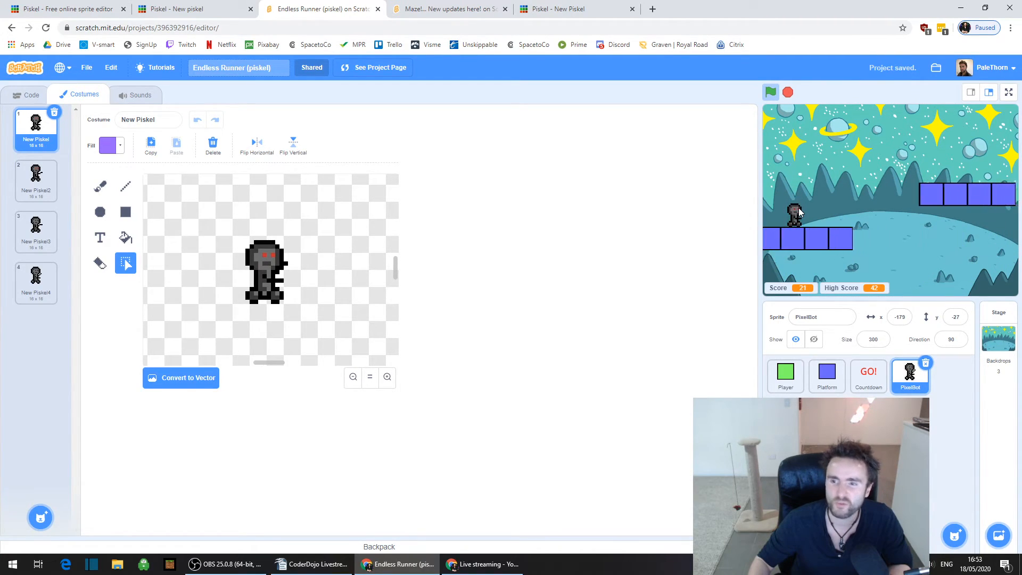
key("space")
key("space")
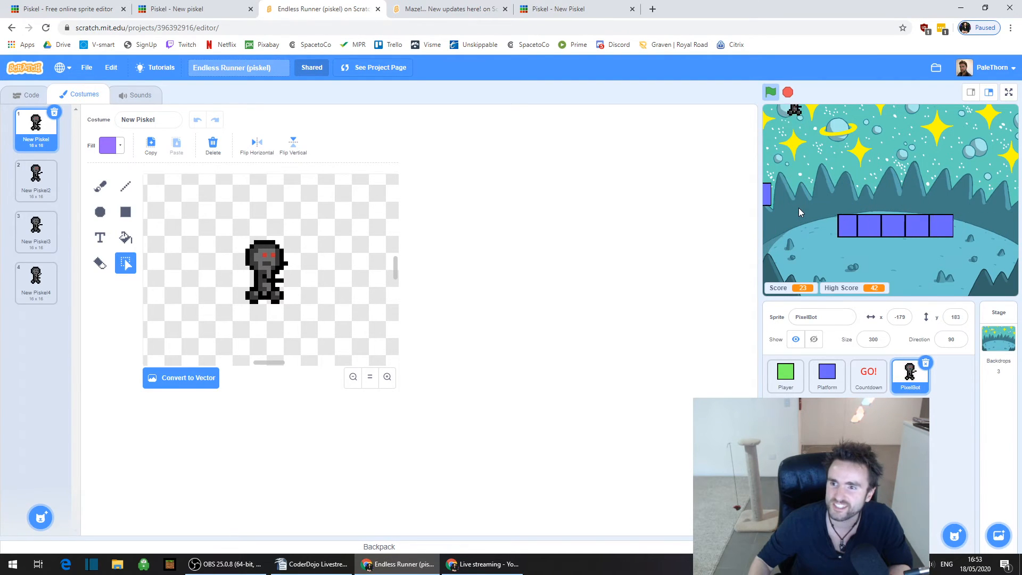
key("space")
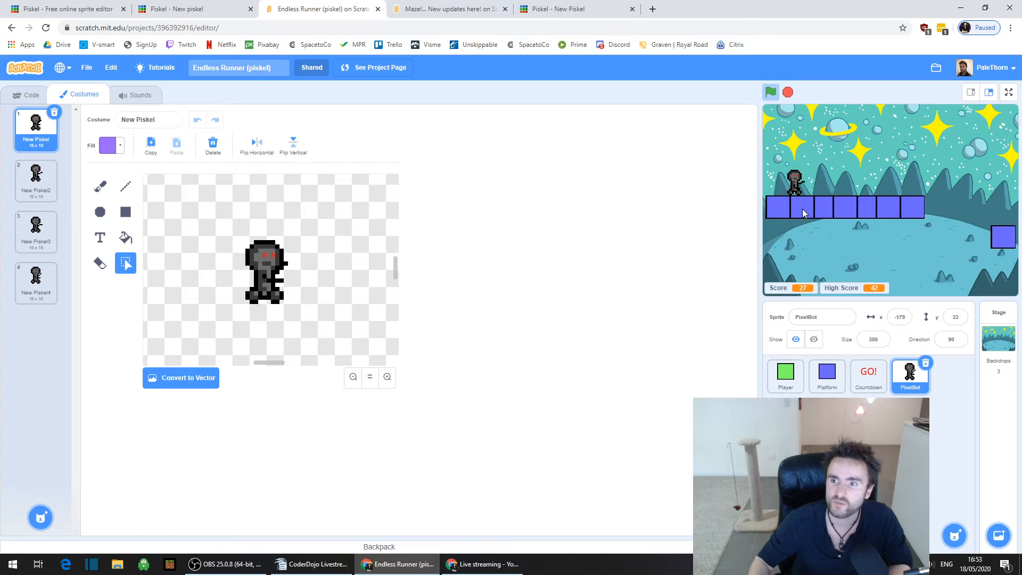
key("space")
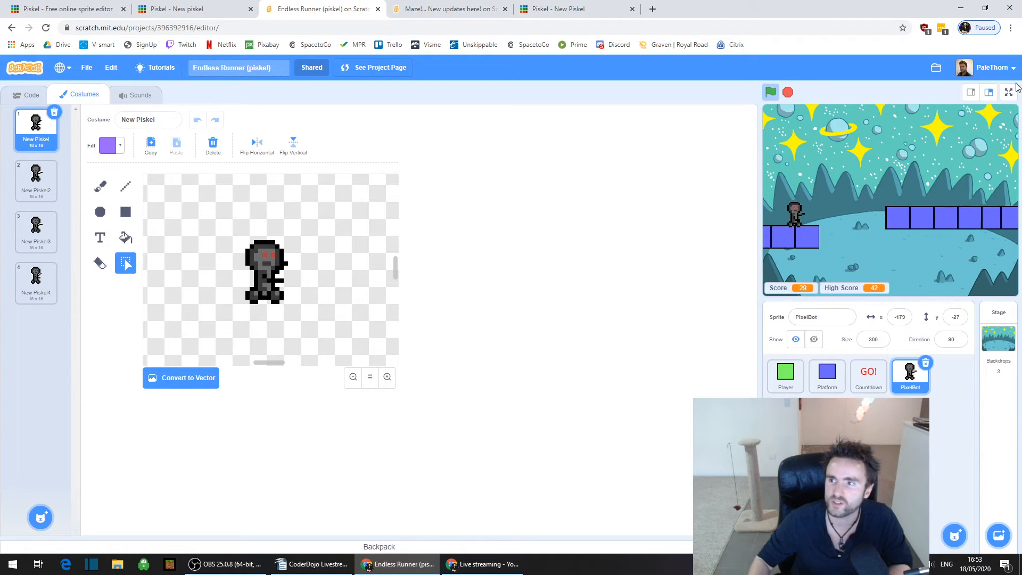
left_click(1008, 92)
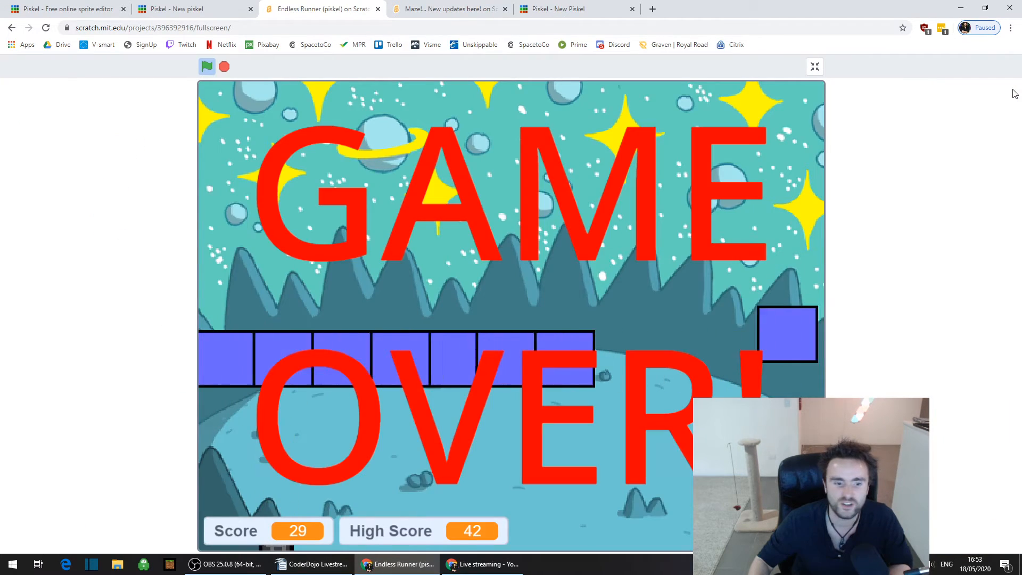
left_click(814, 66)
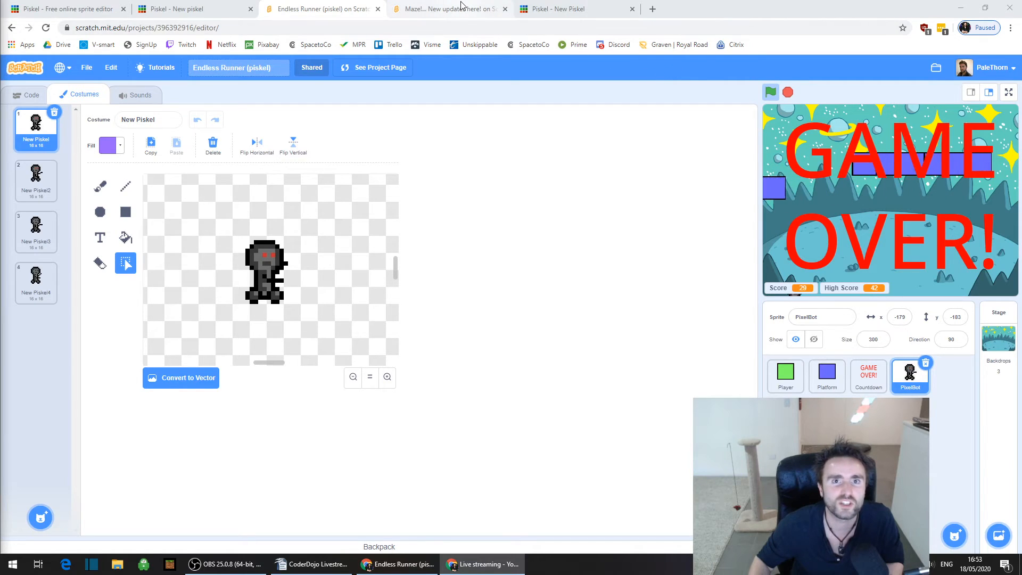
left_click(109, 67)
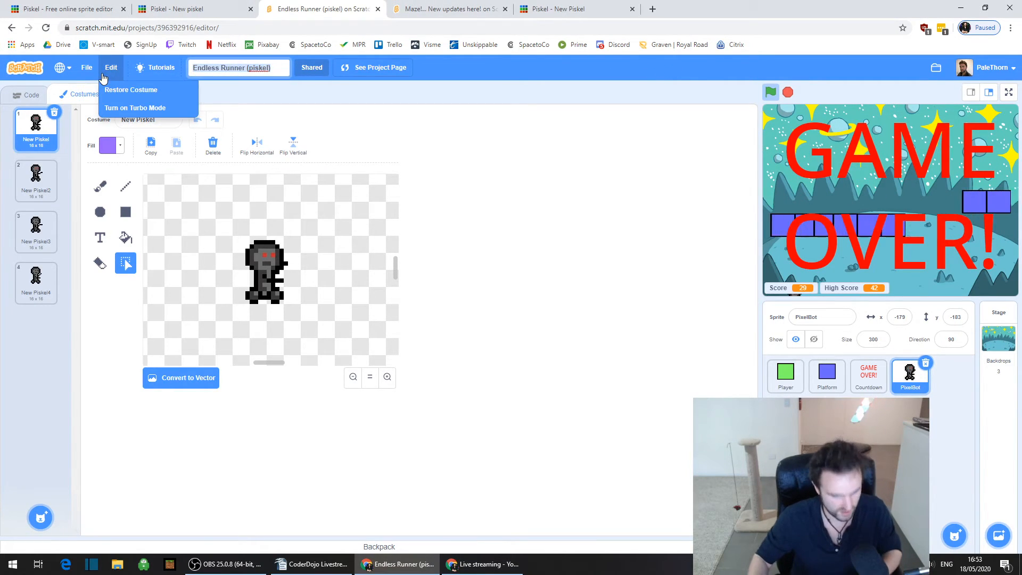
left_click(109, 67)
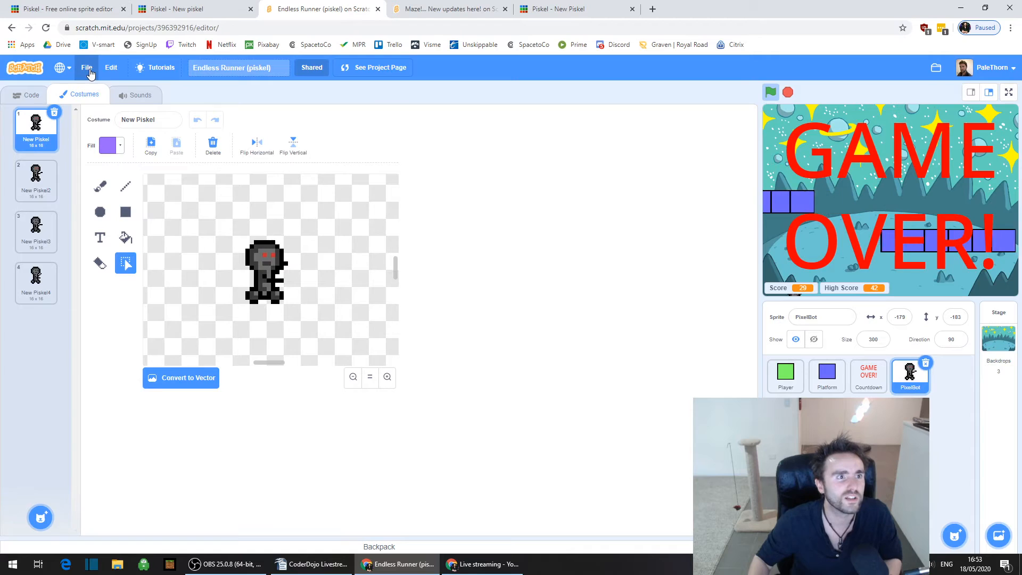
left_click(86, 67)
- Open the Scratch home page in a new browser tab and view the Endless Runner (piskel) remix project
left_click(653, 9)
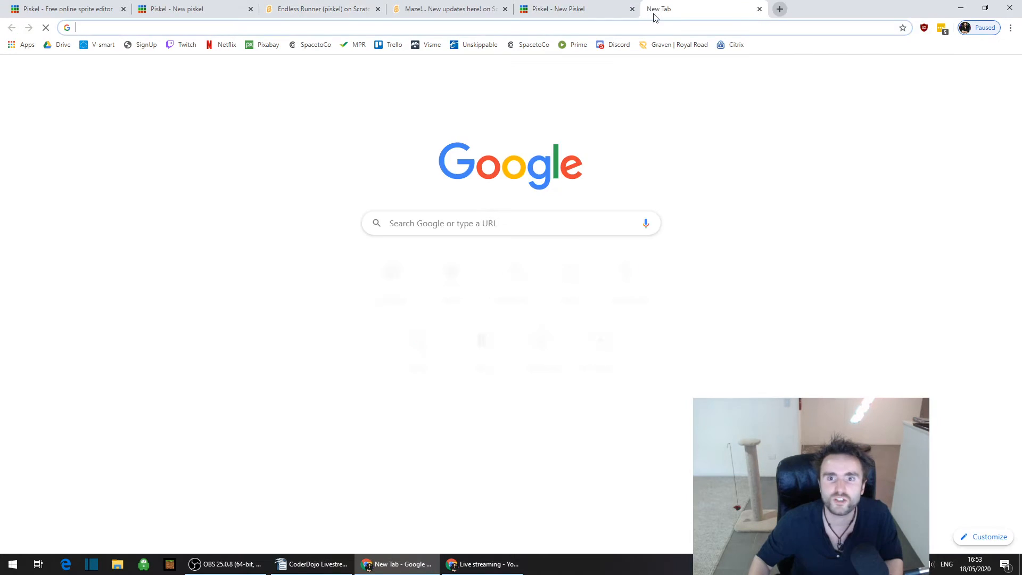
left_click(578, 290)
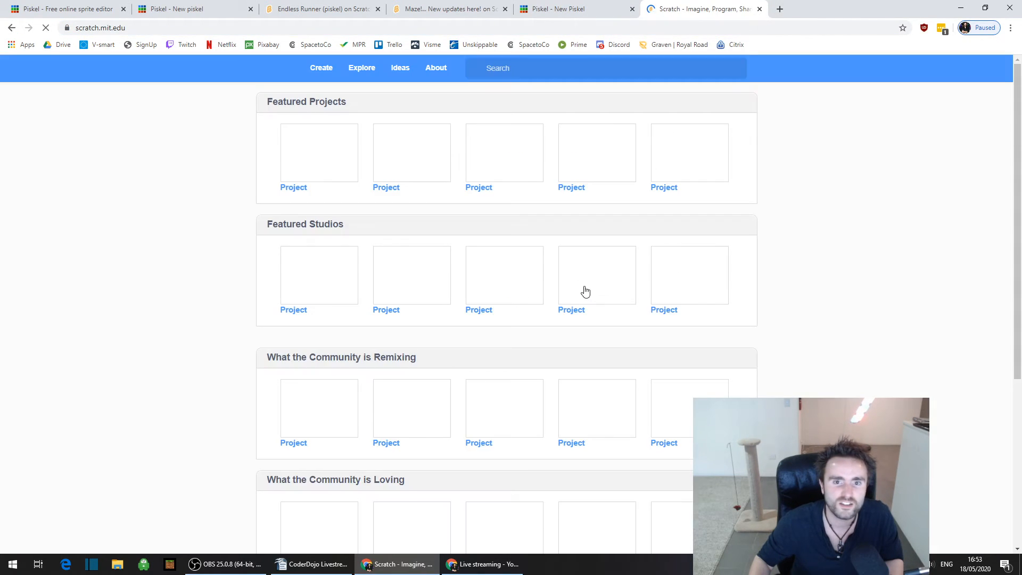
left_click(514, 70)
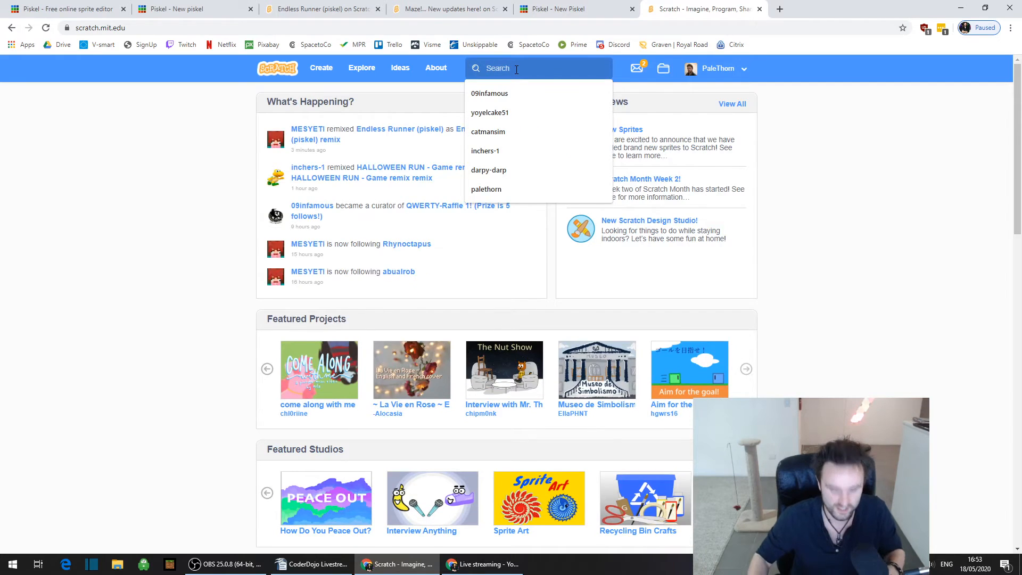
left_click(637, 70)
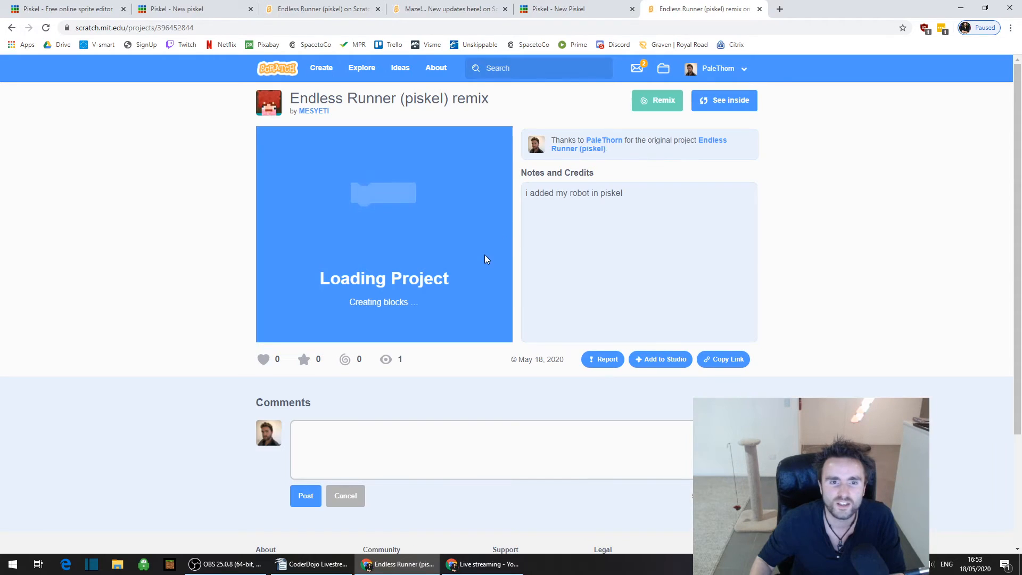
- Playtest the Endless Runner (piskel) remix in full screen, jumping the robot across the platforms, and leave full screen
left_click(392, 244)
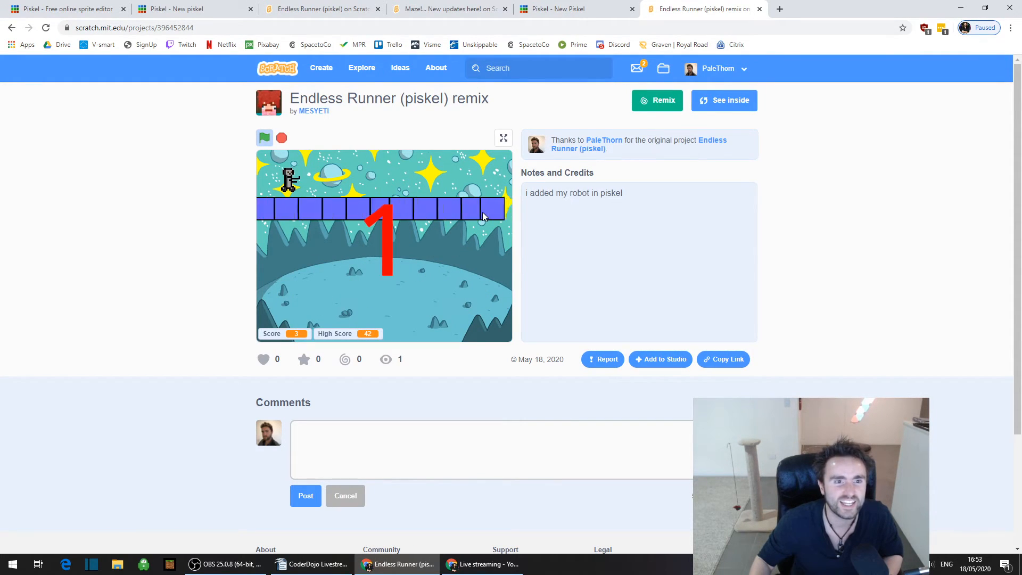
left_click(504, 138)
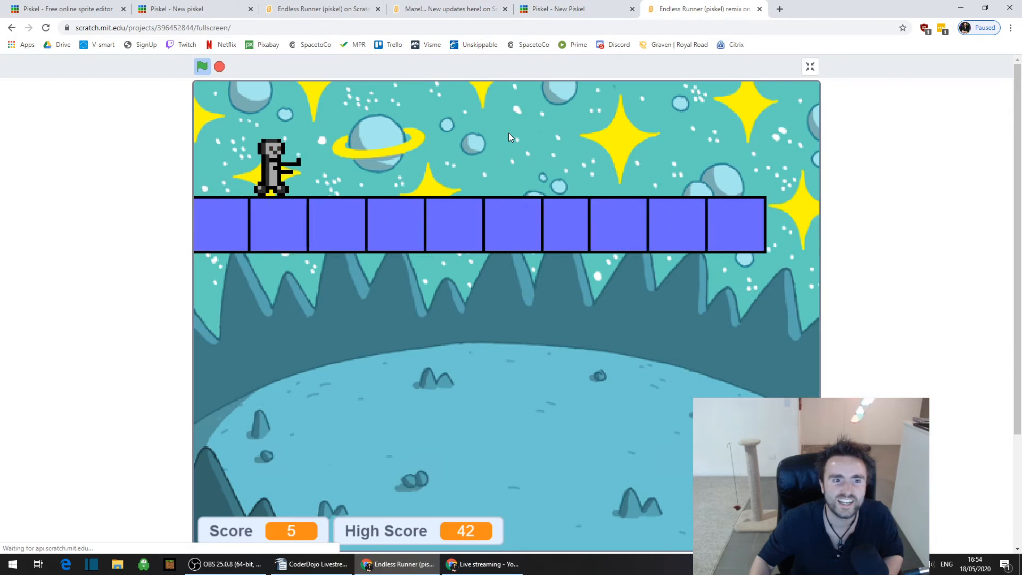
key("space")
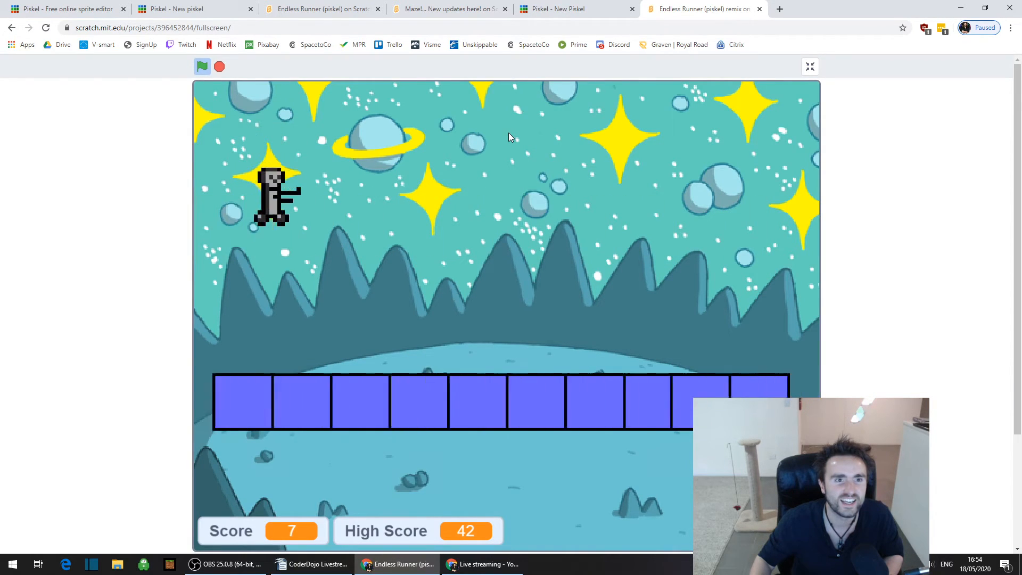
key("space")
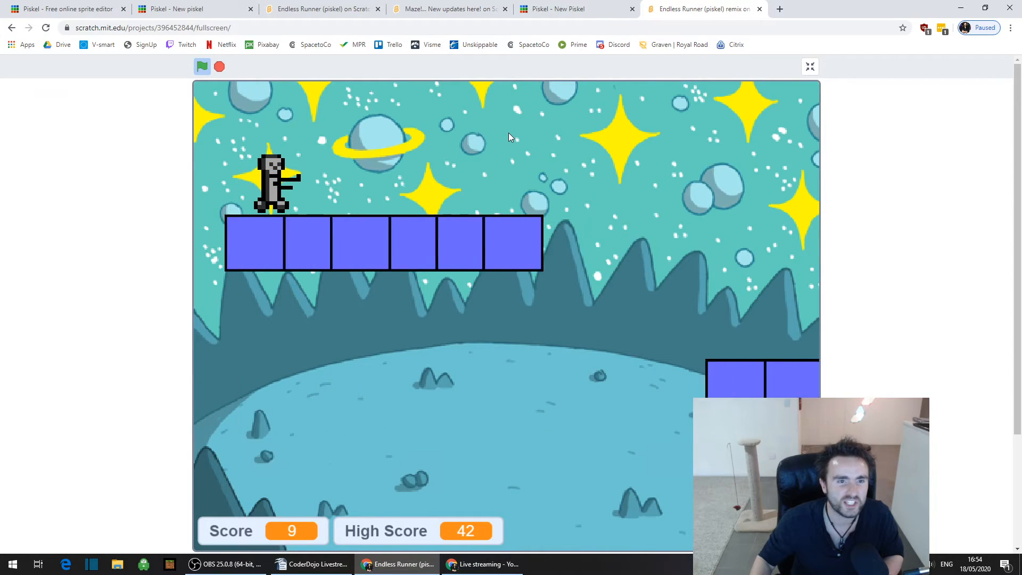
key("space")
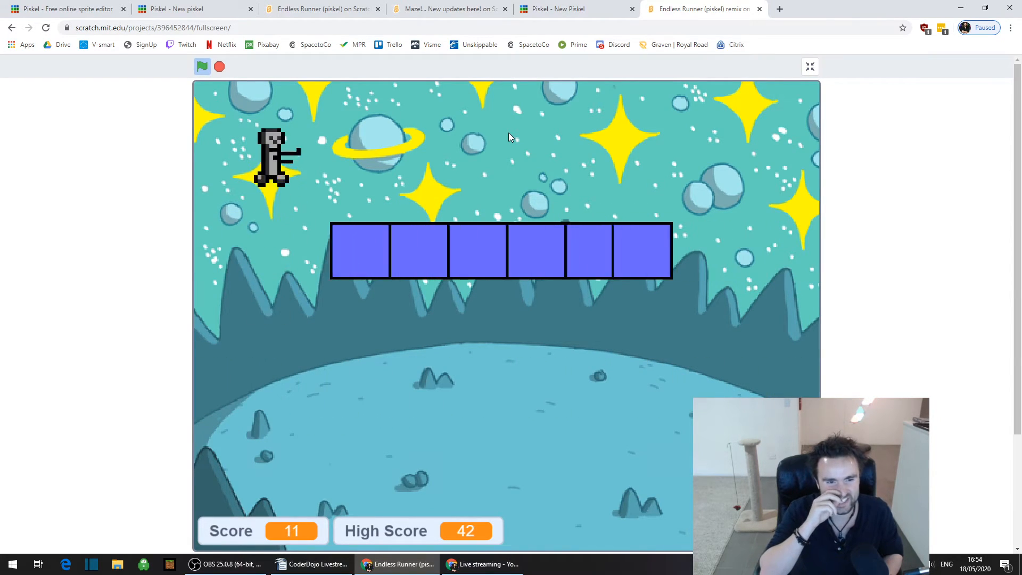
key("space")
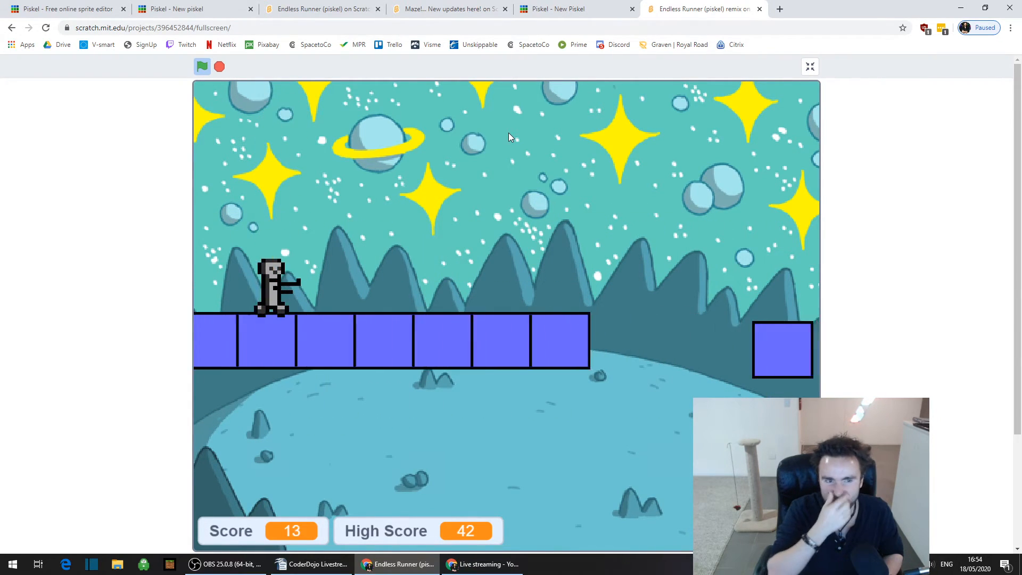
key("space")
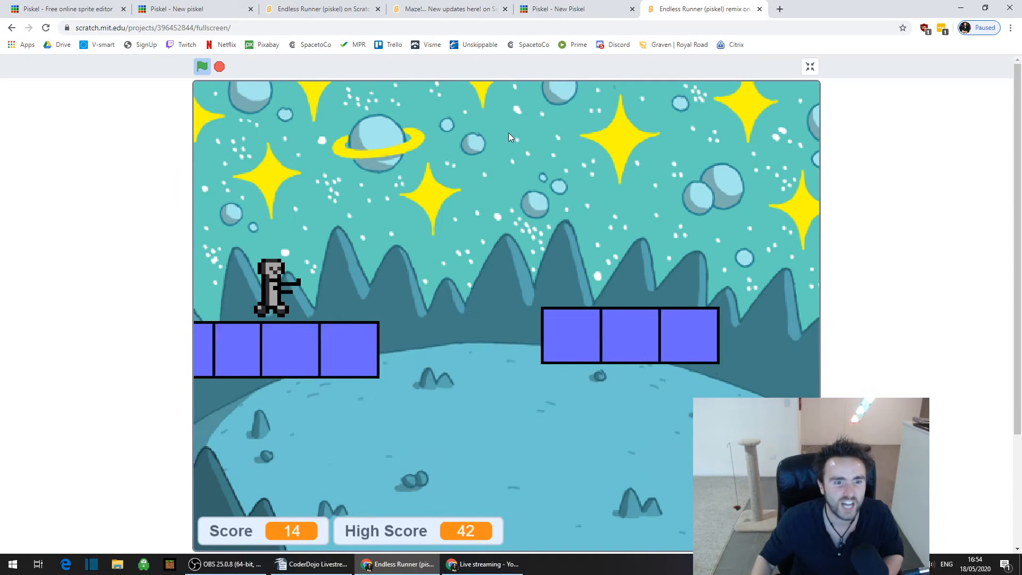
key("space")
key("space")
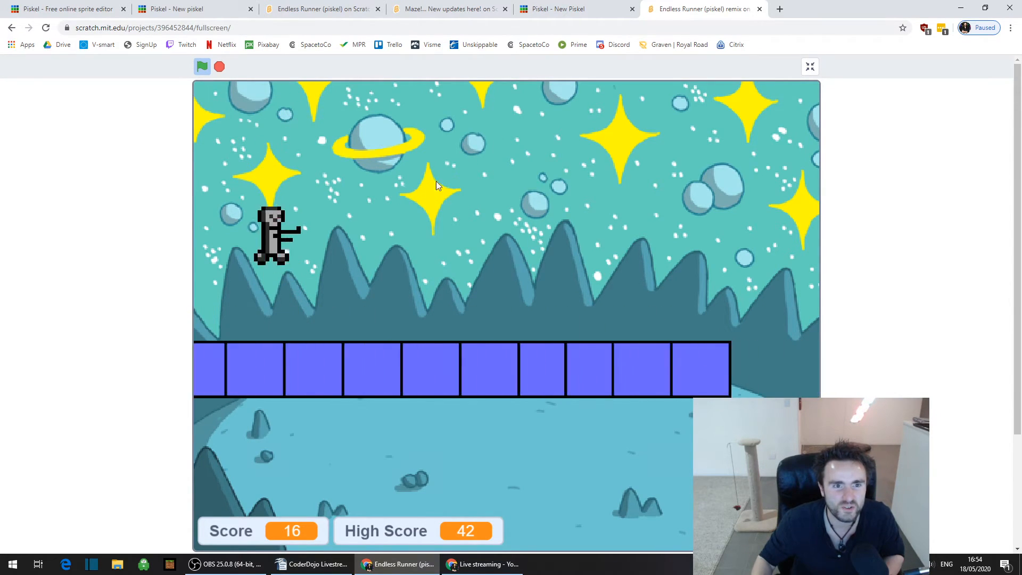
key("space")
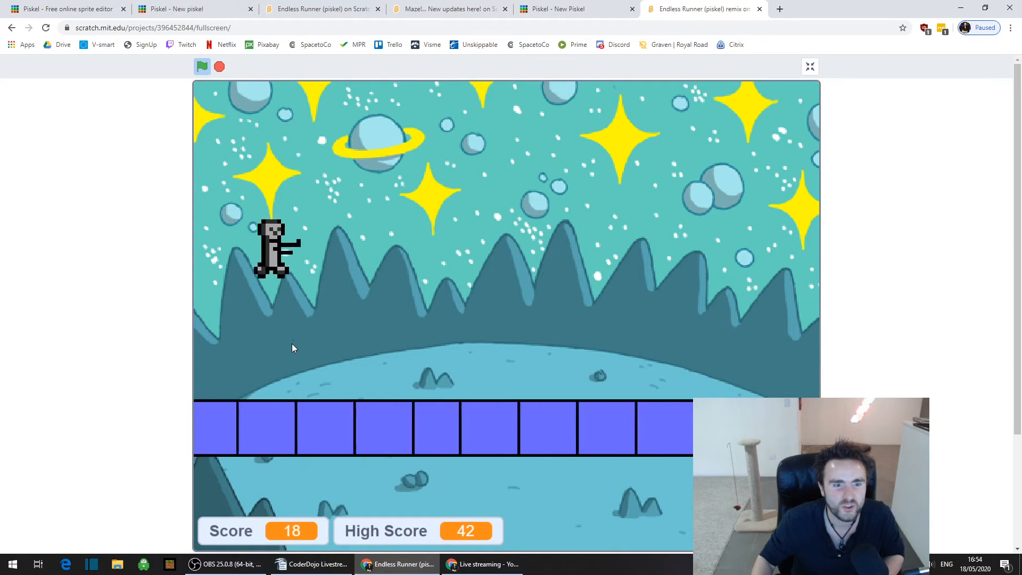
key("space")
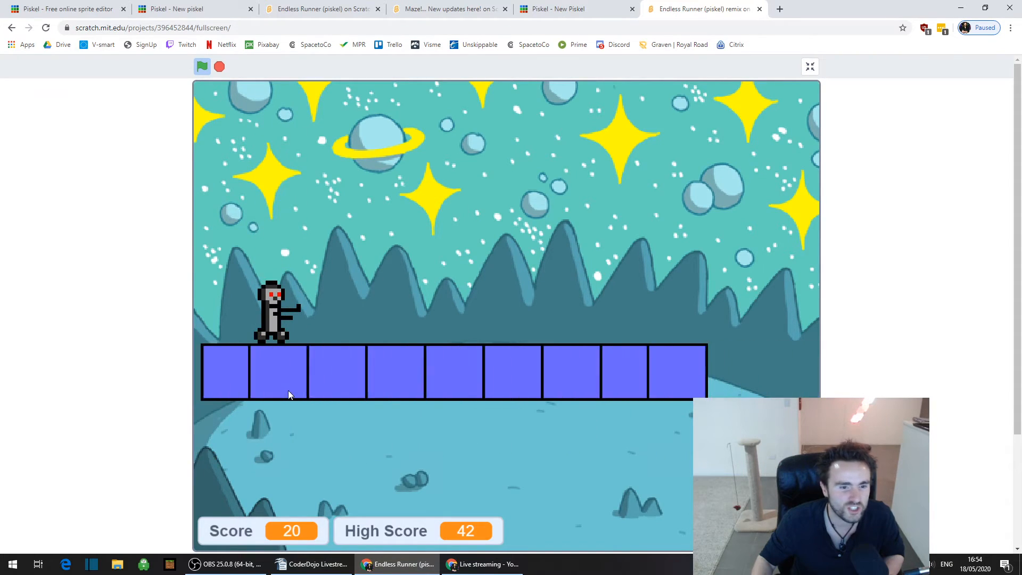
key("space")
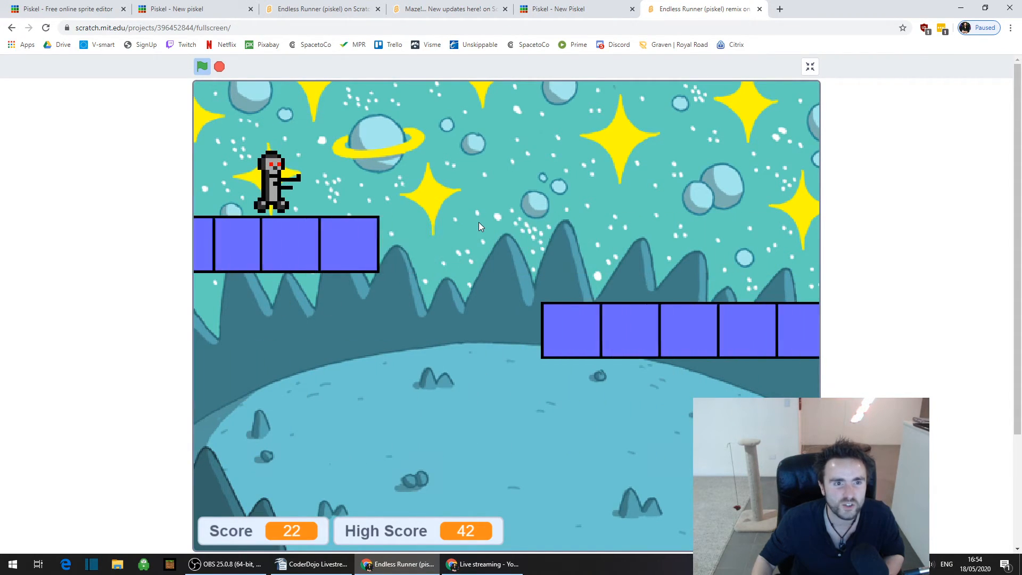
key("space")
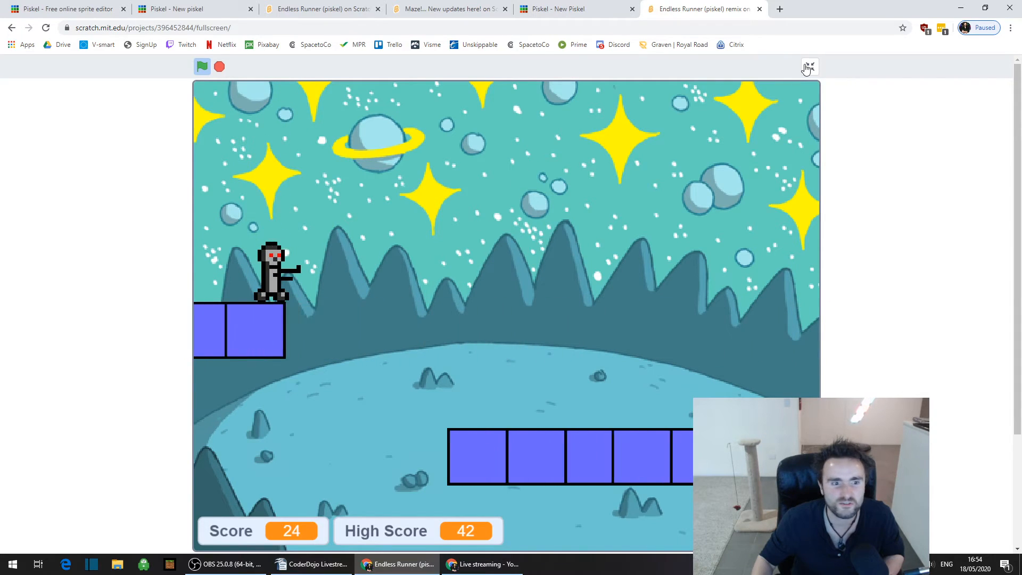
left_click(807, 68)
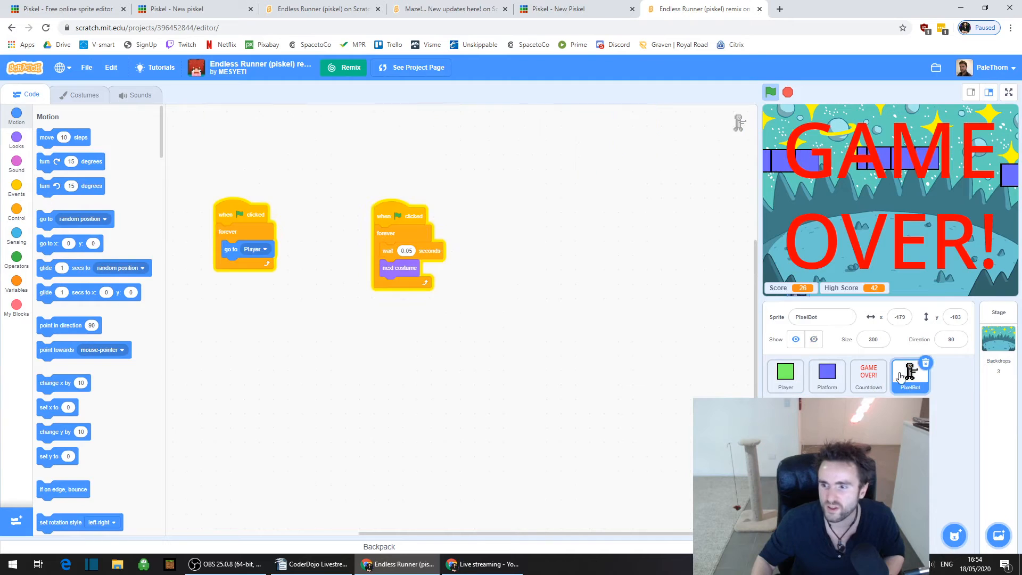
- Inspect the remix's PixelBot costumes one by one, from New Piskel to New Piskel5
left_click(55, 99)
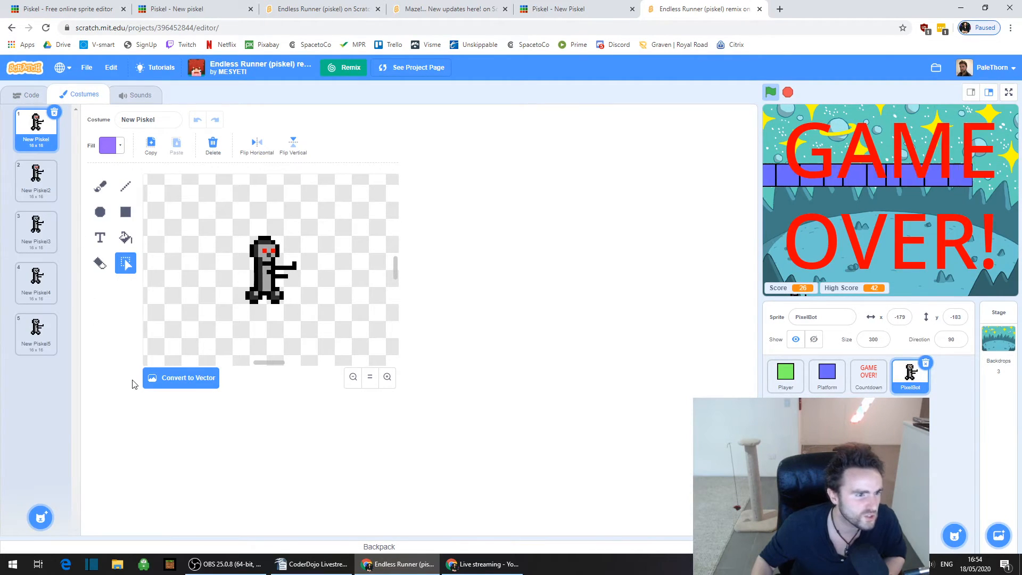
left_click(37, 179)
left_click(36, 229)
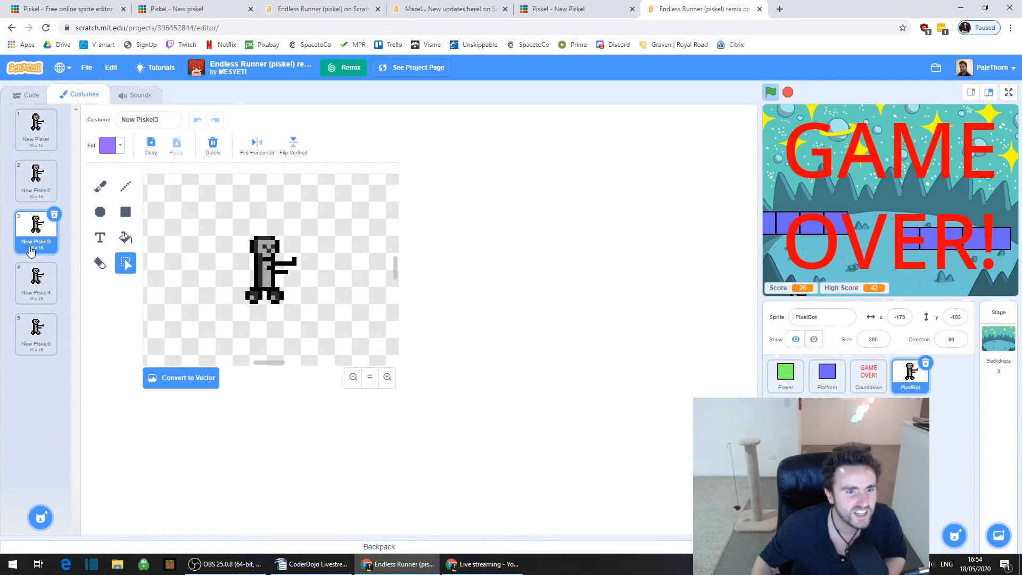
left_click(37, 290)
left_click(37, 330)
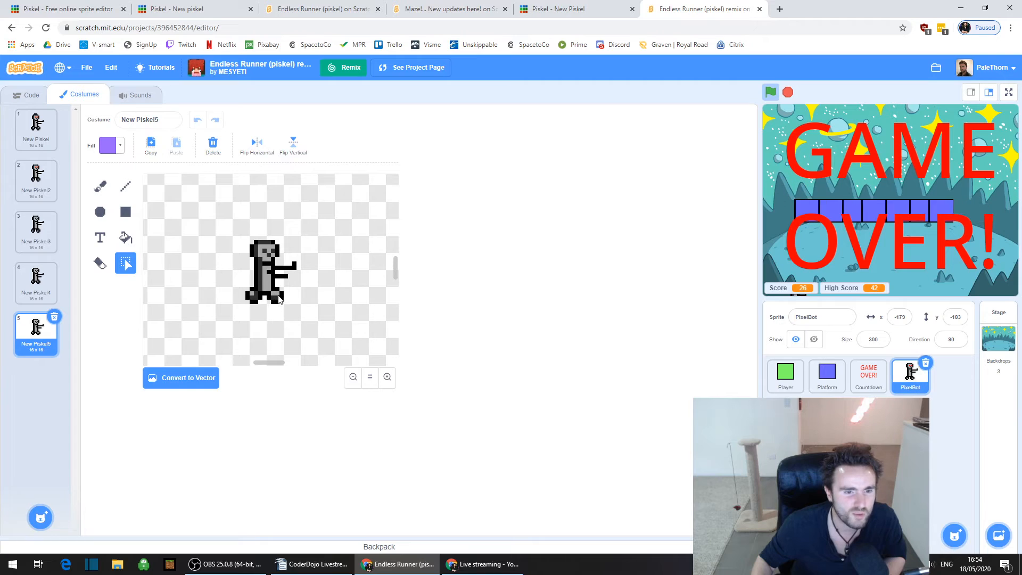
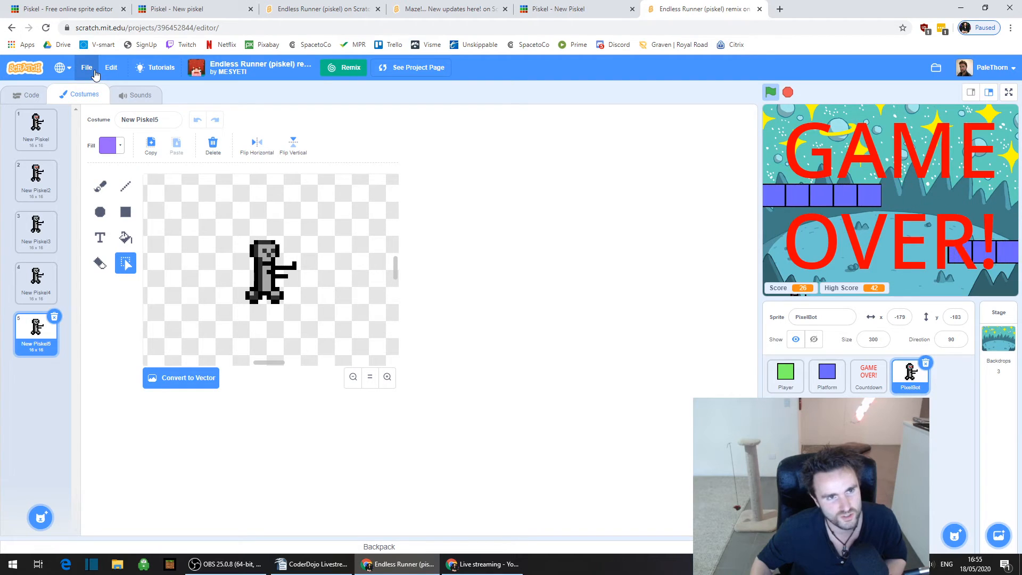
mouse_move(949, 539)
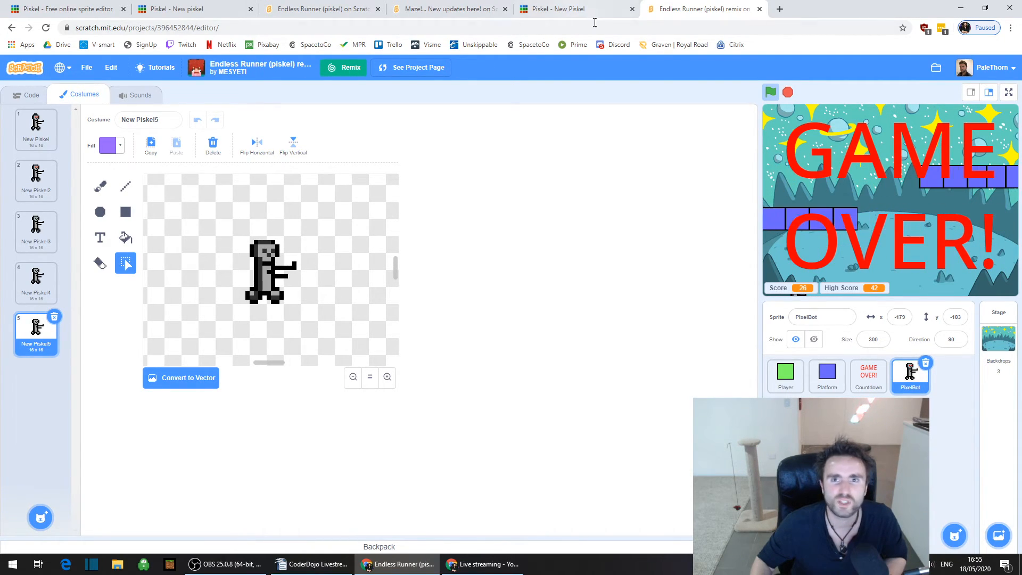
- Open the Scratch messages in a new browser tab and go to the remixer's profile from there
left_click(447, 9)
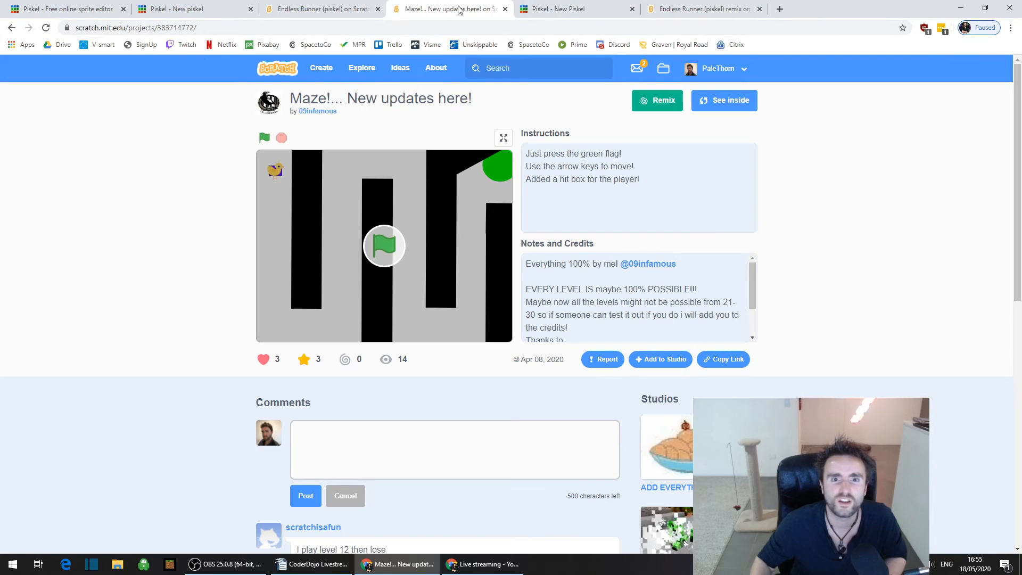
left_click(348, 9)
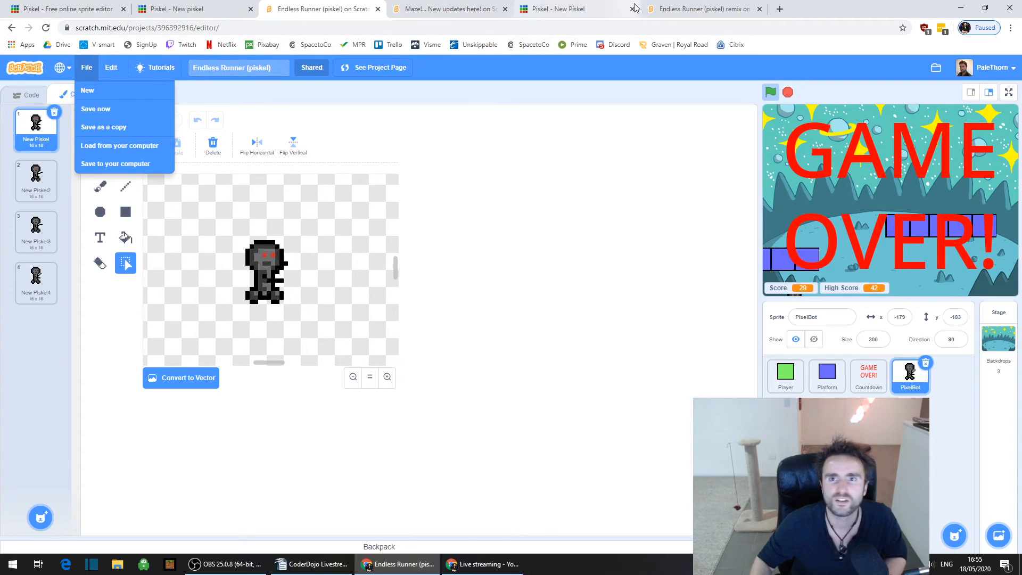
left_click(779, 9)
left_click(568, 274)
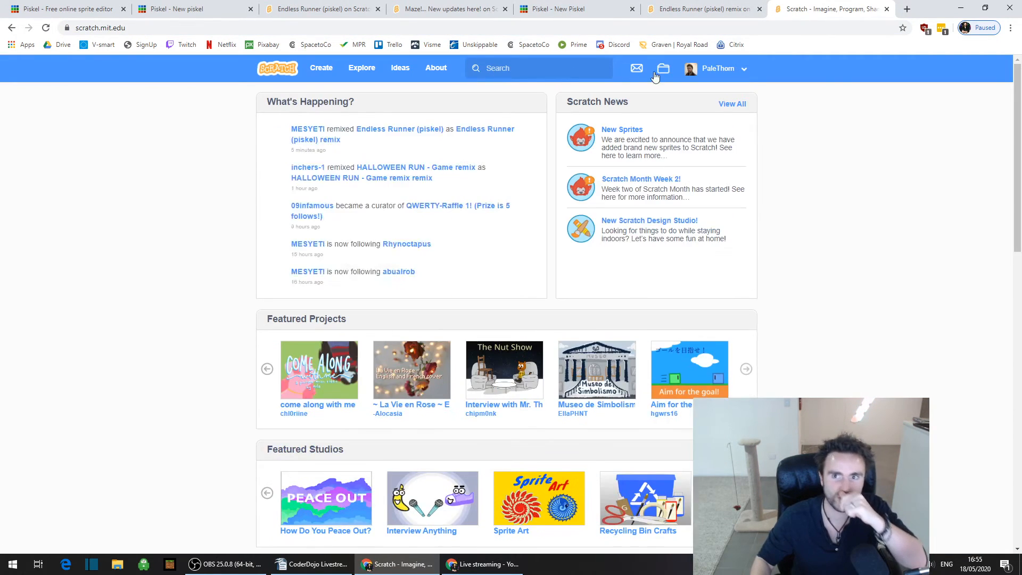
left_click(708, 75)
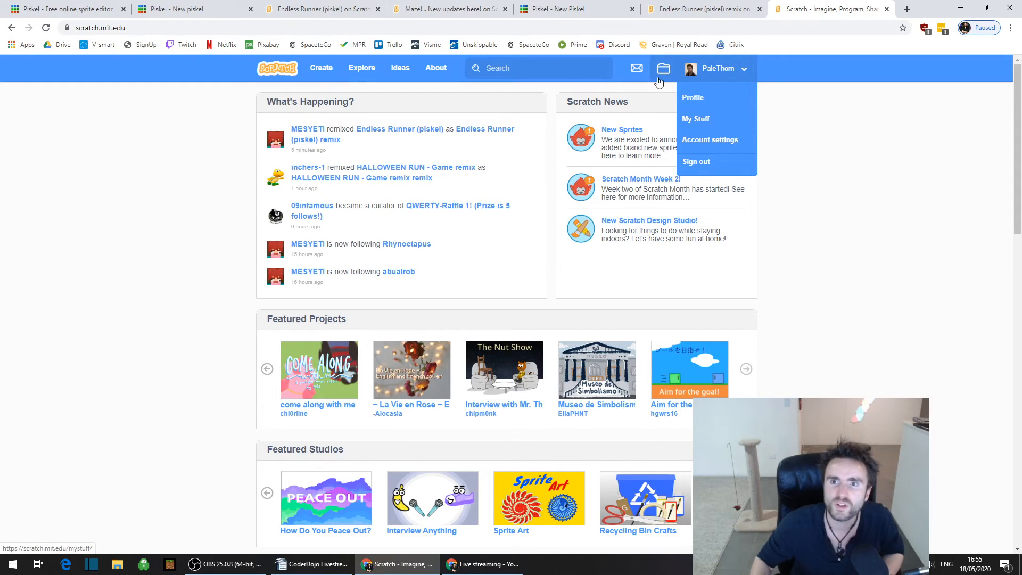
left_click(636, 75)
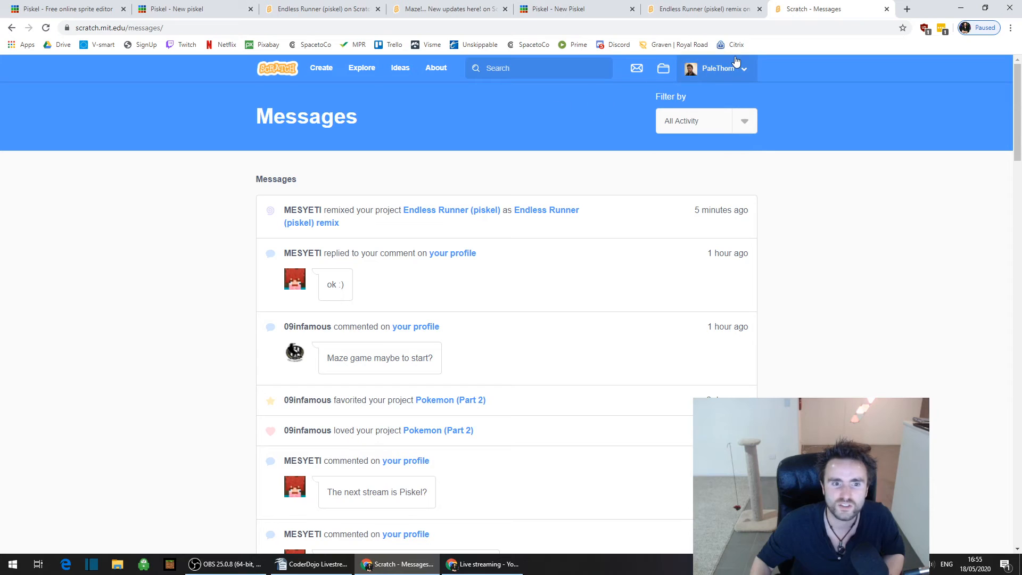
left_click(531, 66)
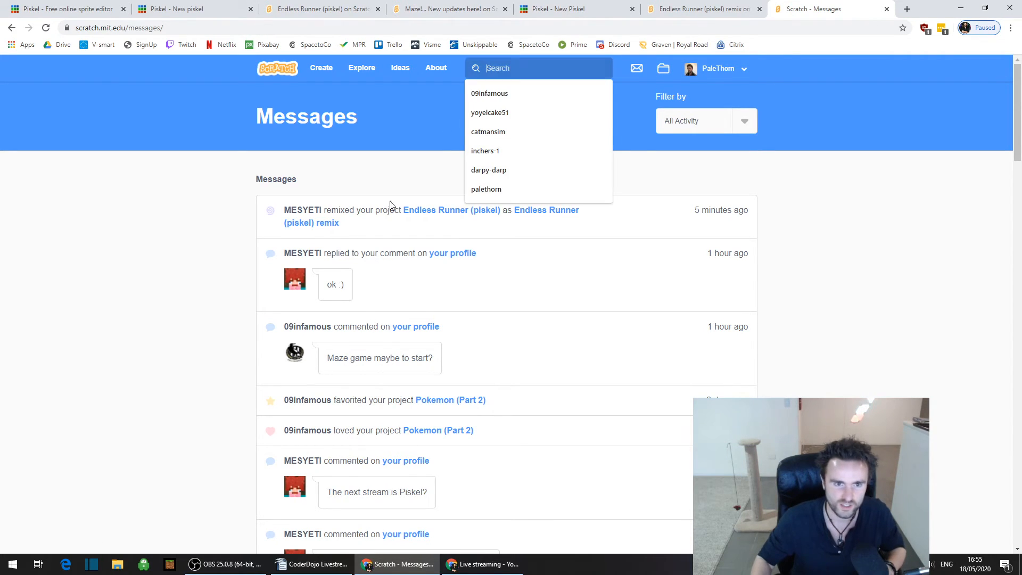
left_click(296, 257)
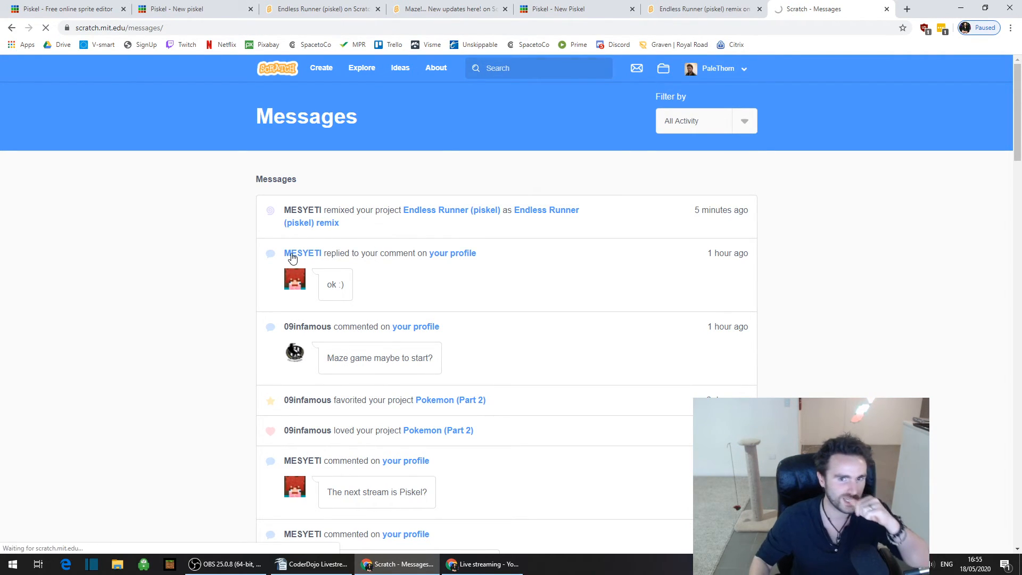
- Return the Endless Runner (piskel) remix to its project page and view the remixer's profile with its shared projects
left_click(450, 9)
left_click(311, 15)
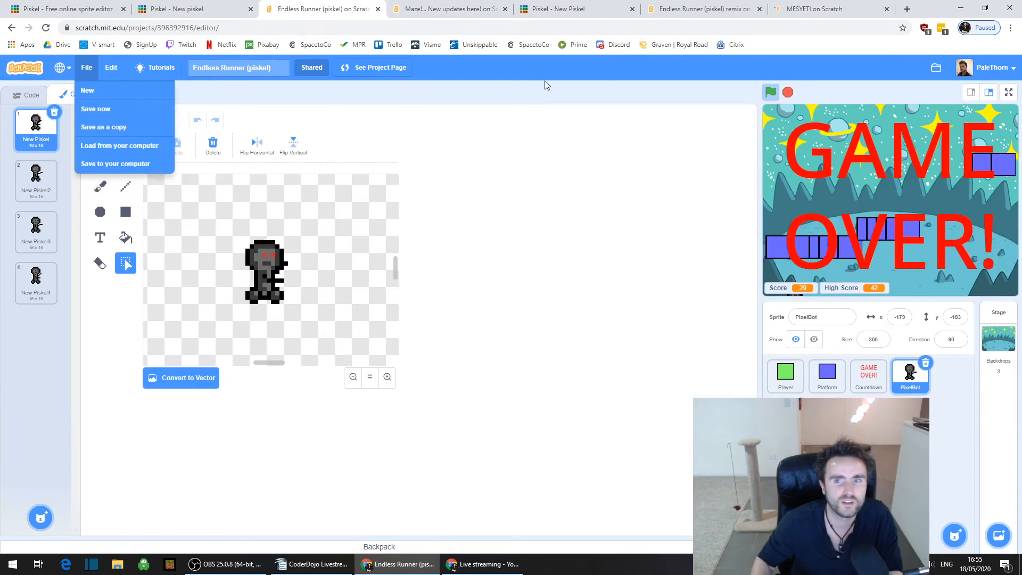
left_click(684, 9)
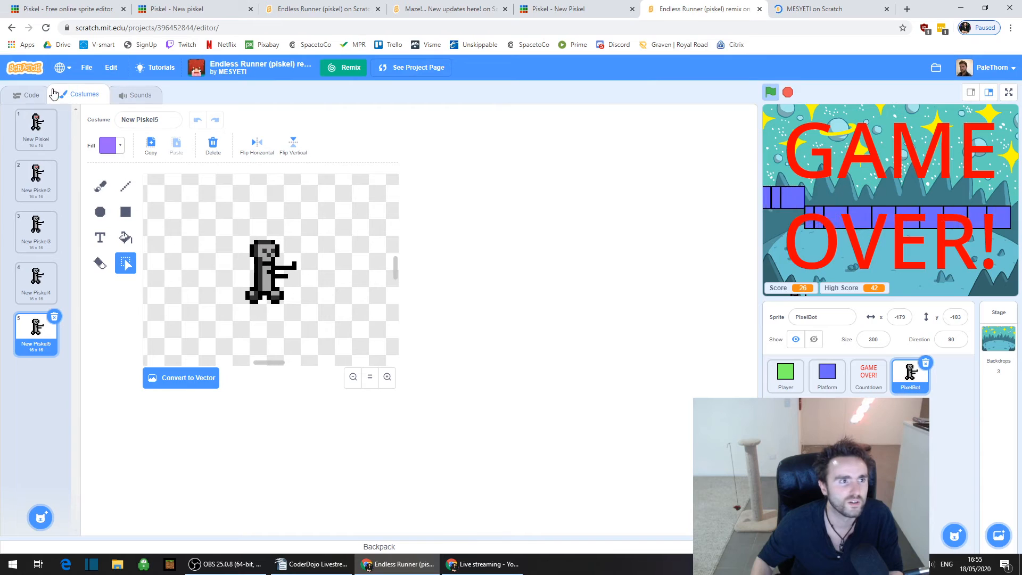
left_click(403, 69)
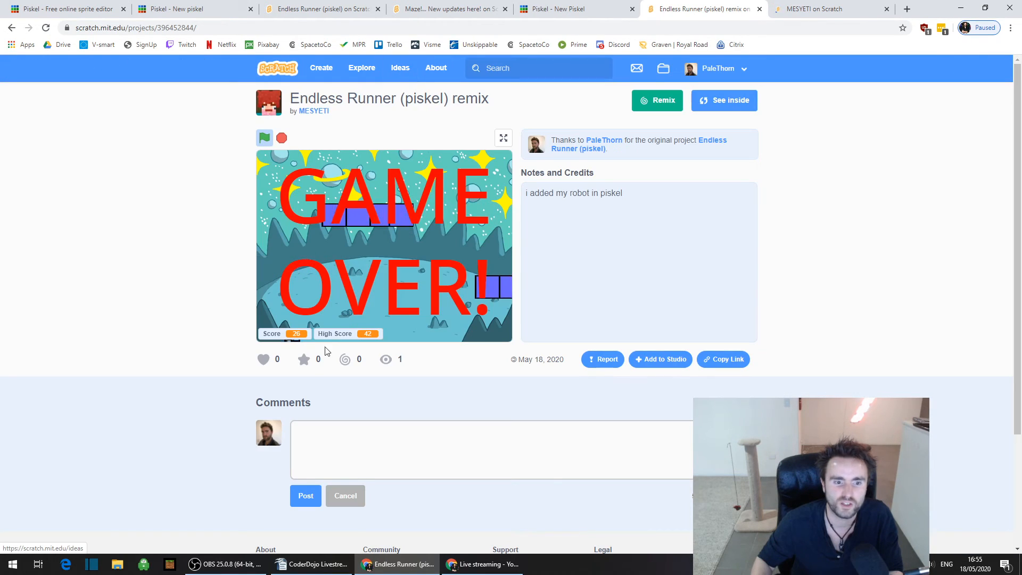
left_click(823, 8)
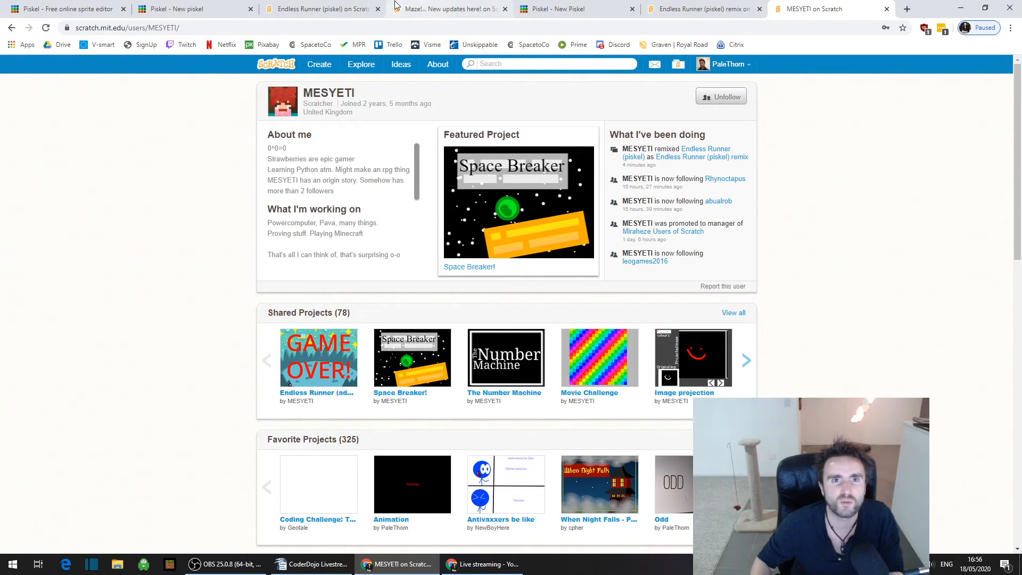
- Reload and run the Maze!... New updates here! project, look inside it and stop the game
left_click(447, 9)
left_click(46, 29)
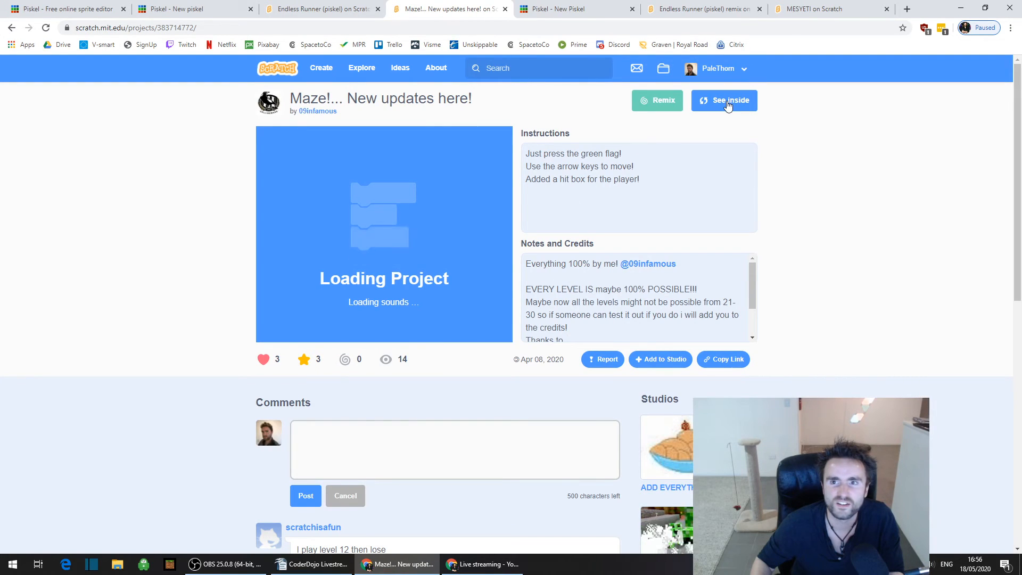
left_click(383, 247)
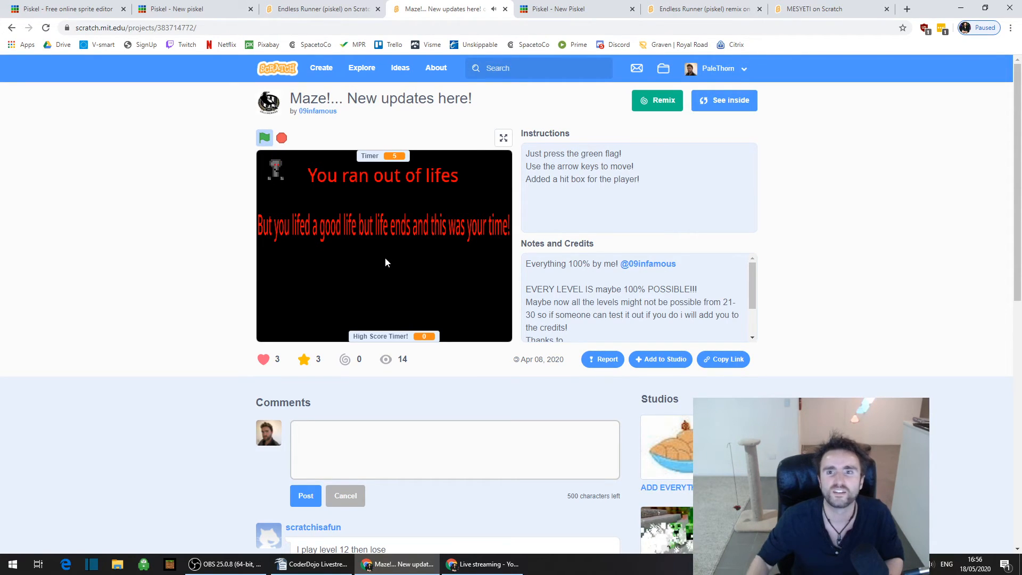
left_click(725, 103)
left_click(789, 93)
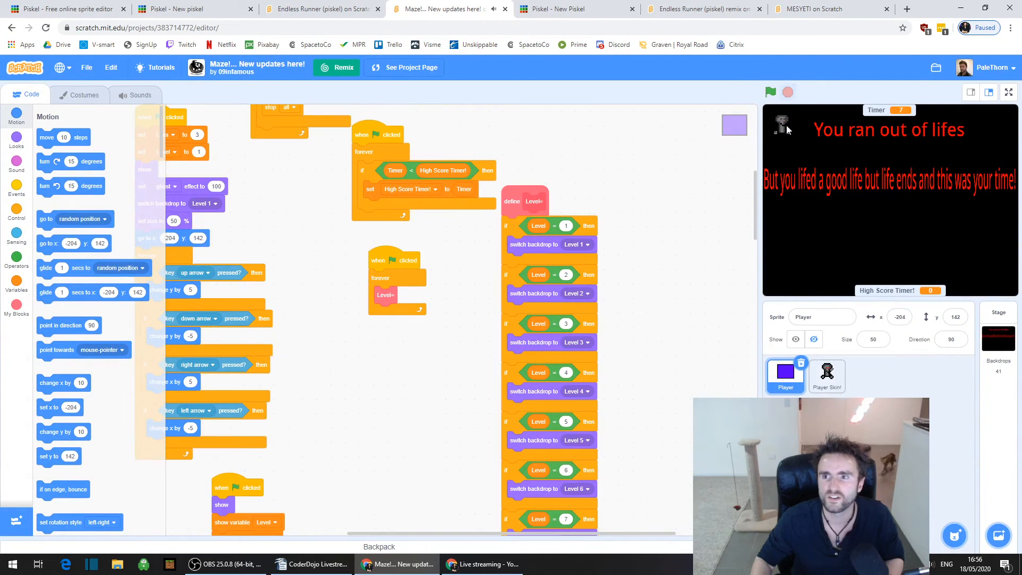
- Examine the scripts of the maze game's Player Skin! sprite and the movement and level scripts of its Player sprite
left_click(839, 391)
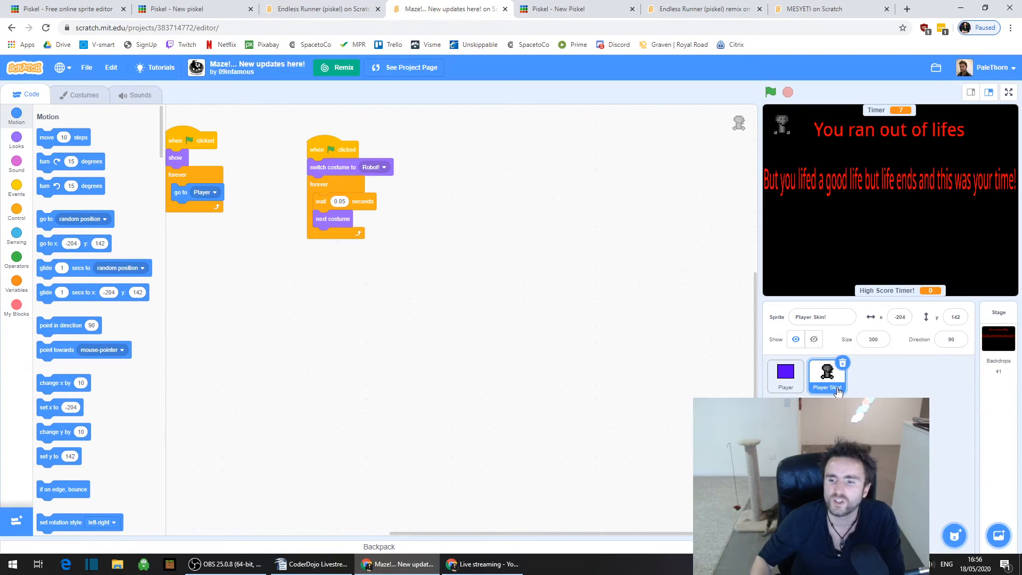
left_click(792, 379)
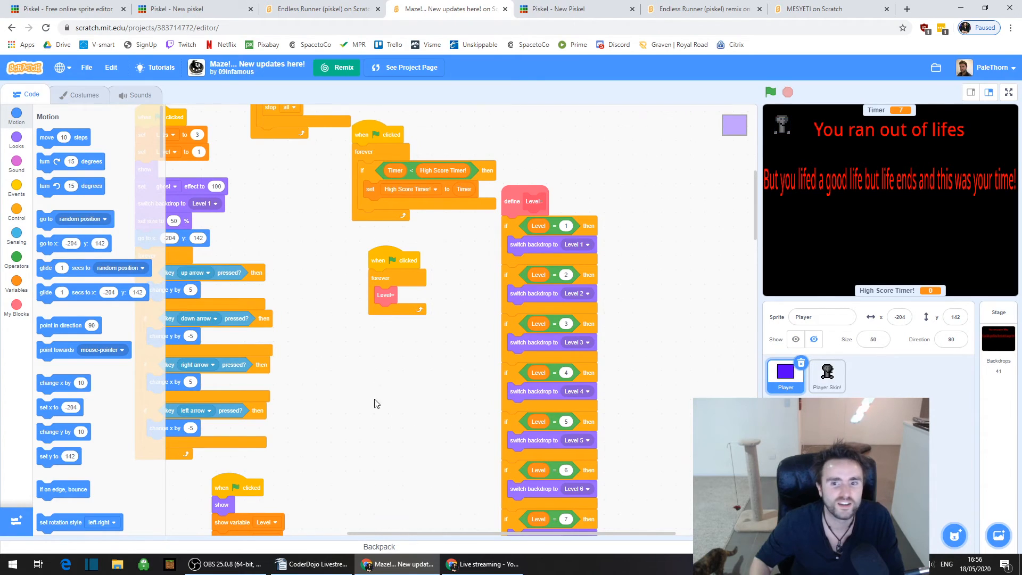
scroll(416, 352, "down", 5)
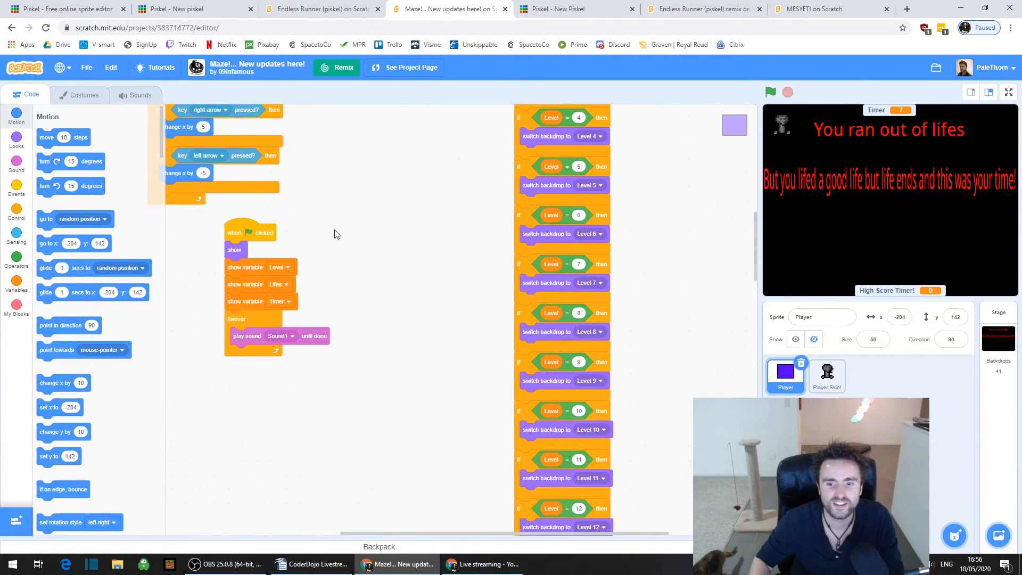
- Examine the Player sprite's script in the maze game that handles touching black and touching green
scroll(373, 287, "up", 6)
scroll(373, 288, "left", 2)
left_click_drag(426, 318, 347, 496)
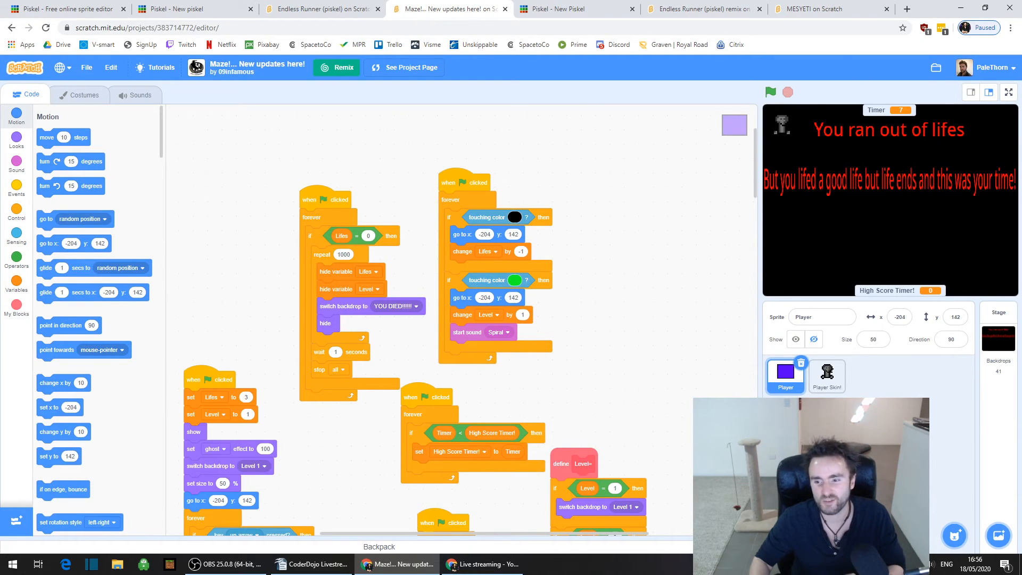
scroll(296, 325, "up", 3, "ctrl")
left_click_drag(720, 397, 491, 495)
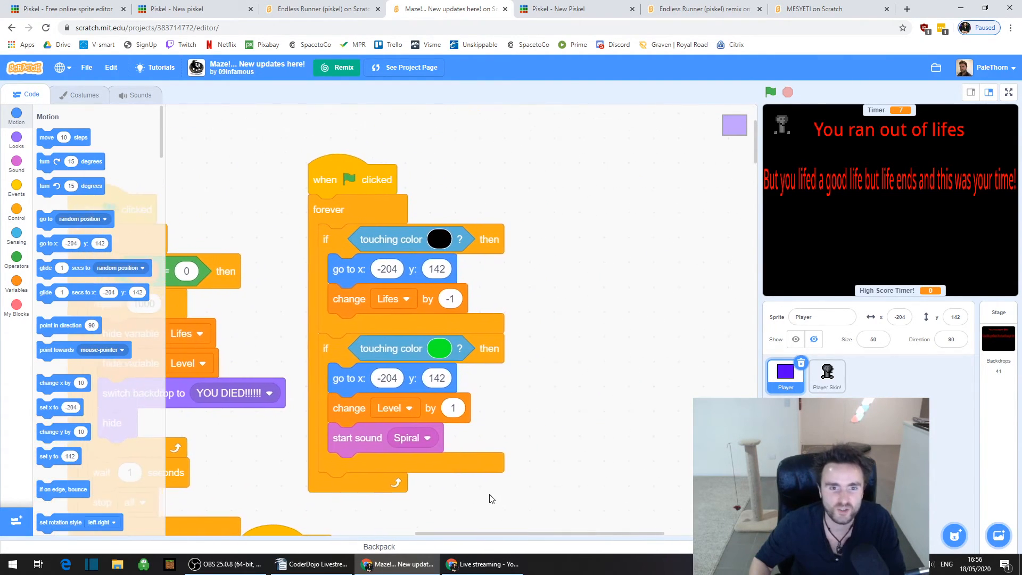
left_click_drag(611, 347, 649, 365)
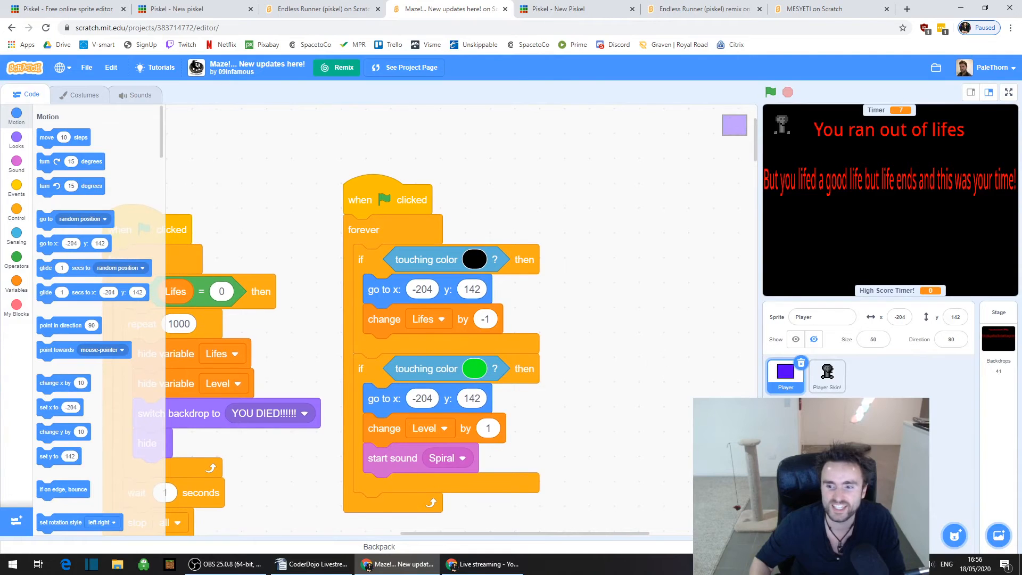
left_click(735, 467)
left_click(736, 467)
left_click(735, 467)
left_click(736, 466)
left_click_drag(727, 261, 524, 362)
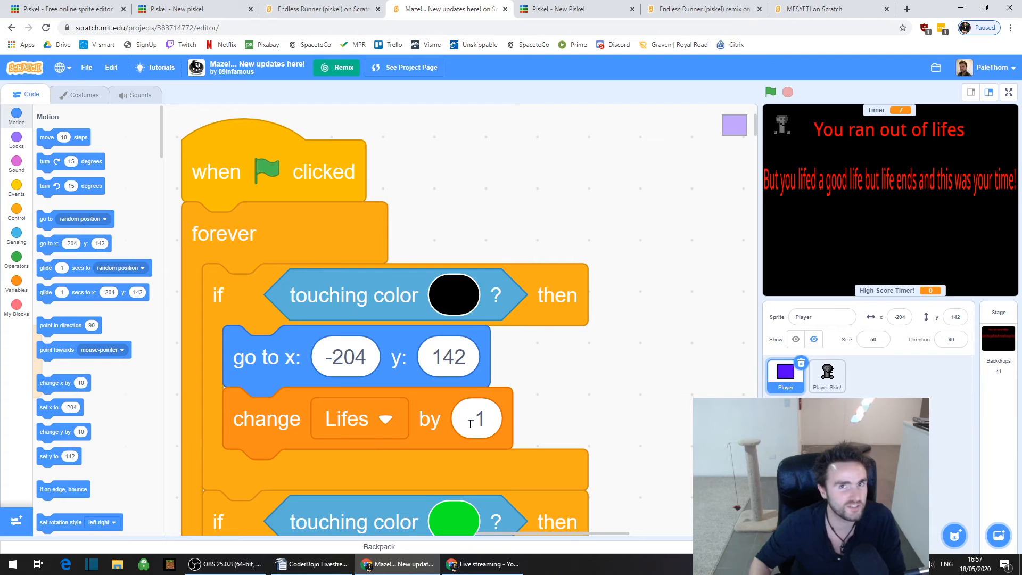
- Check the robot costumes of the Player Skin! sprite and return to its scripts
left_click(839, 379)
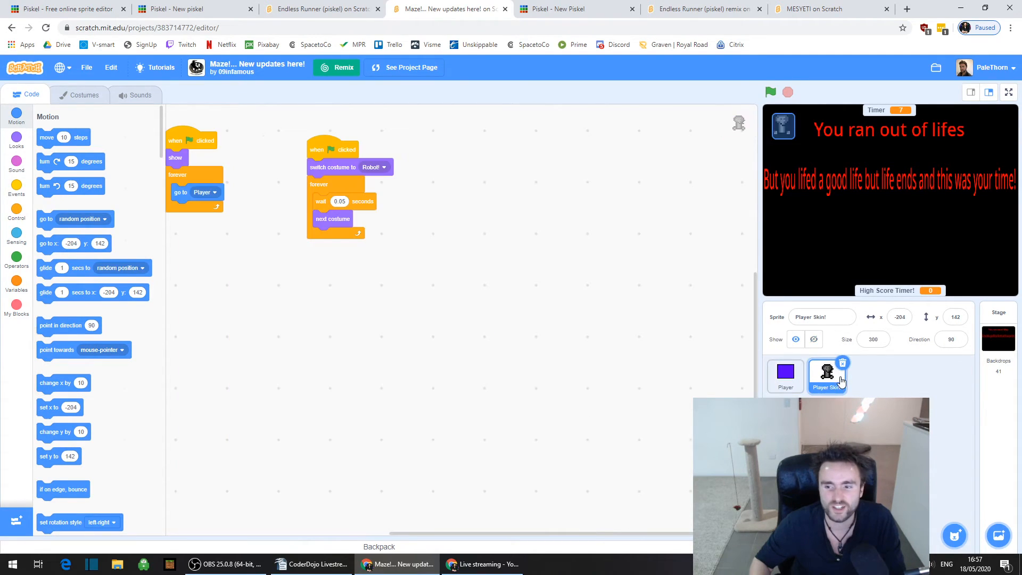
left_click(79, 95)
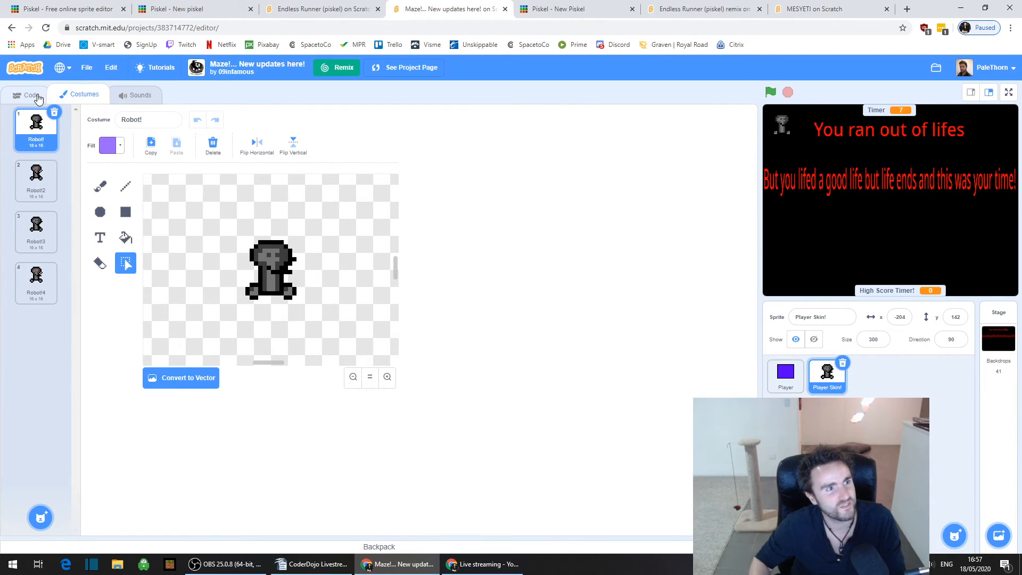
left_click(28, 96)
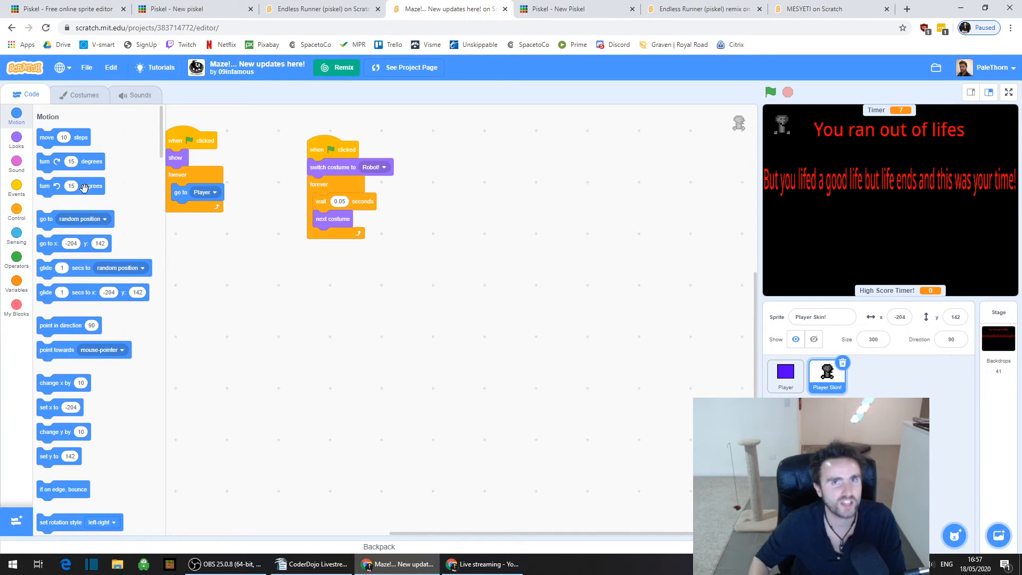
- Examine the Player sprite's color-touching script alongside its script for running out of Lifes
left_click(781, 376)
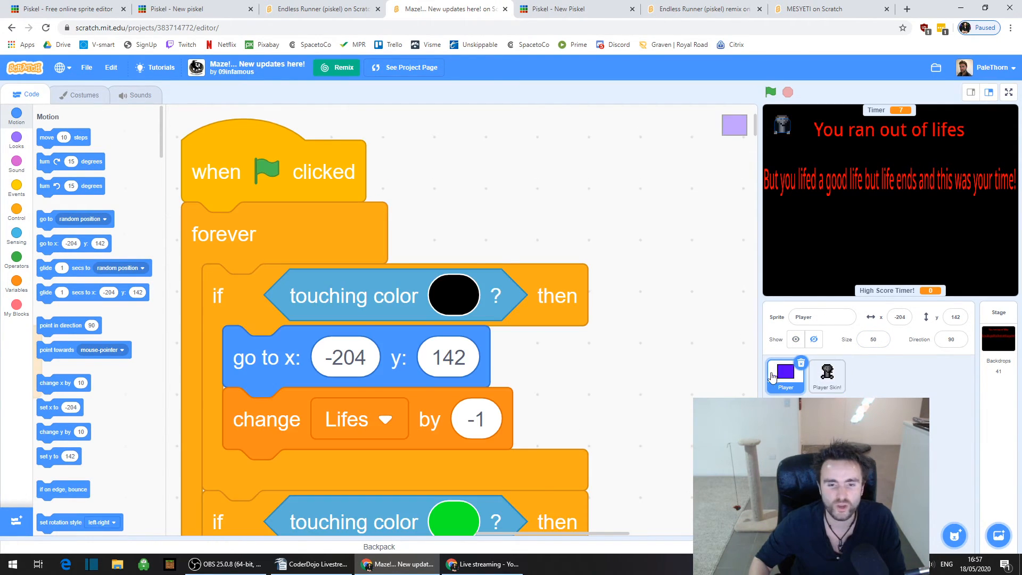
left_click(735, 490)
left_click(736, 490)
left_click(735, 490)
left_click(736, 491)
left_click(736, 490)
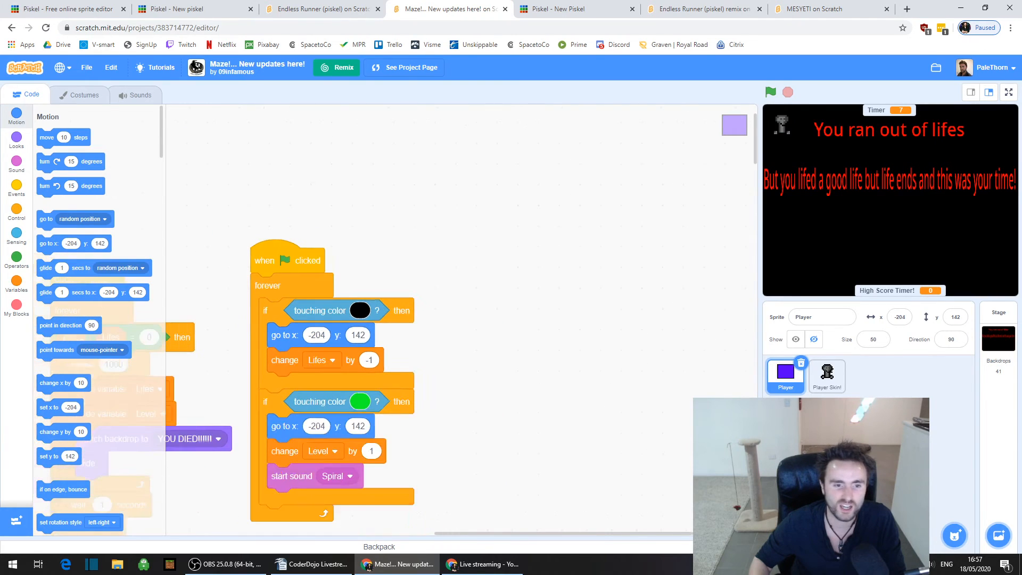
left_click_drag(486, 447, 623, 339)
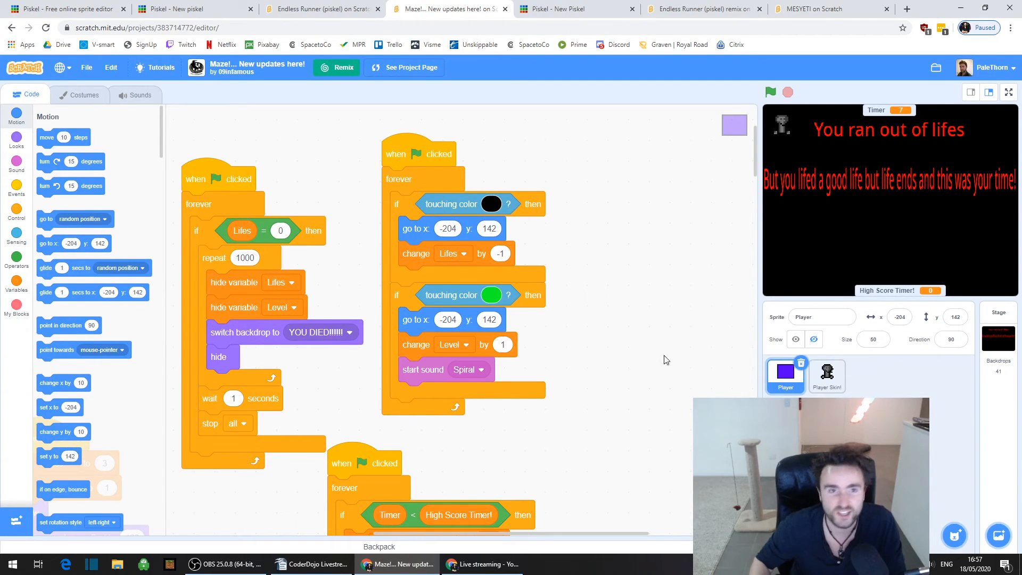
- View the full list of the remixer's shared projects, close that browser tab and return to the maze project's scripts
left_click(345, 9)
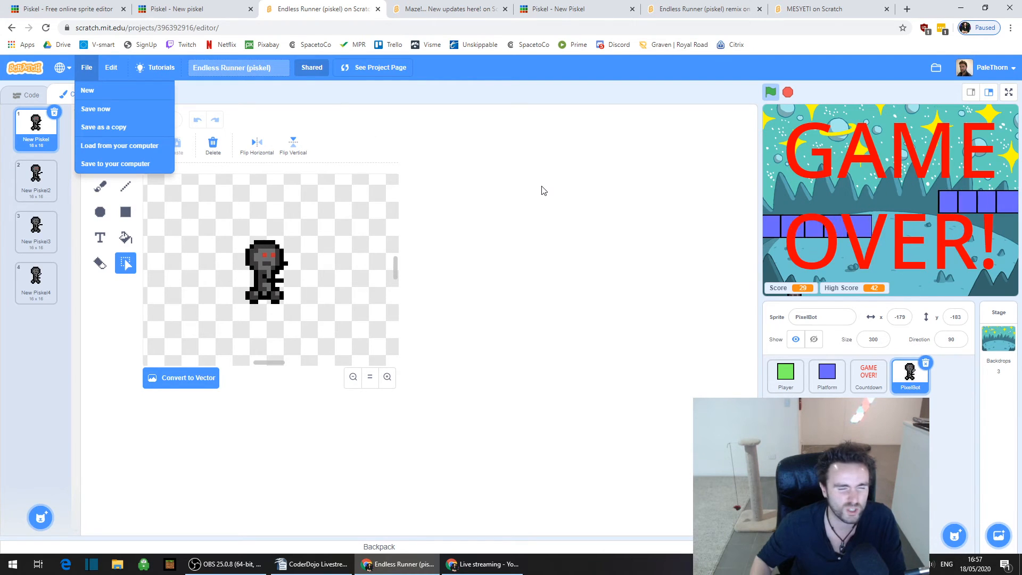
left_click(702, 9)
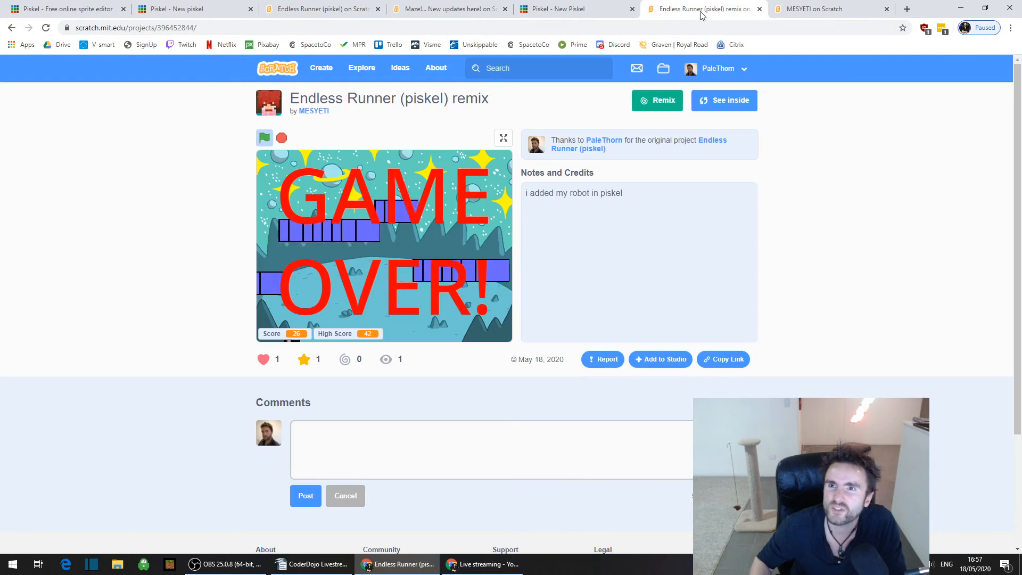
left_click(823, 17)
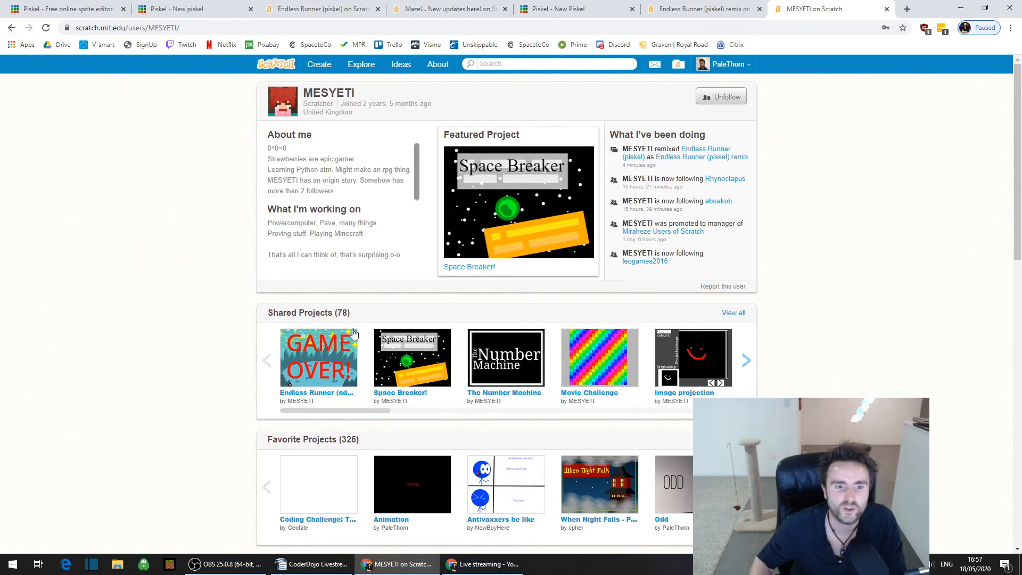
left_click(739, 315)
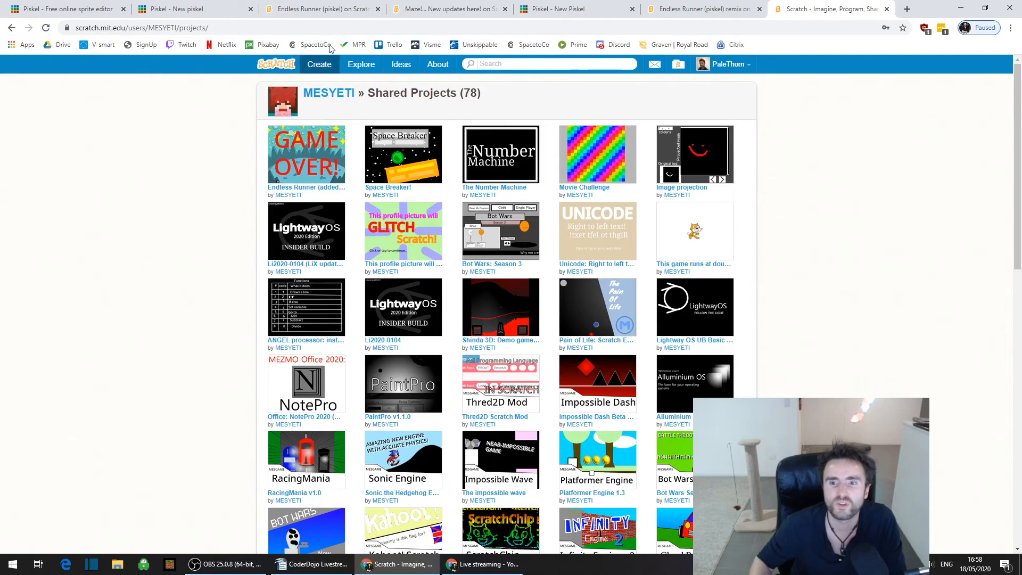
left_click(886, 10)
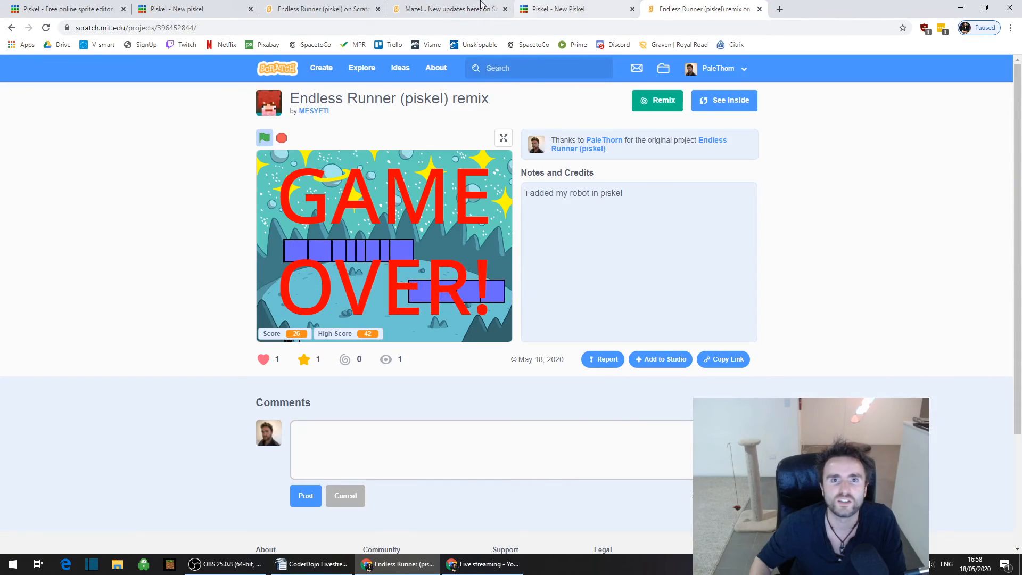
left_click(444, 10)
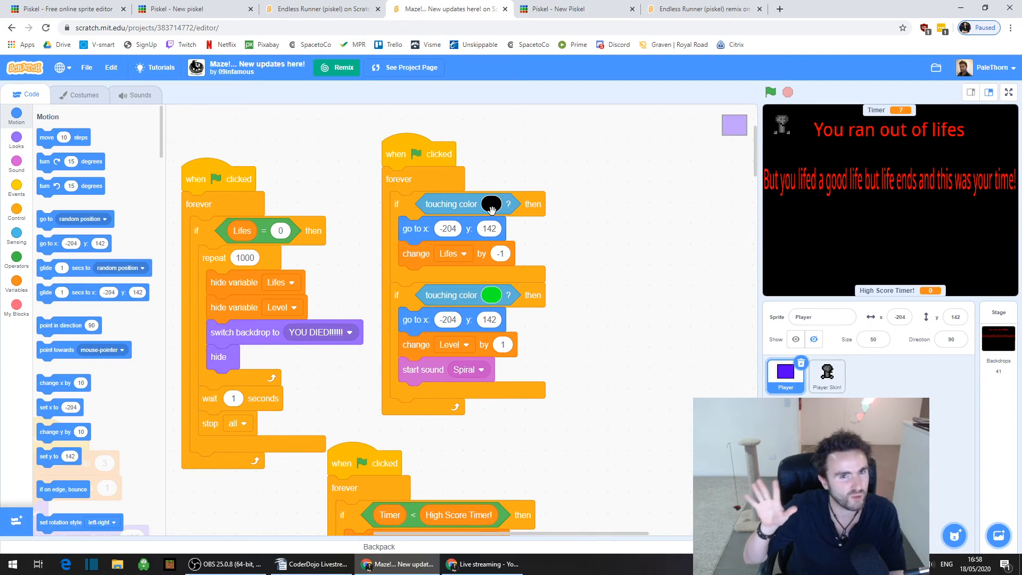
- Stop the Endless Runner (piskel) game and look at the two open New Piskel editor pages
left_click(351, 6)
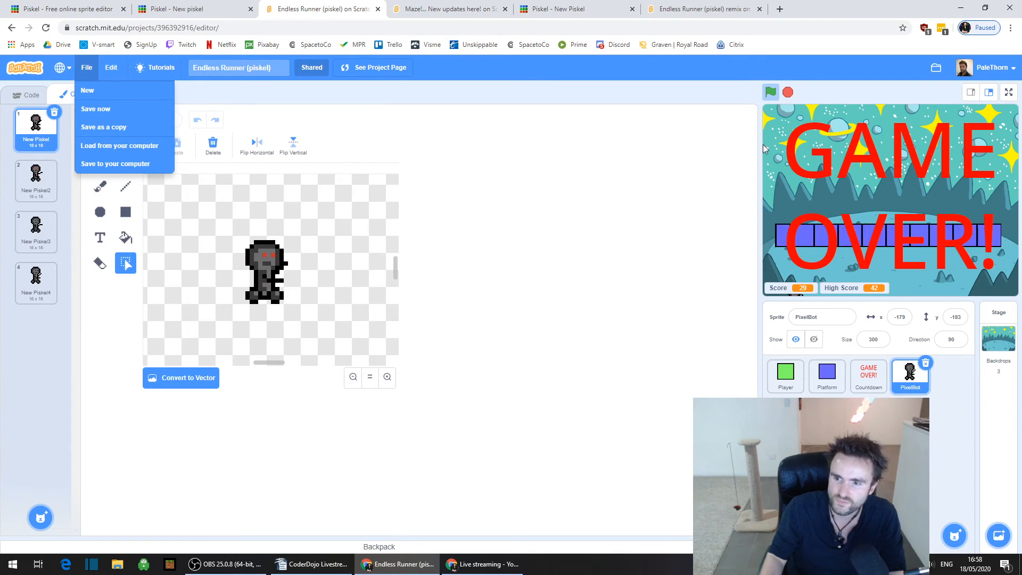
left_click(788, 94)
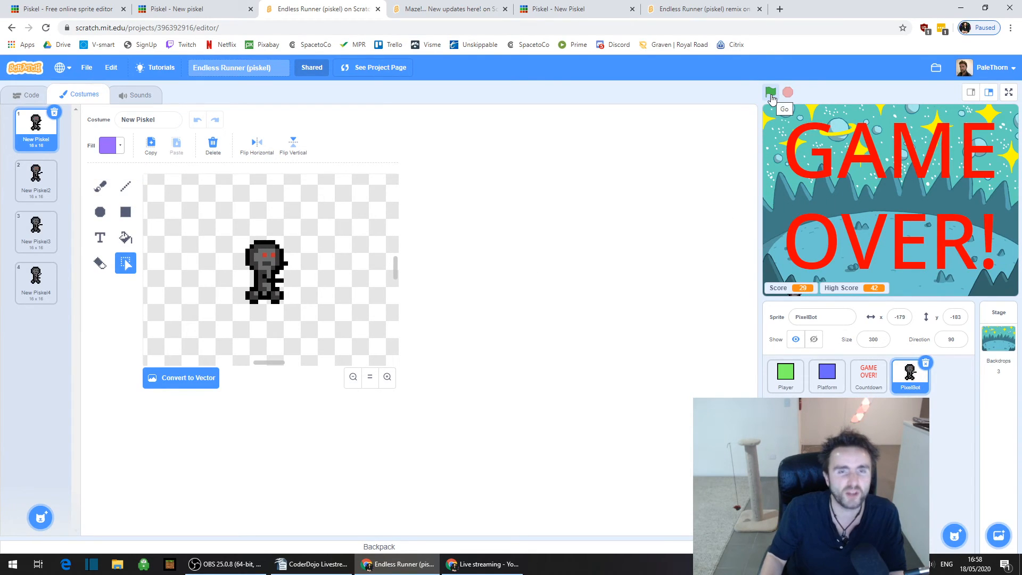
left_click(586, 9)
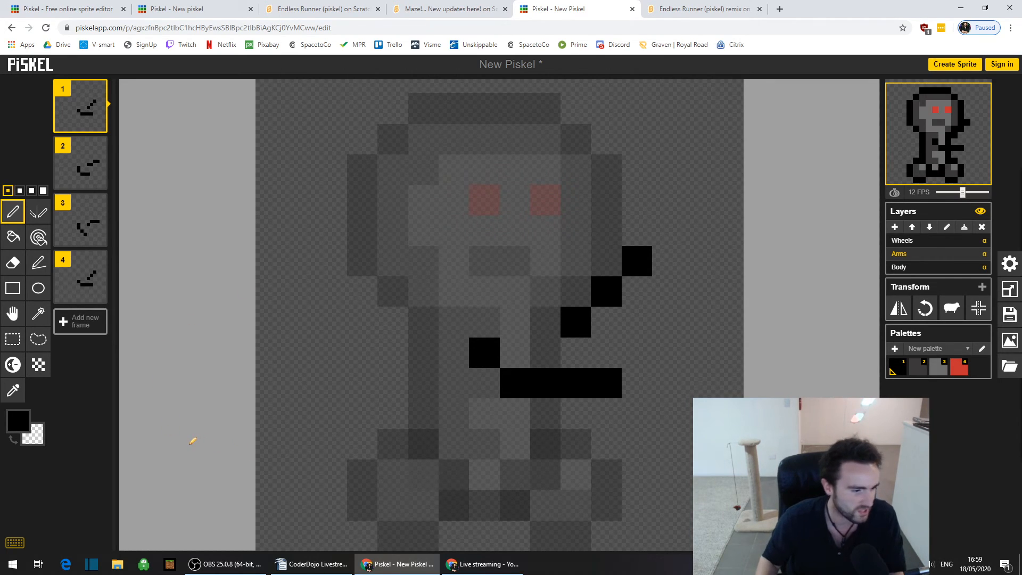
left_click(195, 7)
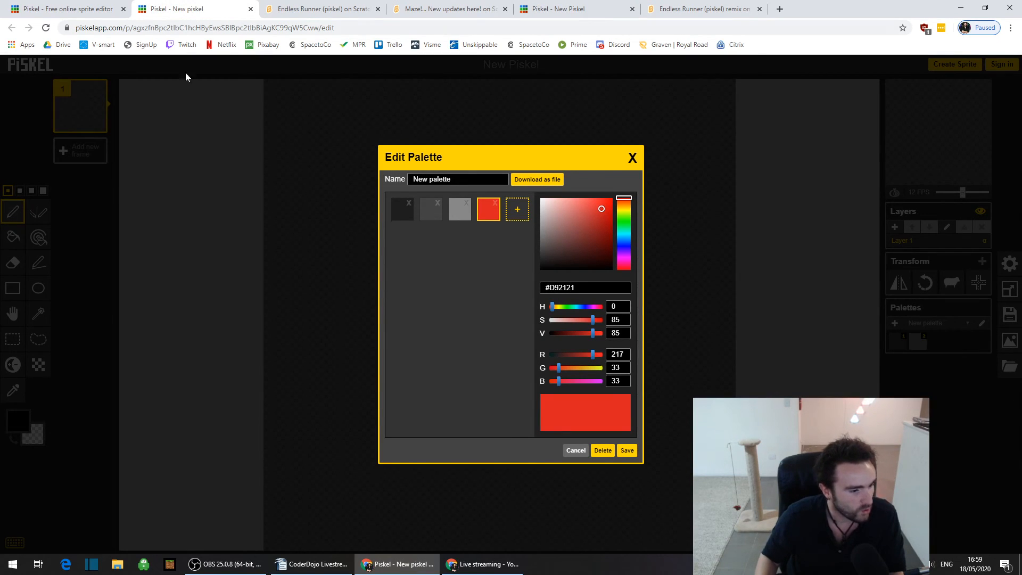
- Open the Scratch home page in a new browser tab and close the Piskel free online sprite editor tab
left_click(780, 9)
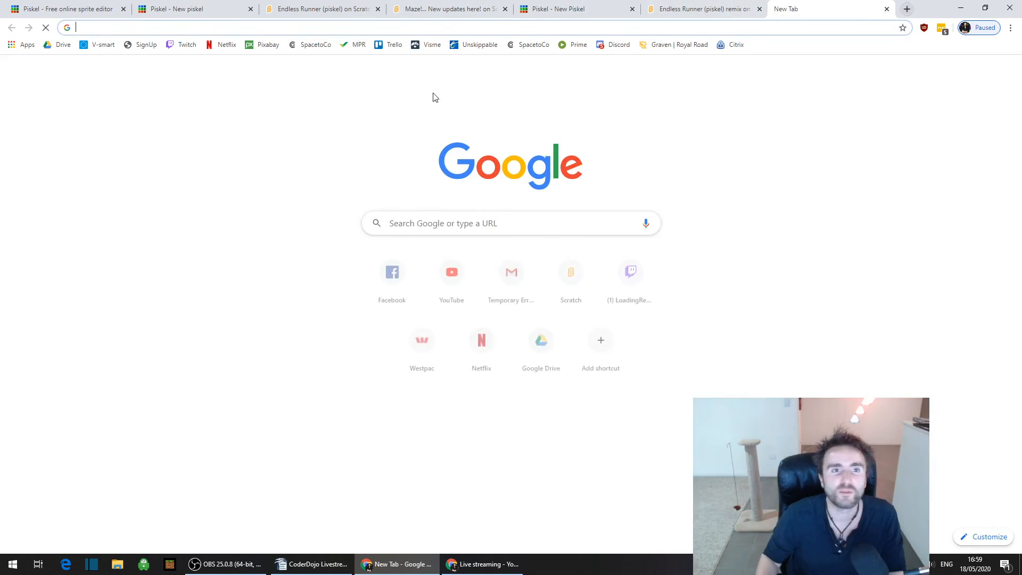
left_click(571, 272)
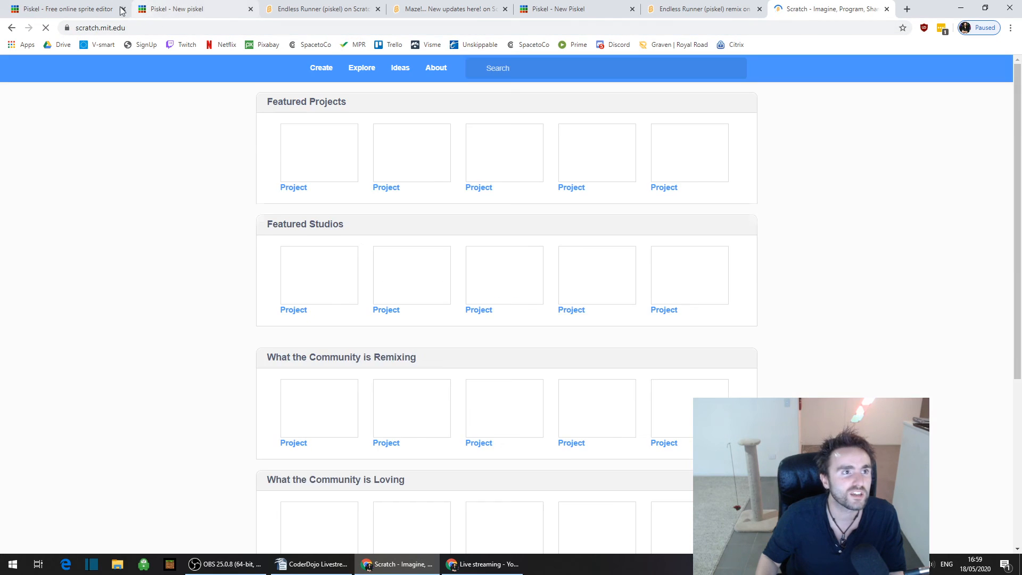
left_click(122, 9)
- Search Scratch for the cakes'n'donuts creator's username, go to that creator's profile and open the robo run project
left_click(503, 68)
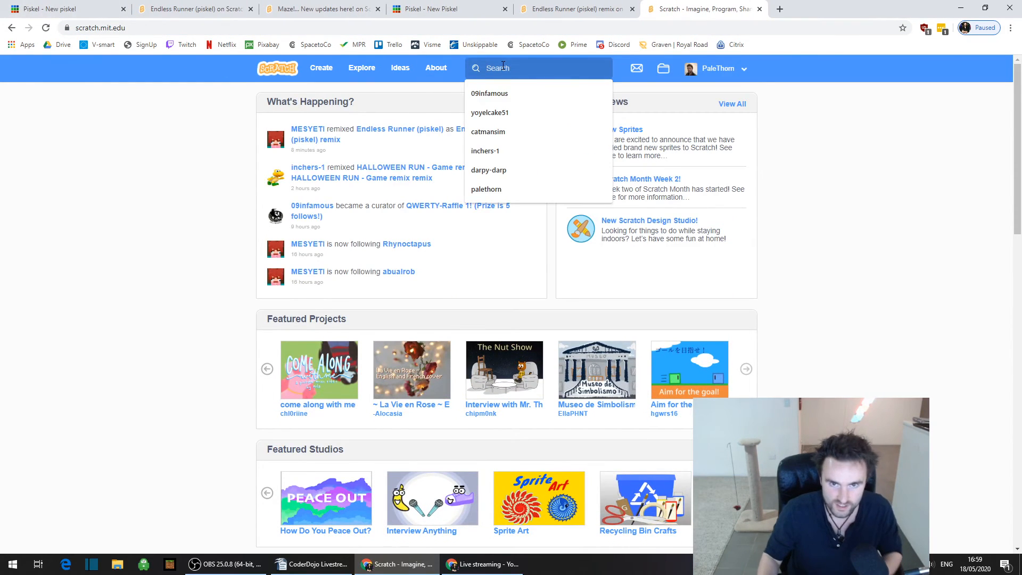
left_click(489, 112)
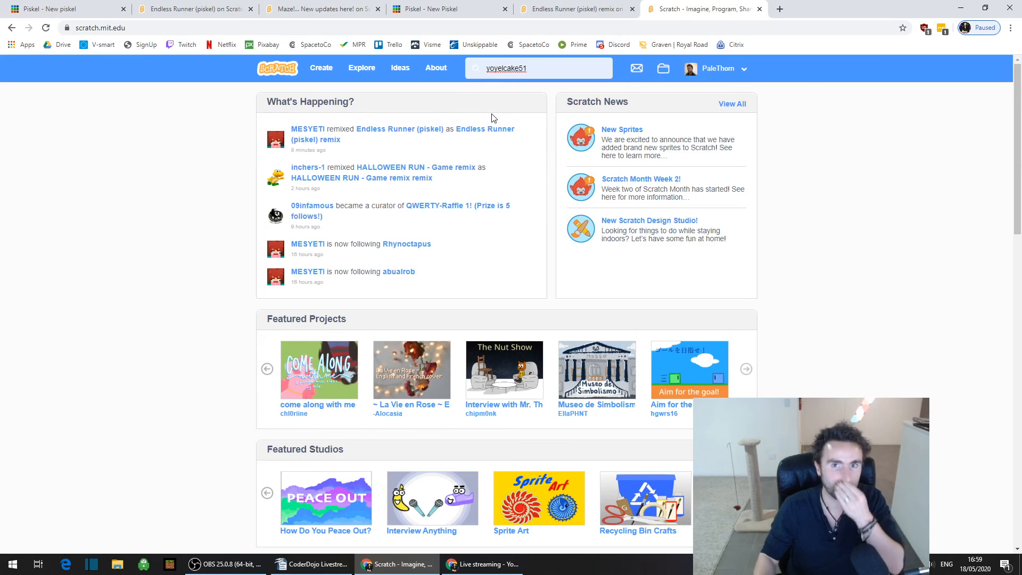
key("Return")
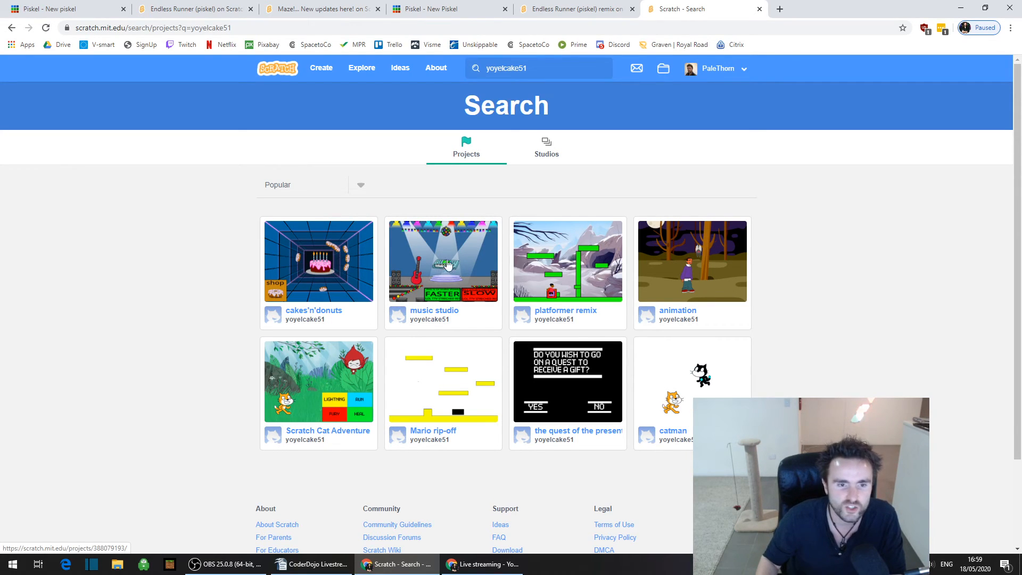
left_click(300, 325)
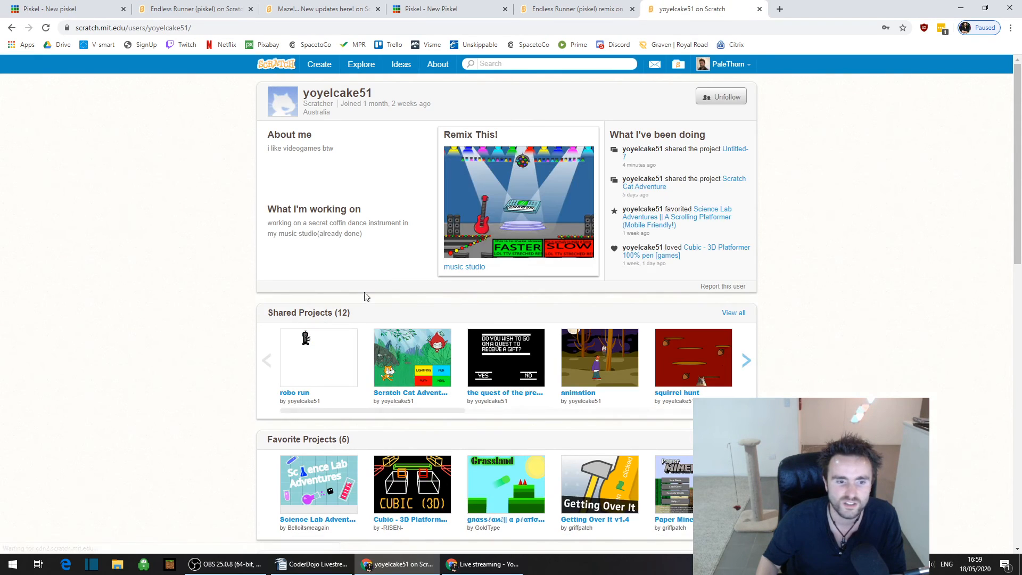
left_click(334, 336)
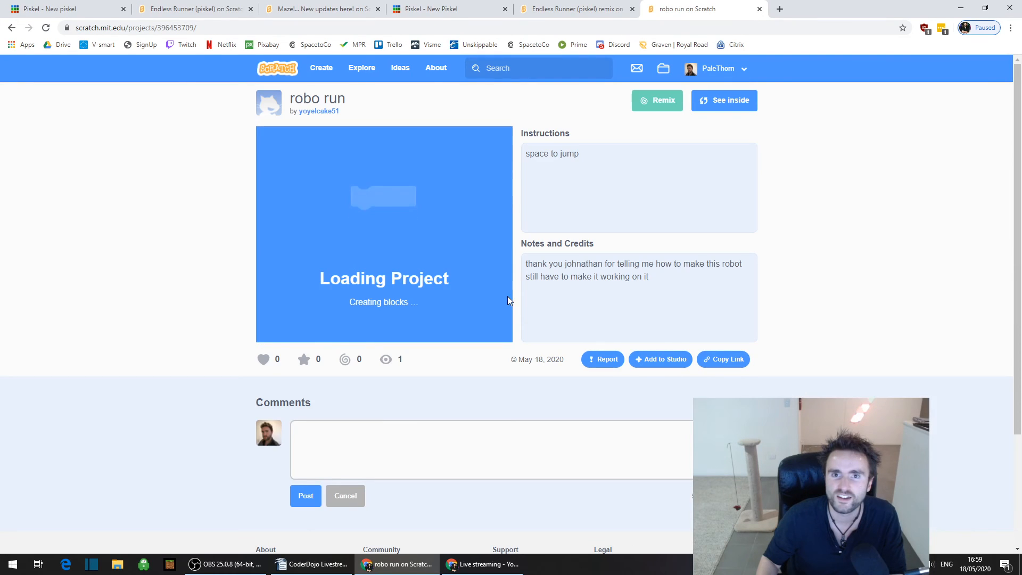
- Run the robo run project and look inside it
left_click(367, 237)
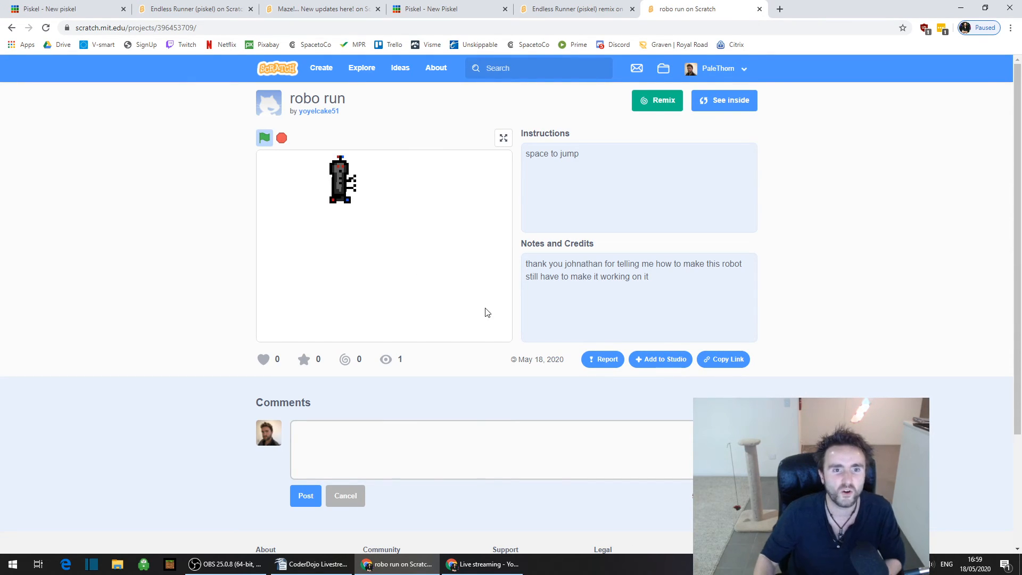
left_click(263, 140)
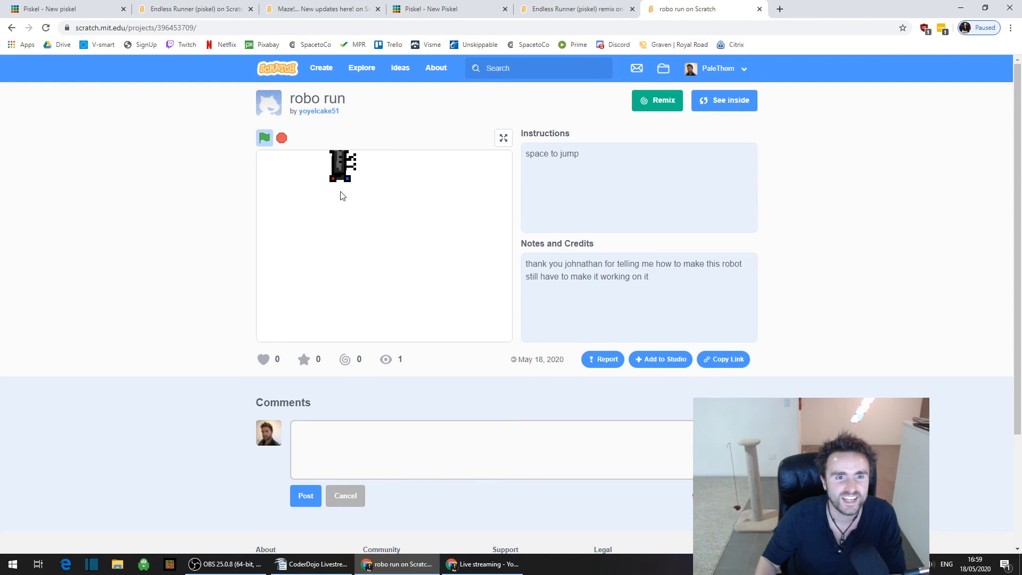
left_click(714, 105)
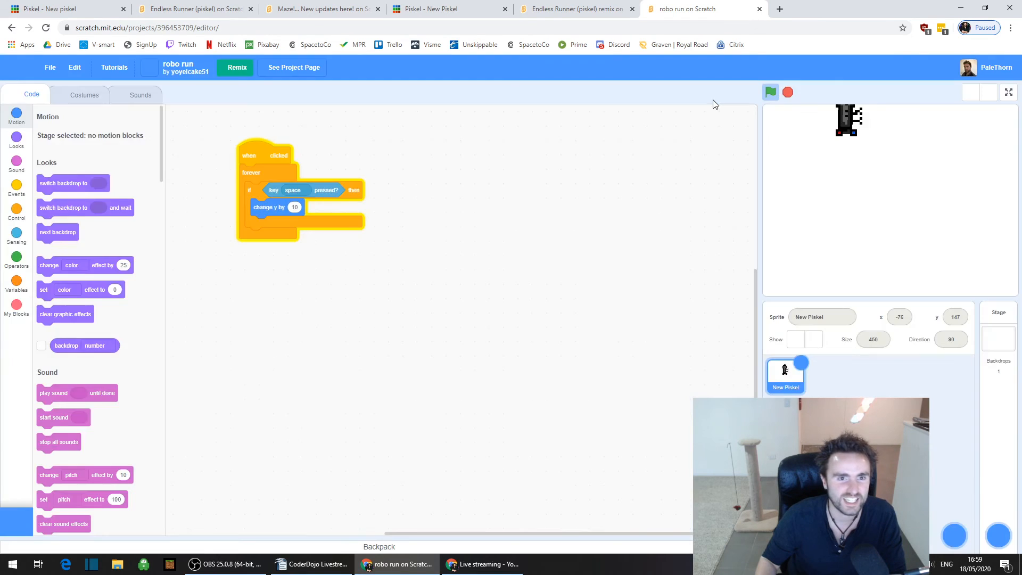
- Go through all four costumes of the New Piskel robot sprite and return to its script
left_click(86, 100)
left_click(36, 178)
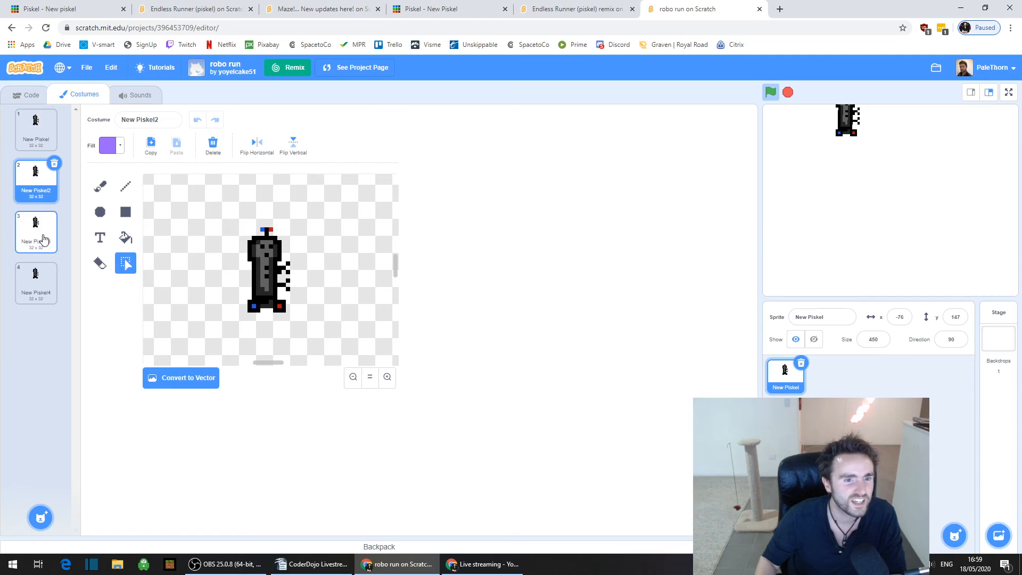
left_click(39, 231)
left_click(35, 280)
left_click(36, 128)
left_click(26, 95)
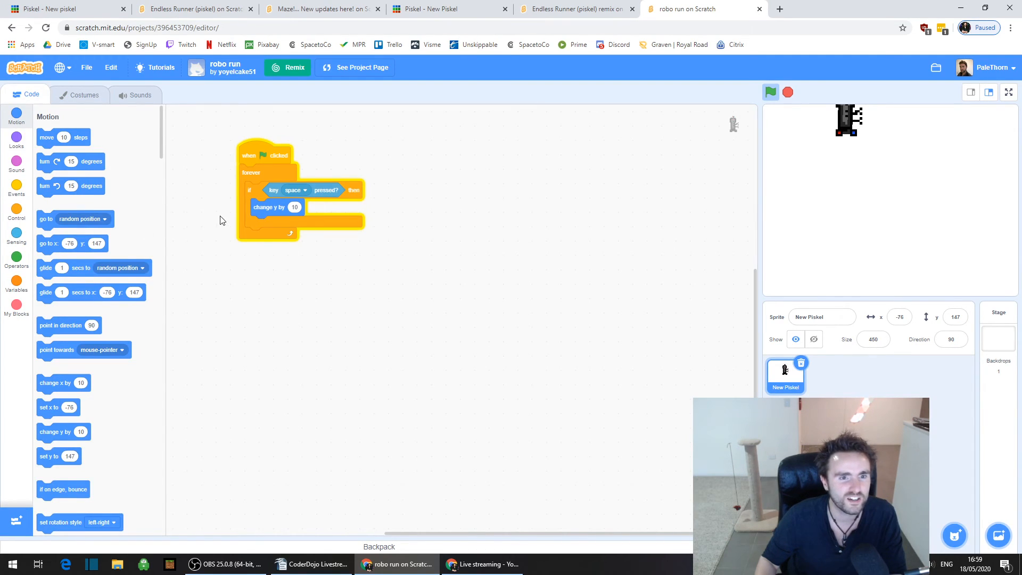
- Add a next costume block inside the robot's forever loop, below the space-key condition
left_click(17, 140)
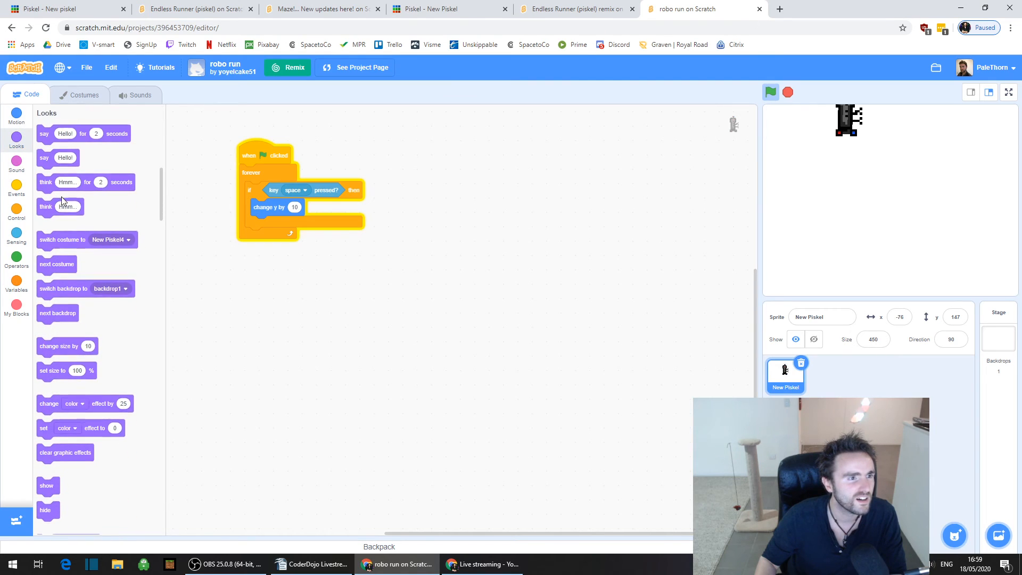
scroll(57, 418, "up", 4)
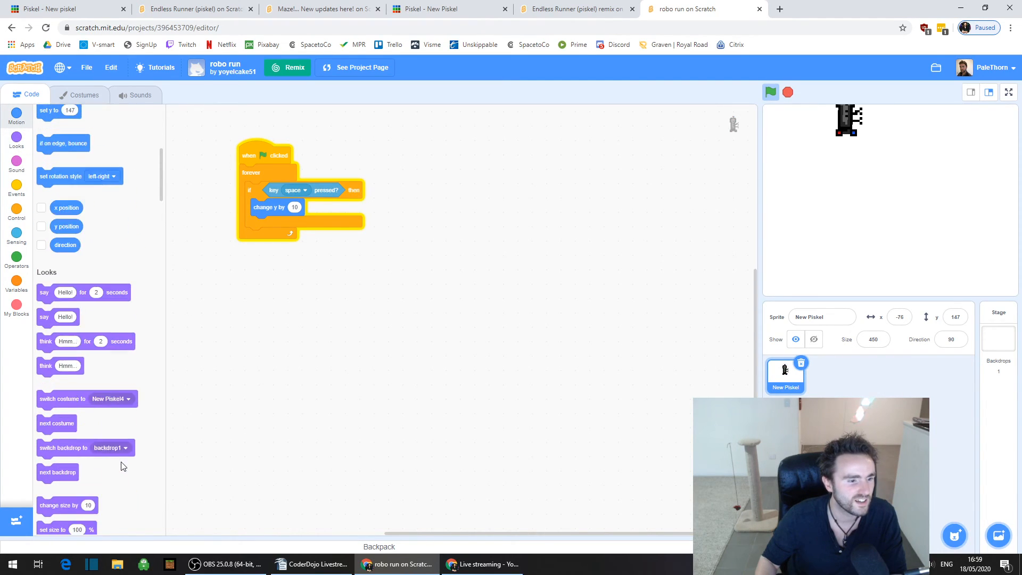
left_click_drag(57, 371, 266, 240)
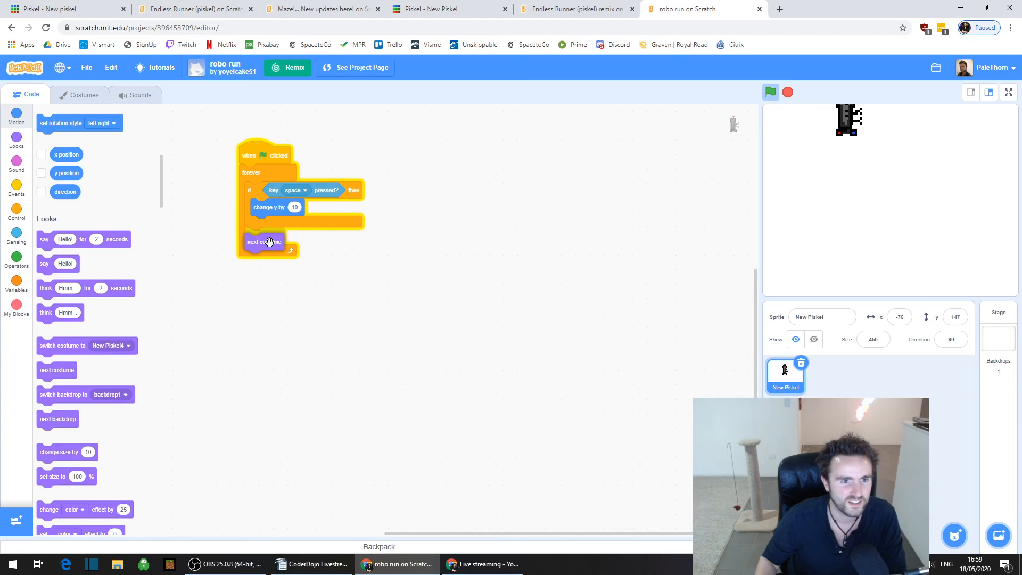
- Add a wait block of 0.3 seconds below the next costume block inside the robot's forever loop
left_click(9, 192)
left_click_drag(44, 410, 265, 254)
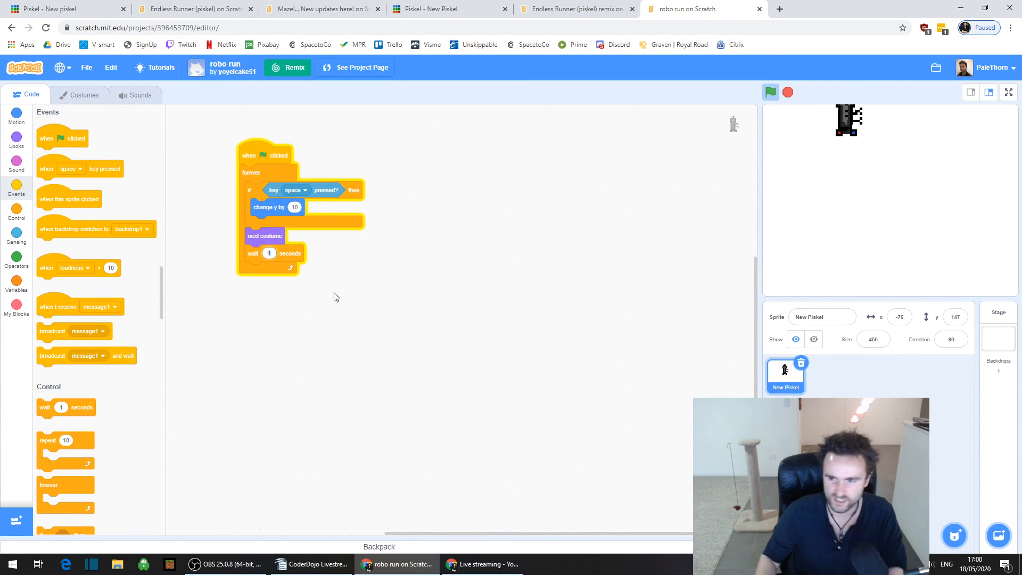
type("0")
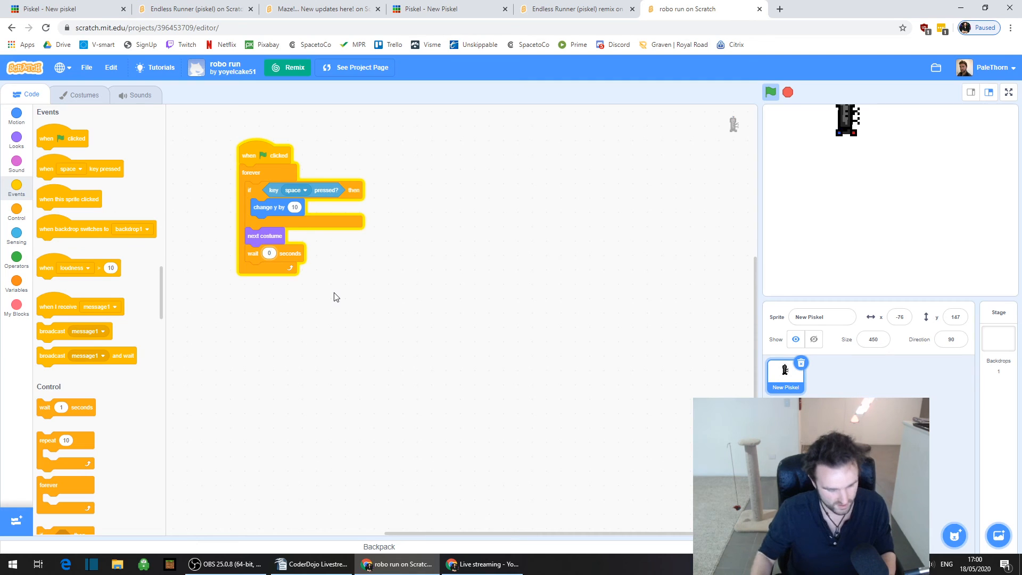
type("3")
left_click(274, 254)
type("0.3")
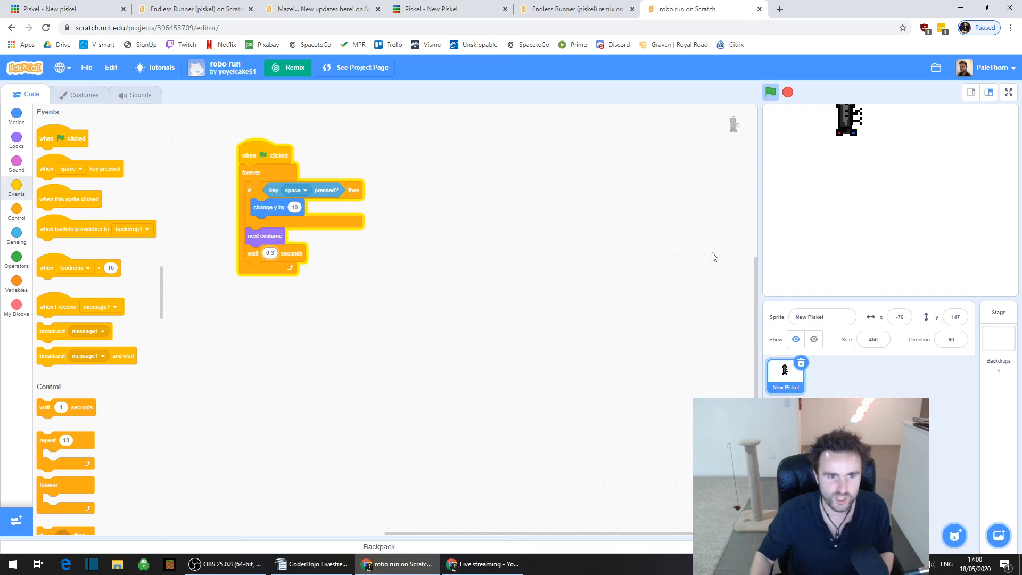
- Move the robot down on the stage to about x -120, y -7 and watch its animation in full screen
left_click_drag(853, 129, 829, 204)
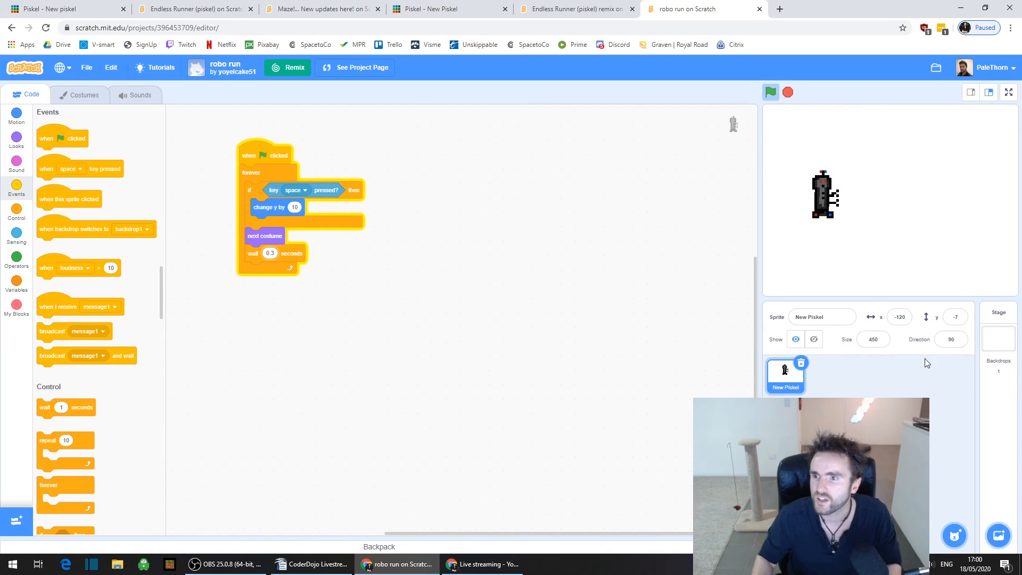
left_click(1010, 92)
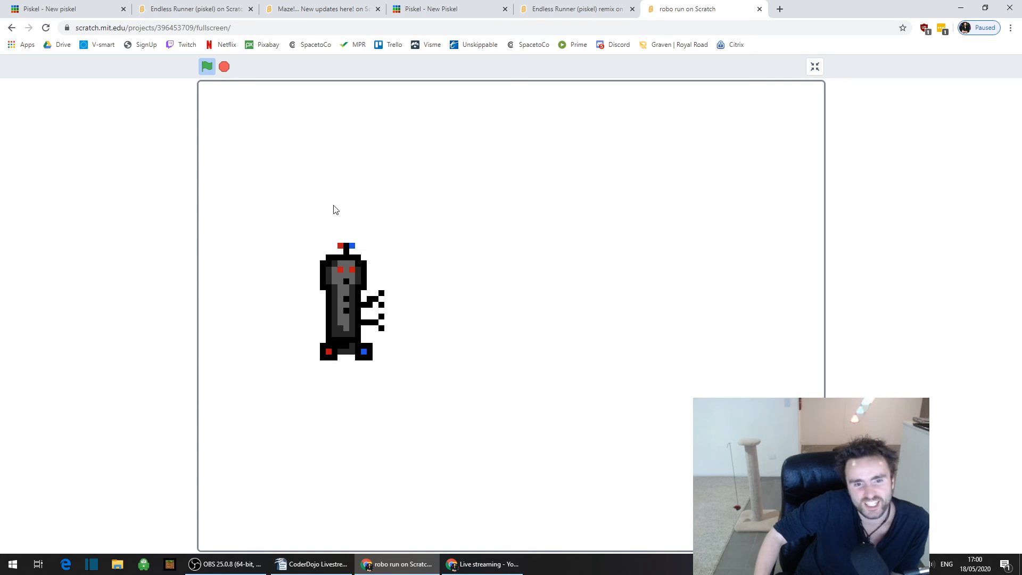
left_click(815, 66)
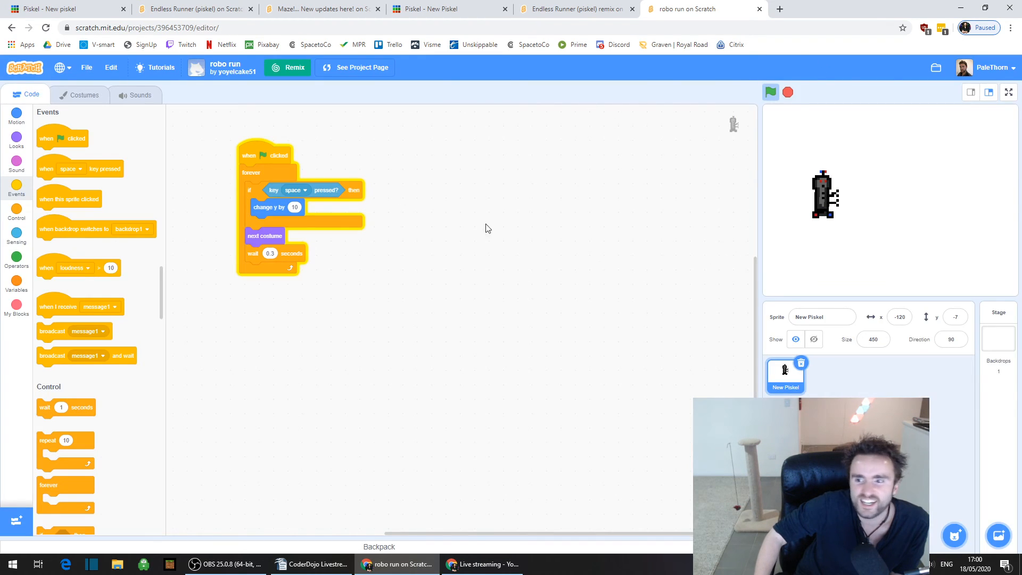
- Compare the robot's four costumes frame by frame and return to its script
left_click(85, 96)
left_click(36, 178)
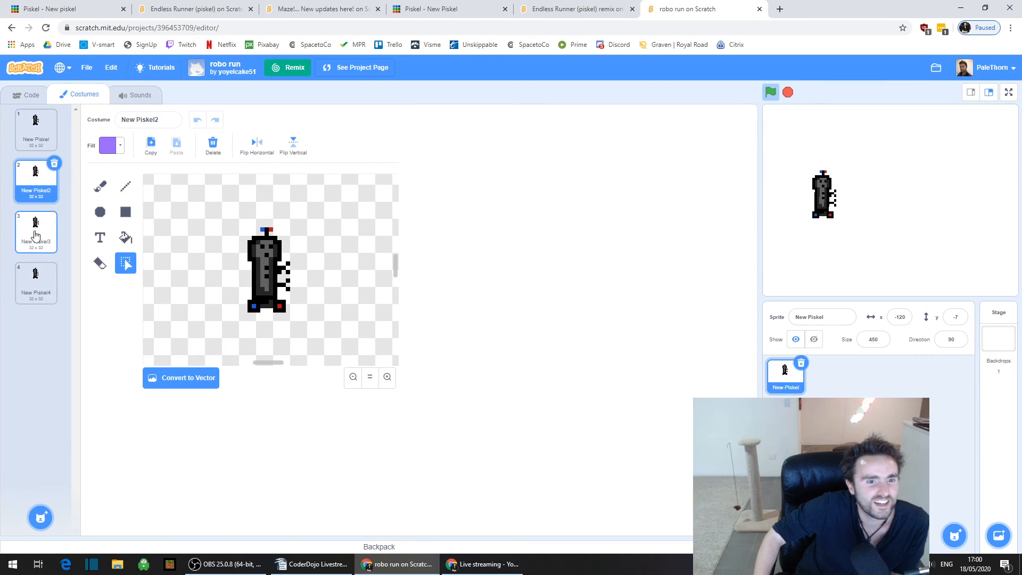
left_click(36, 229)
left_click(30, 285)
left_click(34, 192)
left_click(54, 239)
left_click(53, 140)
left_click(38, 95)
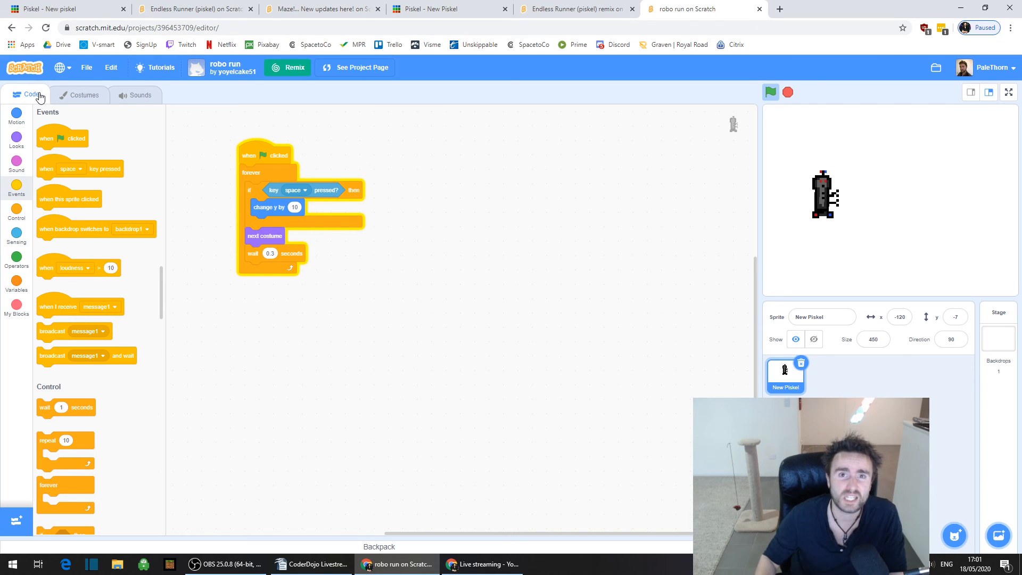
- Revisit the open Maze, Endless Runner remix and Piskel projects, ending on the robot animation in Piskel
left_click(440, 9)
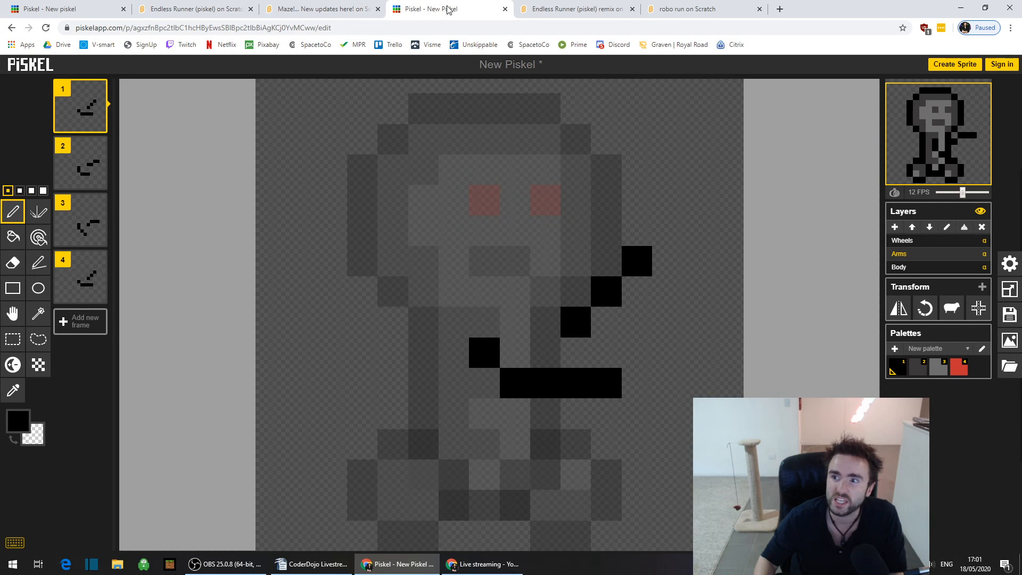
left_click(322, 11)
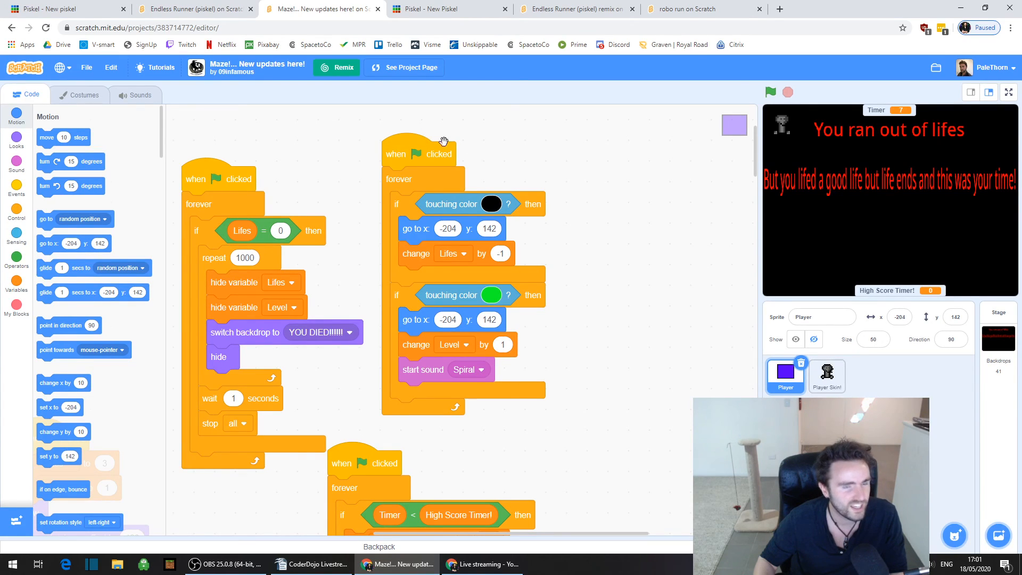
left_click(552, 8)
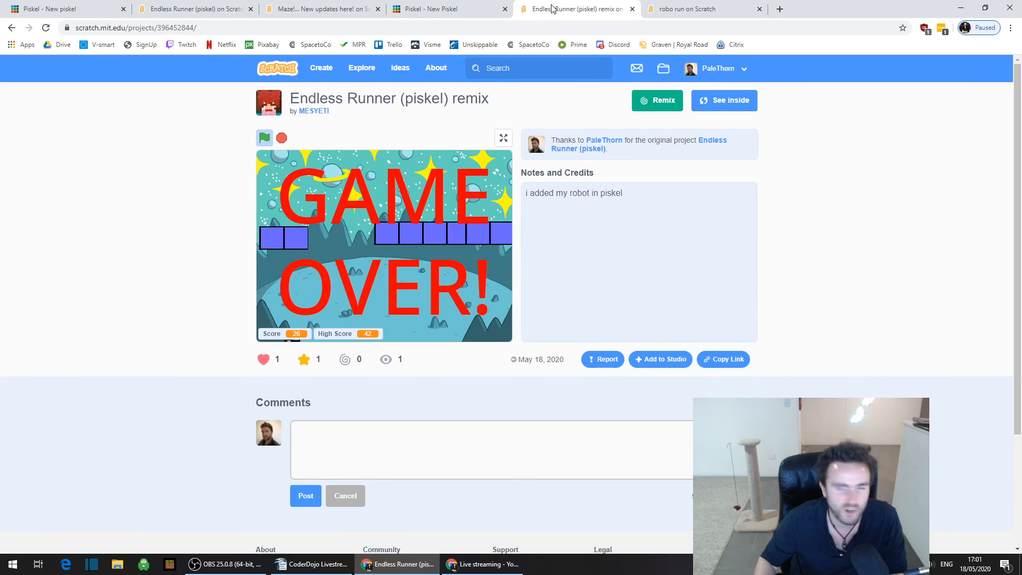
left_click(91, 11)
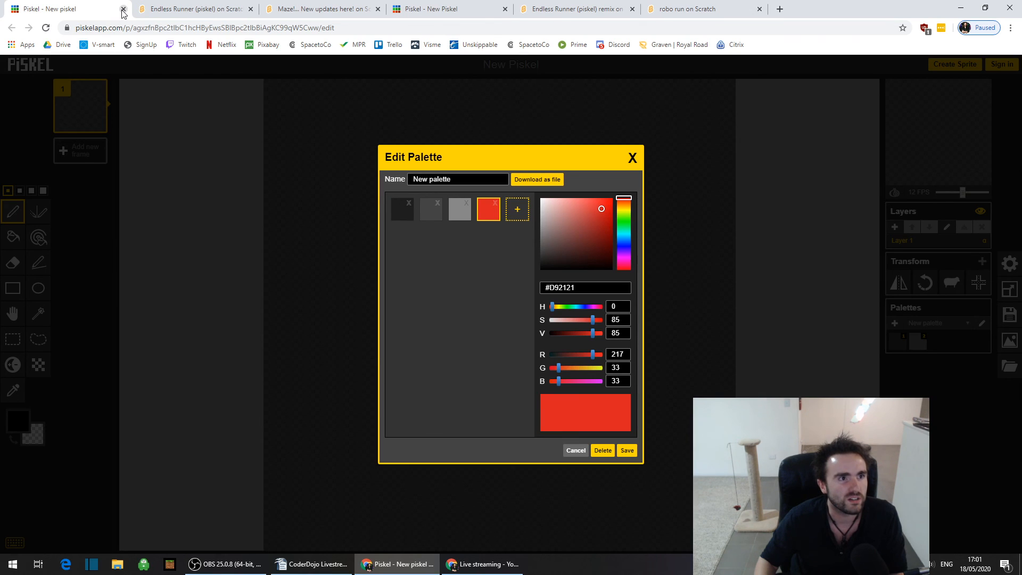
left_click(426, 9)
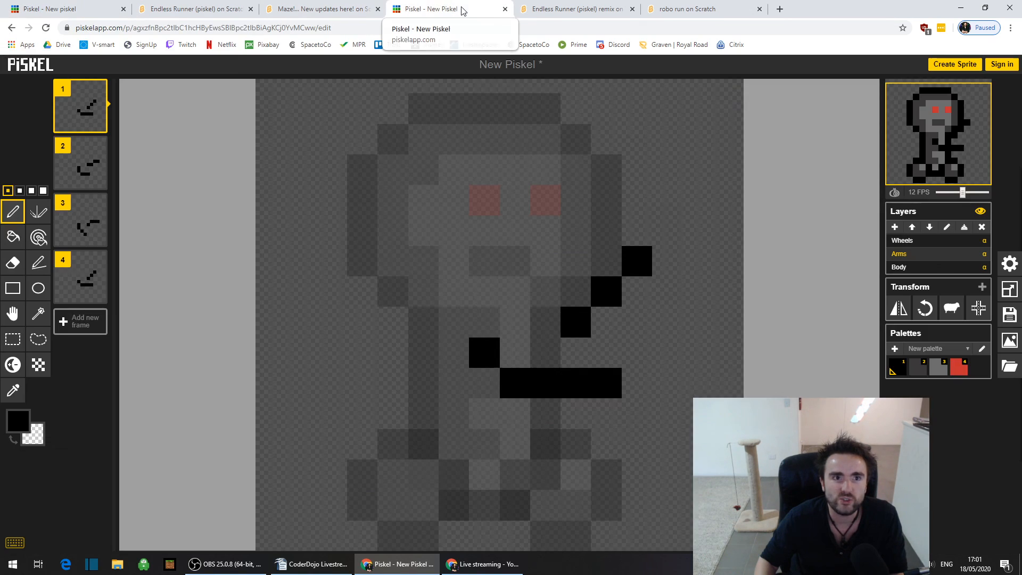
left_click(106, 10)
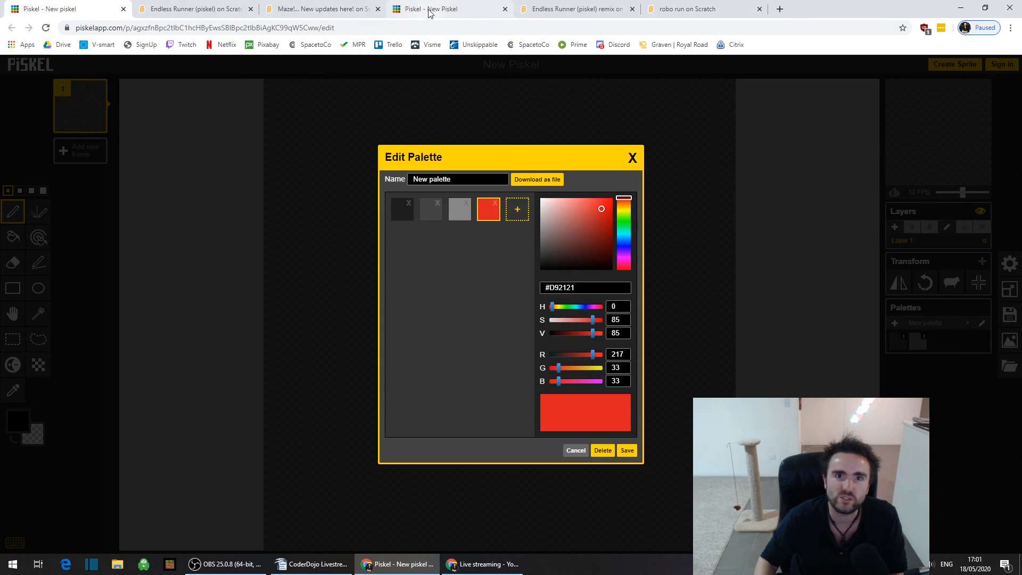
left_click(429, 11)
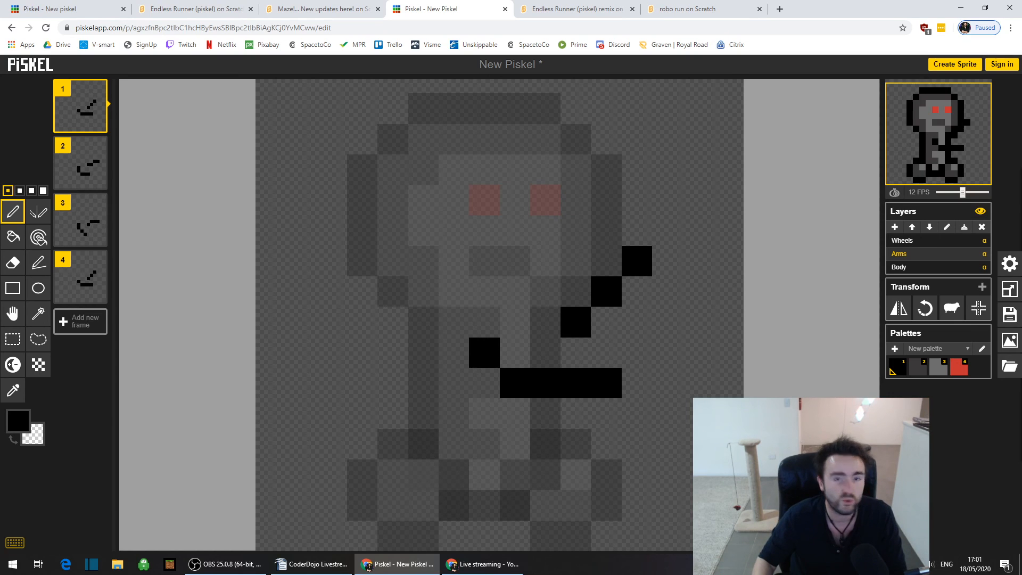
key("alt+Tab")
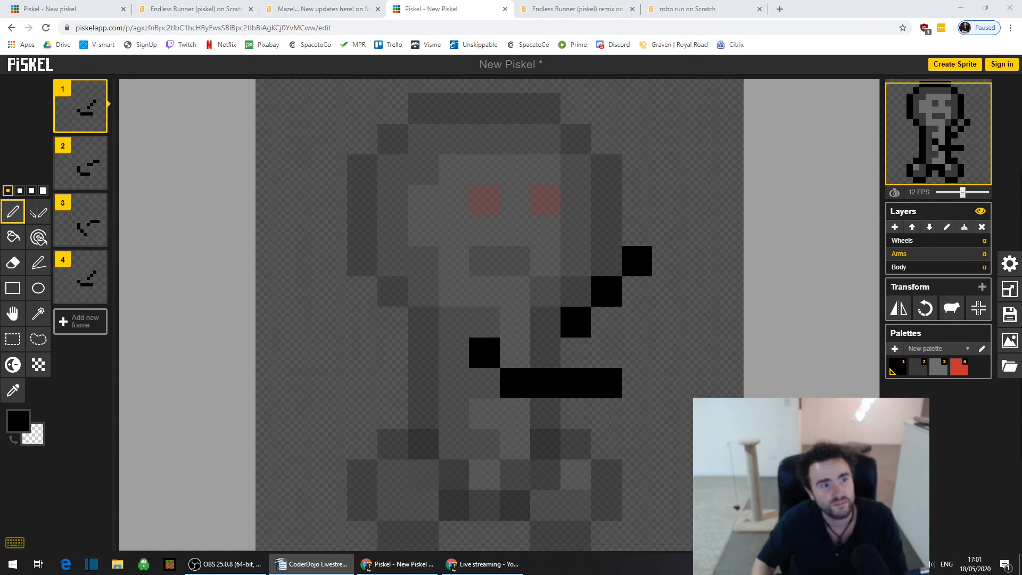